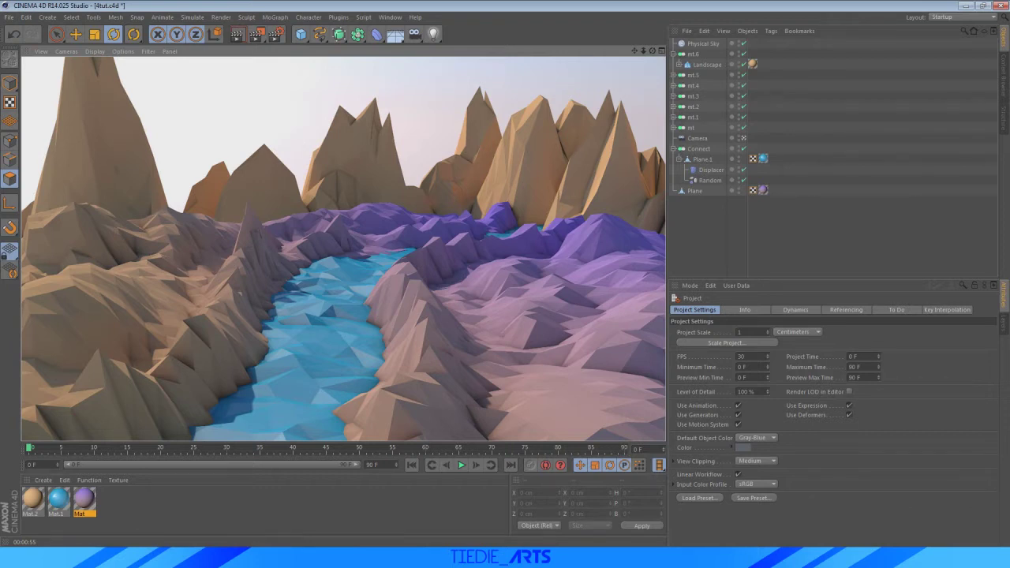
{"action": "left_click", "coordinate": [703, 229]}
{"action": "left_click", "coordinate": [1007, 558]}
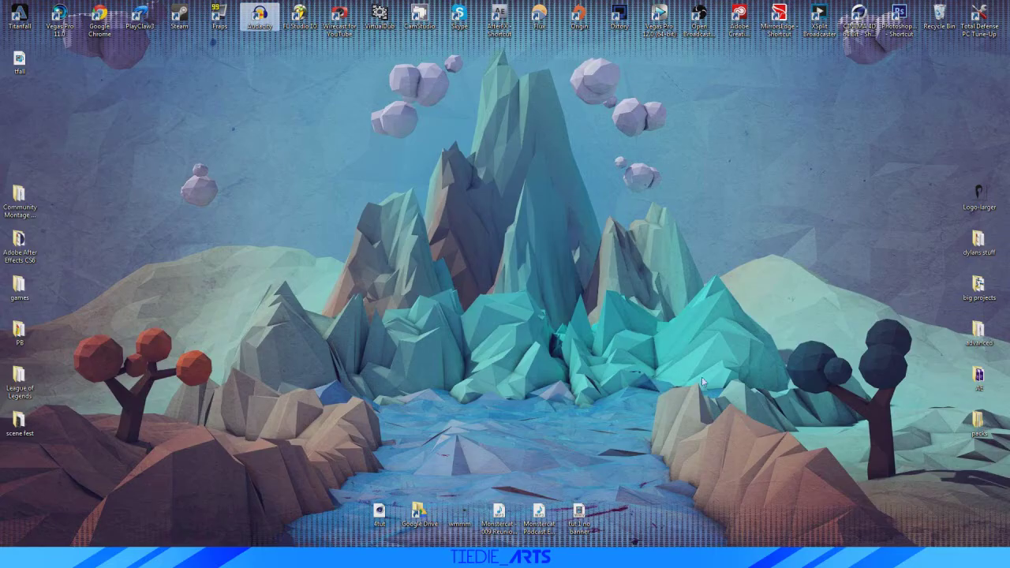
{"action": "left_click_drag", "start_coordinate": [241, 318], "coordinate": [66, 458]}
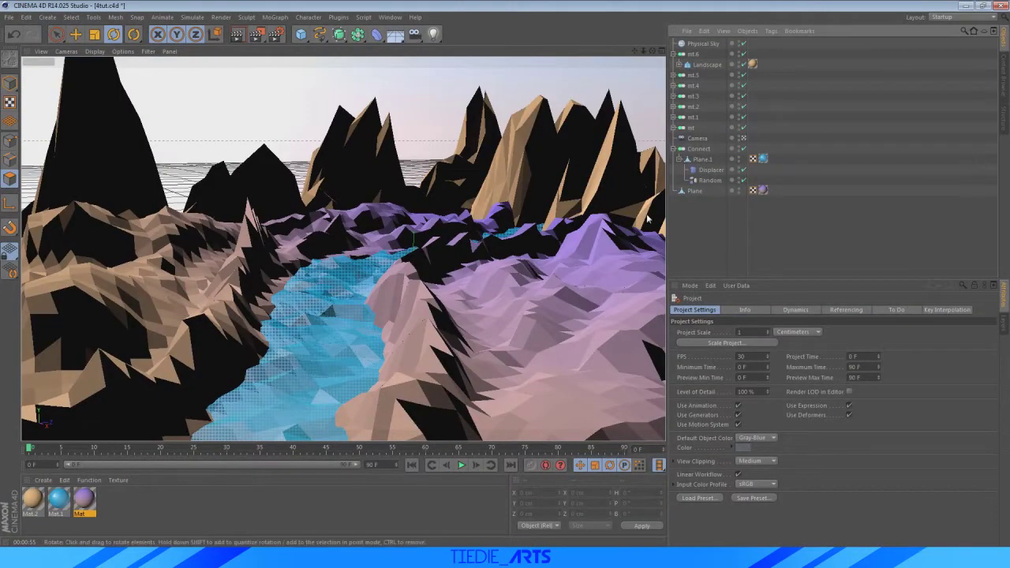
Leave the scene camera's view and add a cube primitive to the landscape, ready for moving
{"action": "left_click", "coordinate": [745, 139]}
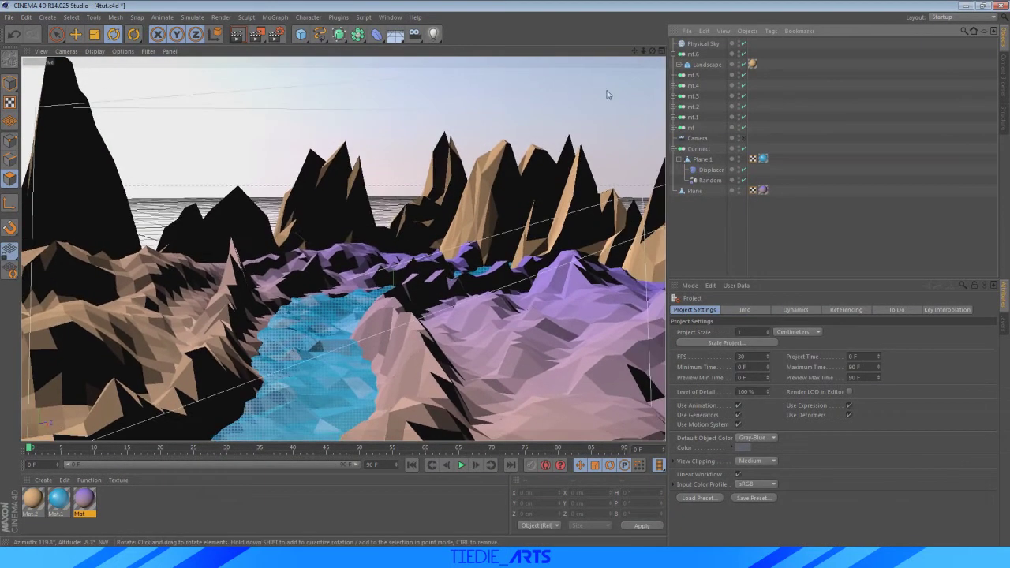
{"action": "left_click_drag", "start_coordinate": [653, 51], "coordinate": [641, 71]}
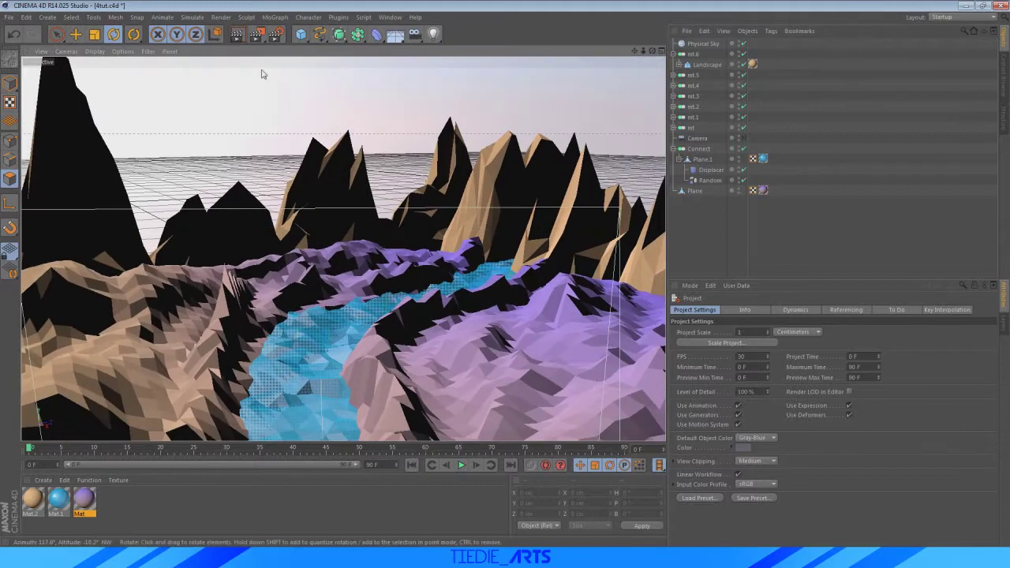
{"action": "left_click", "coordinate": [300, 34]}
{"action": "left_click", "coordinate": [76, 34]}
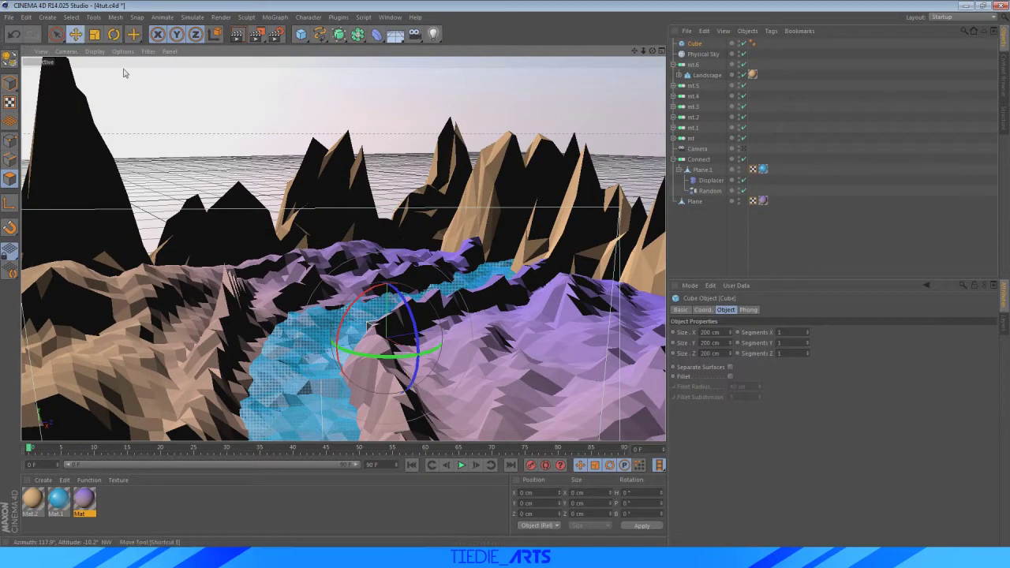
Position the cube on the purple bank beside the river with the Move tool
{"action": "left_click_drag", "start_coordinate": [384, 289], "coordinate": [388, 212]}
{"action": "scroll", "coordinate": [453, 252], "scroll_direction": "up", "scroll_amount": 2}
{"action": "left_click_drag", "start_coordinate": [386, 282], "coordinate": [436, 307]}
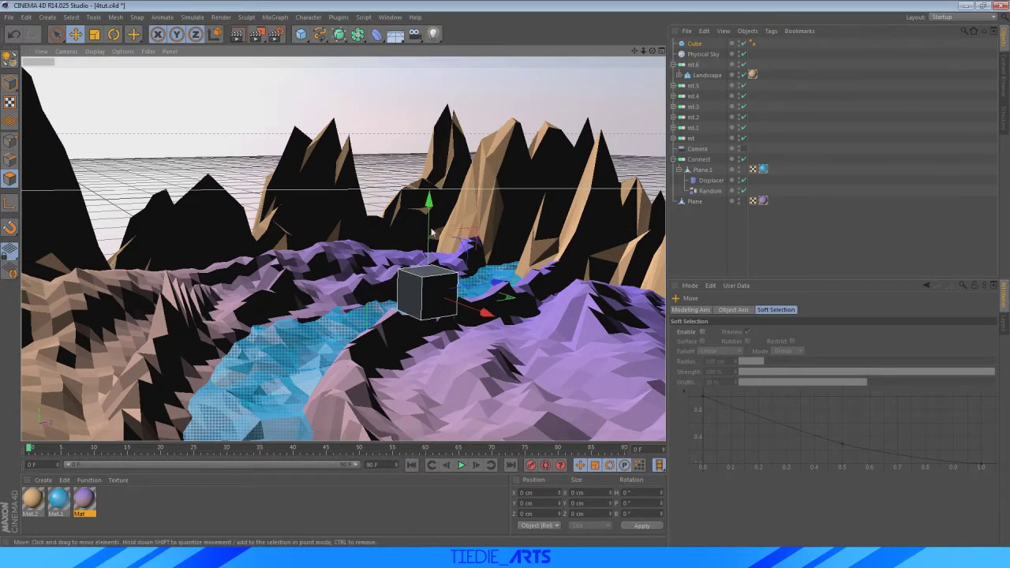
{"action": "left_click_drag", "start_coordinate": [431, 232], "coordinate": [427, 301]}
{"action": "scroll", "coordinate": [465, 308], "scroll_direction": "up", "scroll_amount": 3}
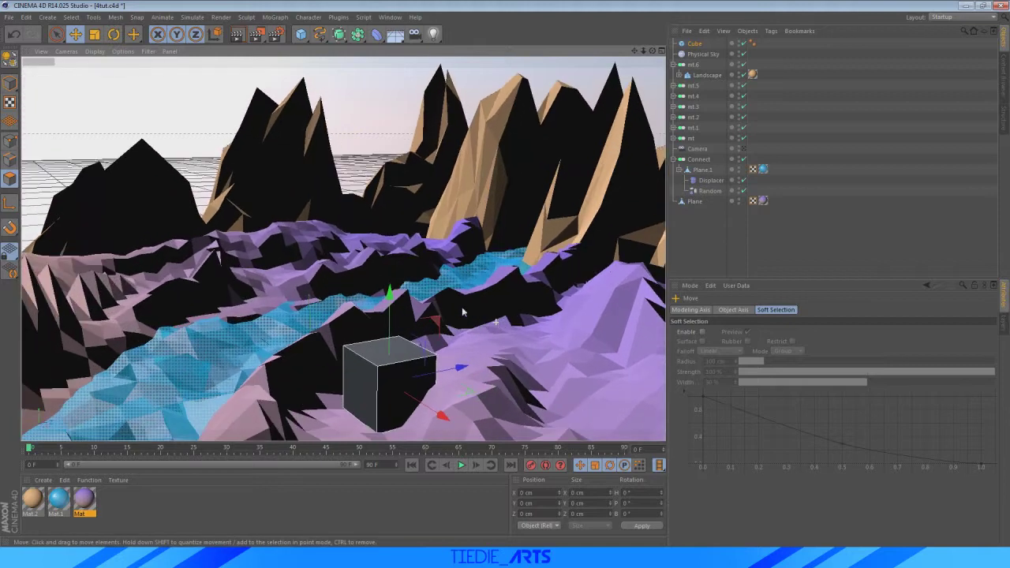
{"action": "scroll", "coordinate": [522, 238], "scroll_direction": "down", "scroll_amount": 3}
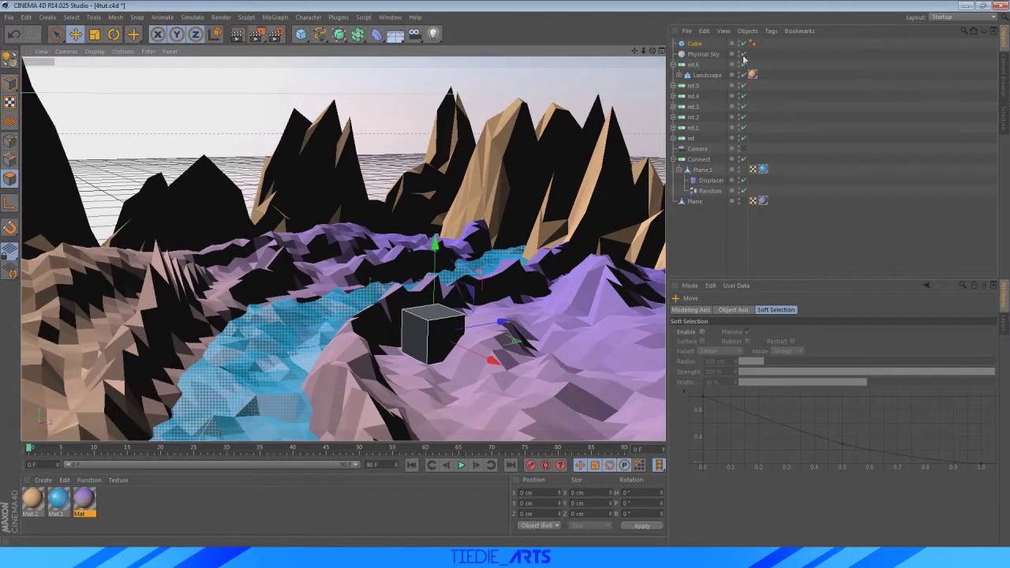
Delete the cube's Phong tag and scale the cube down uniformly
{"action": "left_click", "coordinate": [752, 44]}
{"action": "key", "text": "Delete"}
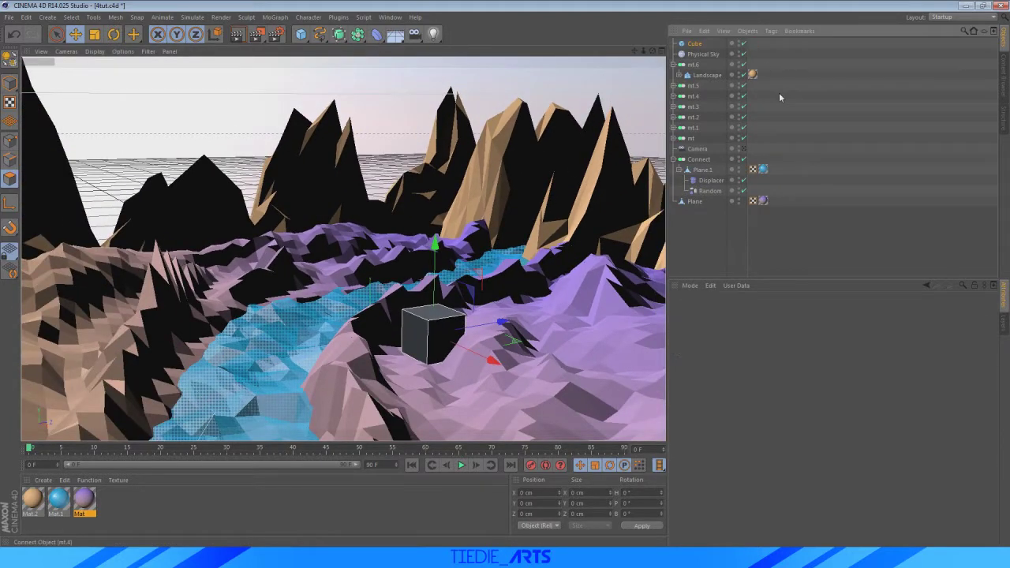
{"action": "left_click", "coordinate": [696, 46]}
{"action": "scroll", "coordinate": [494, 325], "scroll_direction": "up", "scroll_amount": 2}
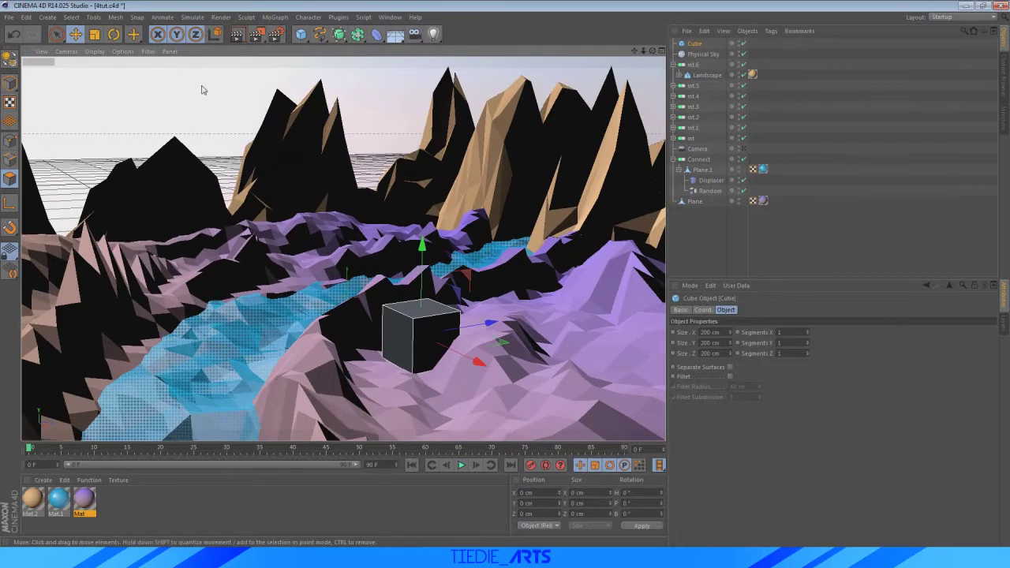
{"action": "left_click", "coordinate": [94, 39]}
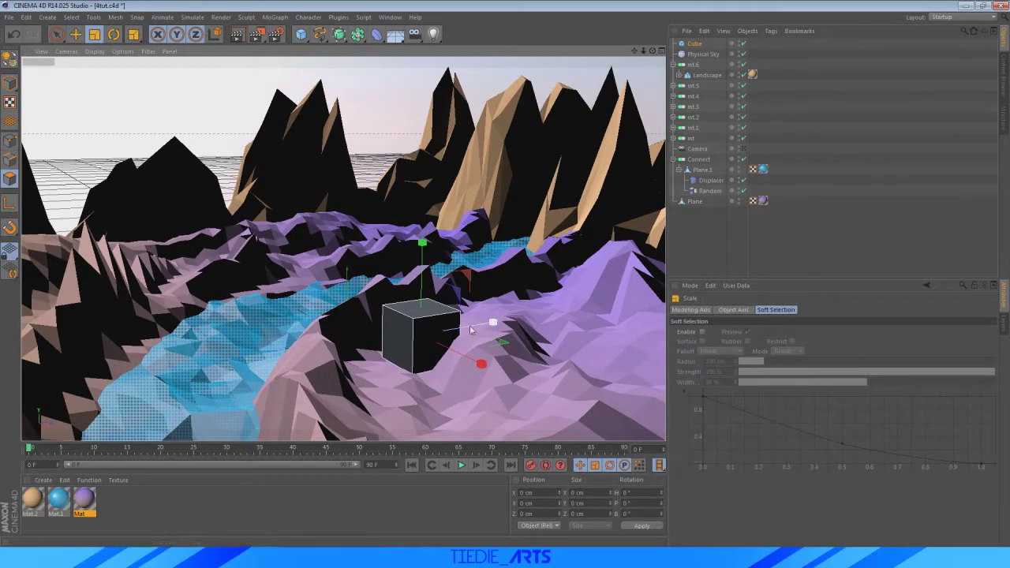
{"action": "left_click_drag", "start_coordinate": [474, 329], "coordinate": [443, 333]}
Lower the smaller cube onto the purple terrain and check its placement through the scene camera
{"action": "key", "text": "e"}
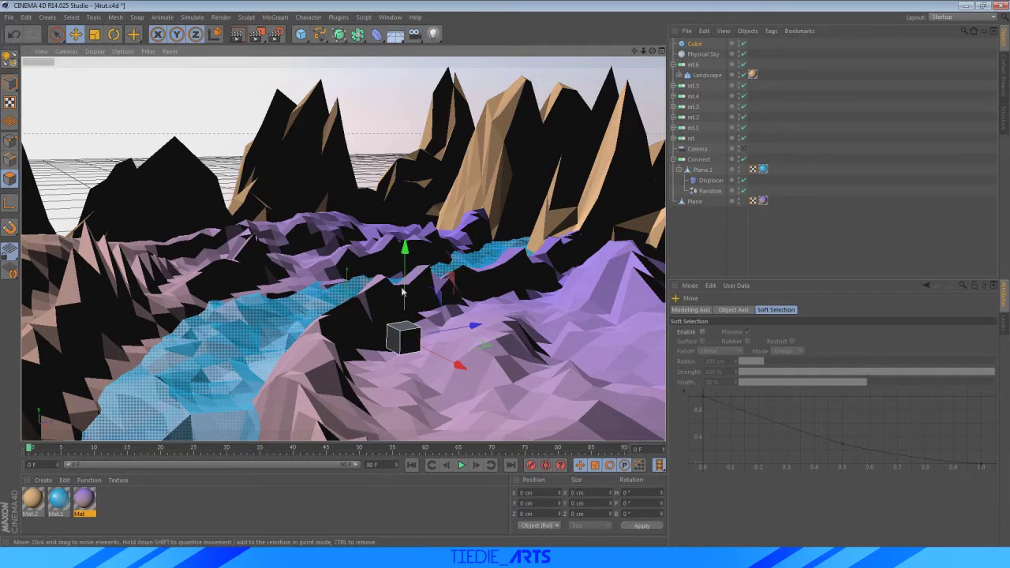
{"action": "left_click_drag", "start_coordinate": [407, 290], "coordinate": [408, 316]}
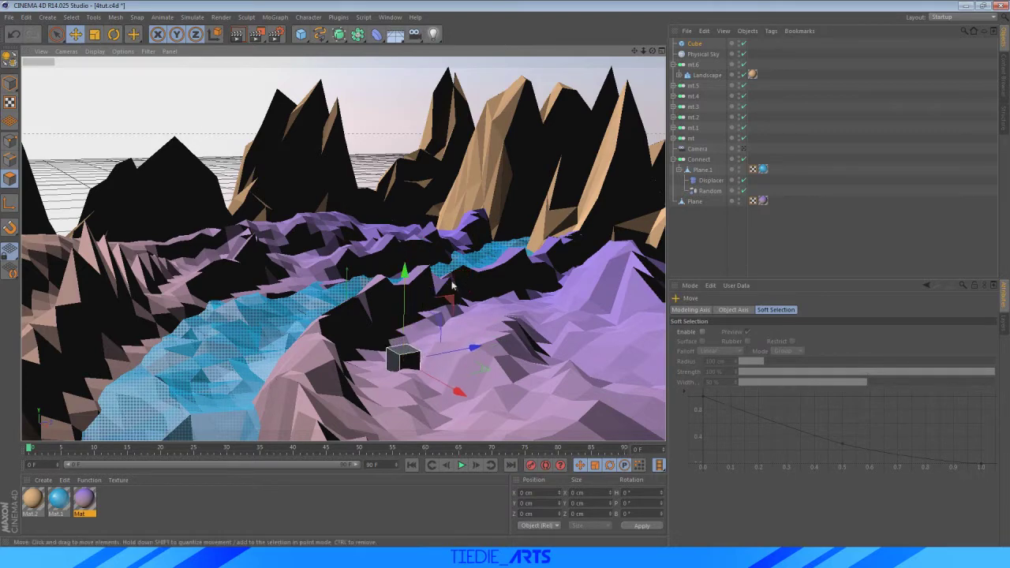
{"action": "left_click", "coordinate": [743, 149]}
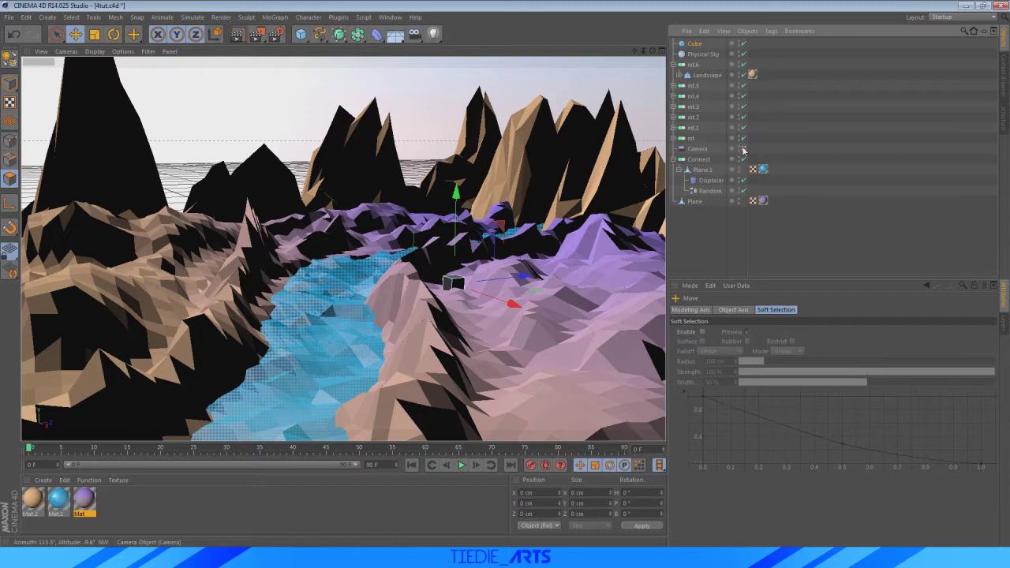
{"action": "left_click", "coordinate": [744, 150]}
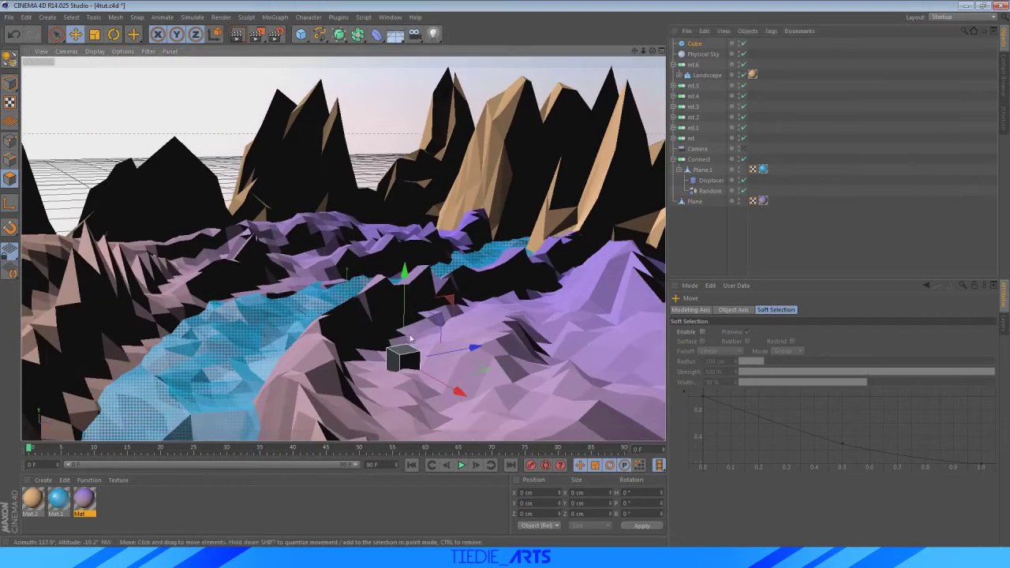
Shrink the cube further to about 48.6 cm per side and check its size through the scene camera
{"action": "key", "text": "t"}
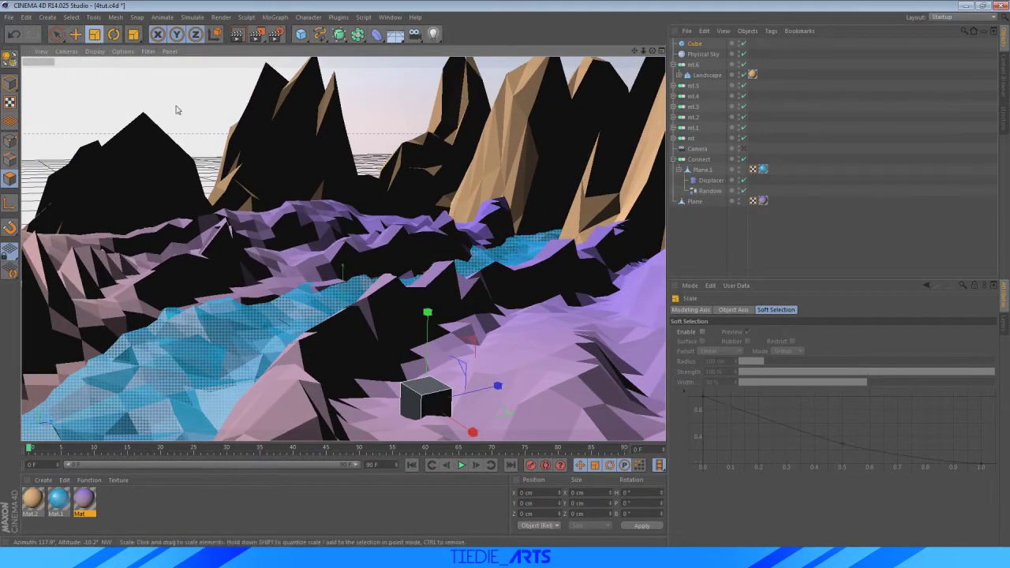
{"action": "left_click_drag", "start_coordinate": [476, 388], "coordinate": [457, 399]}
{"action": "left_click", "coordinate": [75, 34]}
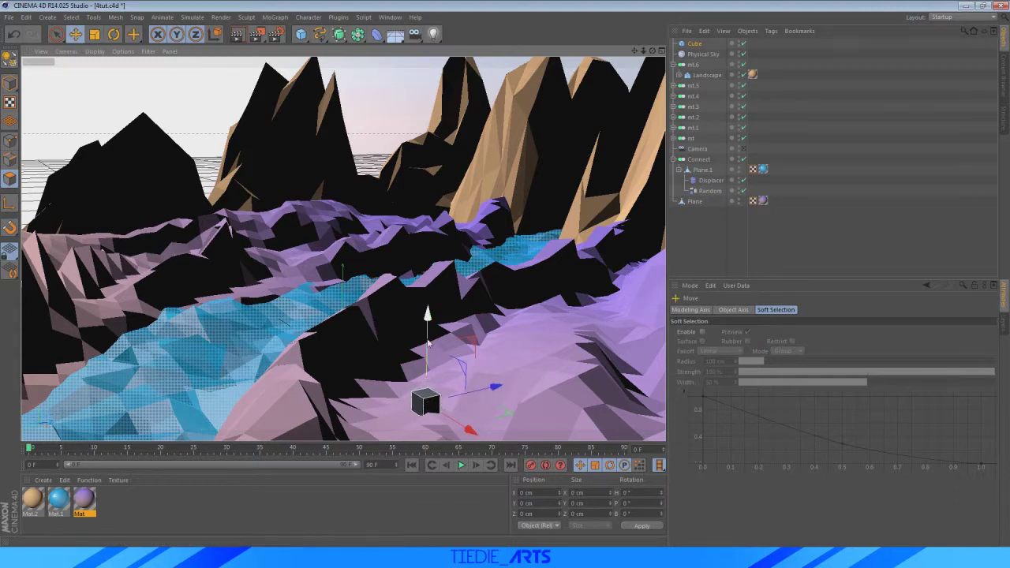
{"action": "left_click", "coordinate": [743, 149]}
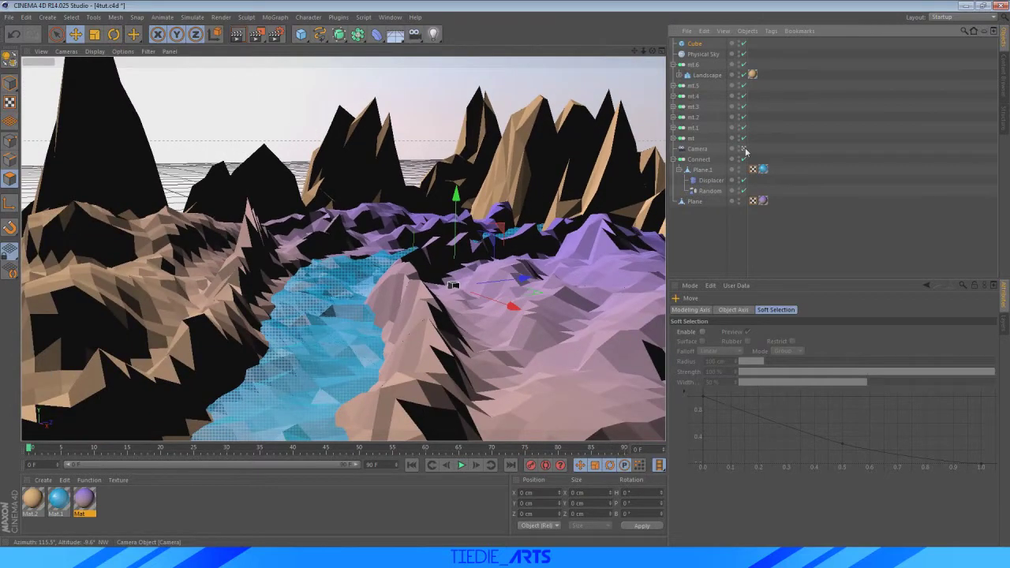
{"action": "left_click", "coordinate": [744, 148]}
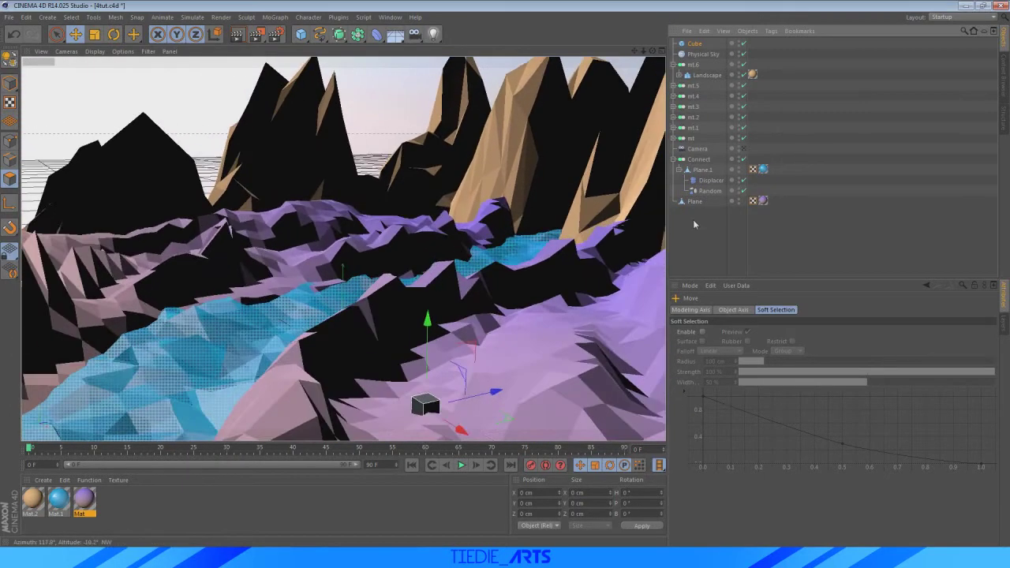
Convert the cube primitive into an editable polygon object
{"action": "scroll", "coordinate": [550, 284], "scroll_direction": "up", "scroll_amount": 2}
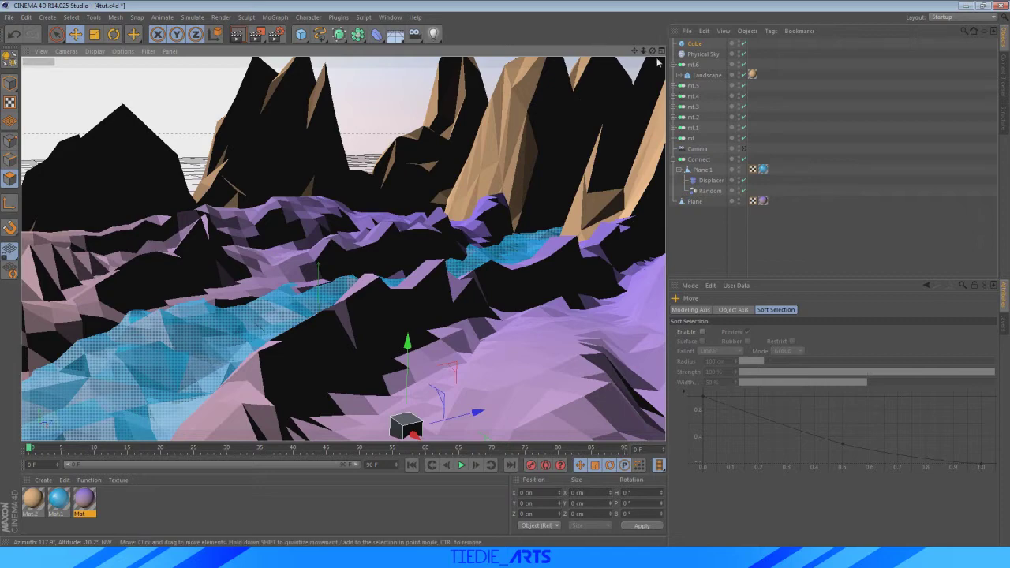
{"action": "left_click_drag", "start_coordinate": [651, 51], "coordinate": [639, 15]}
{"action": "scroll", "coordinate": [532, 211], "scroll_direction": "up", "scroll_amount": 4}
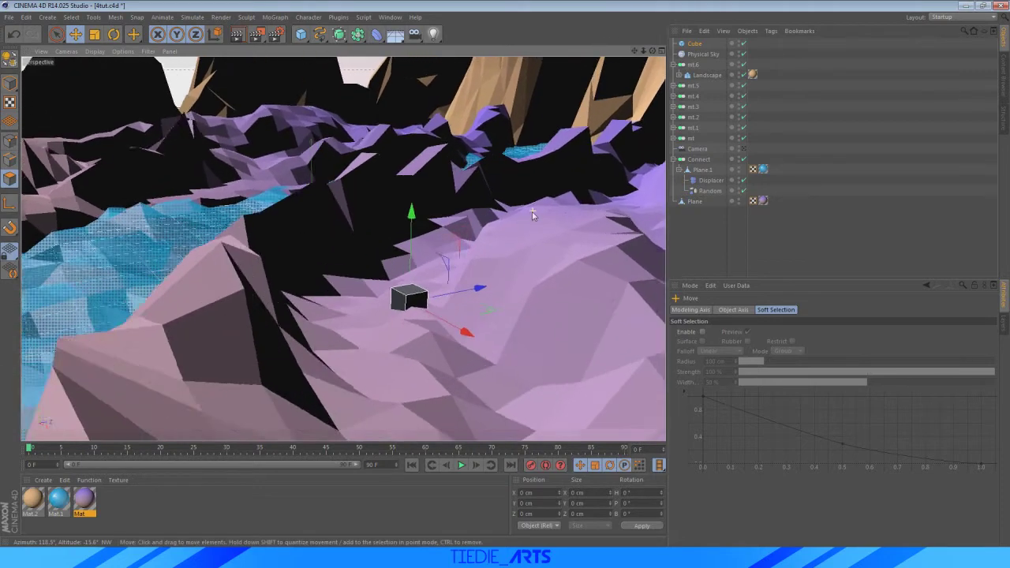
{"action": "left_click_drag", "start_coordinate": [660, 52], "coordinate": [655, 53]}
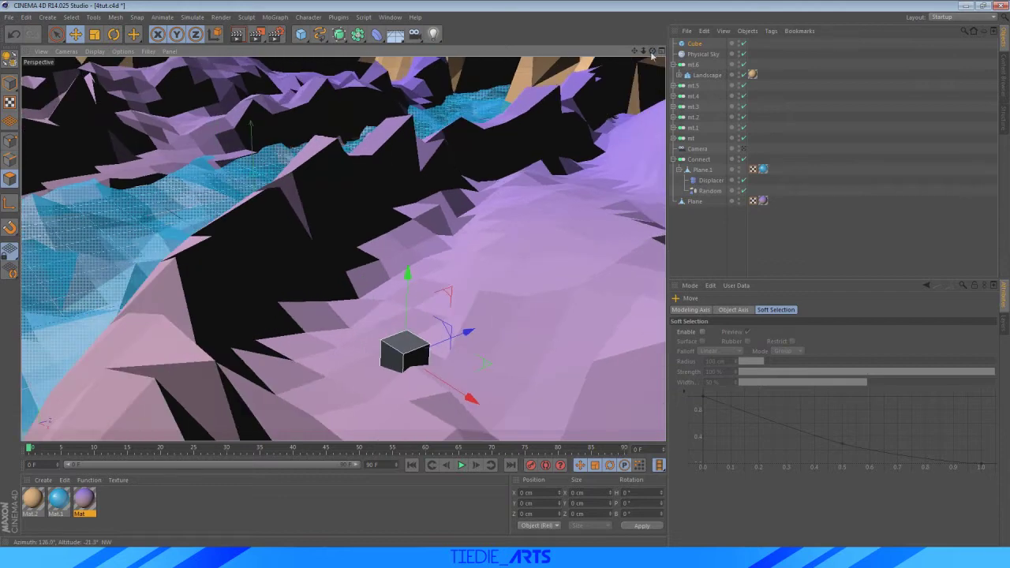
{"action": "left_click", "coordinate": [692, 45]}
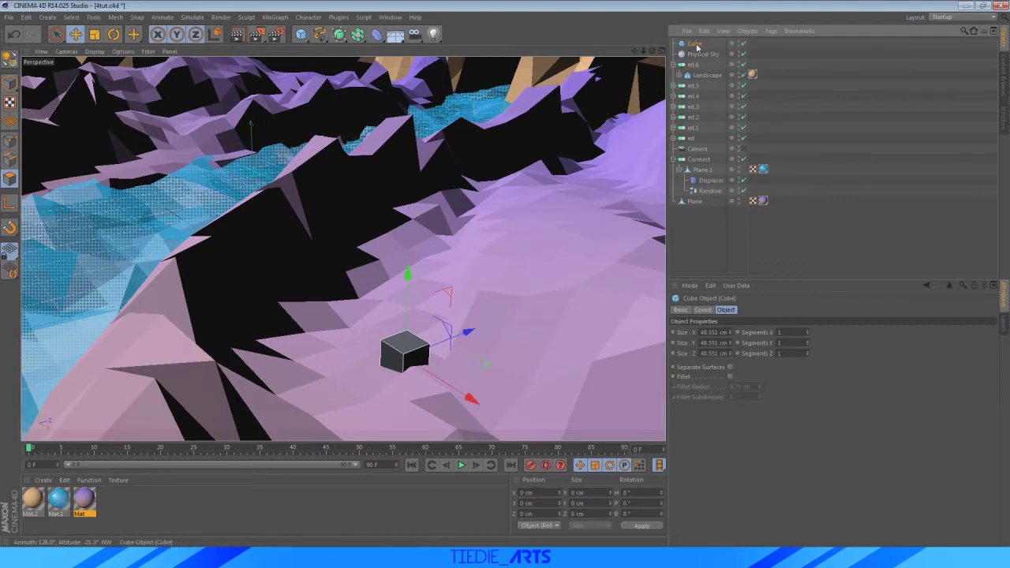
{"action": "key", "text": "c"}
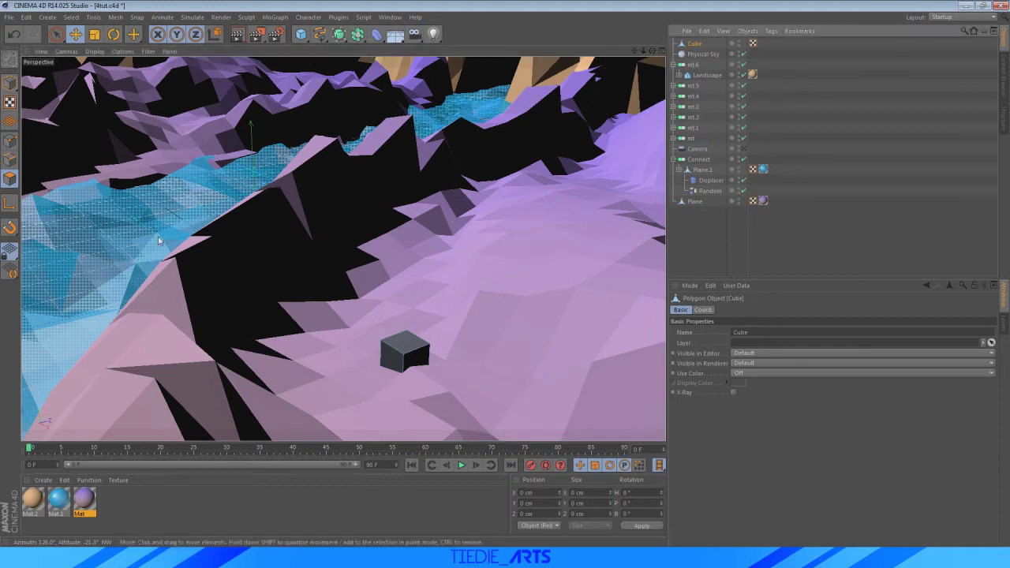
Select the cube's top face in polygon mode with Live Selection
{"action": "left_click_drag", "start_coordinate": [325, 244], "coordinate": [203, 266], "text": "alt"}
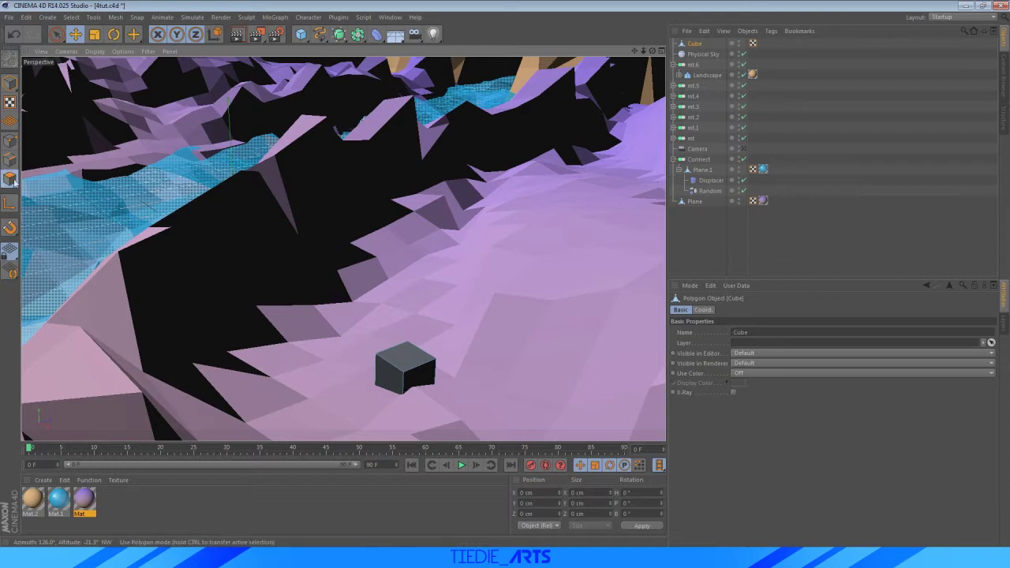
{"action": "left_click", "coordinate": [56, 34]}
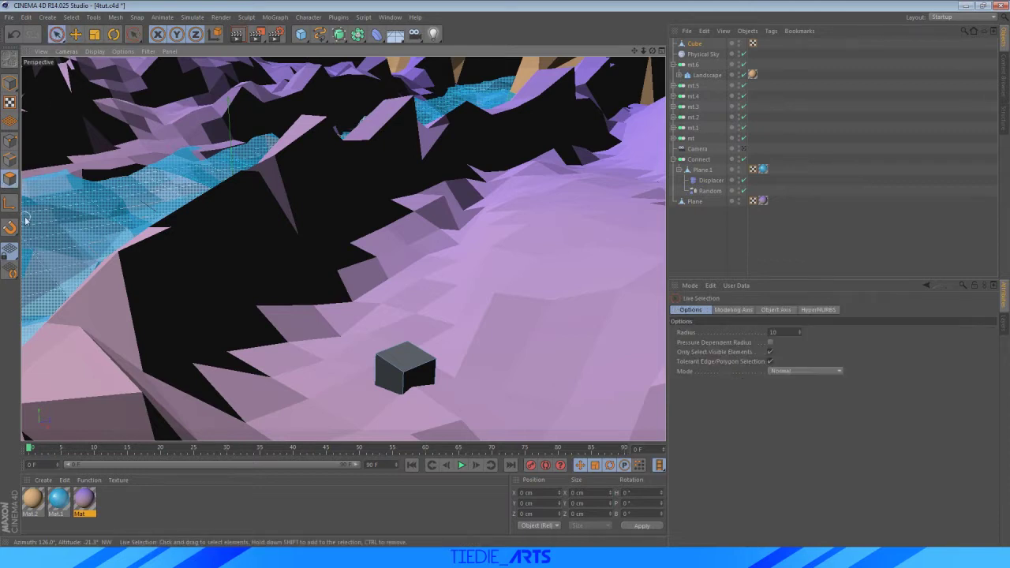
{"action": "left_click", "coordinate": [6, 179]}
{"action": "left_click", "coordinate": [408, 353]}
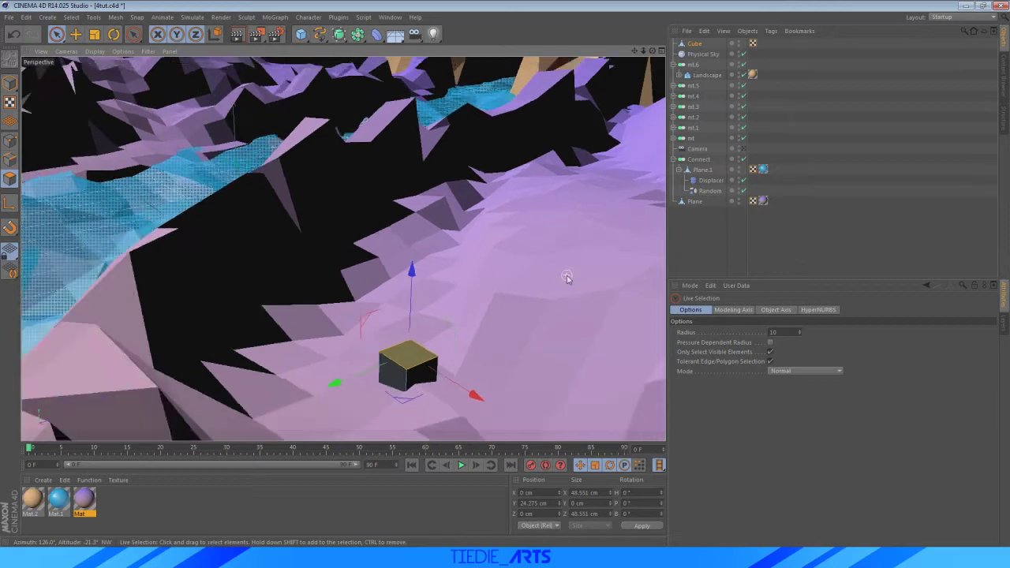
Try extruding the cube's top face upward about 112 cm in two segments with the Move tool, and undo both
{"action": "left_click_drag", "start_coordinate": [653, 51], "coordinate": [631, 21]}
{"action": "scroll", "coordinate": [505, 206], "scroll_direction": "up", "scroll_amount": 2}
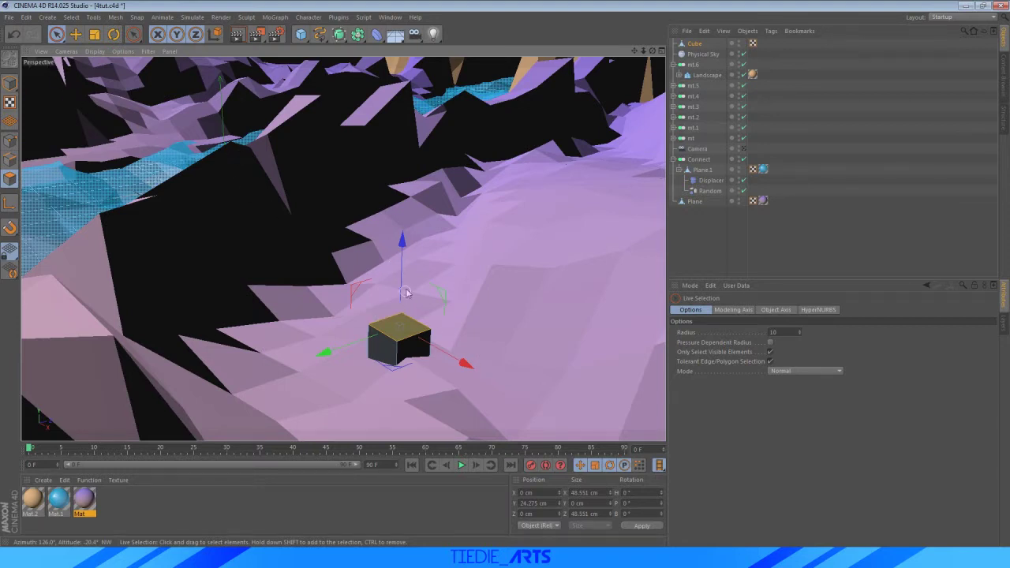
{"action": "left_click", "coordinate": [75, 34]}
{"action": "left_click_drag", "start_coordinate": [401, 271], "coordinate": [406, 198]}
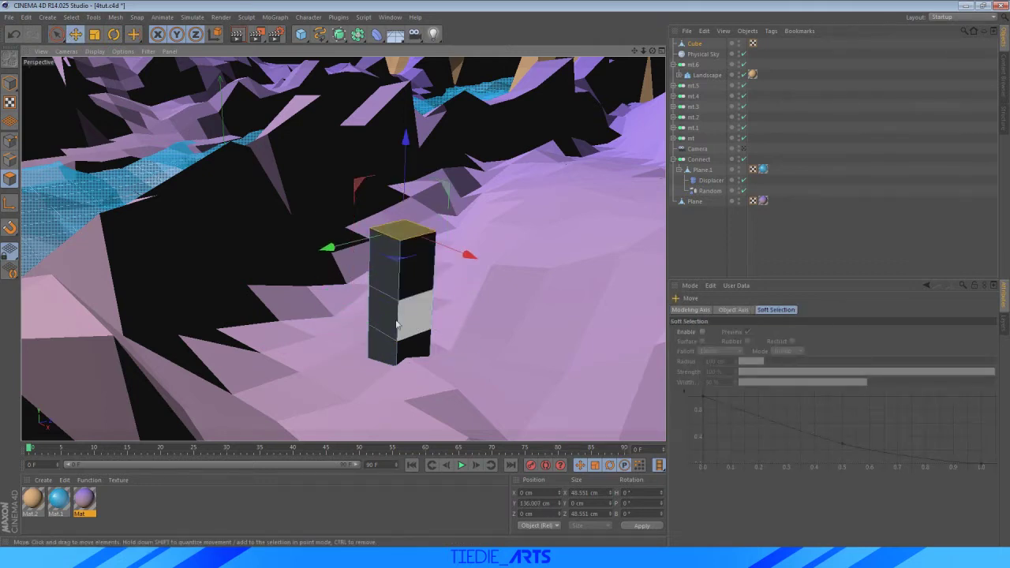
{"action": "key", "text": "ctrl+z"}
{"action": "key", "text": "ctrl+z"}
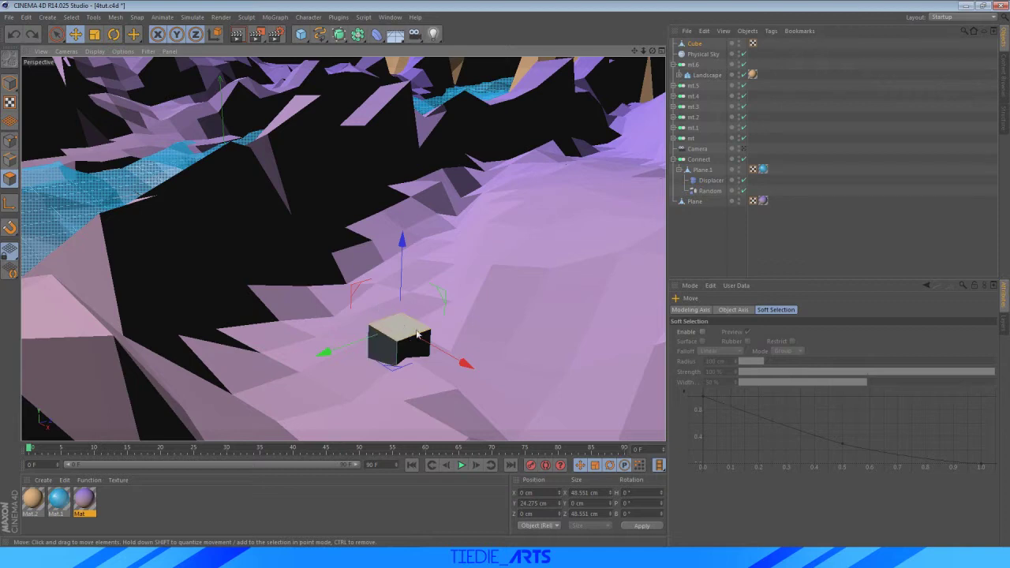
Reselect the cube's top face, try extruding it upward about 63 cm with the Move tool, and undo it
{"action": "left_click", "coordinate": [407, 329]}
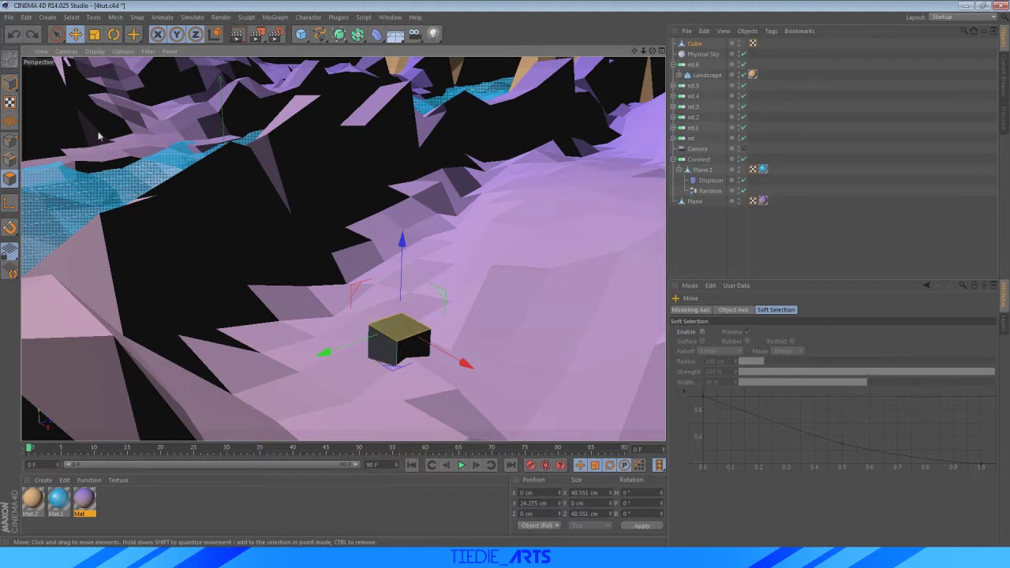
{"action": "left_click", "coordinate": [75, 35]}
{"action": "left_click_drag", "start_coordinate": [403, 263], "coordinate": [400, 208]}
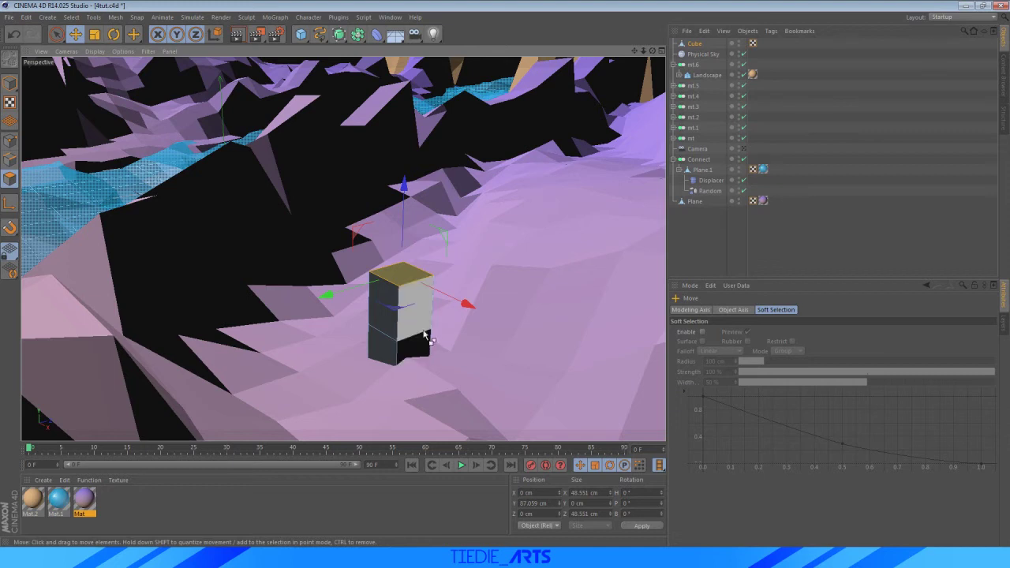
{"action": "key", "text": "ctrl+z"}
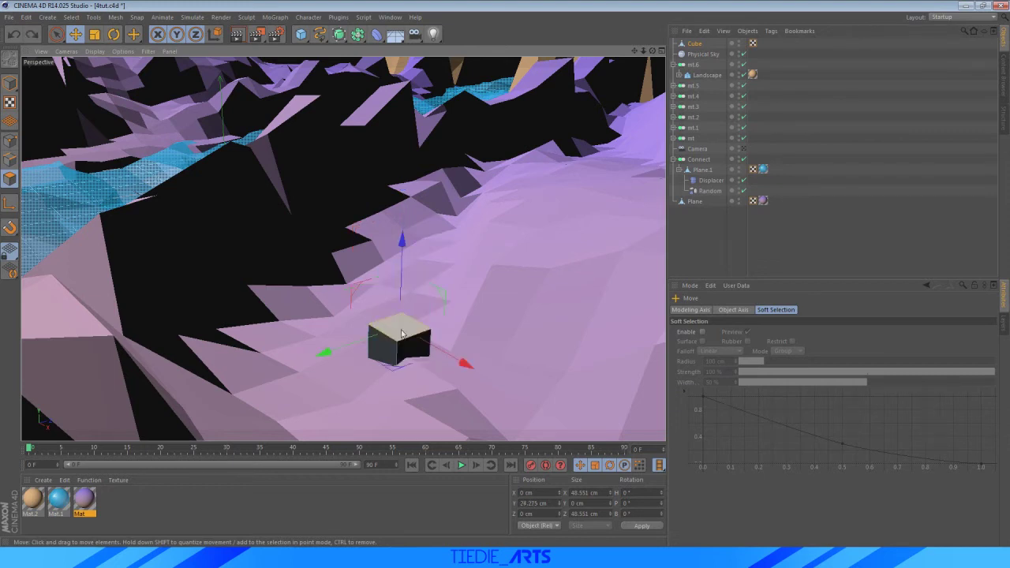
Try the Extrude tool on the cube's selected top face and undo the extrusion
{"action": "right_click", "coordinate": [408, 334]}
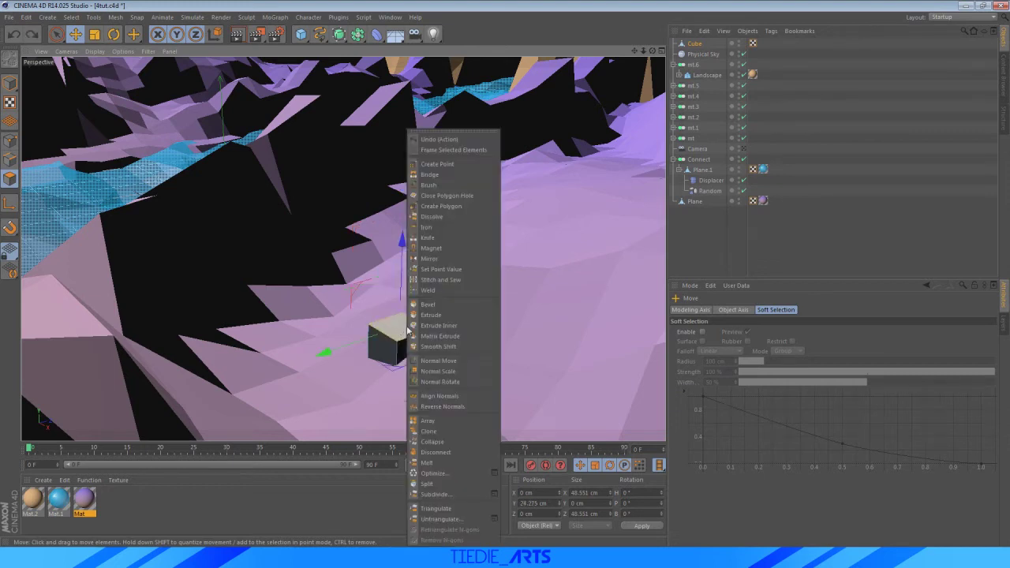
{"action": "left_click", "coordinate": [449, 319]}
{"action": "left_click_drag", "start_coordinate": [403, 291], "coordinate": [403, 275]}
{"action": "key", "text": "ctrl+z"}
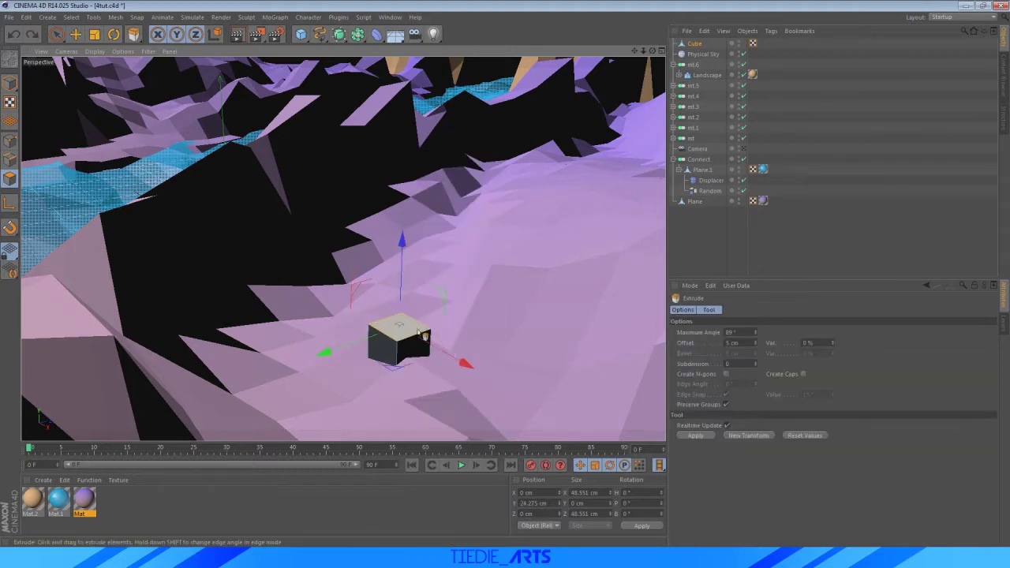
Try extruding the cube's top face about 53 cm with the Extrude tool, and undo it
{"action": "left_click_drag", "start_coordinate": [425, 337], "coordinate": [479, 331]}
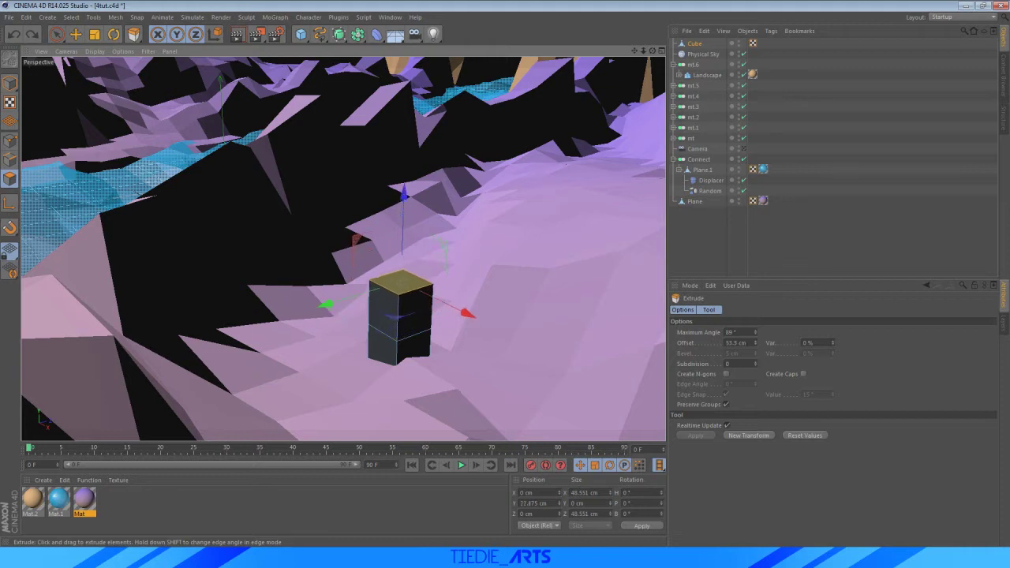
{"action": "key", "text": "ctrl+z"}
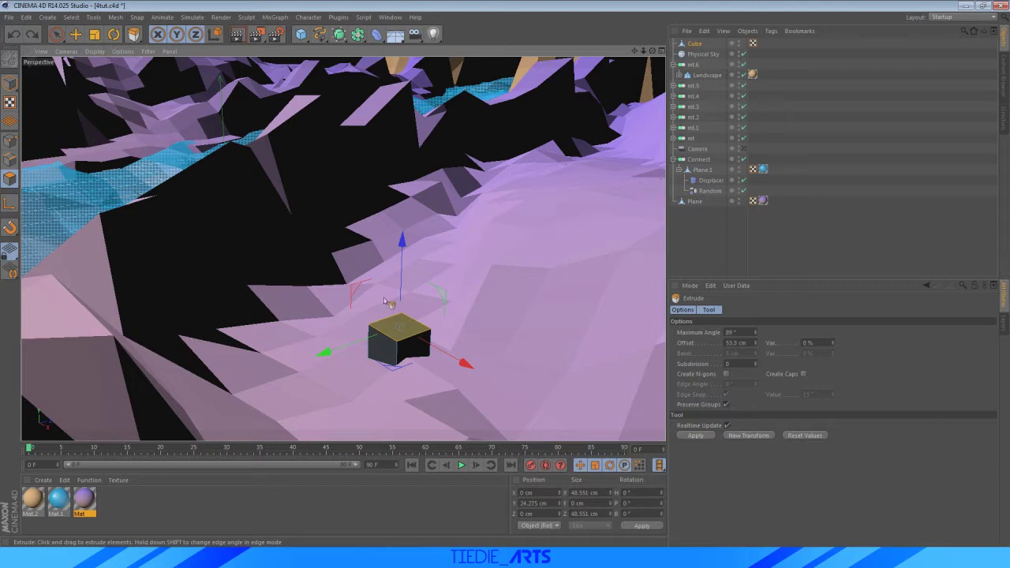
Extrude the cube's top face upward about 125 cm with the Move tool and taper it to about 36 by 33 cm
{"action": "left_click", "coordinate": [75, 34]}
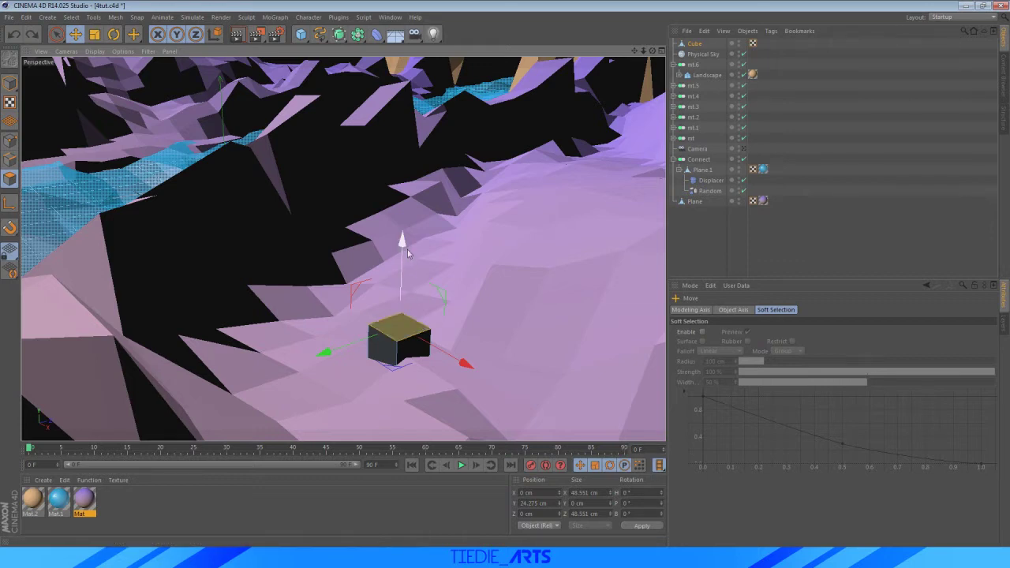
{"action": "left_click_drag", "start_coordinate": [404, 259], "coordinate": [410, 153]}
{"action": "left_click_drag", "start_coordinate": [654, 52], "coordinate": [602, 89]}
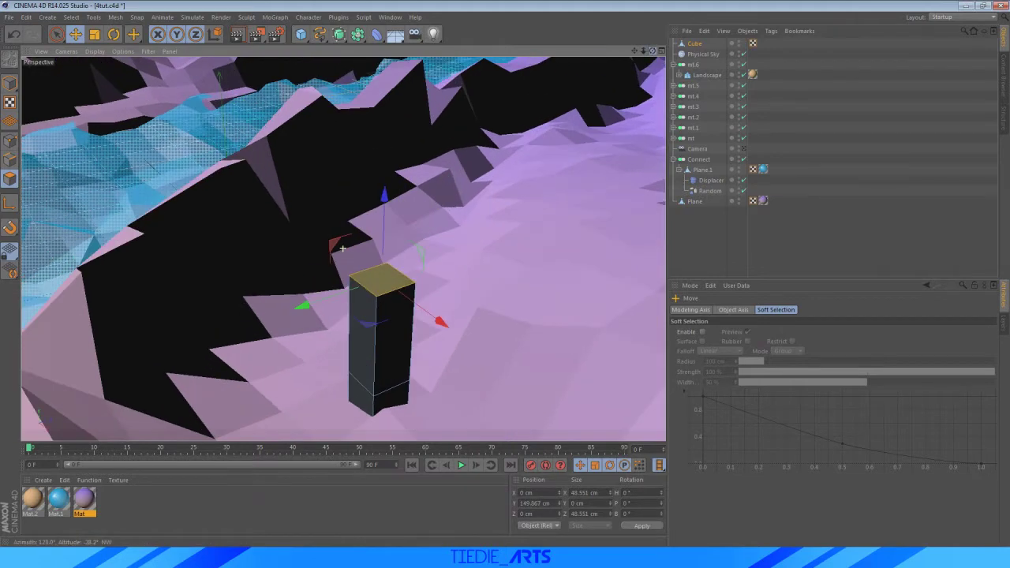
{"action": "left_click", "coordinate": [94, 35]}
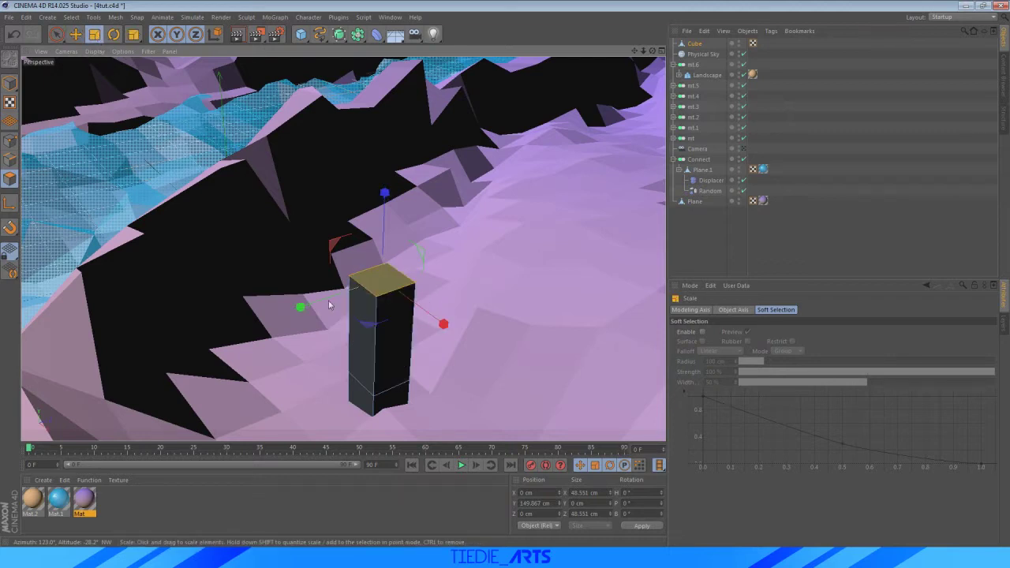
{"action": "left_click_drag", "start_coordinate": [302, 306], "coordinate": [335, 299]}
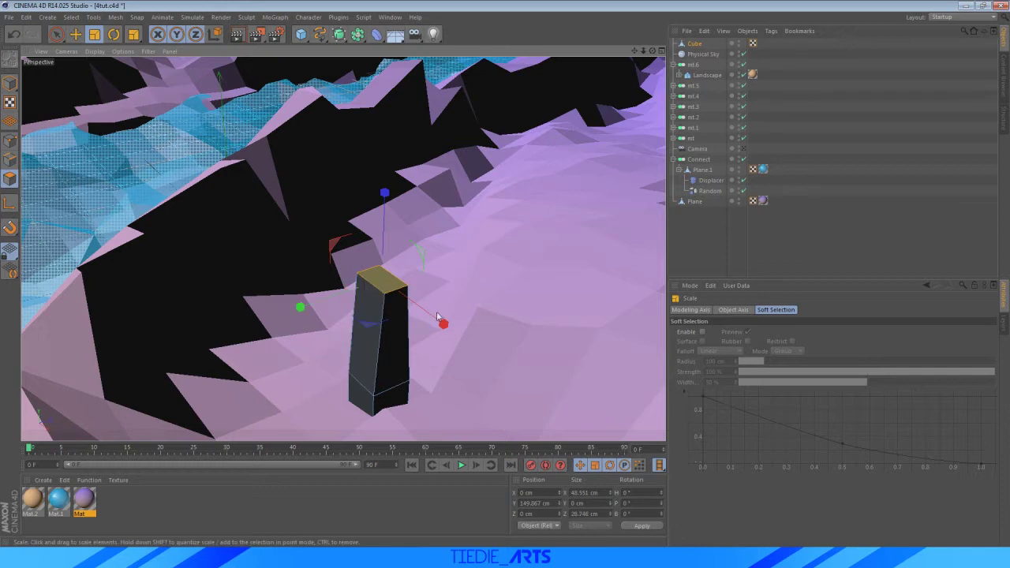
{"action": "left_click_drag", "start_coordinate": [443, 323], "coordinate": [417, 308]}
{"action": "left_click_drag", "start_coordinate": [300, 307], "coordinate": [321, 304]}
Move the tapered top face to about X 10 cm, Y 164 cm, Z 11 cm so the trunk leans
{"action": "key", "text": "e"}
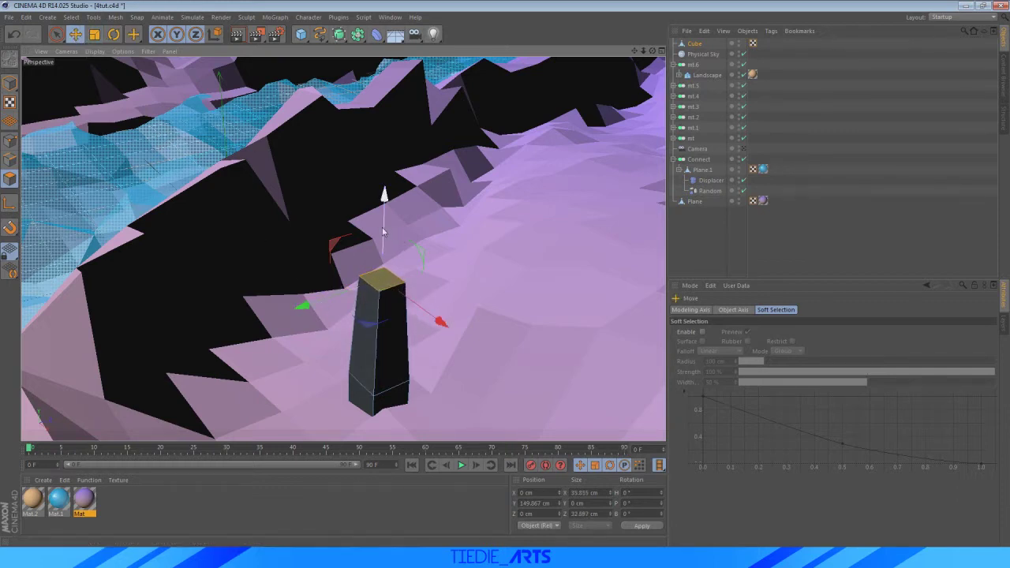
{"action": "left_click_drag", "start_coordinate": [385, 236], "coordinate": [384, 227]}
{"action": "left_click_drag", "start_coordinate": [302, 289], "coordinate": [312, 291]}
{"action": "left_click_drag", "start_coordinate": [440, 295], "coordinate": [446, 300]}
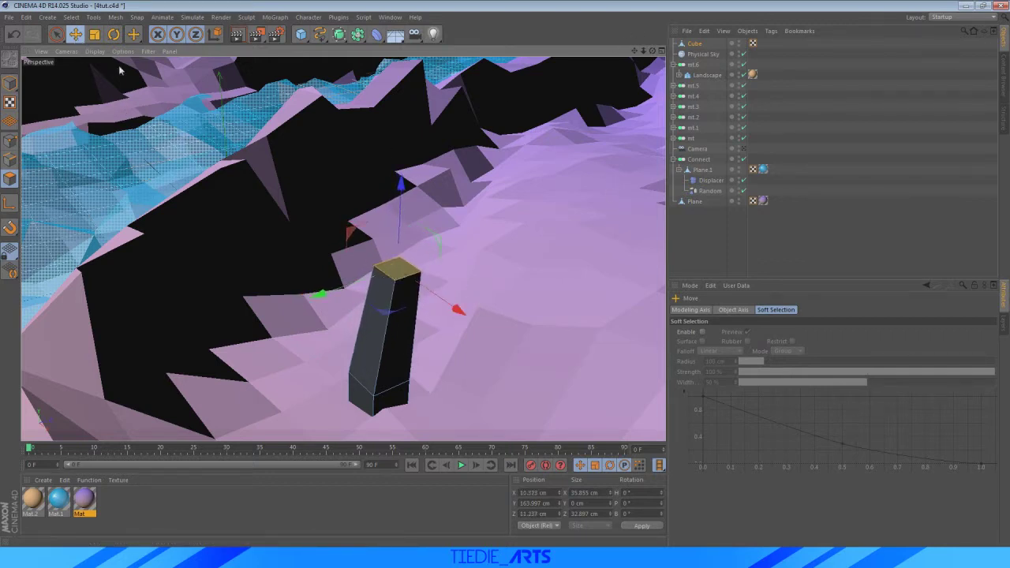
Extrude the trunk's top face upward about 80 cm and narrow it to about 30 by 28 cm
{"action": "left_click_drag", "start_coordinate": [400, 236], "coordinate": [409, 158]}
{"action": "key", "text": "t"}
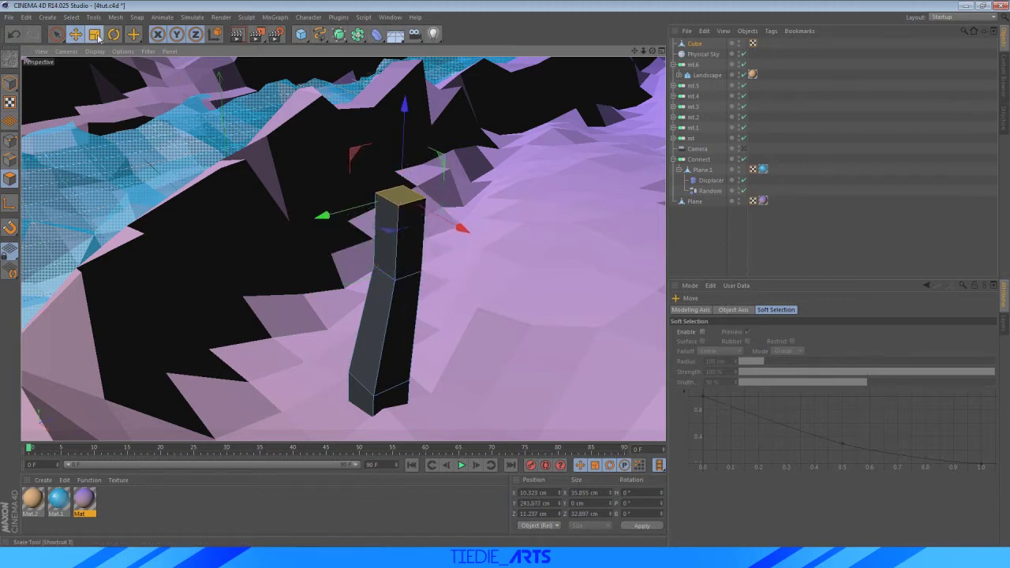
{"action": "left_click_drag", "start_coordinate": [450, 225], "coordinate": [436, 218]}
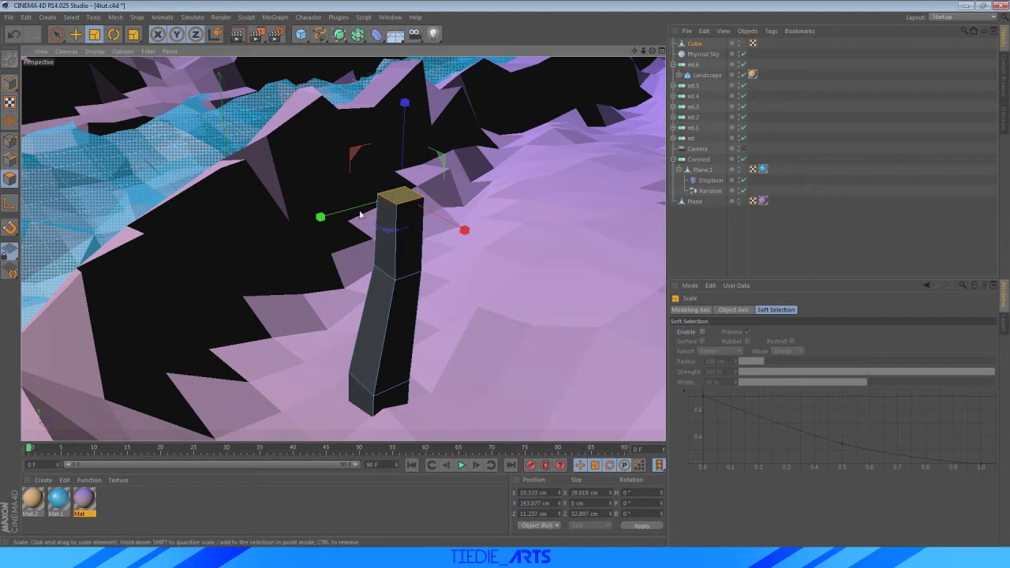
{"action": "mouse_move", "coordinate": [321, 217]}
{"action": "left_mouse_down"}
{"action": "mouse_move", "coordinate": [360, 208]}
{"action": "mouse_move", "coordinate": [316, 205]}
{"action": "left_mouse_up"}
Shift the trunk's top face to about X -23 cm, Z 5 cm to bend the upper segment back
{"action": "left_click", "coordinate": [75, 34]}
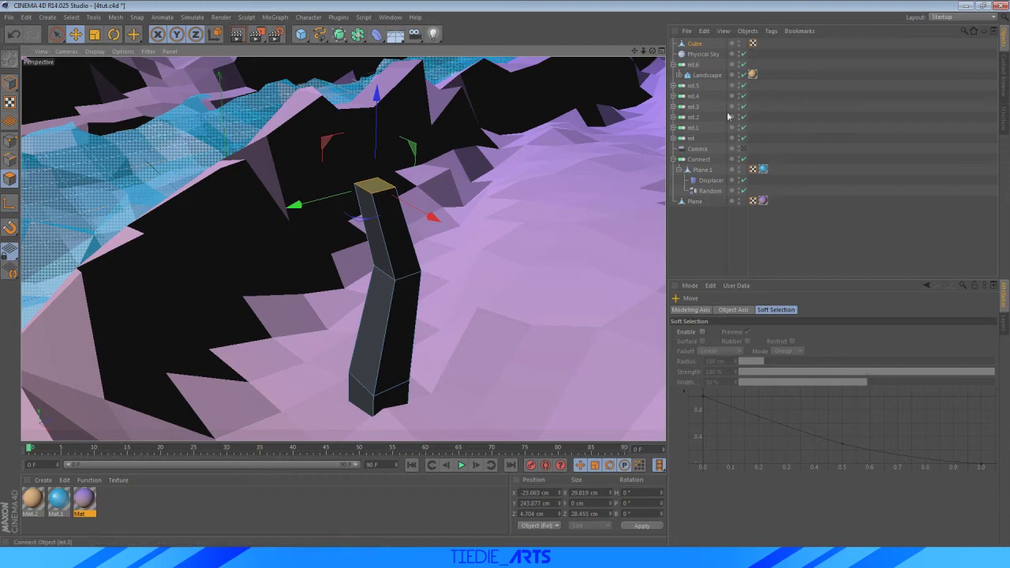
{"action": "left_click", "coordinate": [744, 150]}
{"action": "left_click", "coordinate": [744, 150]}
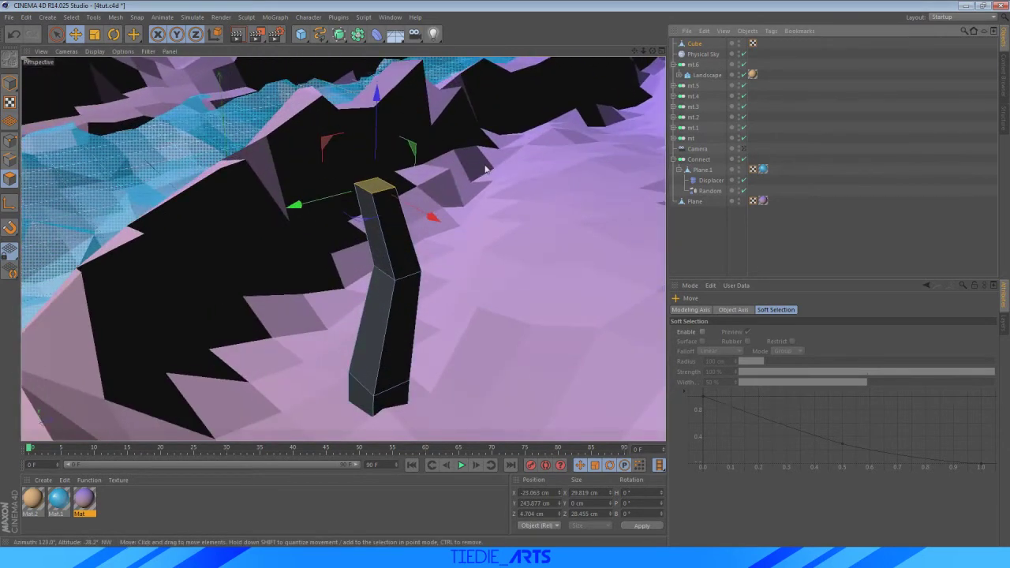
Extrude the trunk's top face upward about 27 cm to add a short block
{"action": "left_click_drag", "start_coordinate": [653, 51], "coordinate": [625, 61]}
{"action": "scroll", "coordinate": [624, 61], "scroll_direction": "down", "scroll_amount": 3}
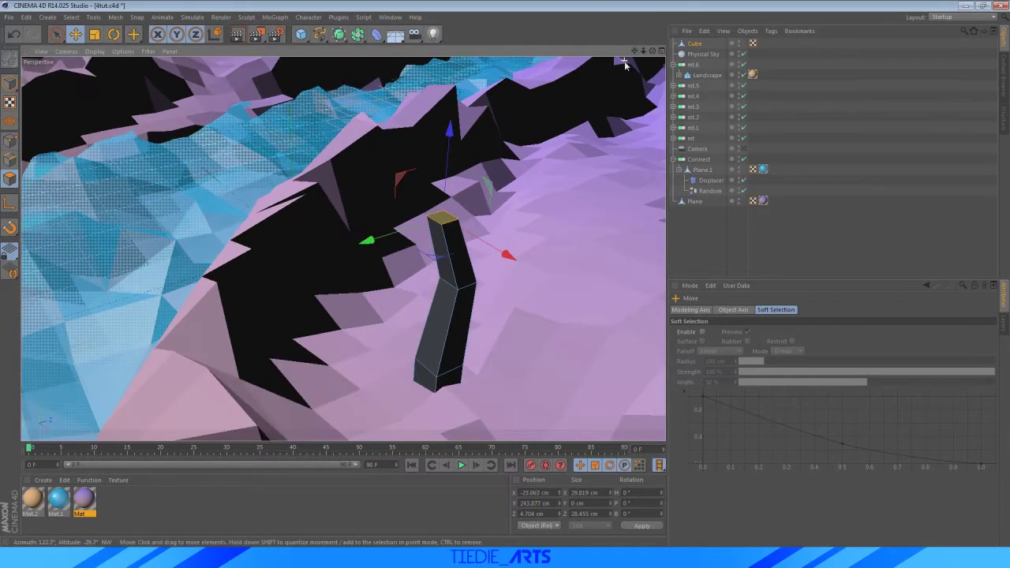
{"action": "scroll", "coordinate": [464, 210], "scroll_direction": "up", "scroll_amount": 2}
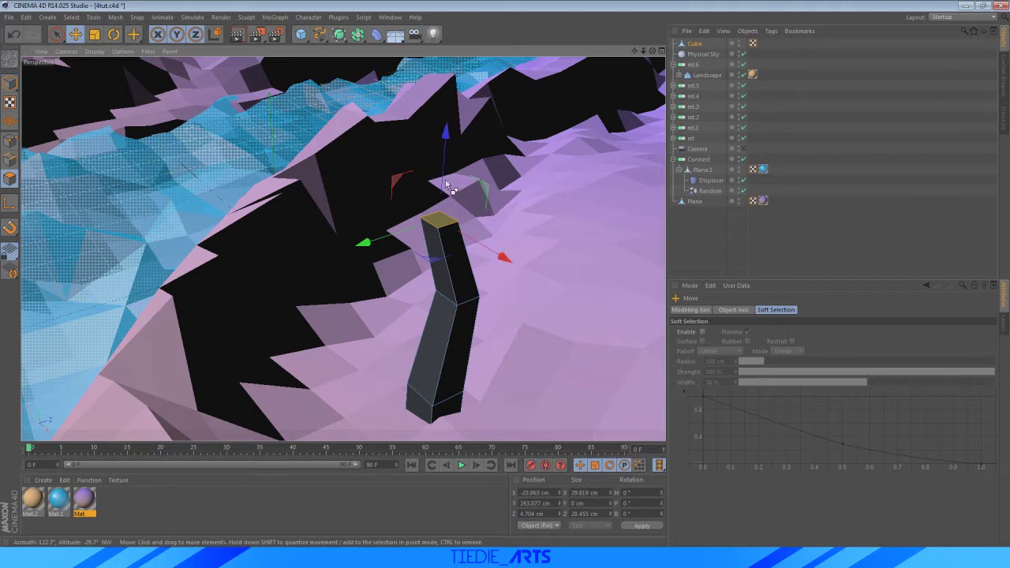
{"action": "left_click_drag", "start_coordinate": [446, 183], "coordinate": [446, 165]}
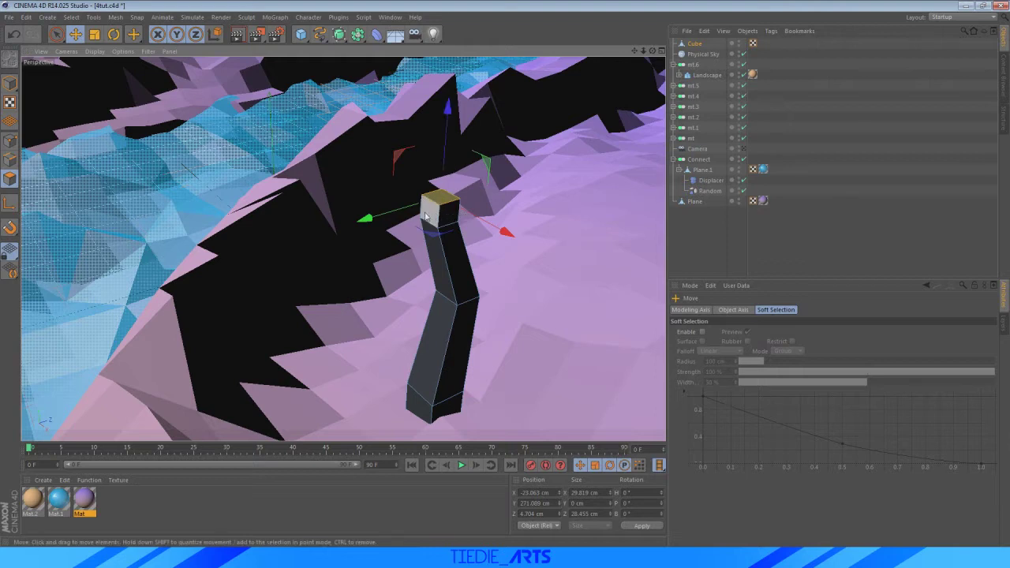
Extrude the top block's river-facing side outward about 122 cm as a branch and taper its end to about 15 by 18 cm
{"action": "left_click", "coordinate": [426, 220]}
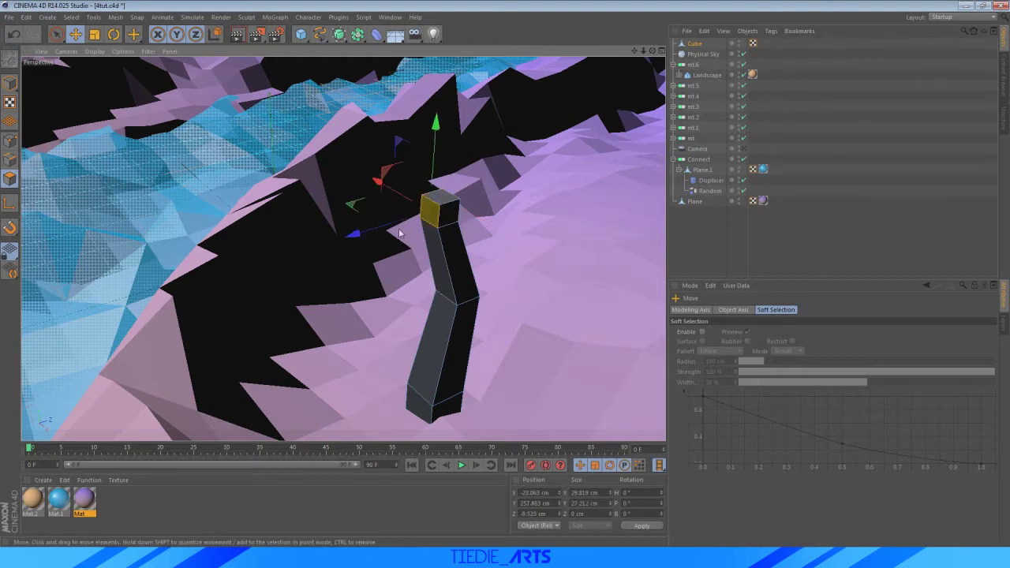
{"action": "left_click_drag", "start_coordinate": [400, 229], "coordinate": [340, 251]}
{"action": "left_click", "coordinate": [96, 35]}
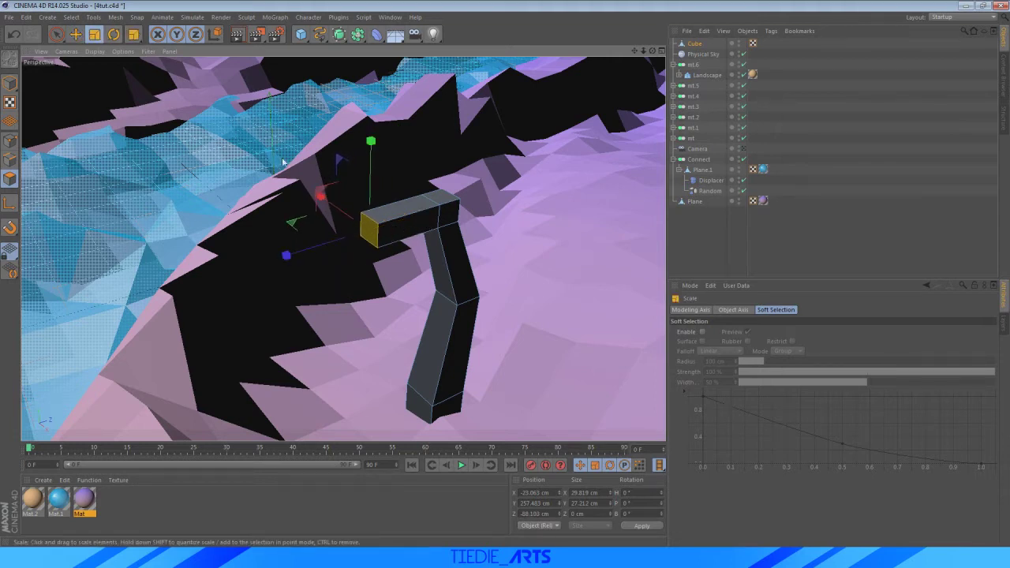
{"action": "left_click_drag", "start_coordinate": [369, 176], "coordinate": [300, 255]}
Raise the branch's end face to about Y 319 cm and rotate it to follow the upward slope
{"action": "left_click", "coordinate": [76, 34]}
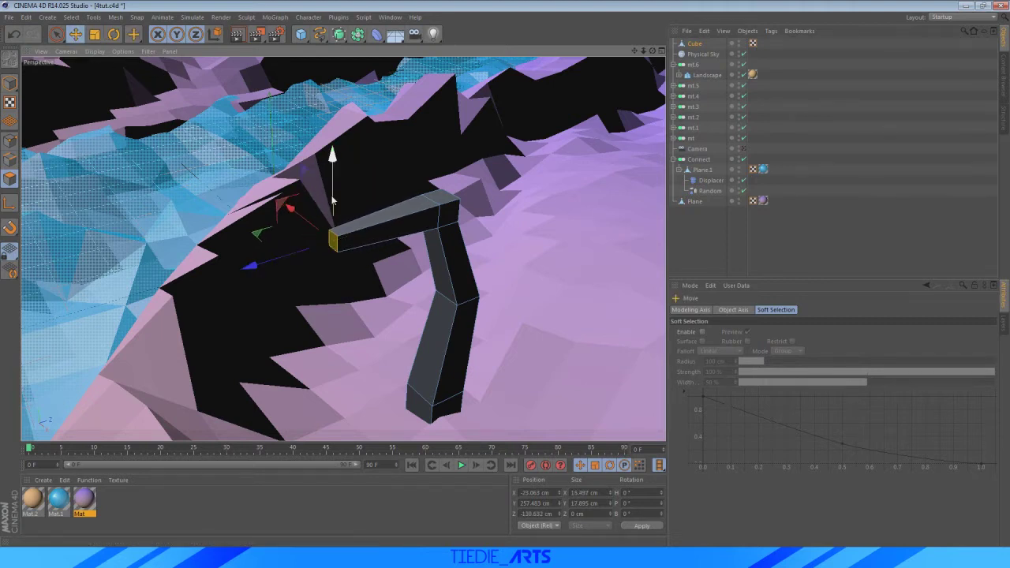
{"action": "left_click_drag", "start_coordinate": [332, 166], "coordinate": [332, 112]}
{"action": "left_click", "coordinate": [113, 34]}
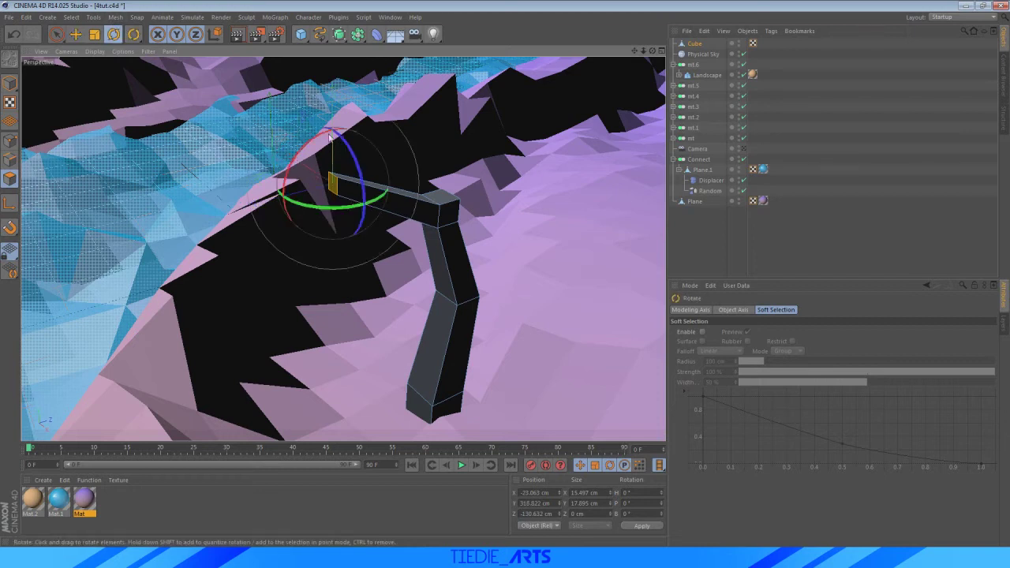
{"action": "left_click_drag", "start_coordinate": [302, 157], "coordinate": [312, 138]}
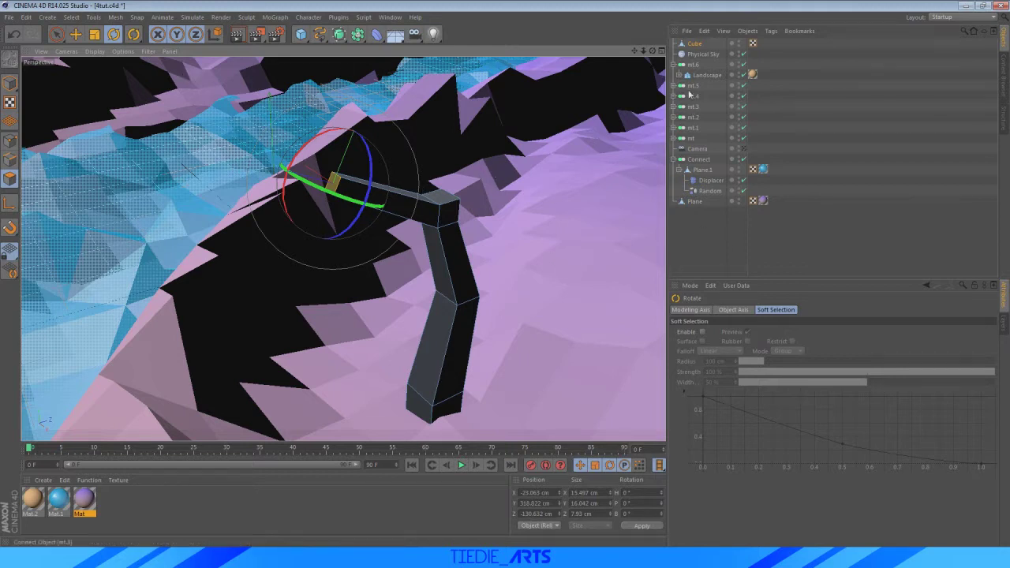
Extrude the branch's end face outward in a short and a long segment, reaching about Y 369 cm, Z -232 cm
{"action": "key", "text": "e"}
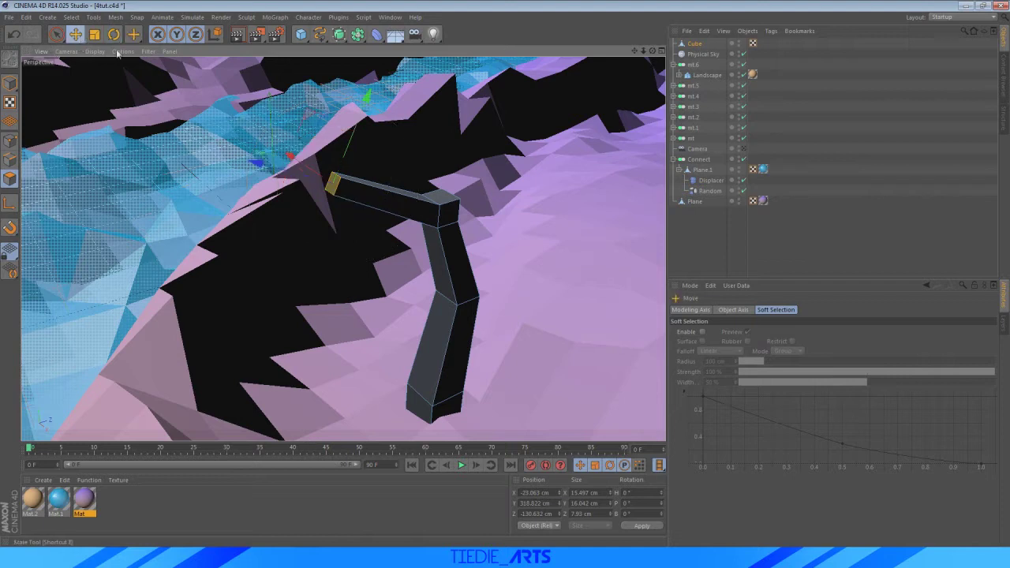
{"action": "left_click_drag", "start_coordinate": [302, 180], "coordinate": [287, 207]}
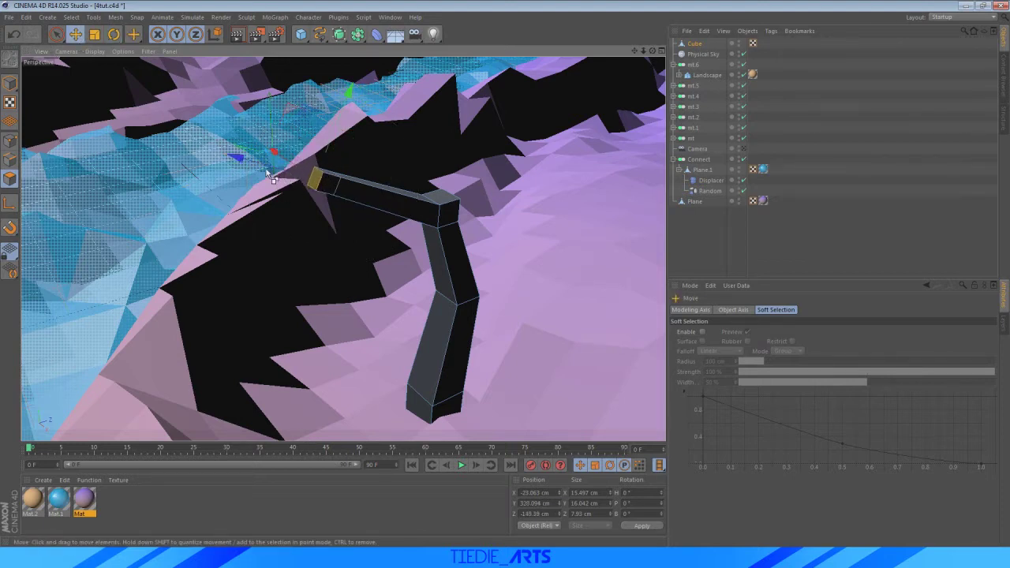
{"action": "left_click_drag", "start_coordinate": [264, 166], "coordinate": [178, 154]}
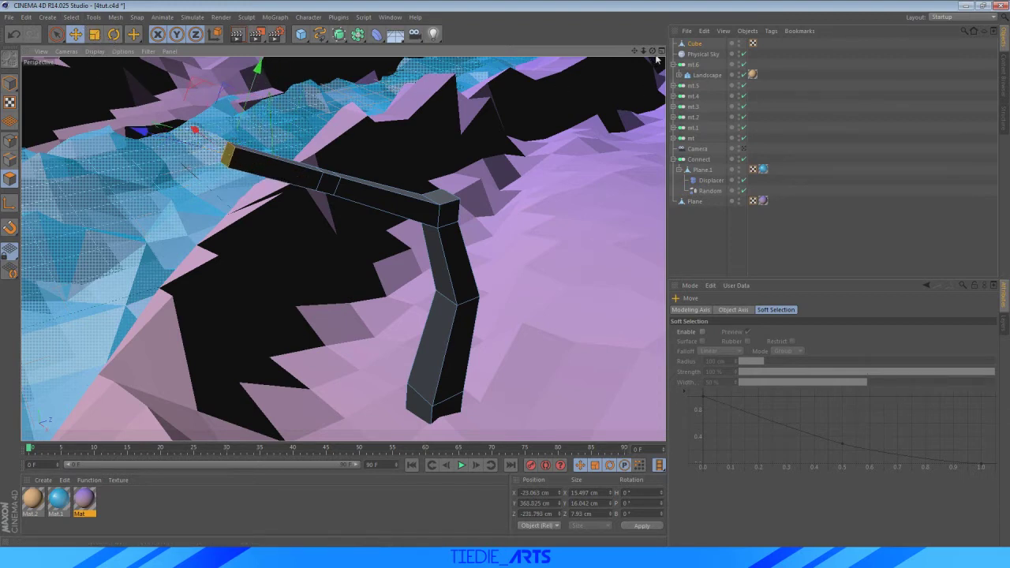
Shift the branch's end face sideways to about X 27 cm and scale it down to a thinner tip
{"action": "left_click_drag", "start_coordinate": [653, 52], "coordinate": [696, 80]}
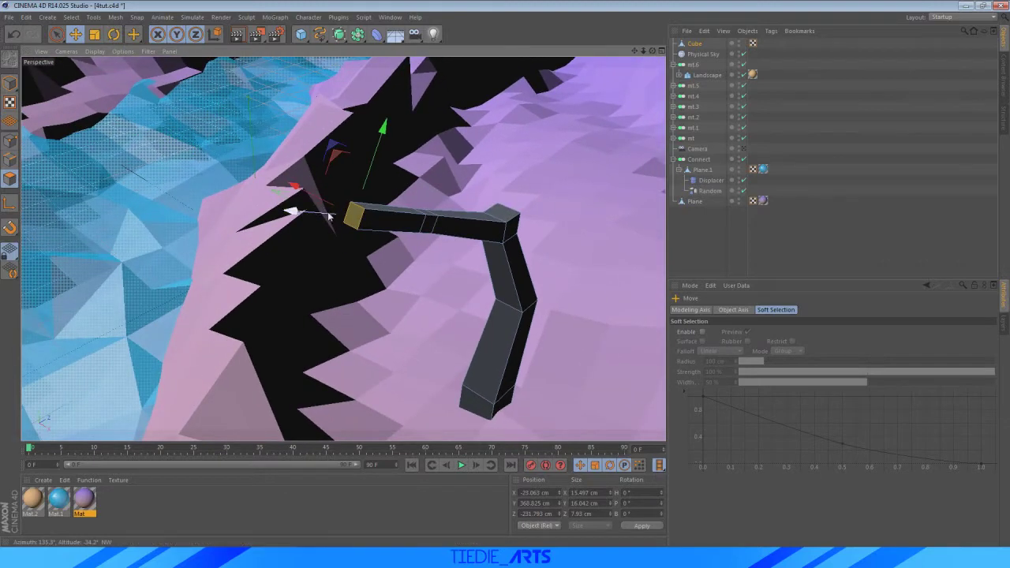
{"action": "left_click_drag", "start_coordinate": [328, 205], "coordinate": [365, 244]}
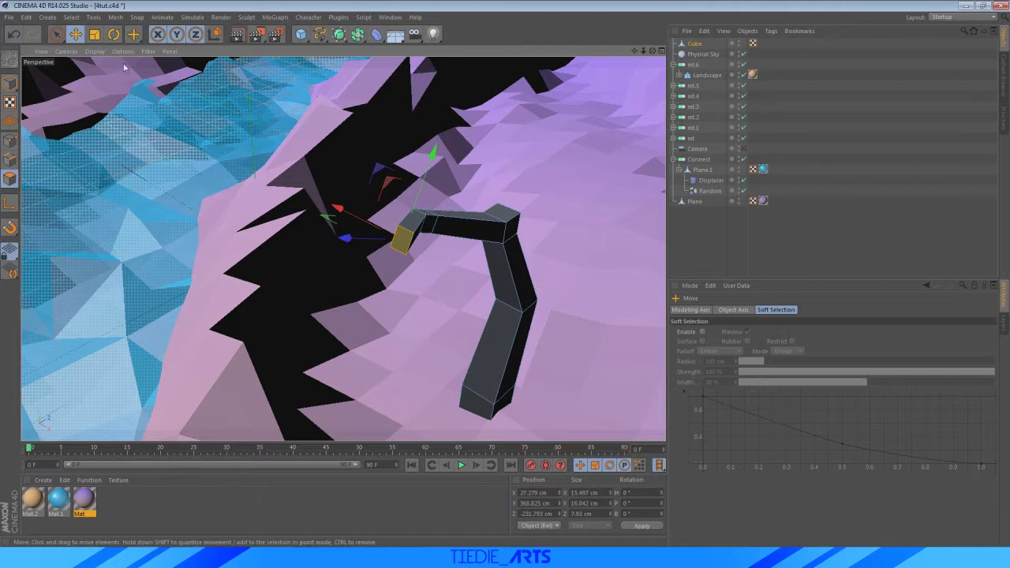
{"action": "key", "text": "t"}
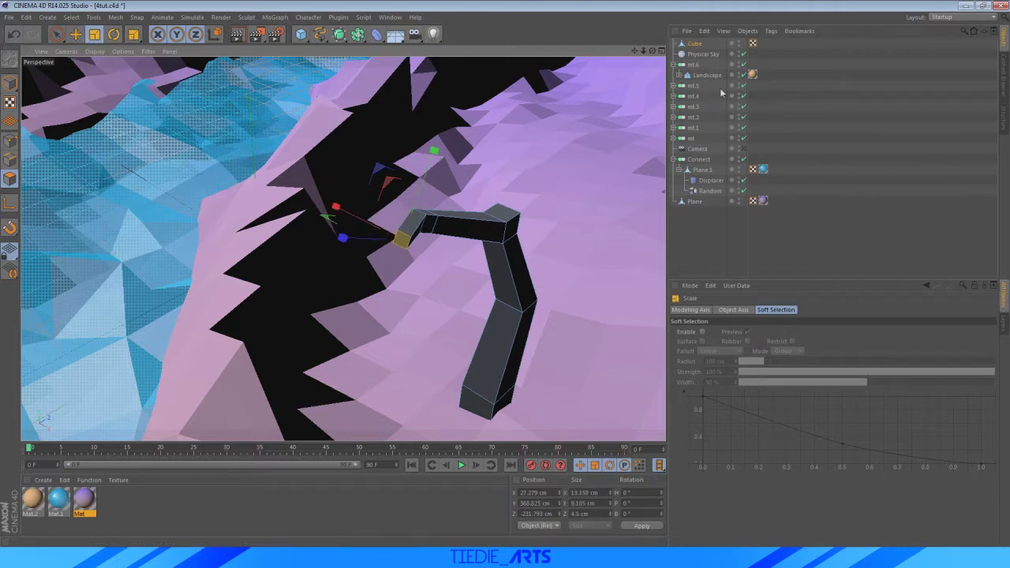
Extrude the upper face of the branch's short middle segment about 76 cm as a second branch and scale down its end
{"action": "left_click_drag", "start_coordinate": [653, 51], "coordinate": [342, 248]}
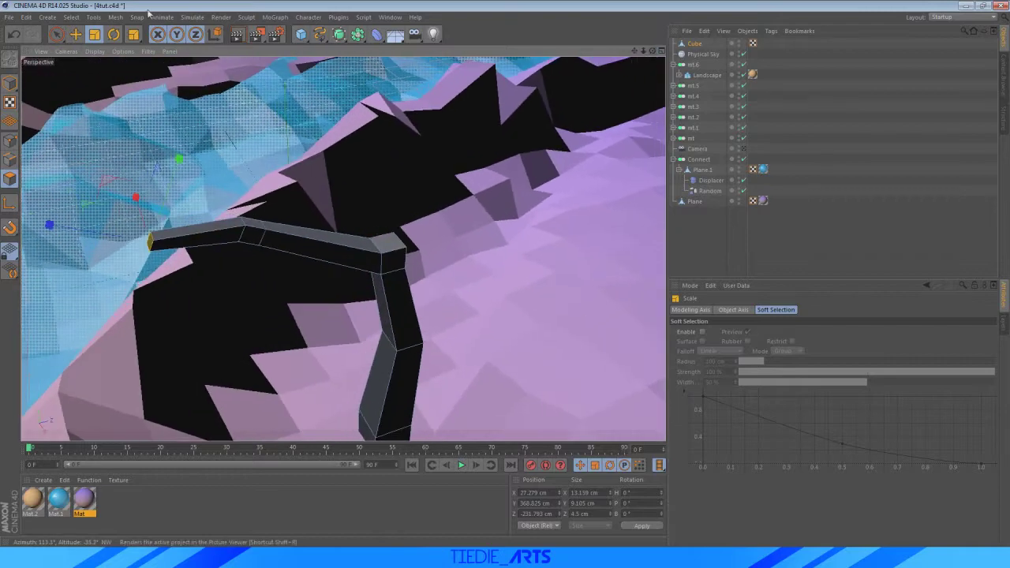
{"action": "left_click", "coordinate": [78, 37]}
{"action": "left_click", "coordinate": [255, 223]}
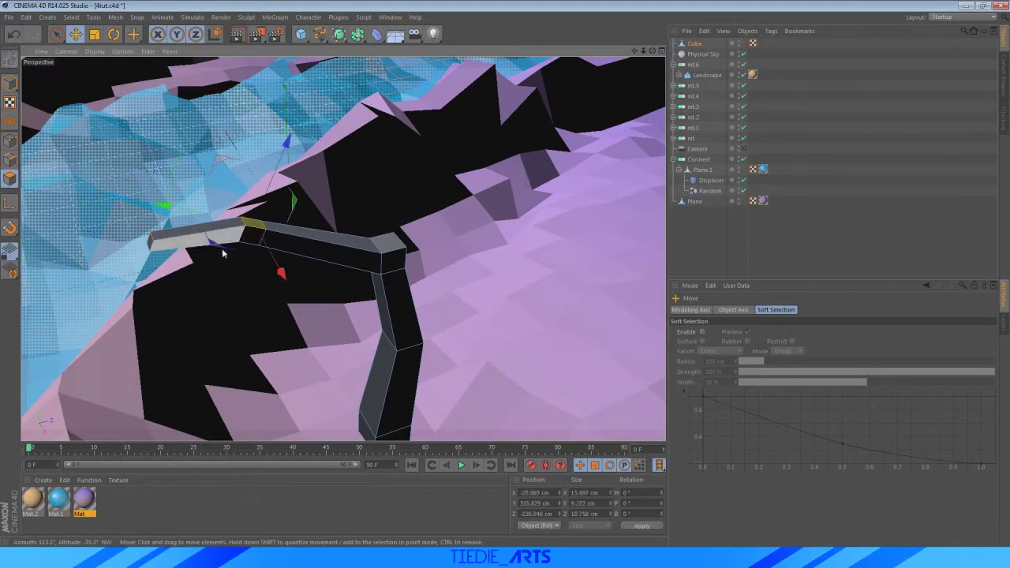
{"action": "scroll", "coordinate": [223, 251], "scroll_direction": "up", "scroll_amount": 1}
{"action": "left_click_drag", "start_coordinate": [272, 187], "coordinate": [326, 112], "text": "ctrl"}
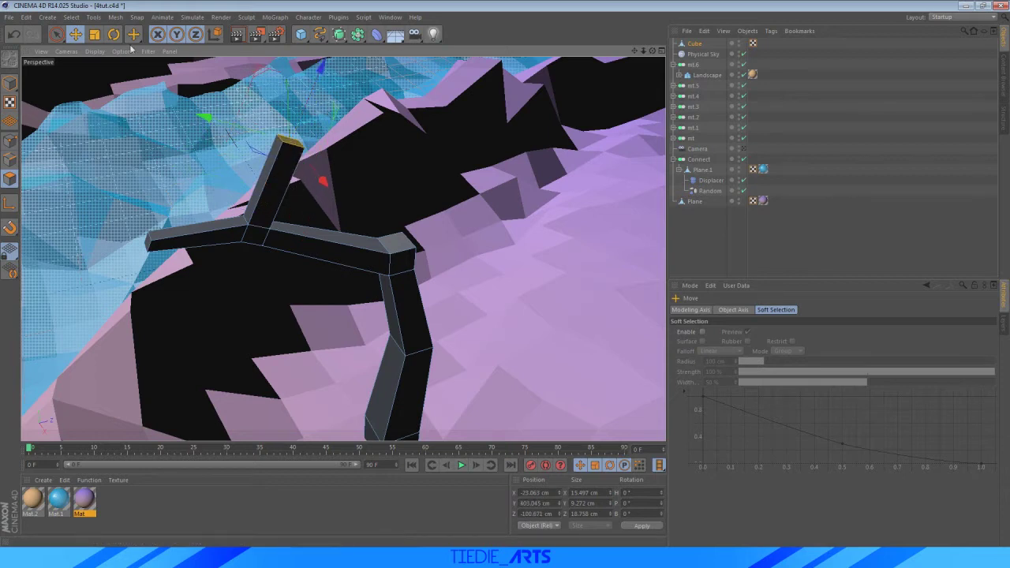
{"action": "left_click", "coordinate": [94, 35]}
{"action": "left_click_drag", "start_coordinate": [201, 108], "coordinate": [248, 130]}
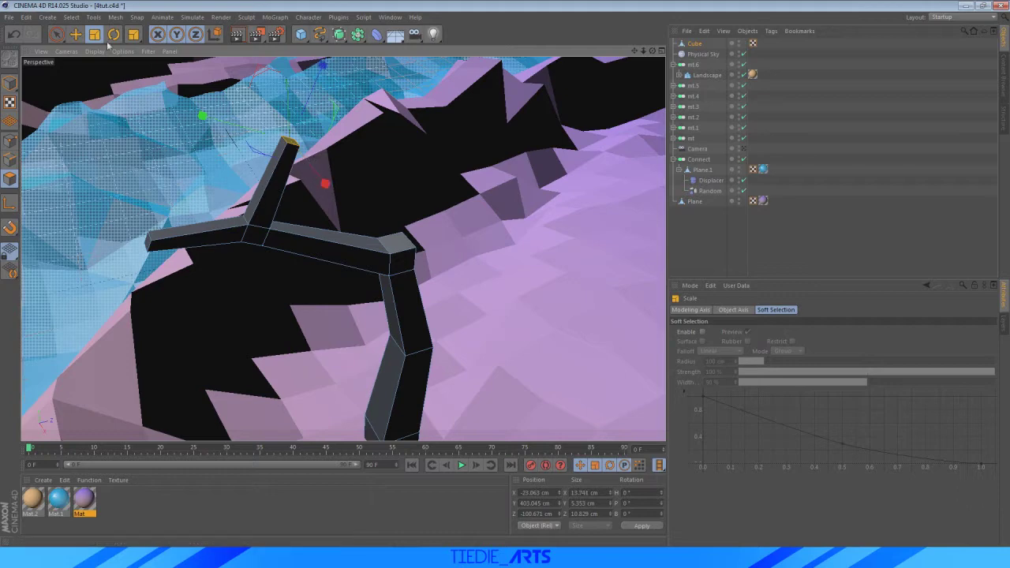
Move the second branch's end face to about X -146 cm, Z -103 cm so it splits away from the first branch
{"action": "left_click", "coordinate": [75, 36]}
{"action": "left_click_drag", "start_coordinate": [322, 180], "coordinate": [281, 127]}
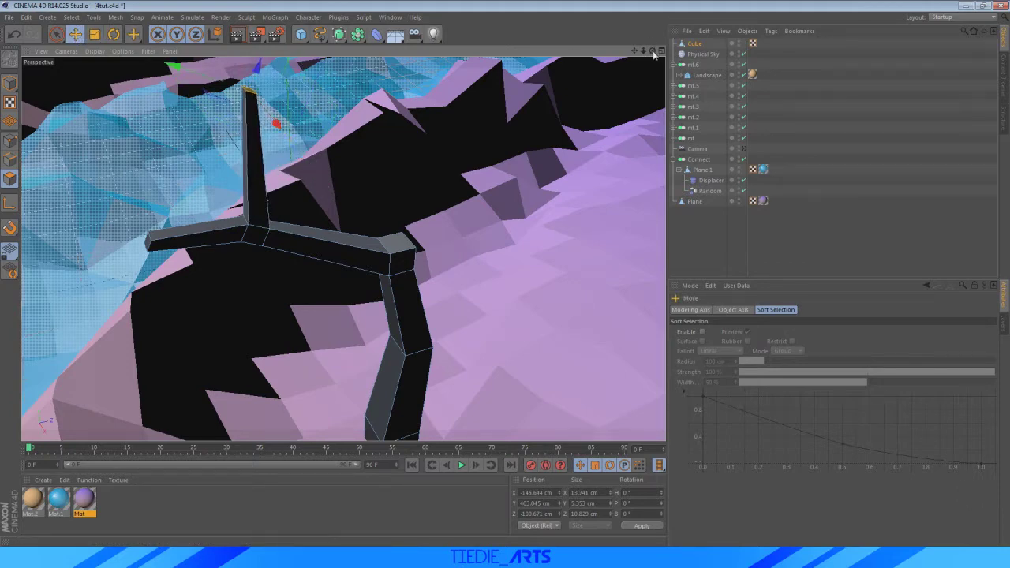
{"action": "left_click_drag", "start_coordinate": [653, 52], "coordinate": [723, 70]}
{"action": "left_click_drag", "start_coordinate": [197, 89], "coordinate": [195, 96]}
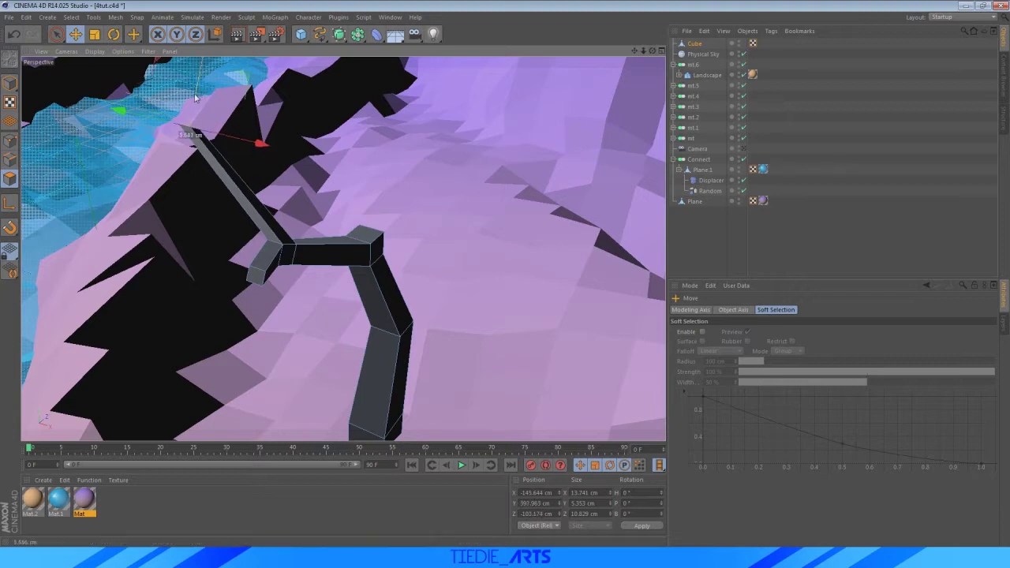
Rotate the second branch's end face to line up with the branch's direction
{"action": "left_click", "coordinate": [113, 34]}
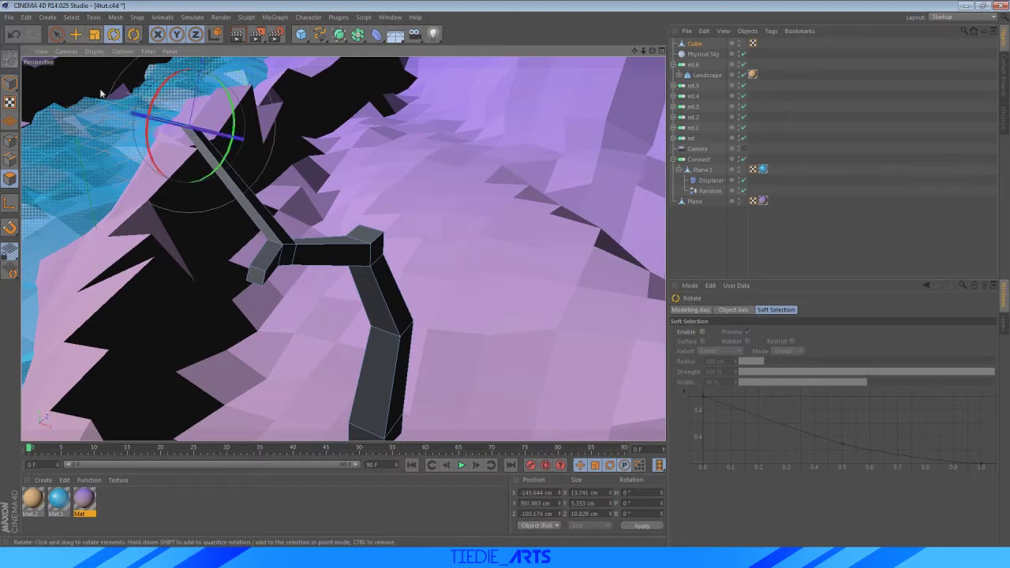
{"action": "left_click_drag", "start_coordinate": [148, 90], "coordinate": [194, 105]}
{"action": "key", "text": "ctrl+z"}
Examine the tree's shape and its placement in the landscape through the scene camera
{"action": "left_click_drag", "start_coordinate": [653, 51], "coordinate": [391, 67]}
{"action": "left_click_drag", "start_coordinate": [654, 51], "coordinate": [757, 140]}
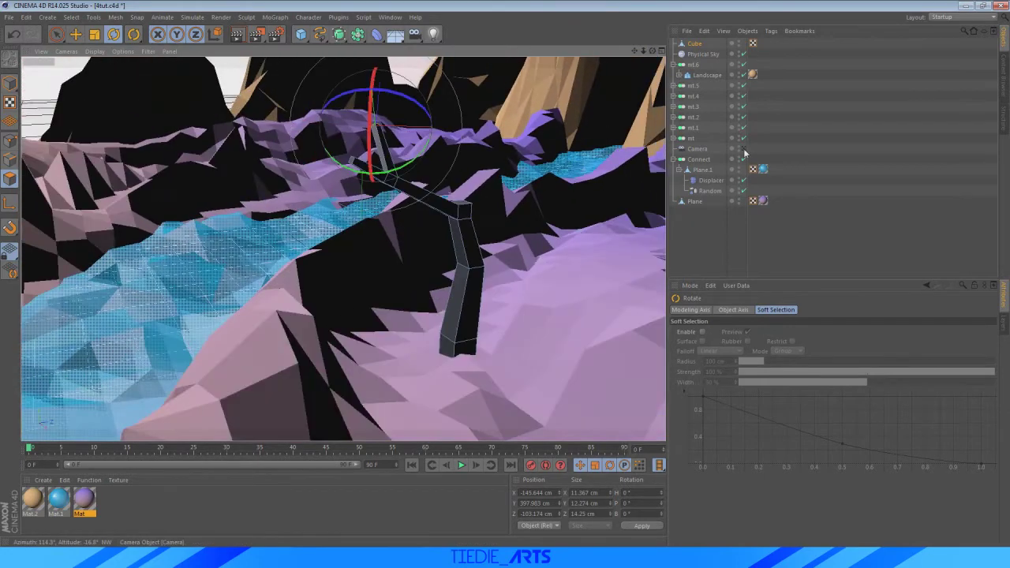
{"action": "left_click", "coordinate": [744, 149]}
{"action": "left_click", "coordinate": [745, 150]}
{"action": "scroll", "coordinate": [600, 129], "scroll_direction": "up", "scroll_amount": 5}
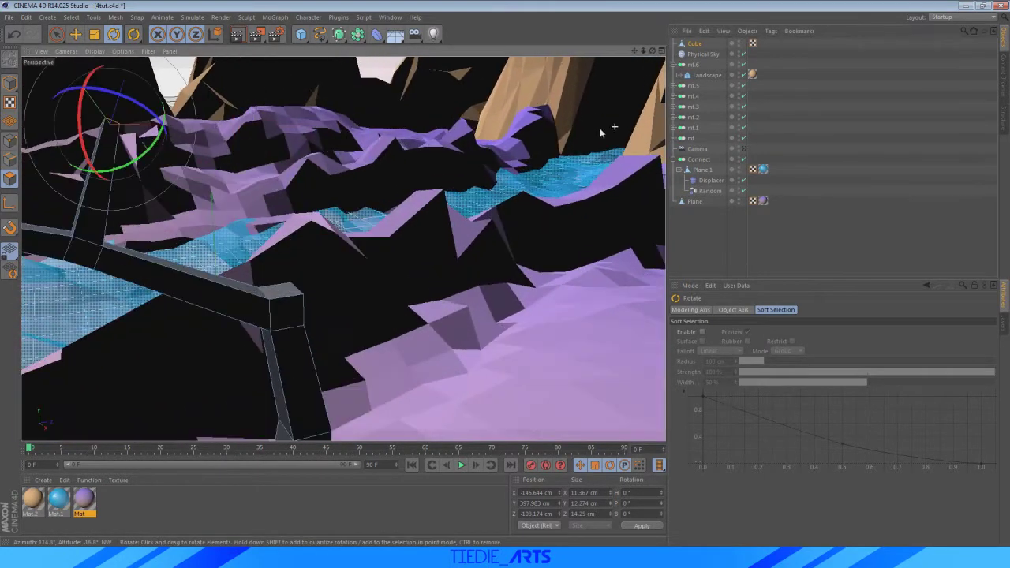
Extrude the trunk-top face opposite the first branch about 134 cm as another branch and raise its end to about Y 336 cm
{"action": "scroll", "coordinate": [624, 88], "scroll_direction": "down", "scroll_amount": 3}
{"action": "mouse_move", "coordinate": [653, 51]}
{"action": "left_mouse_down"}
{"action": "mouse_move", "coordinate": [609, 85]}
{"action": "mouse_move", "coordinate": [603, 71]}
{"action": "mouse_move", "coordinate": [593, 76]}
{"action": "left_mouse_up"}
{"action": "left_click_drag", "start_coordinate": [653, 51], "coordinate": [630, 52]}
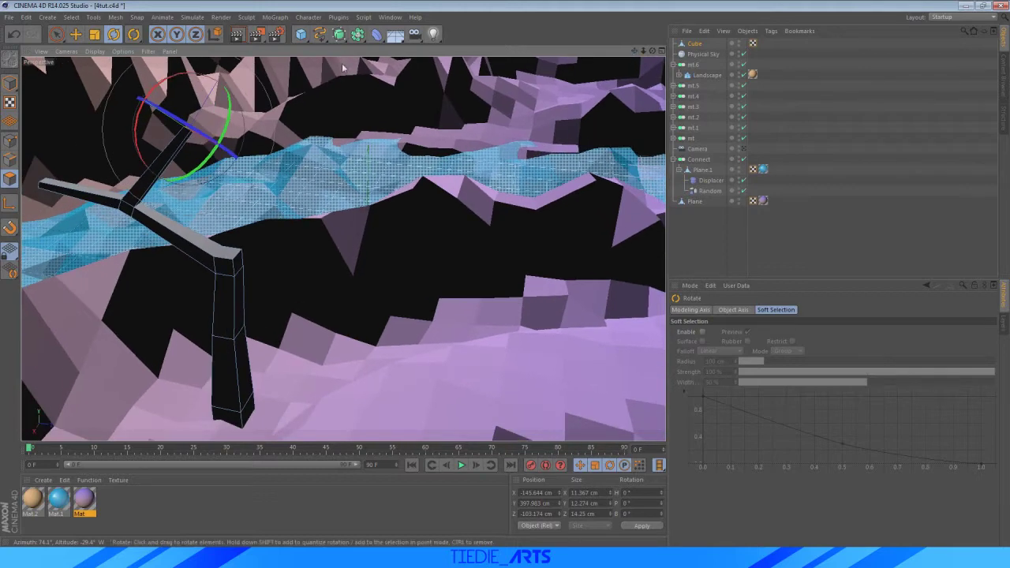
{"action": "left_click", "coordinate": [76, 34]}
{"action": "scroll", "coordinate": [237, 274], "scroll_direction": "up", "scroll_amount": 2}
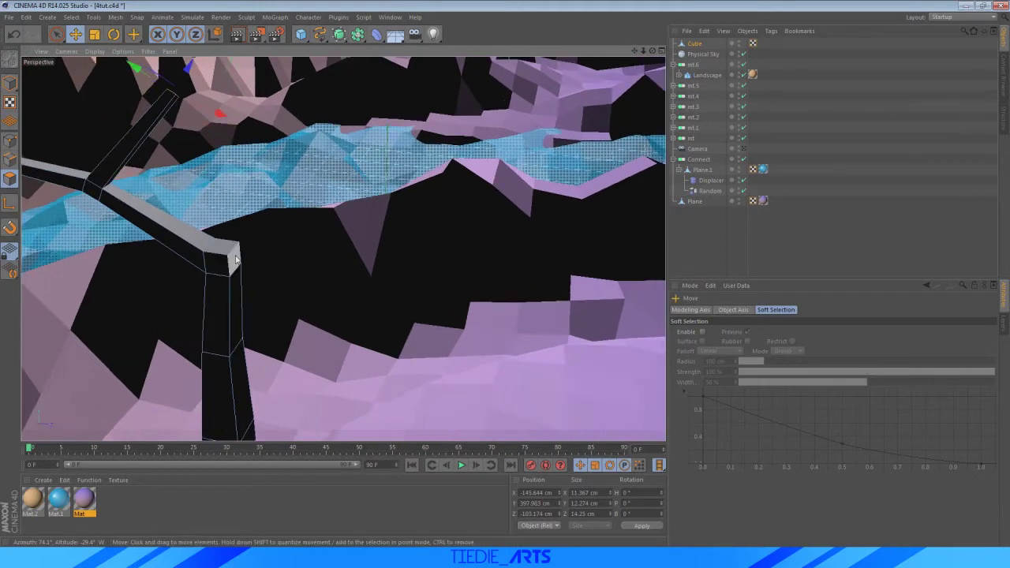
{"action": "left_click", "coordinate": [235, 260]}
{"action": "left_click_drag", "start_coordinate": [316, 271], "coordinate": [406, 289]}
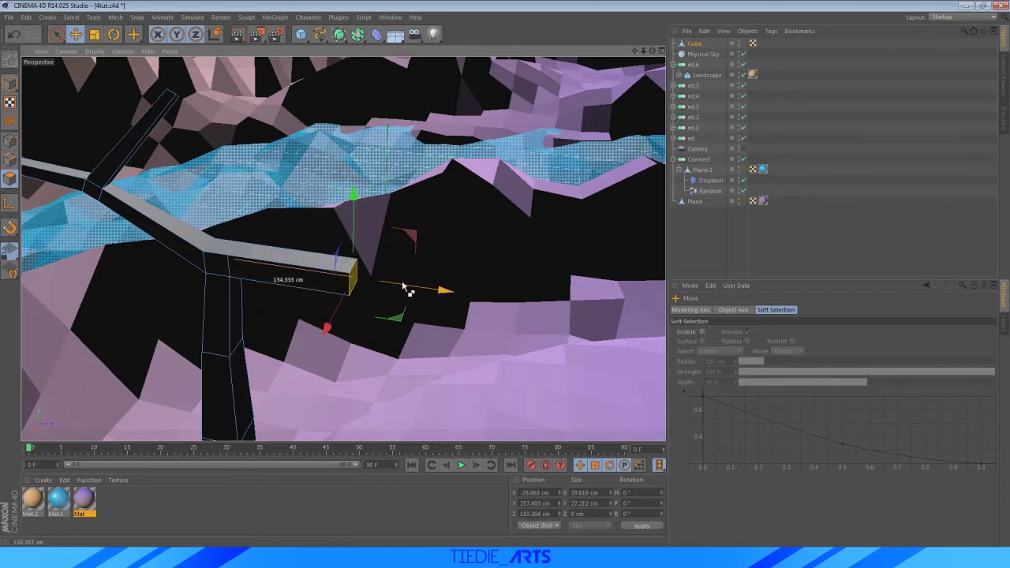
{"action": "left_click_drag", "start_coordinate": [353, 232], "coordinate": [316, 162]}
Rotate the new branch's end face to follow its upward slope and scale it down to about 17 × 15 × 9 cm
{"action": "key", "text": "r"}
{"action": "left_click", "coordinate": [94, 34]}
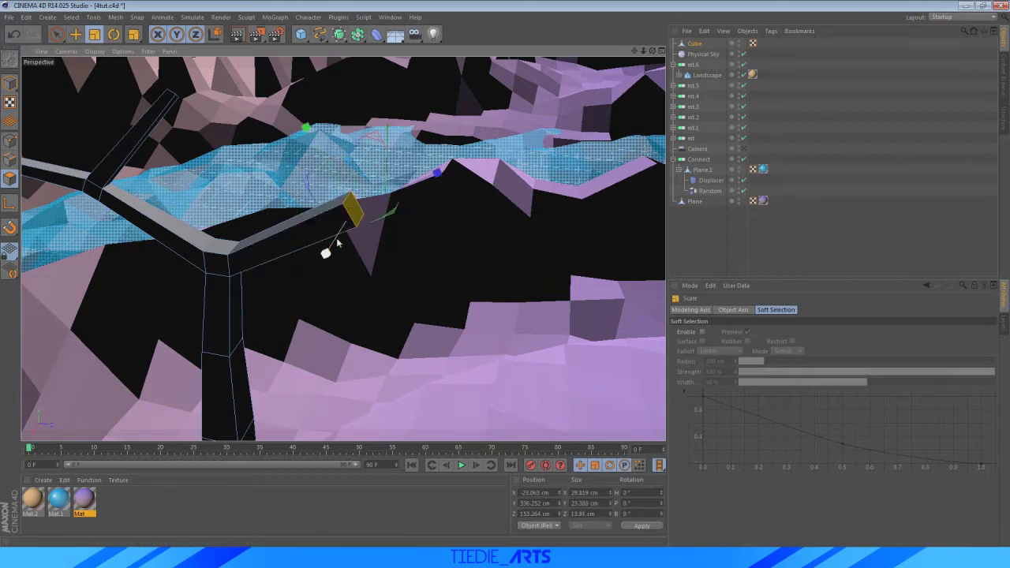
{"action": "left_click_drag", "start_coordinate": [339, 229], "coordinate": [340, 229]}
{"action": "left_click_drag", "start_coordinate": [324, 164], "coordinate": [339, 176]}
Extrude the branch end again, move its face to about X -87, Y 416, Z 217 cm and rotate it to match the direction
{"action": "left_click", "coordinate": [76, 35]}
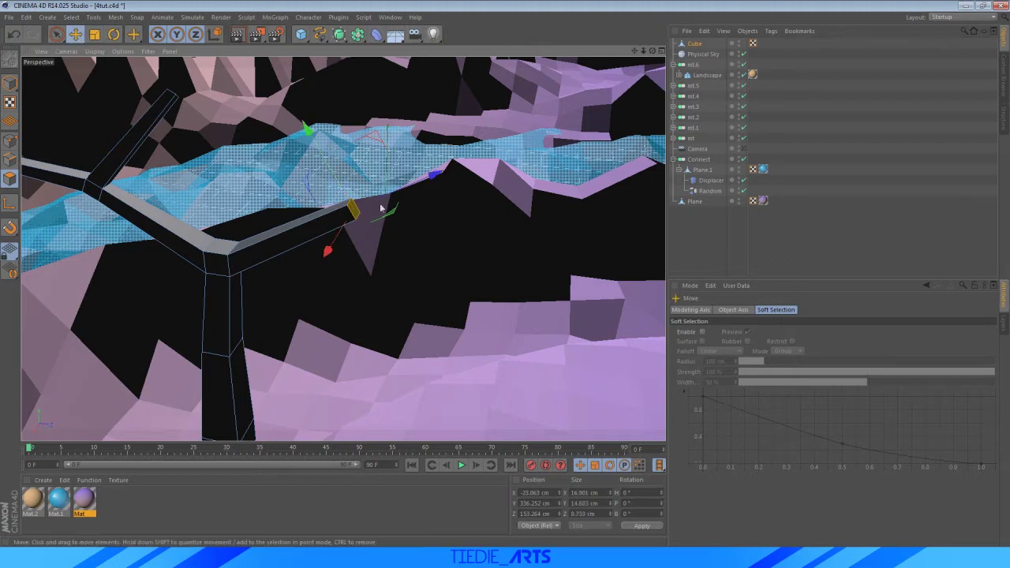
{"action": "left_click_drag", "start_coordinate": [397, 199], "coordinate": [499, 158]}
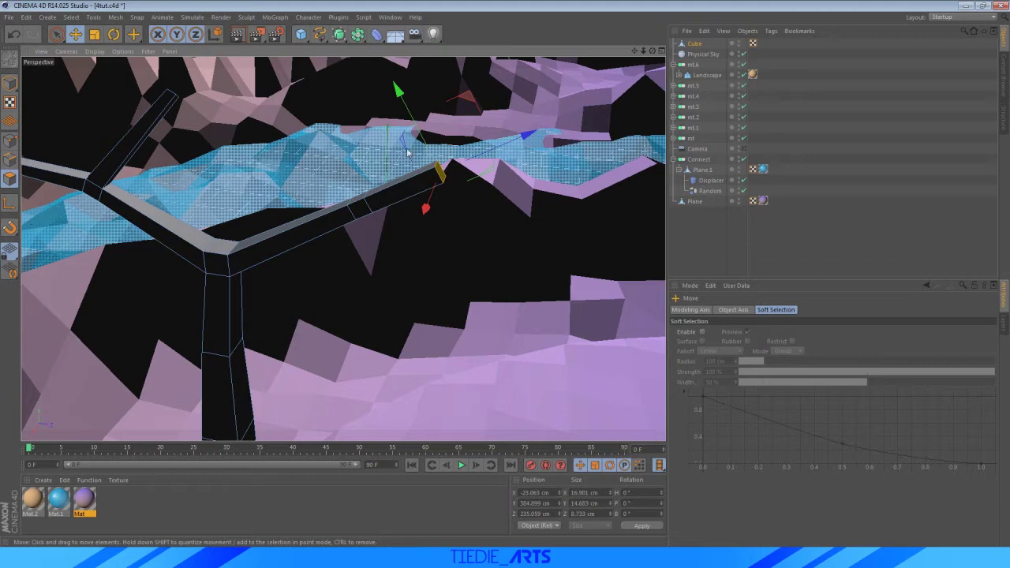
{"action": "left_click_drag", "start_coordinate": [425, 140], "coordinate": [405, 114]}
{"action": "left_click_drag", "start_coordinate": [653, 52], "coordinate": [513, 99]}
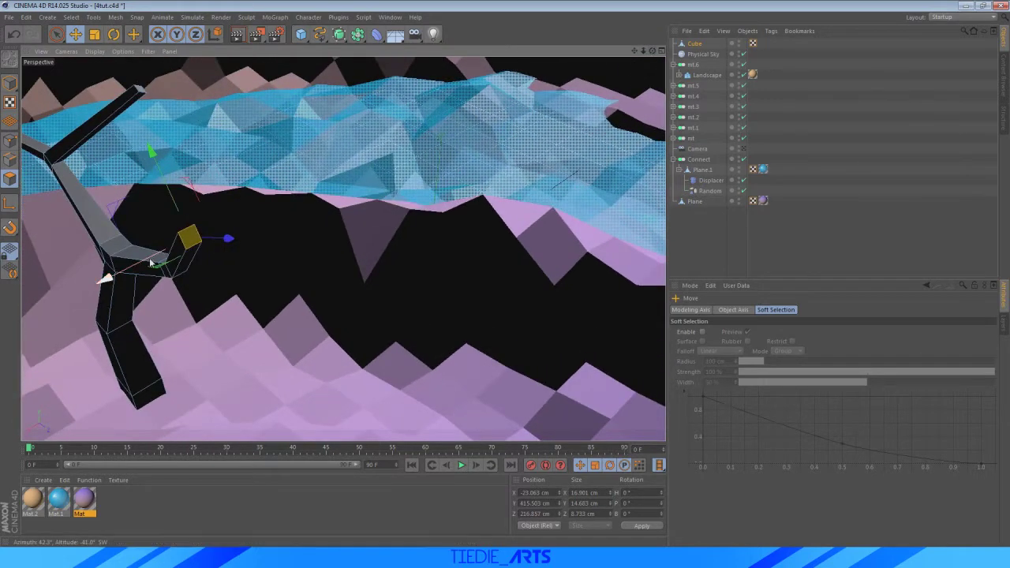
{"action": "left_click_drag", "start_coordinate": [150, 260], "coordinate": [277, 216]}
{"action": "left_click", "coordinate": [115, 34]}
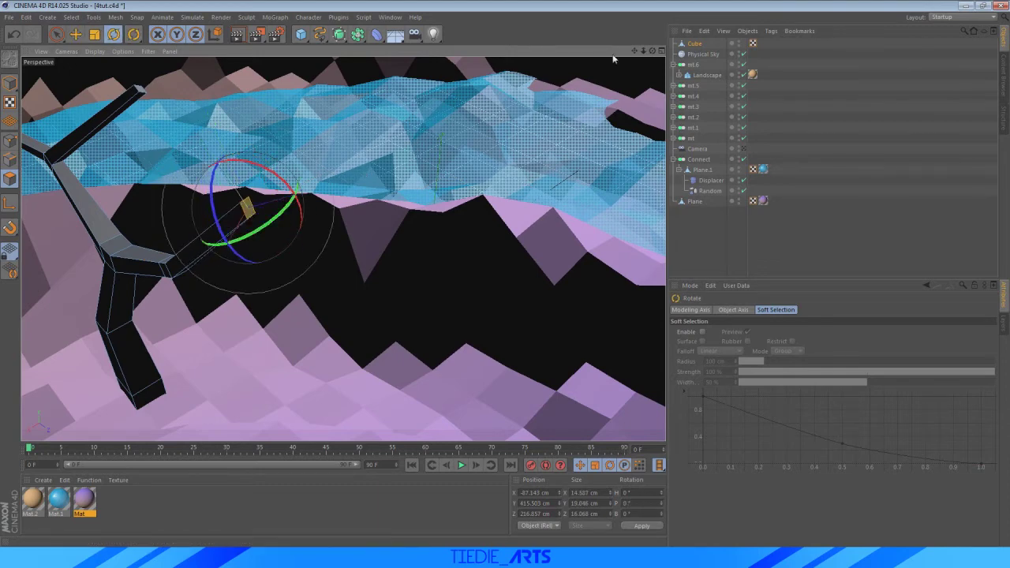
Extrude the side face of the short segment at the new fork and move its end to about X 119, Y 395, Z 161 cm
{"action": "left_click_drag", "start_coordinate": [656, 54], "coordinate": [410, 158]}
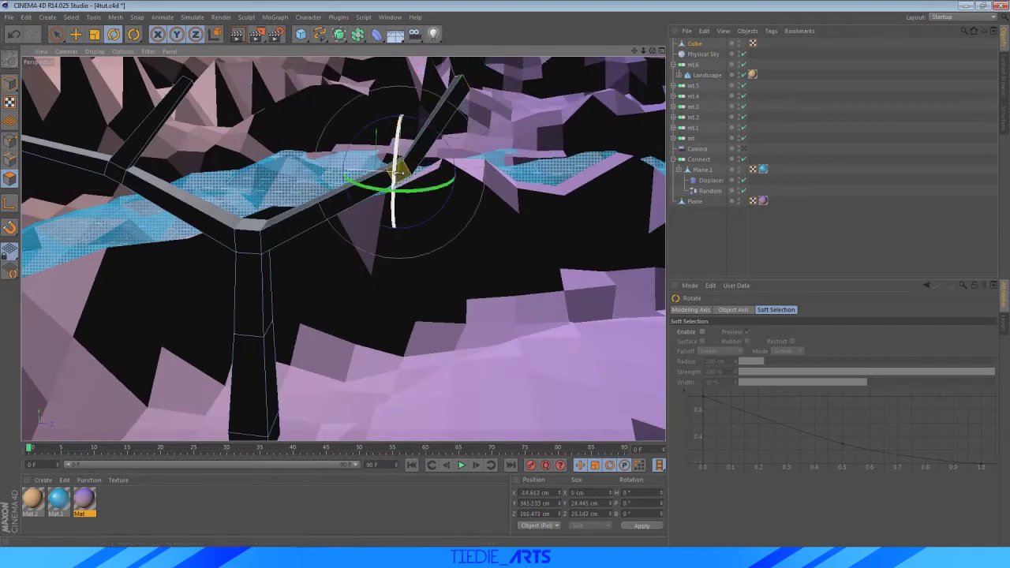
{"action": "left_click", "coordinate": [75, 35]}
{"action": "left_click_drag", "start_coordinate": [653, 51], "coordinate": [557, 179]}
{"action": "left_click_drag", "start_coordinate": [610, 254], "coordinate": [587, 188], "text": "ctrl"}
{"action": "left_click_drag", "start_coordinate": [634, 51], "coordinate": [518, 7]}
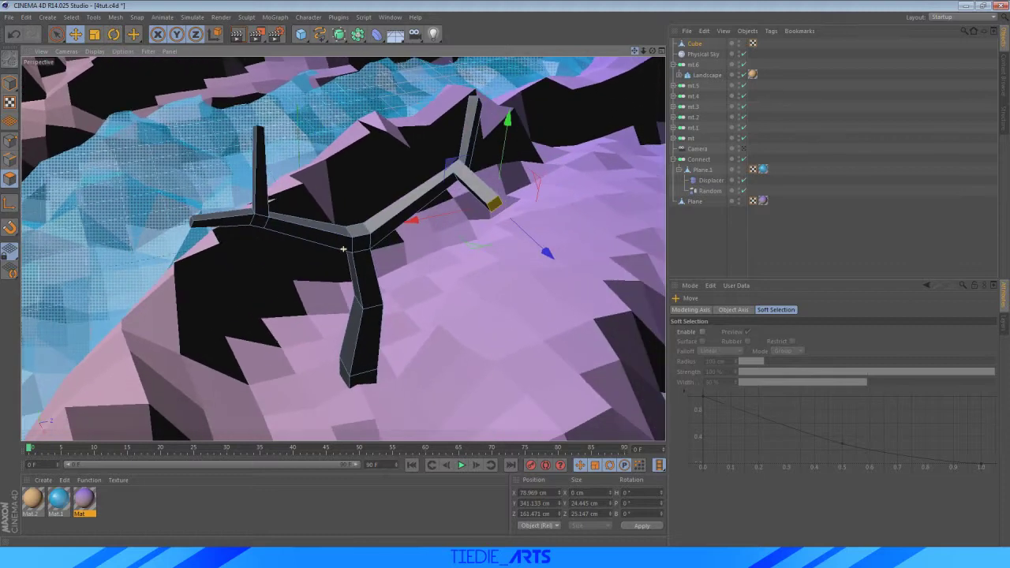
{"action": "left_click_drag", "start_coordinate": [535, 238], "coordinate": [521, 130], "text": "alt"}
Rotate the side branch's end face to line up with its direction and scale it down
{"action": "left_click", "coordinate": [133, 35]}
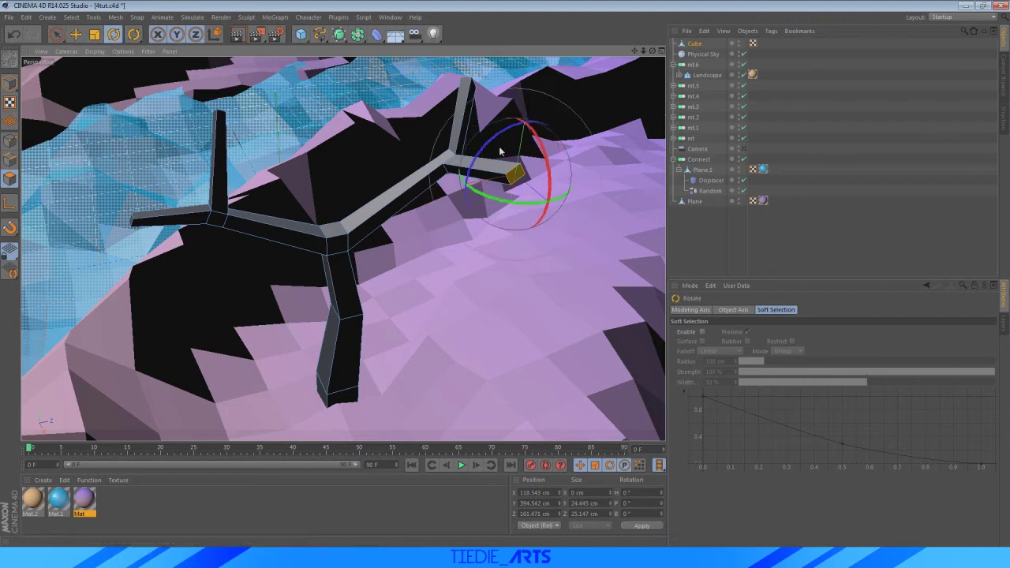
{"action": "left_click_drag", "start_coordinate": [521, 203], "coordinate": [535, 200]}
{"action": "left_click_drag", "start_coordinate": [548, 148], "coordinate": [506, 131]}
{"action": "left_click", "coordinate": [95, 36]}
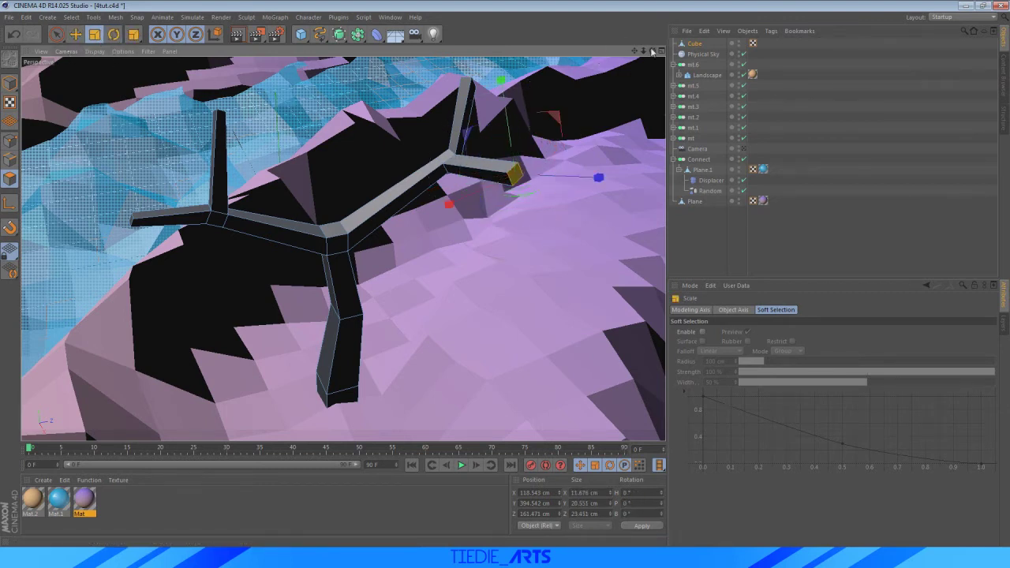
{"action": "left_click_drag", "start_coordinate": [652, 51], "coordinate": [402, 224]}
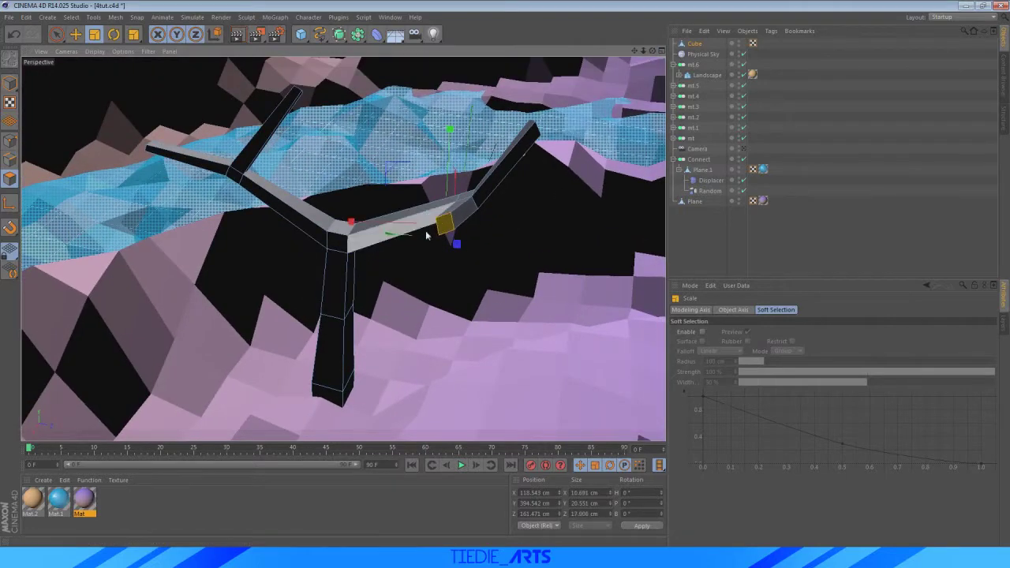
{"action": "left_click_drag", "start_coordinate": [450, 132], "coordinate": [447, 179]}
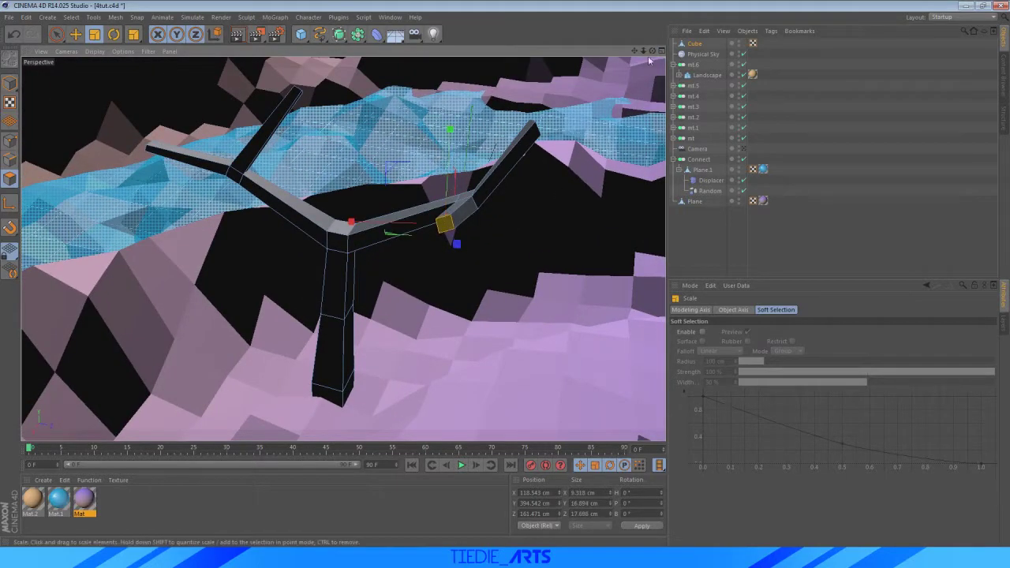
Scale the neighbouring branch's end face down to about 12 × 16 × 13 cm and view the tree through the scene camera
{"action": "left_click_drag", "start_coordinate": [652, 51], "coordinate": [399, 252]}
{"action": "left_click", "coordinate": [388, 272]}
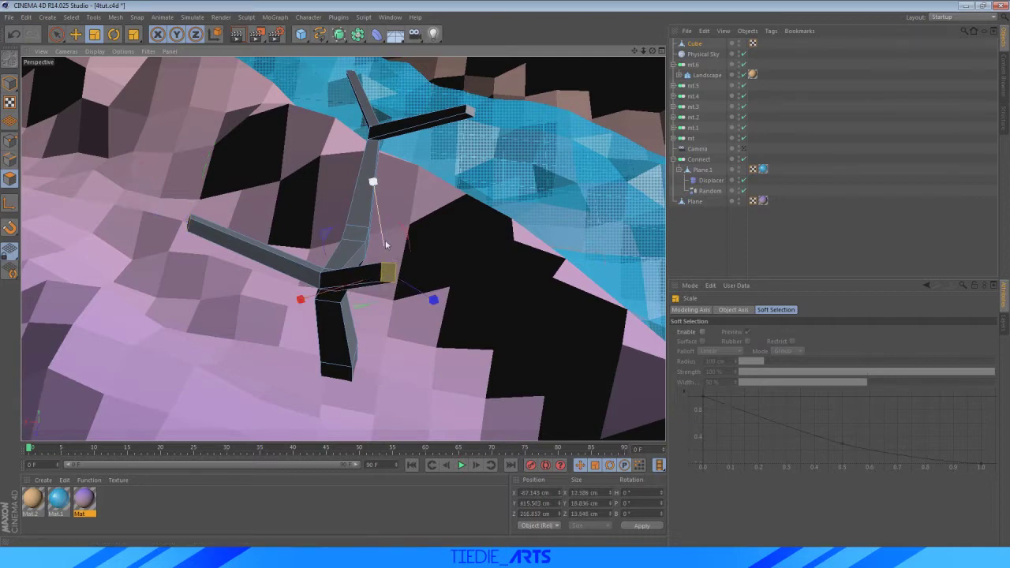
{"action": "left_click_drag", "start_coordinate": [652, 51], "coordinate": [545, 189]}
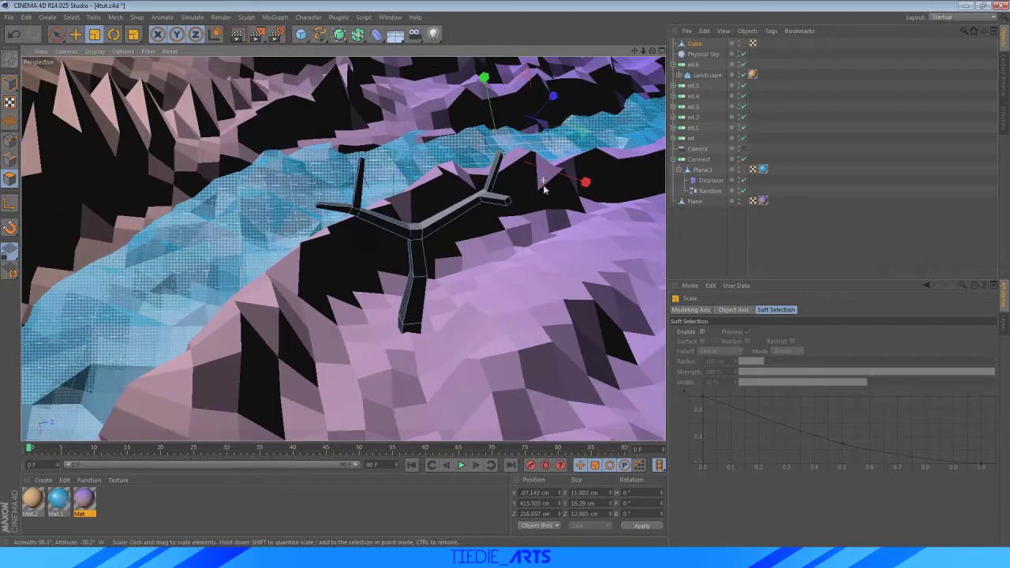
{"action": "left_click", "coordinate": [744, 149]}
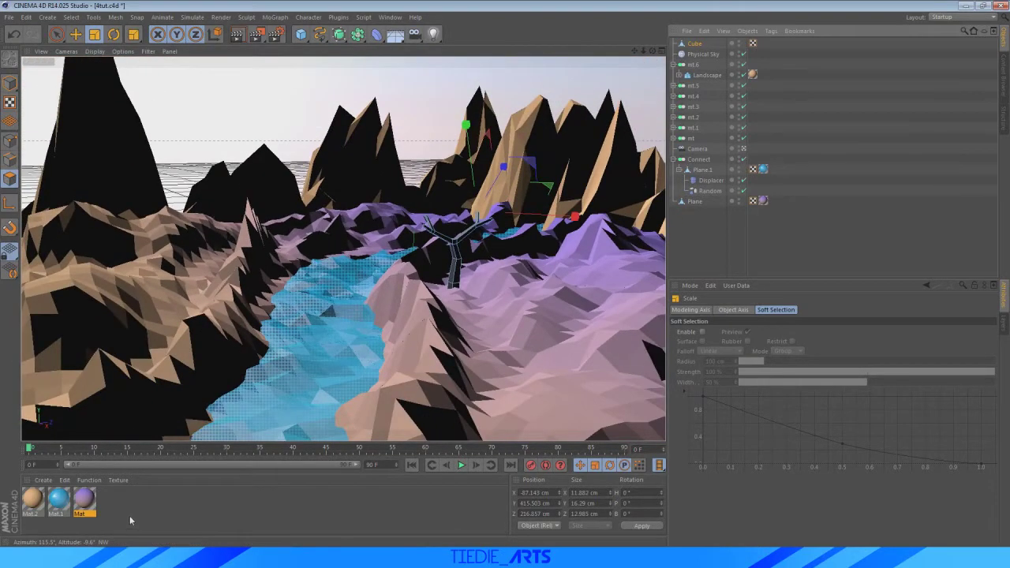
Create a new material without specular and set its color to brown, RGB 106, 71, 50
{"action": "double_click", "coordinate": [131, 513]}
{"action": "double_click", "coordinate": [34, 499]}
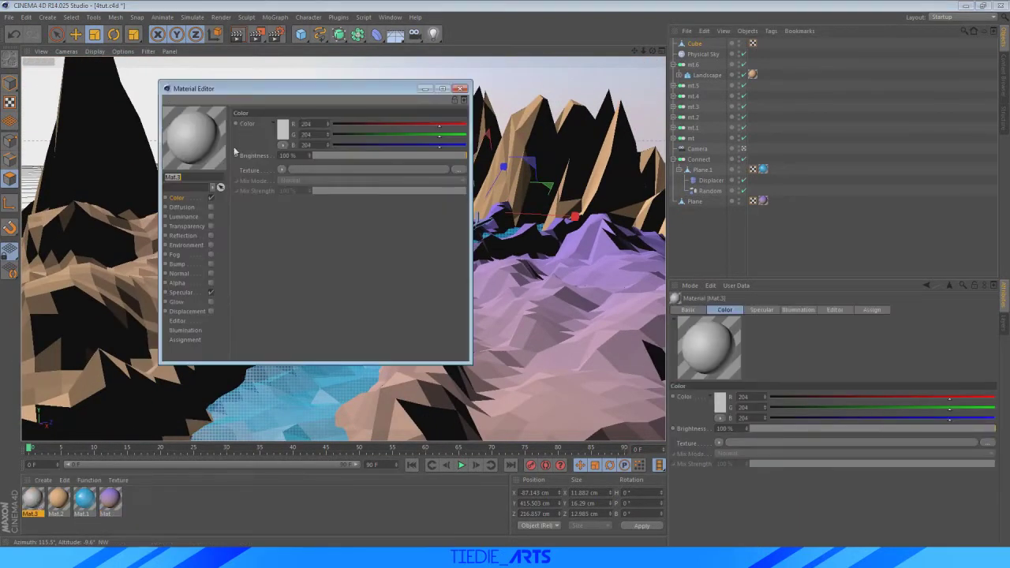
{"action": "left_click", "coordinate": [211, 292]}
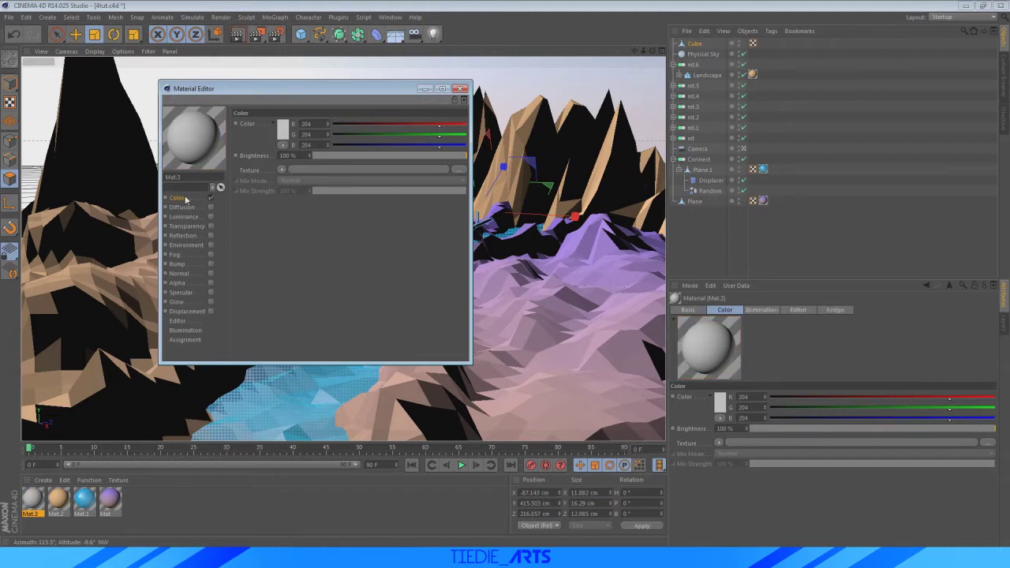
{"action": "left_click", "coordinate": [283, 131]}
{"action": "mouse_move", "coordinate": [280, 90]}
{"action": "left_mouse_down"}
{"action": "mouse_move", "coordinate": [293, 91]}
{"action": "mouse_move", "coordinate": [267, 90]}
{"action": "left_mouse_up"}
{"action": "left_click", "coordinate": [261, 148]}
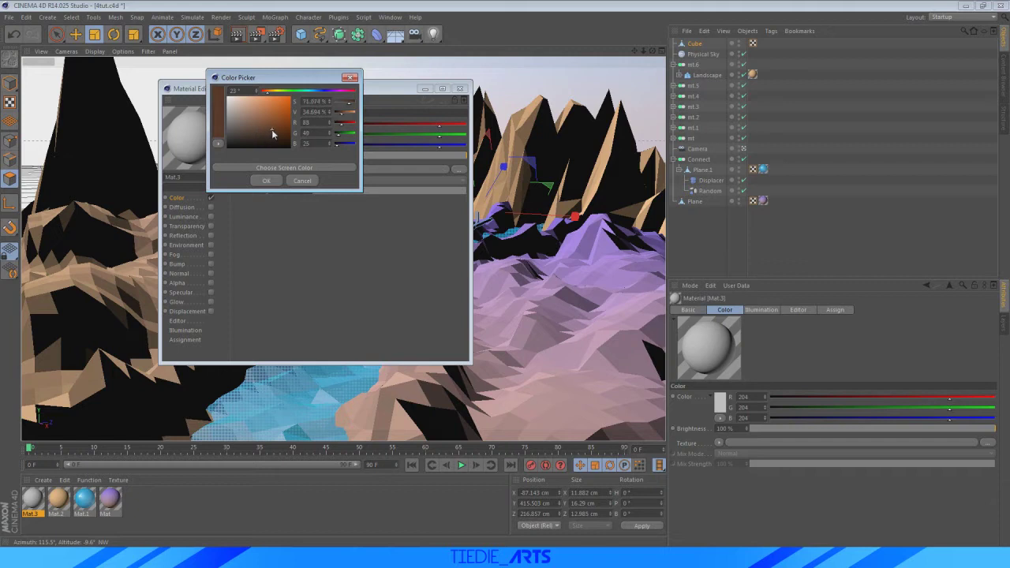
{"action": "mouse_move", "coordinate": [272, 130]}
{"action": "left_mouse_down"}
{"action": "mouse_move", "coordinate": [274, 121]}
{"action": "mouse_move", "coordinate": [262, 127]}
{"action": "left_mouse_up"}
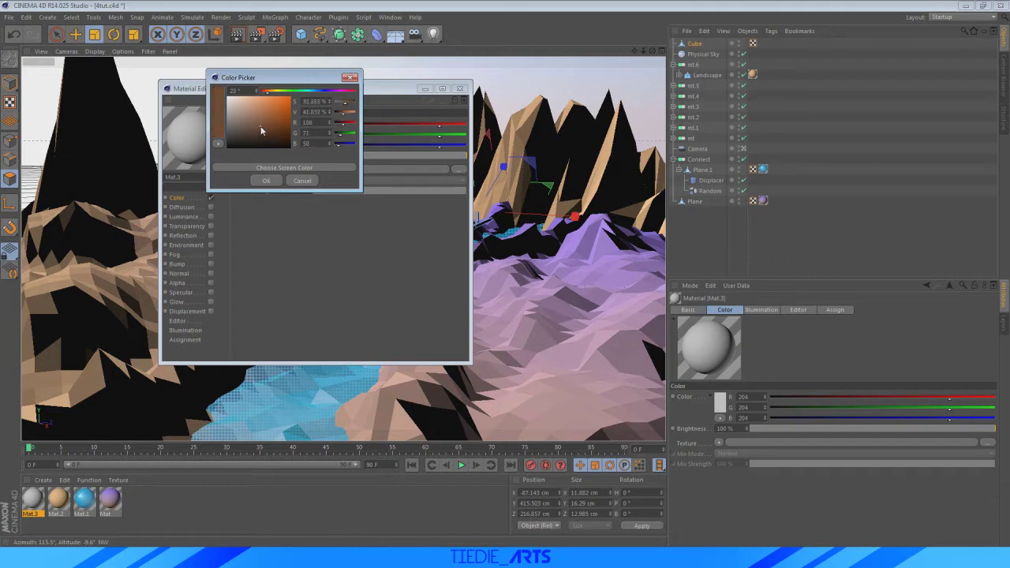
{"action": "left_click", "coordinate": [271, 182]}
{"action": "left_click", "coordinate": [461, 88]}
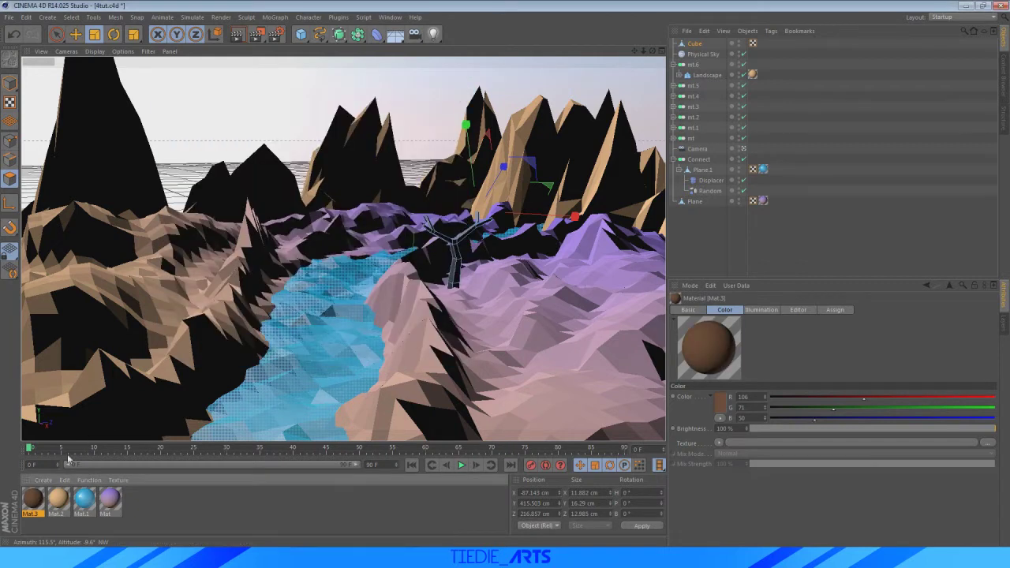
Apply the brown Mat.3 material to the whole tree in object mode instead of only to its selected face
{"action": "left_click_drag", "start_coordinate": [460, 278], "coordinate": [454, 277]}
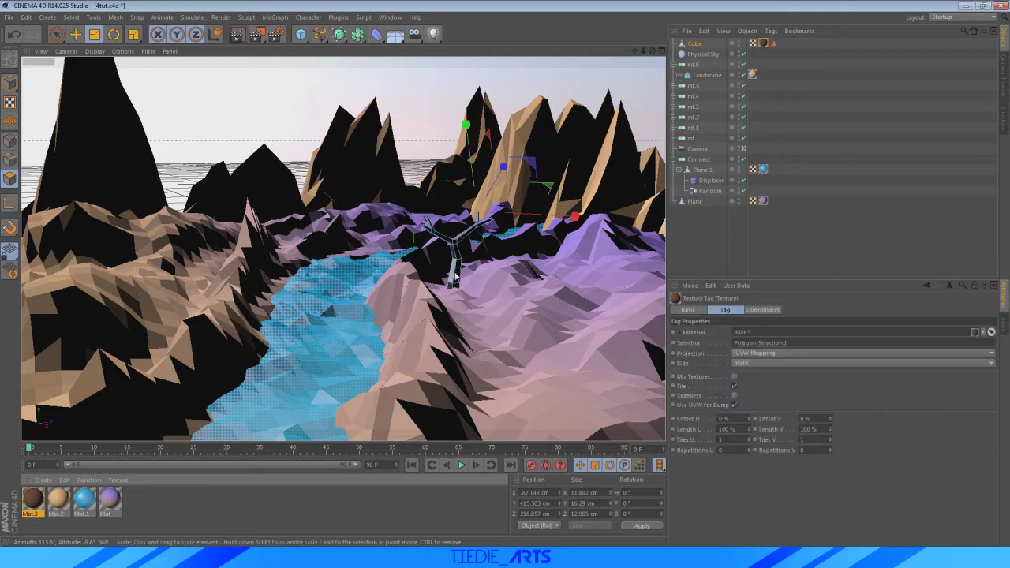
{"action": "key", "text": "ctrl+z"}
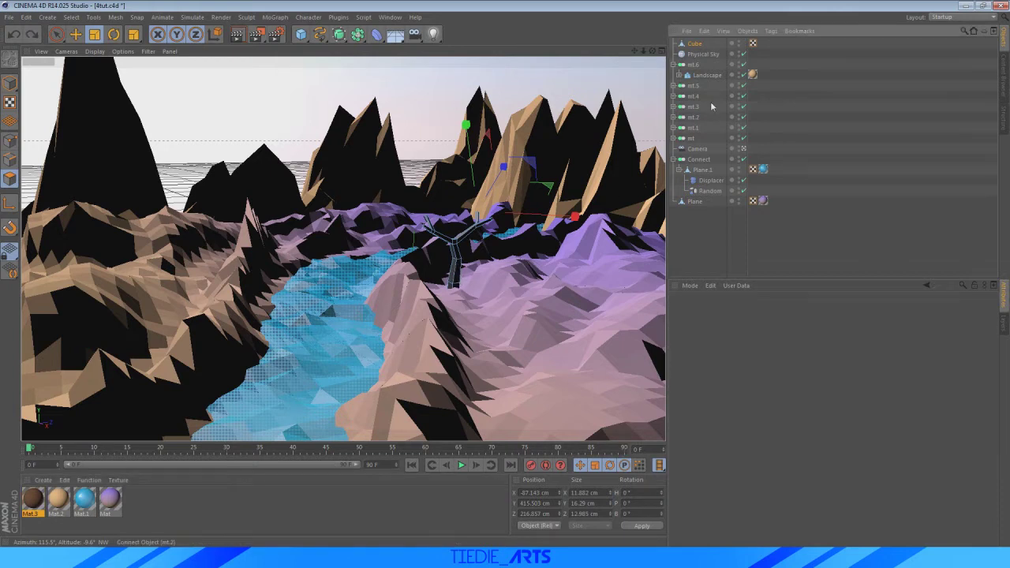
{"action": "left_click", "coordinate": [694, 44]}
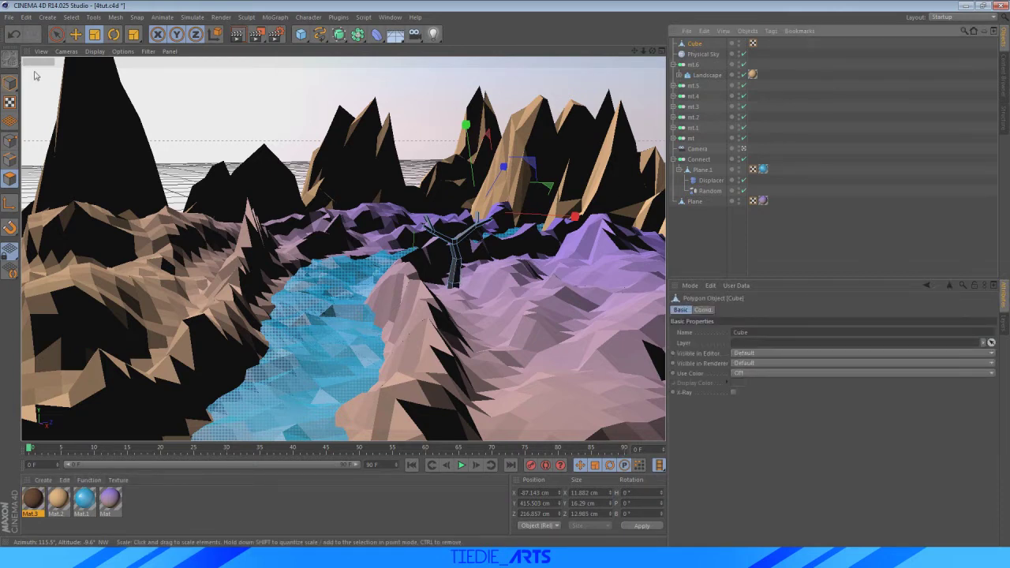
{"action": "left_click", "coordinate": [456, 237]}
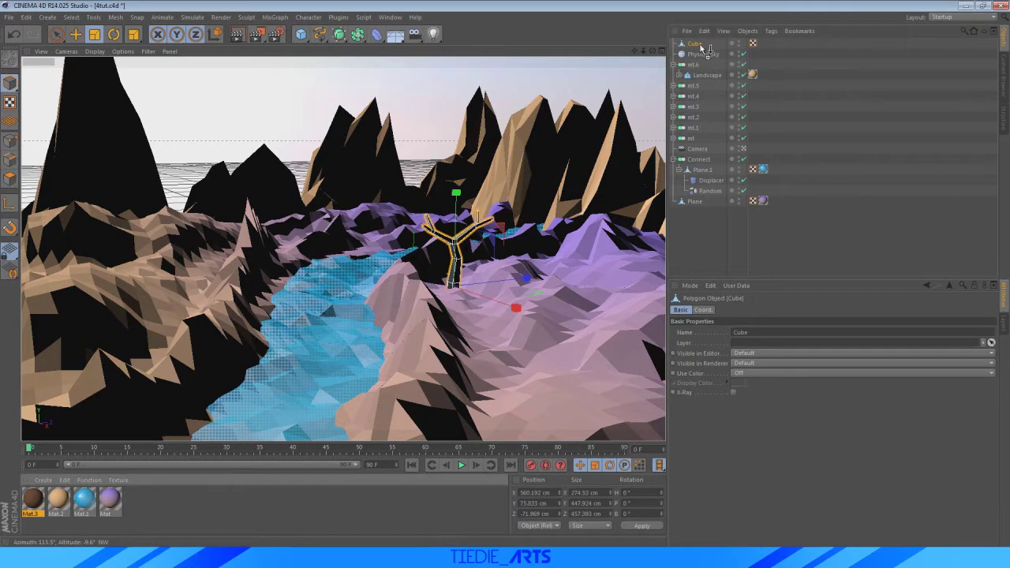
{"action": "left_click_drag", "start_coordinate": [701, 48], "coordinate": [698, 45]}
{"action": "scroll", "coordinate": [463, 243], "scroll_direction": "up", "scroll_amount": 8}
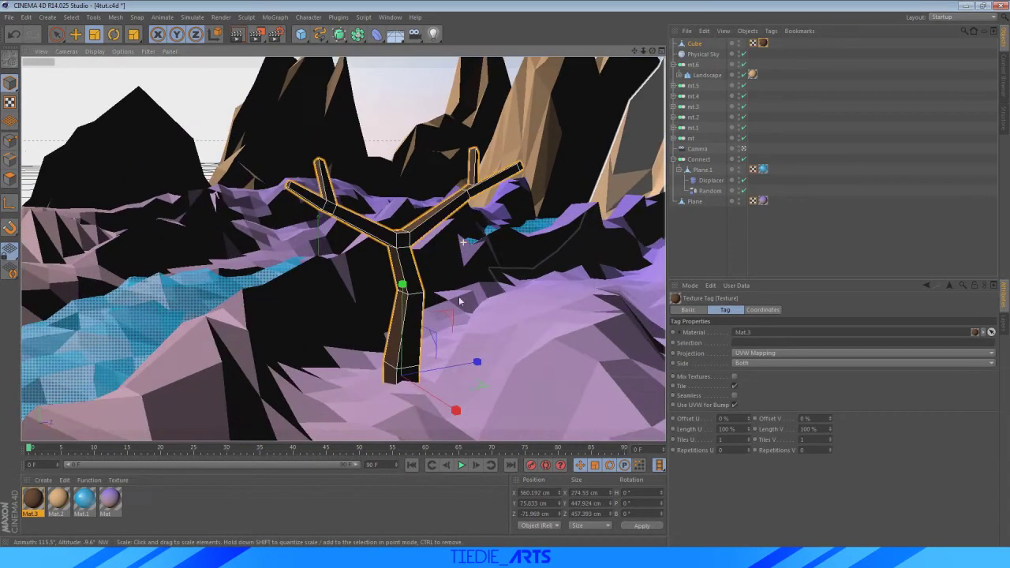
{"action": "scroll", "coordinate": [474, 299], "scroll_direction": "down", "scroll_amount": 8}
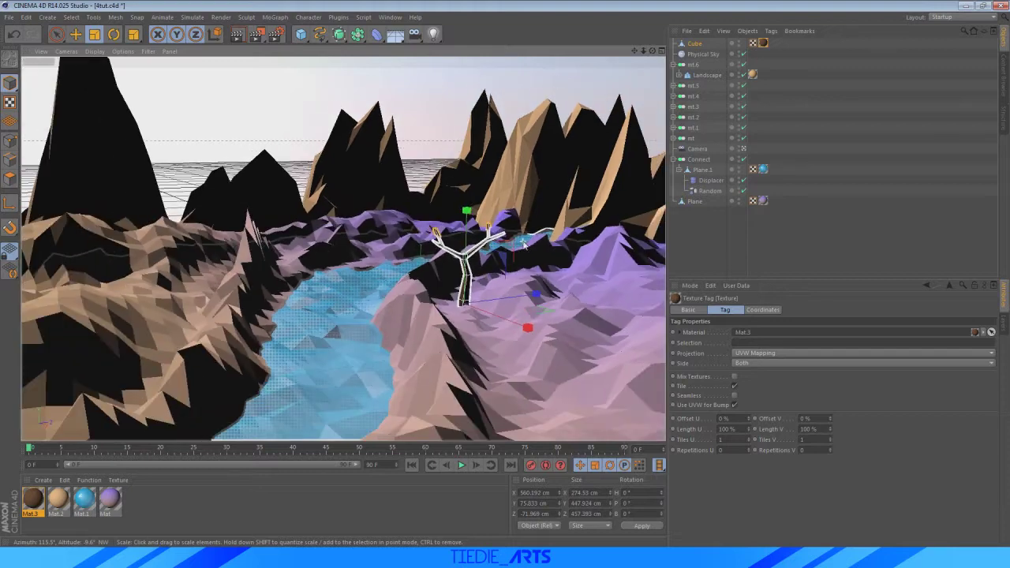
{"action": "mouse_move", "coordinate": [653, 51]}
{"action": "left_mouse_down"}
{"action": "mouse_move", "coordinate": [622, 58]}
{"action": "mouse_move", "coordinate": [644, 62]}
{"action": "left_mouse_up"}
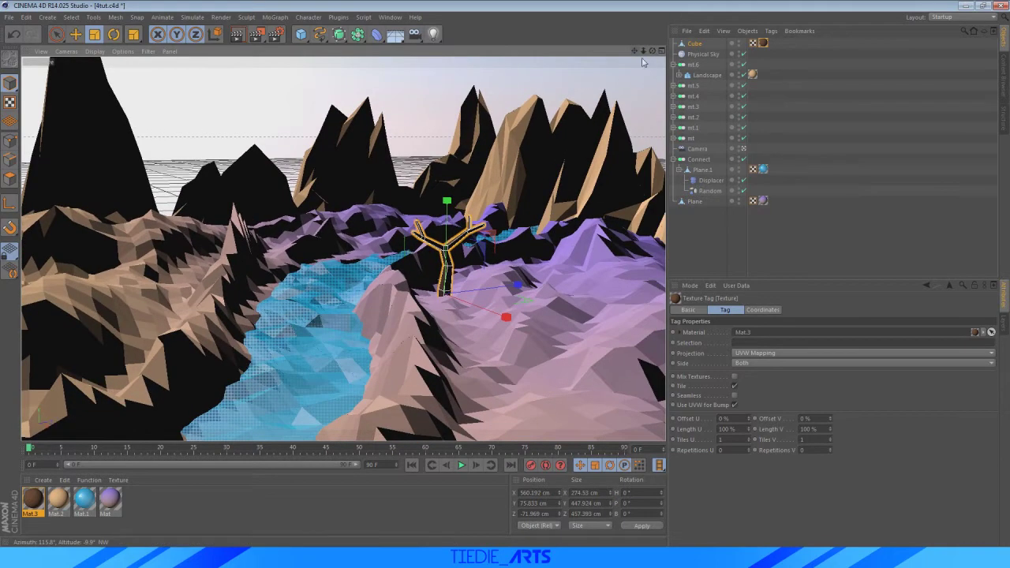
{"action": "left_click", "coordinate": [714, 248]}
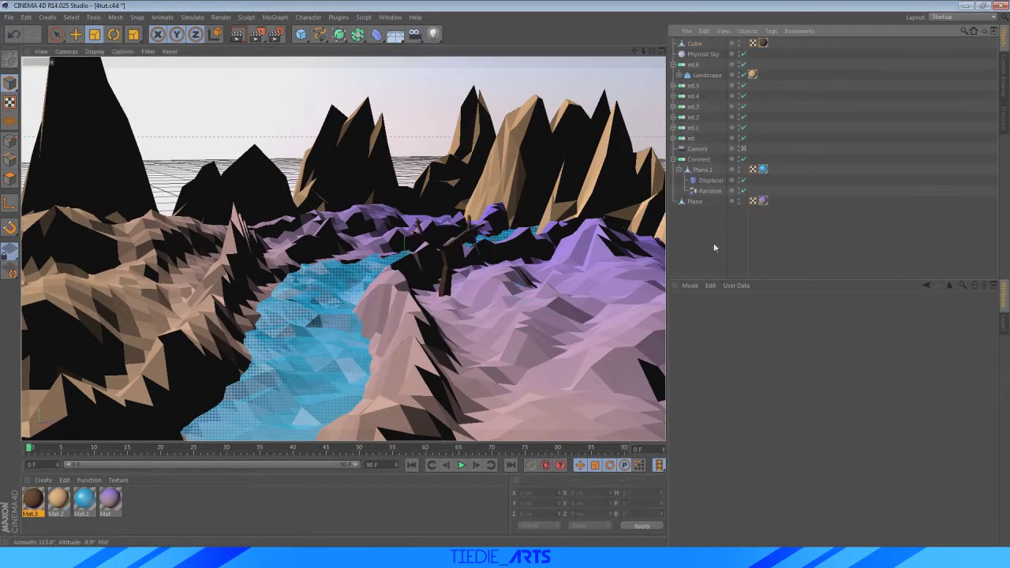
Leave the scene camera, add a sphere and raise it to about Y 483 cm, level with the branch tips
{"action": "left_click", "coordinate": [743, 149]}
{"action": "mouse_move", "coordinate": [539, 179]}
{"action": "left_mouse_down", "text": "alt"}
{"action": "mouse_move", "coordinate": [538, 169]}
{"action": "mouse_move", "coordinate": [549, 179]}
{"action": "left_mouse_up", "text": "alt"}
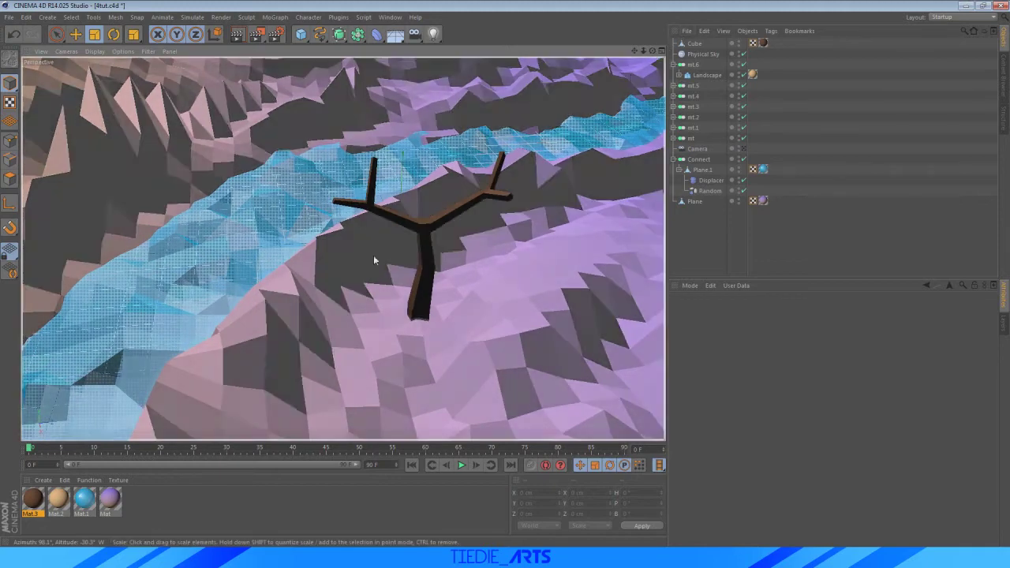
{"action": "scroll", "coordinate": [251, 286], "scroll_direction": "down", "scroll_amount": 2}
{"action": "left_click_drag", "start_coordinate": [301, 34], "coordinate": [513, 71]}
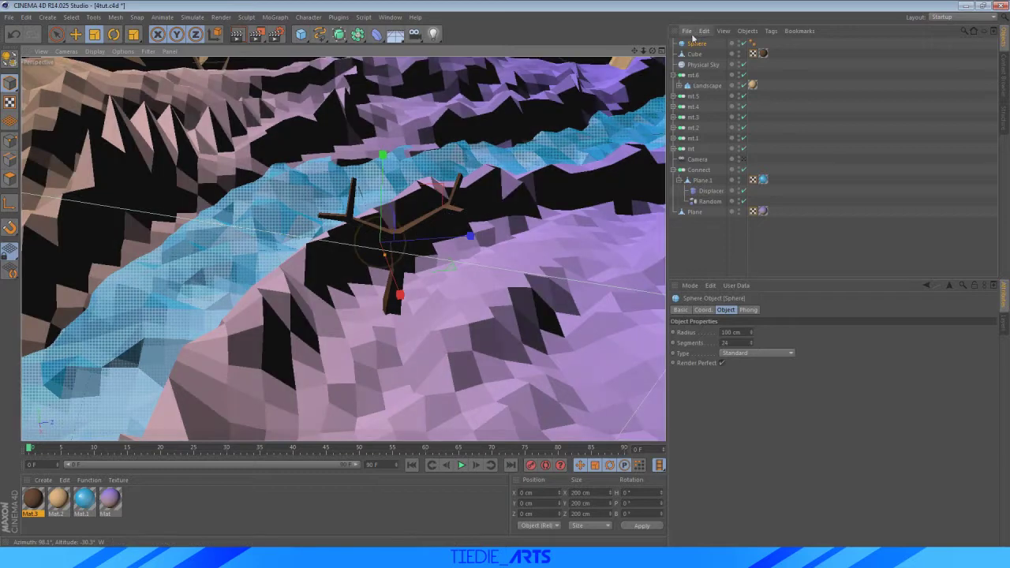
{"action": "left_click_drag", "start_coordinate": [655, 52], "coordinate": [643, 58]}
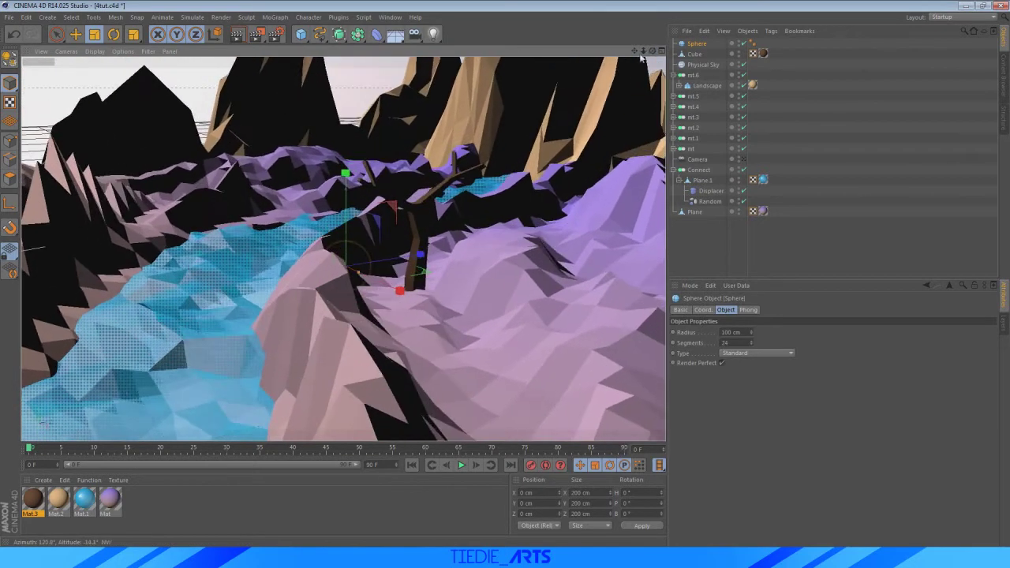
{"action": "left_click", "coordinate": [76, 36]}
{"action": "scroll", "coordinate": [176, 211], "scroll_direction": "down", "scroll_amount": 3}
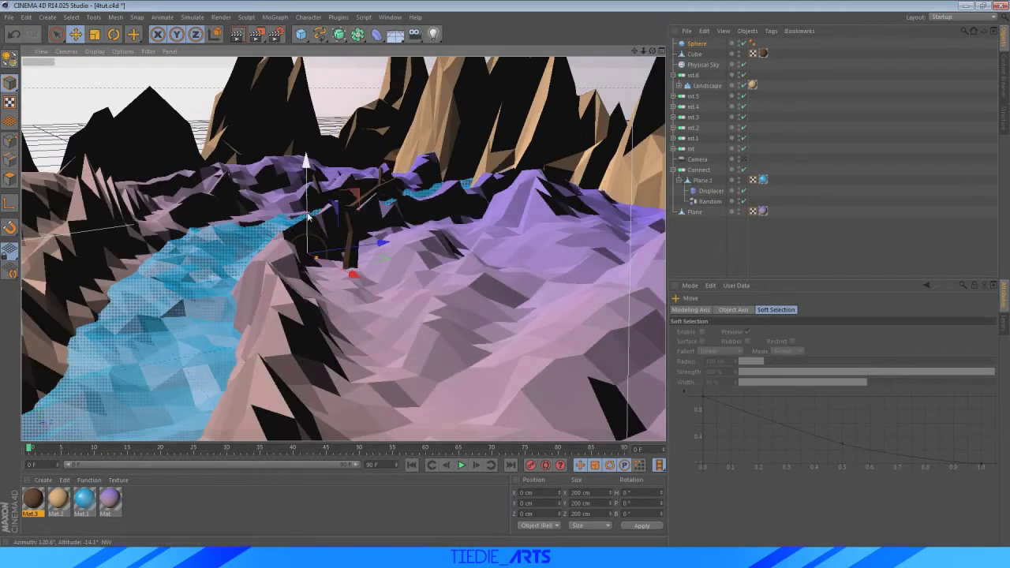
{"action": "left_click_drag", "start_coordinate": [307, 214], "coordinate": [309, 123]}
{"action": "scroll", "coordinate": [312, 158], "scroll_direction": "up", "scroll_amount": 5}
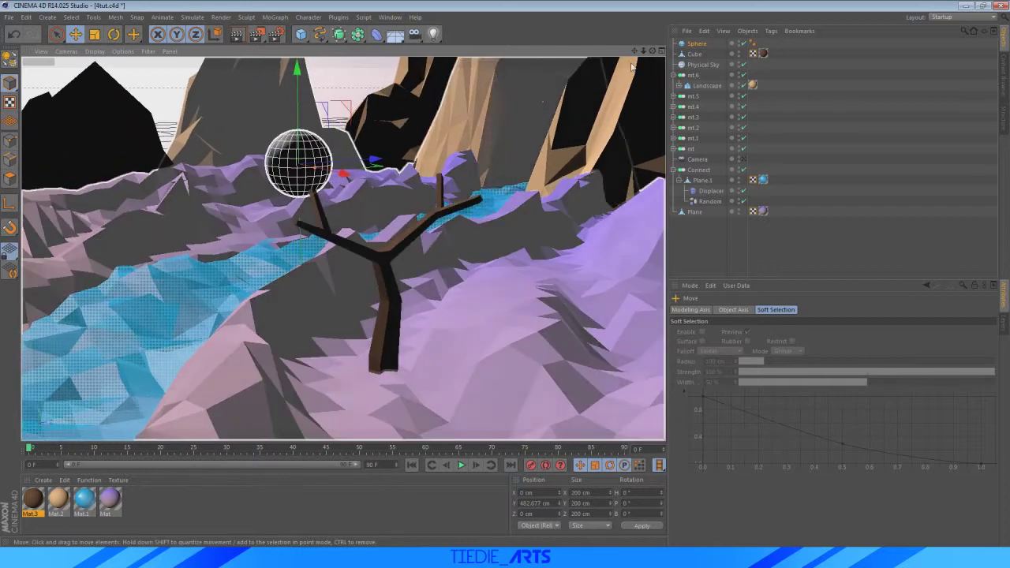
Remove the sphere's Phong smoothing tag and turn off Render Perfect so its facets stay hard-edged
{"action": "left_click_drag", "start_coordinate": [657, 57], "coordinate": [714, 55]}
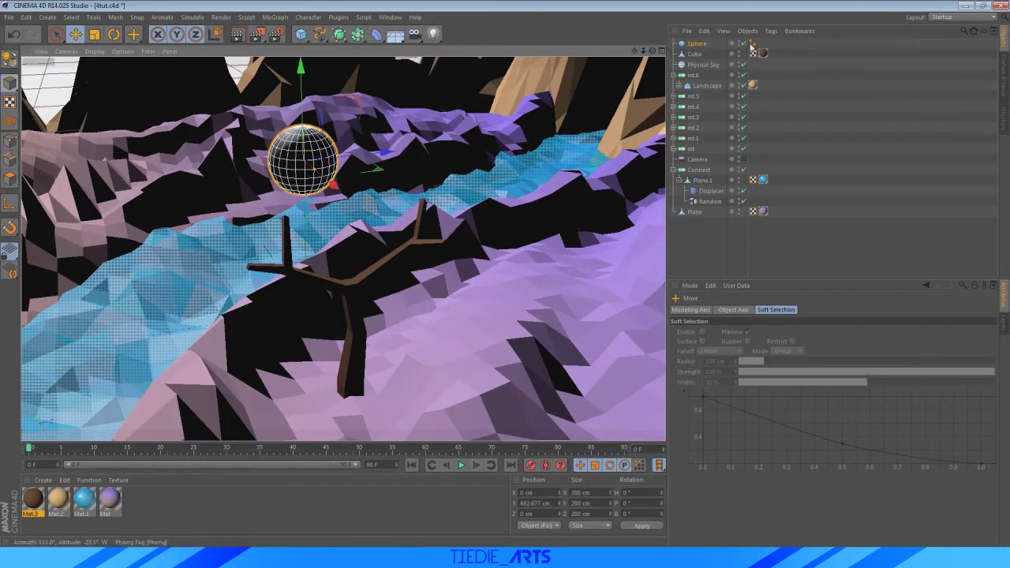
{"action": "left_click", "coordinate": [752, 45]}
{"action": "key", "text": "Delete"}
{"action": "left_click", "coordinate": [698, 45]}
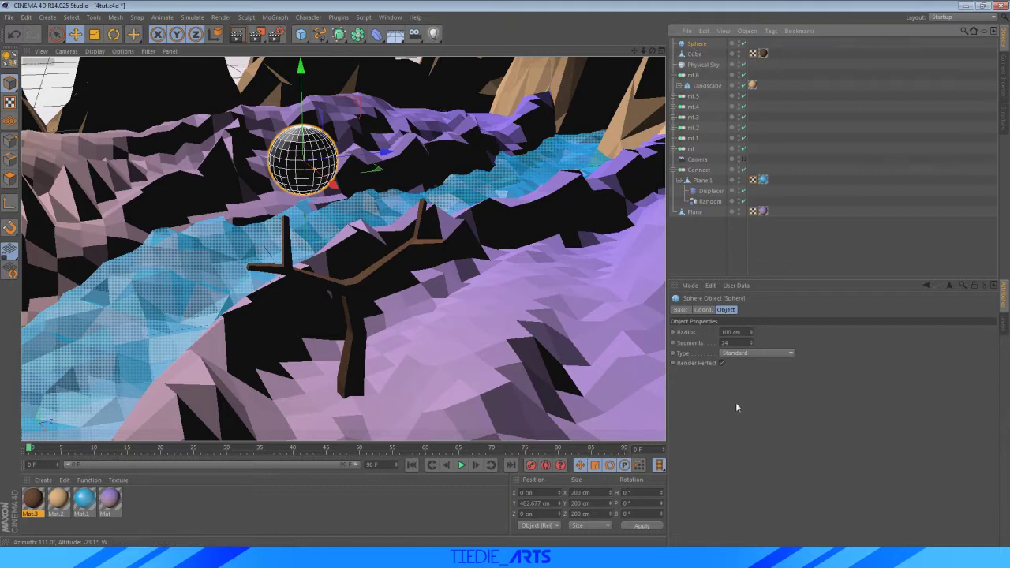
{"action": "left_click", "coordinate": [722, 364]}
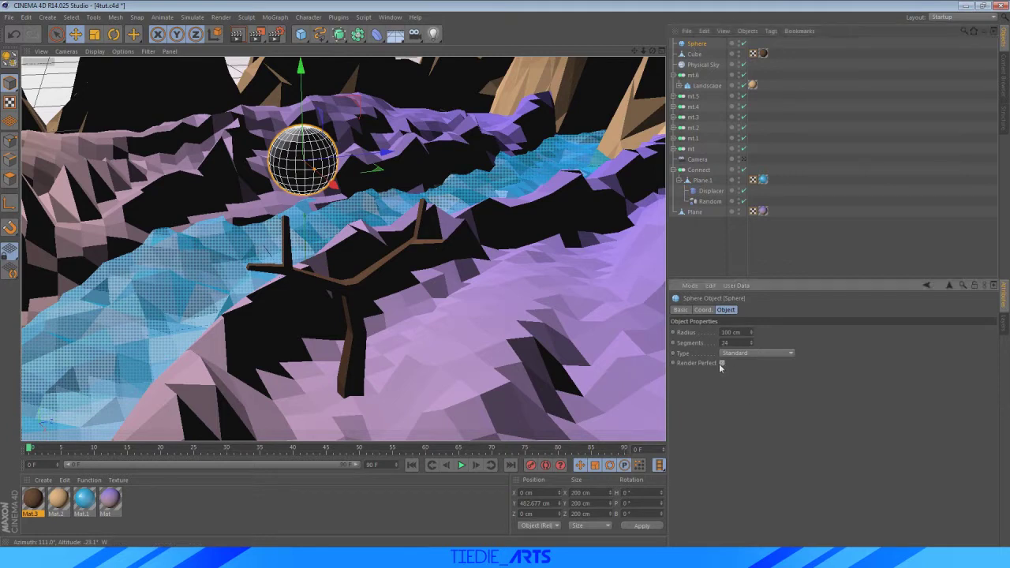
Change the sphere's type to Octahedron and reduce it to 15 segments
{"action": "left_click", "coordinate": [758, 353]}
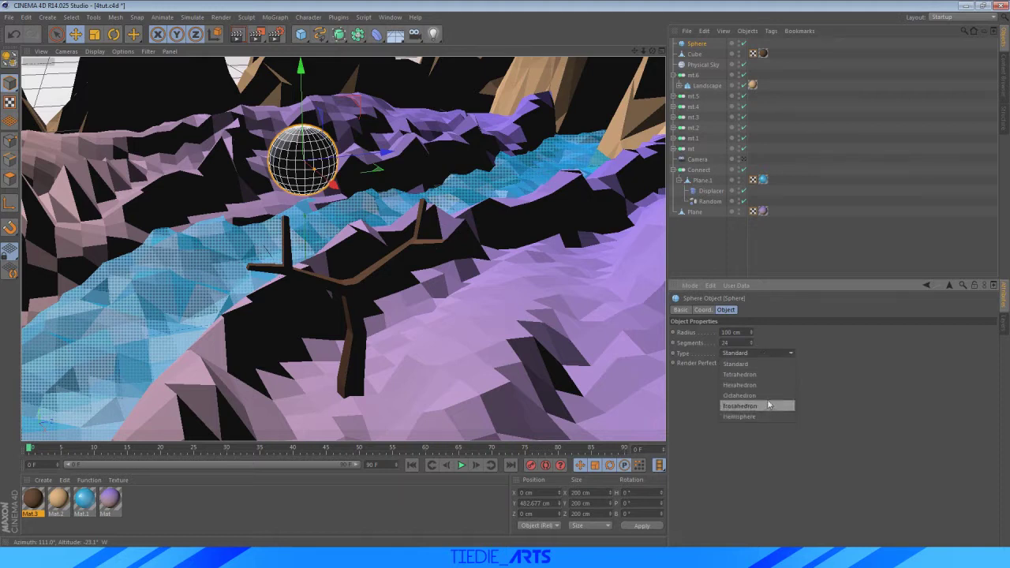
{"action": "left_click", "coordinate": [757, 395]}
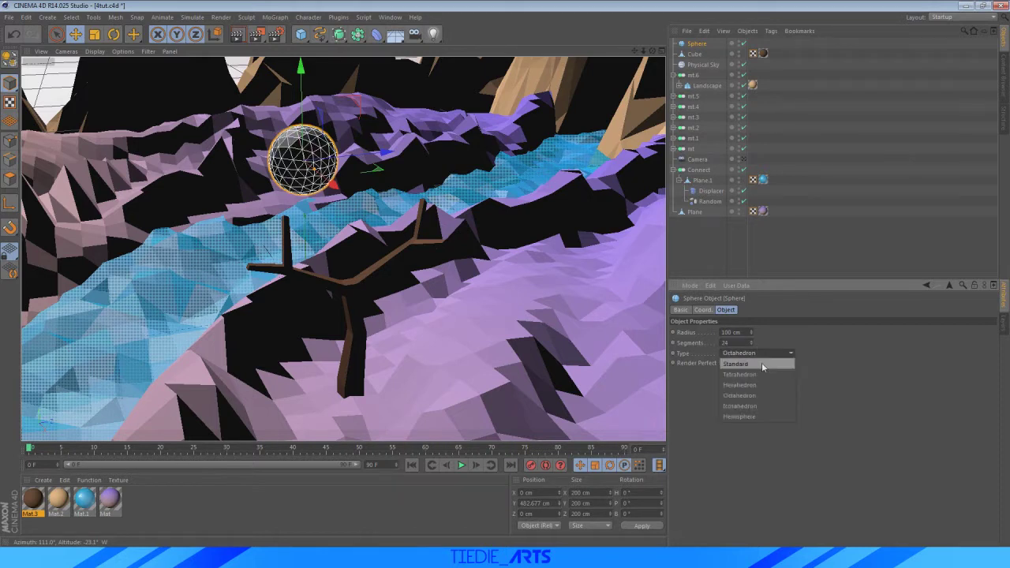
{"action": "left_click", "coordinate": [760, 385]}
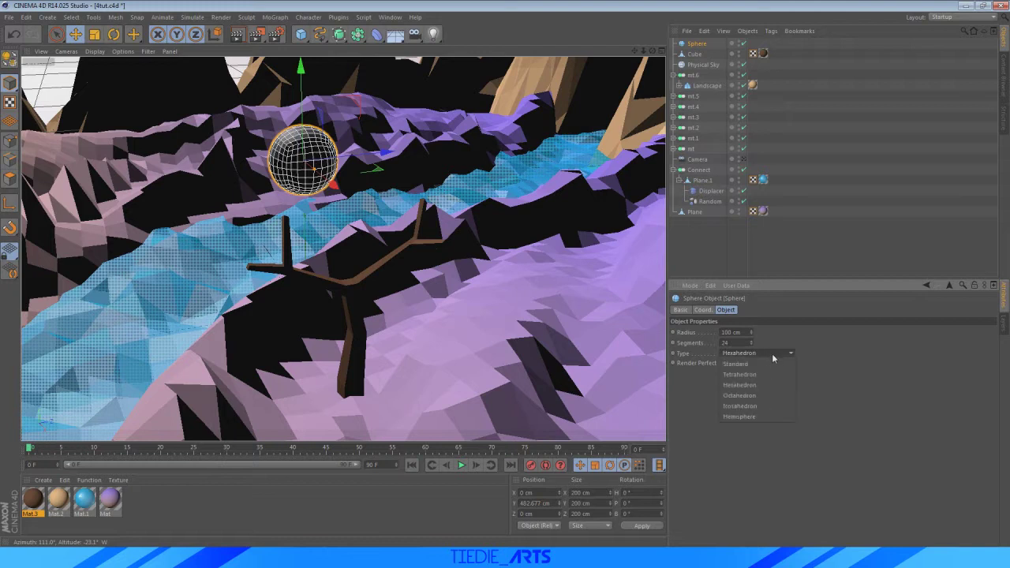
{"action": "left_click", "coordinate": [770, 396]}
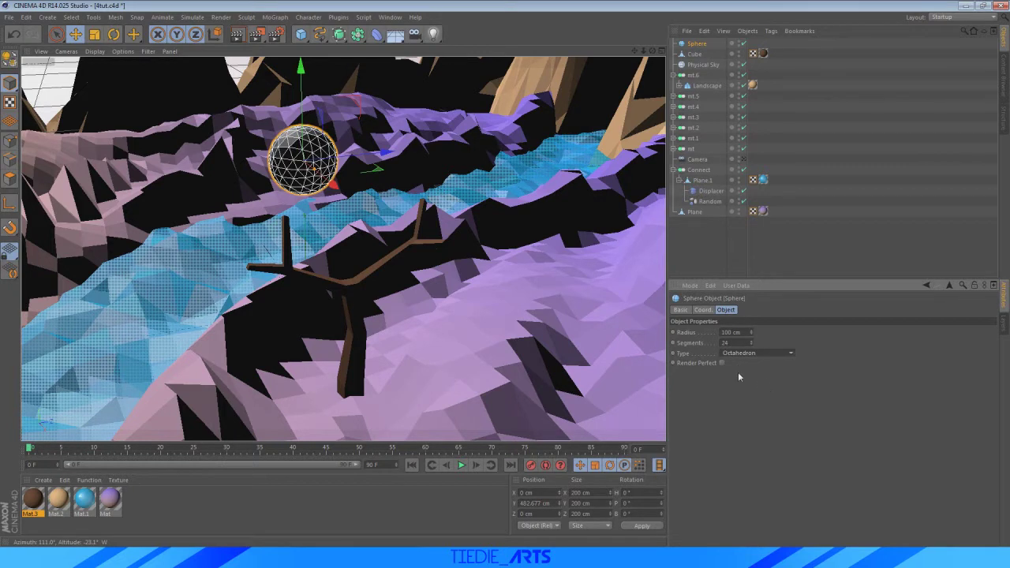
{"action": "mouse_move", "coordinate": [752, 345]}
{"action": "left_mouse_down"}
{"action": "mouse_move", "coordinate": [751, 363]}
{"action": "mouse_move", "coordinate": [752, 353]}
{"action": "left_mouse_up"}
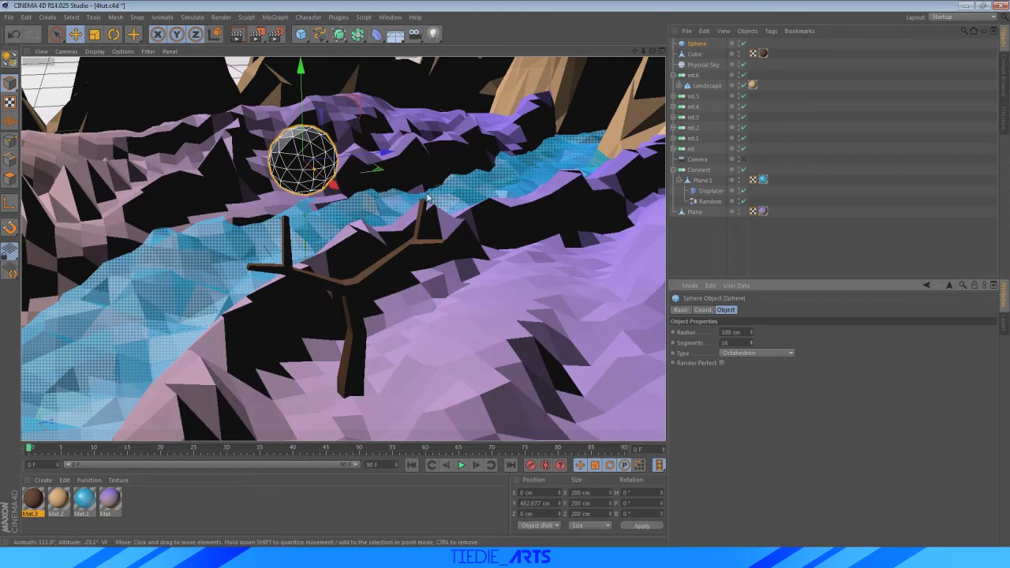
{"action": "left_click", "coordinate": [753, 346]}
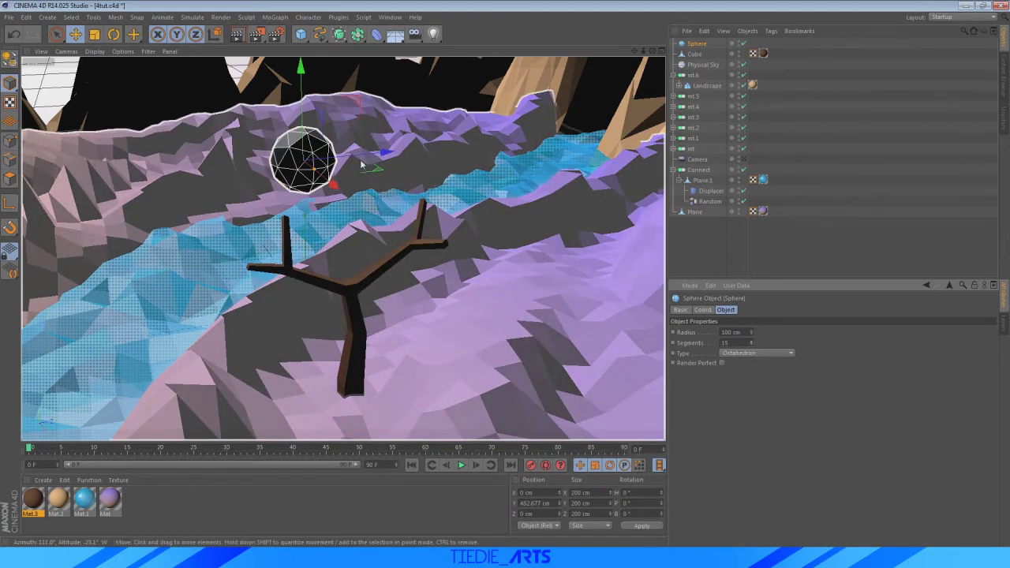
Move the sphere onto the end of the river-side branch, about X 600, Z -337 cm, and scale it to about 141 cm across
{"action": "left_click_drag", "start_coordinate": [361, 164], "coordinate": [268, 286]}
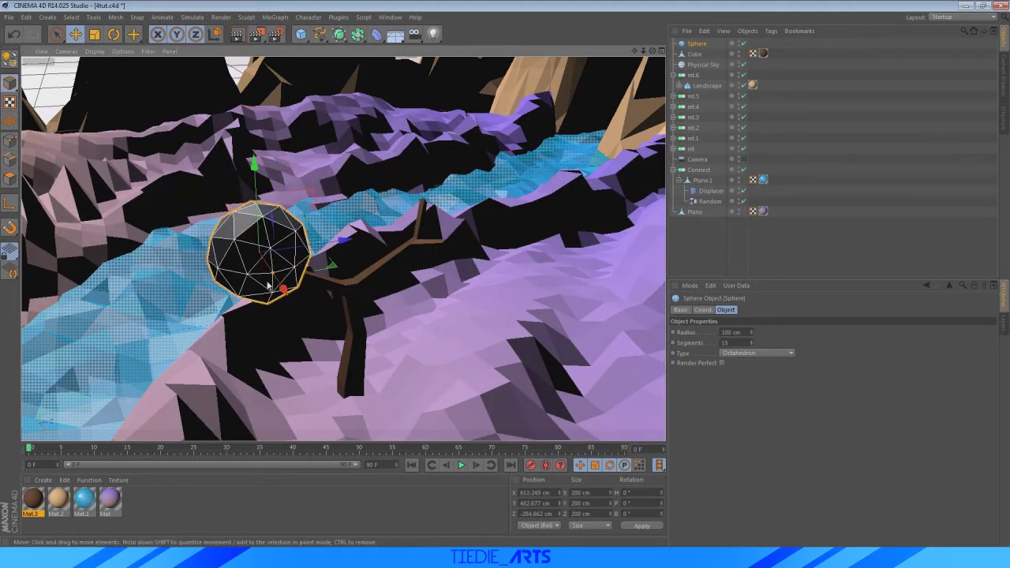
{"action": "left_click", "coordinate": [95, 35]}
{"action": "left_click_drag", "start_coordinate": [345, 245], "coordinate": [365, 251]}
{"action": "key", "text": "e"}
{"action": "left_click_drag", "start_coordinate": [596, 205], "coordinate": [588, 208]}
{"action": "left_click_drag", "start_coordinate": [653, 51], "coordinate": [483, 51]}
{"action": "left_click", "coordinate": [100, 36]}
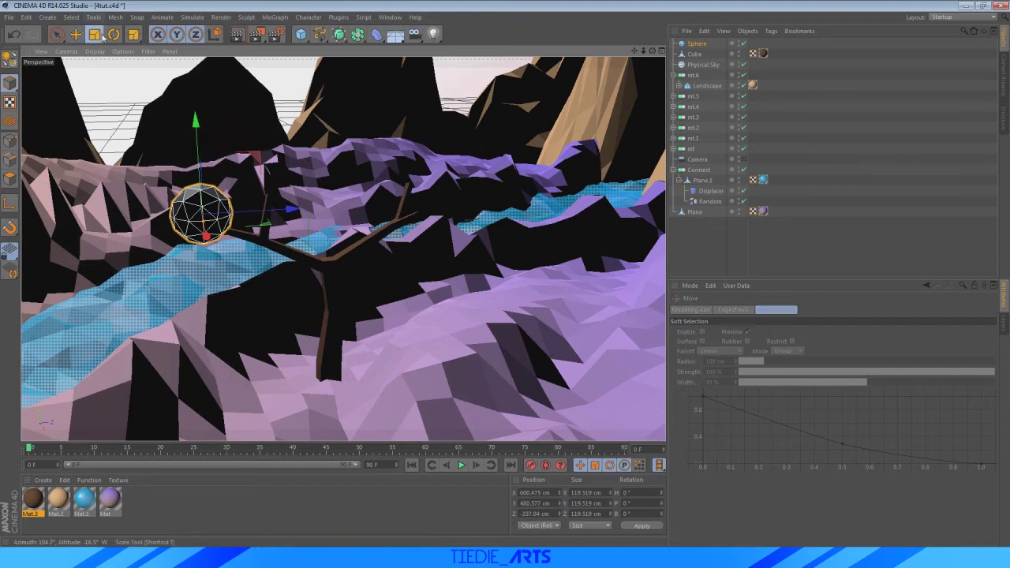
{"action": "left_click_drag", "start_coordinate": [196, 119], "coordinate": [196, 103]}
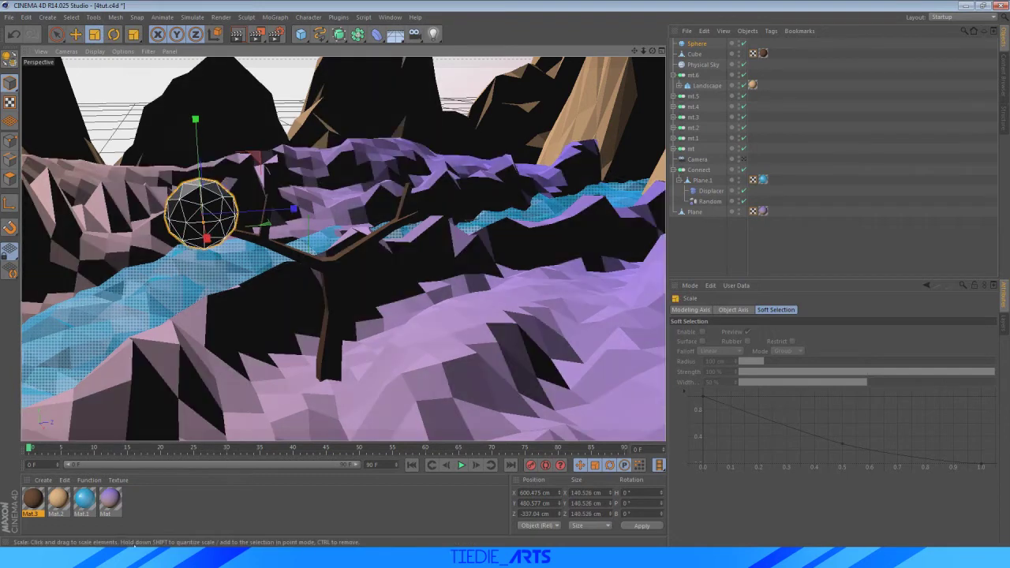
Create a new material with a turquoise-green color, RGB 0, 255, 195, and apply it to the sphere
{"action": "double_click", "coordinate": [169, 500]}
{"action": "double_click", "coordinate": [32, 499]}
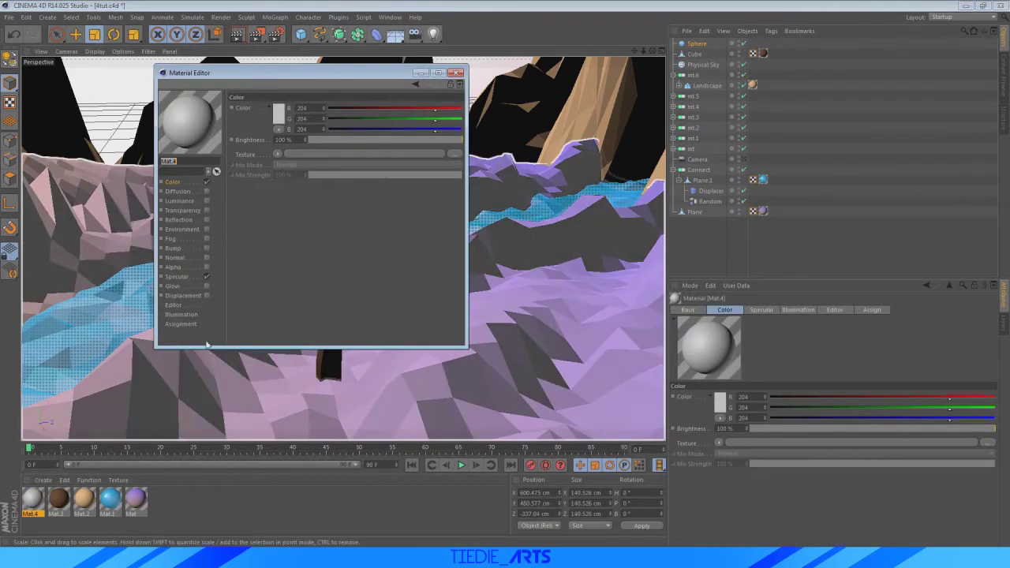
{"action": "left_click", "coordinate": [279, 115]}
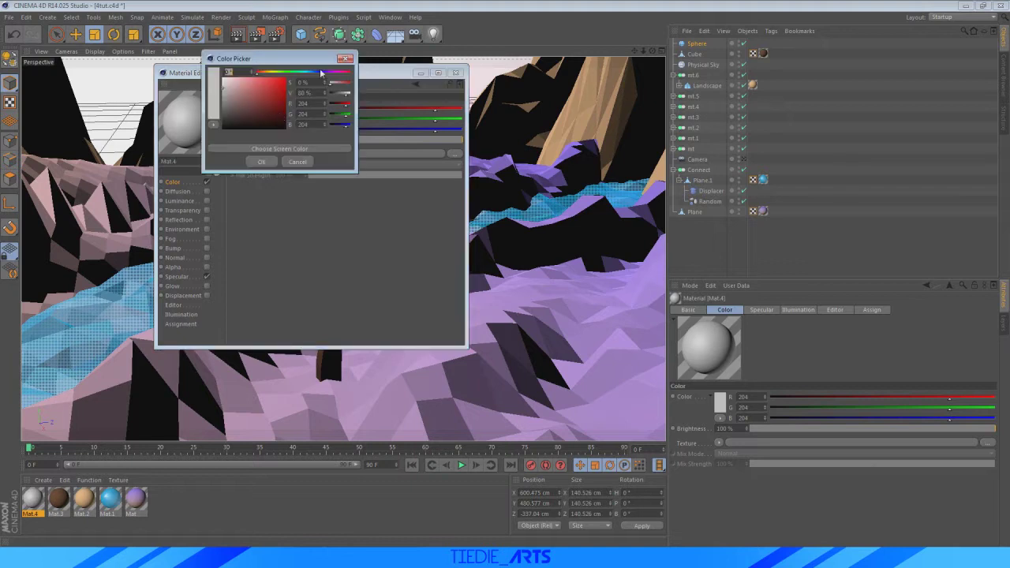
{"action": "left_click_drag", "start_coordinate": [314, 74], "coordinate": [320, 48]}
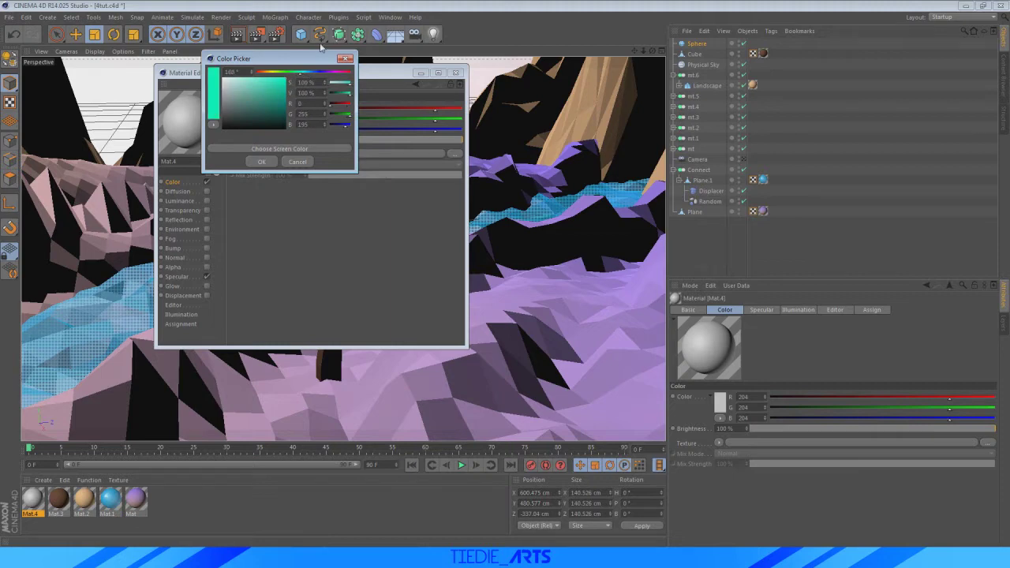
{"action": "left_click", "coordinate": [262, 162]}
{"action": "left_click", "coordinate": [459, 73]}
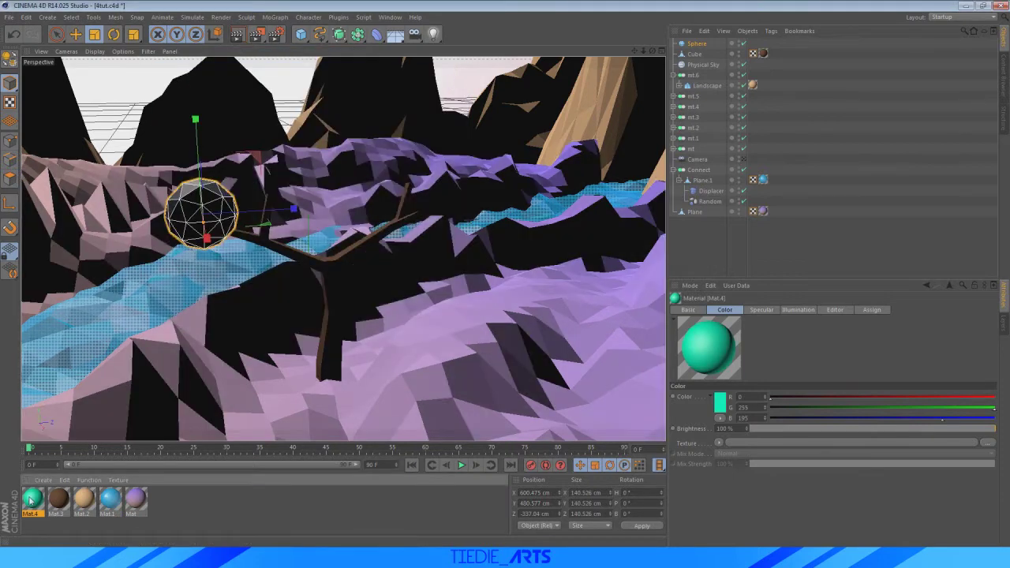
{"action": "left_click_drag", "start_coordinate": [30, 499], "coordinate": [697, 44]}
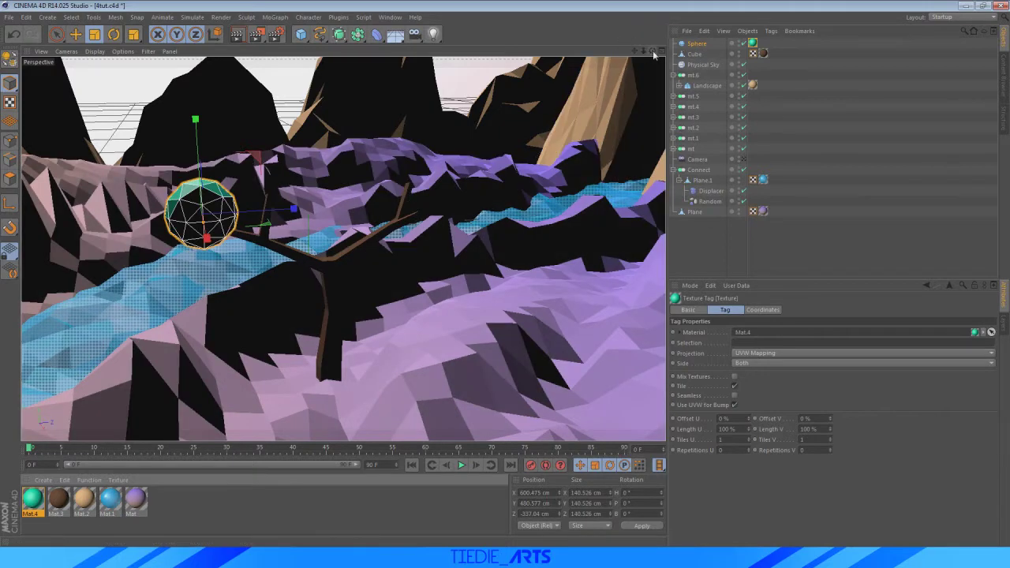
Duplicate the green sphere and move the copy to the adjacent upright branch, about X 423, Z -168 cm
{"action": "left_click_drag", "start_coordinate": [654, 54], "coordinate": [699, 43]}
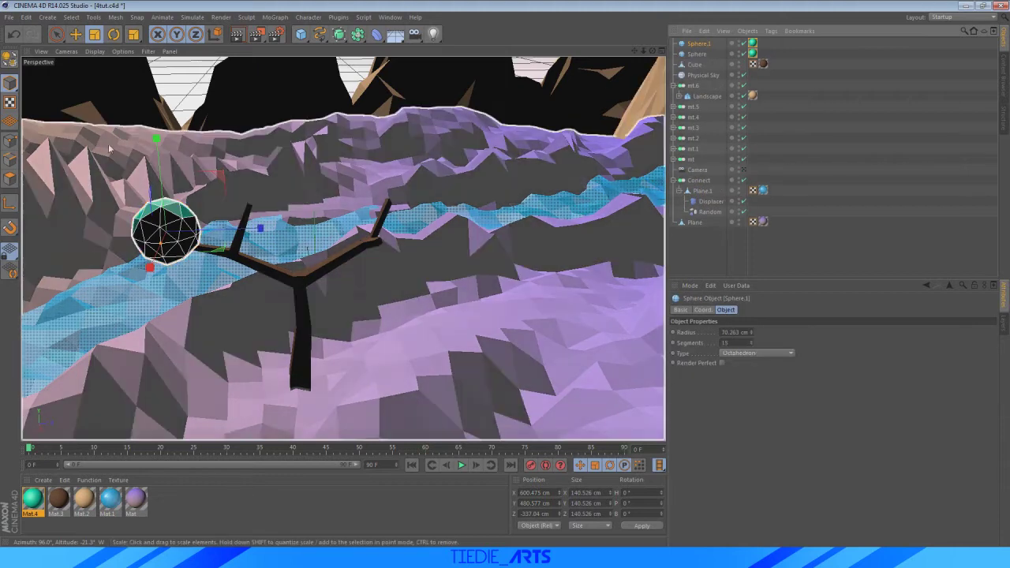
{"action": "left_click", "coordinate": [77, 37]}
{"action": "left_click_drag", "start_coordinate": [217, 241], "coordinate": [300, 242]}
{"action": "left_click_drag", "start_coordinate": [247, 261], "coordinate": [249, 249]}
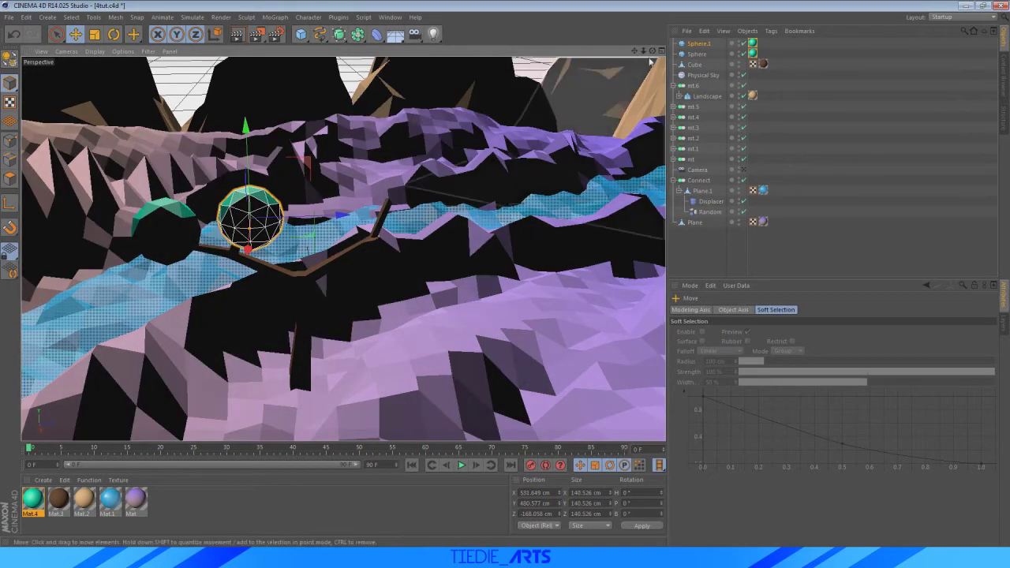
{"action": "left_click_drag", "start_coordinate": [653, 51], "coordinate": [511, 234]}
{"action": "scroll", "coordinate": [570, 200], "scroll_direction": "up", "scroll_amount": 2}
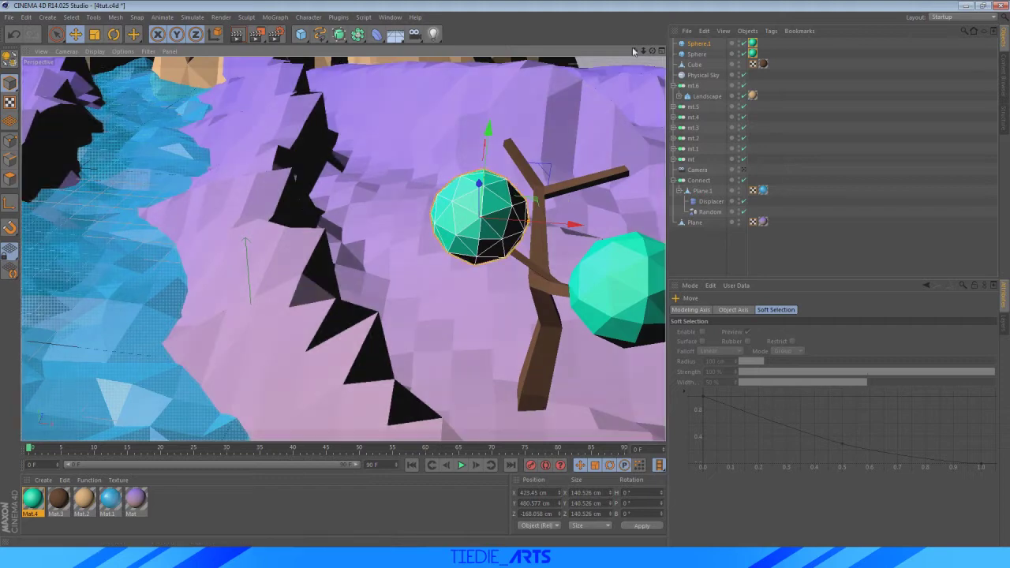
Scale the copied sphere down to about 126 cm and center it on its branch tip at about X 433, Z -184 cm
{"action": "left_click_drag", "start_coordinate": [635, 51], "coordinate": [485, 52]}
{"action": "left_click", "coordinate": [95, 34]}
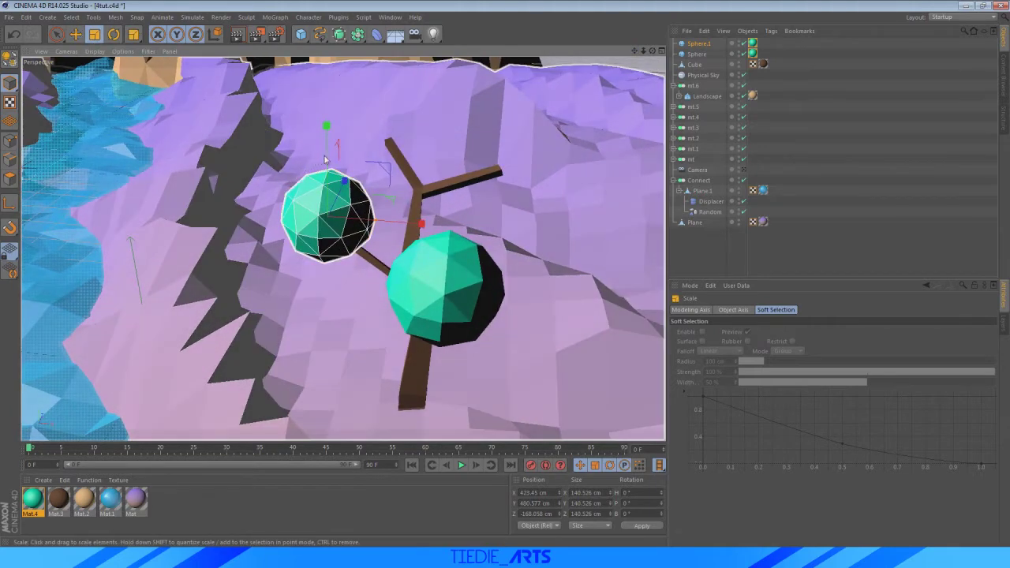
{"action": "mouse_move", "coordinate": [326, 155]}
{"action": "left_mouse_down"}
{"action": "mouse_move", "coordinate": [333, 173]}
{"action": "mouse_move", "coordinate": [331, 163]}
{"action": "left_mouse_up"}
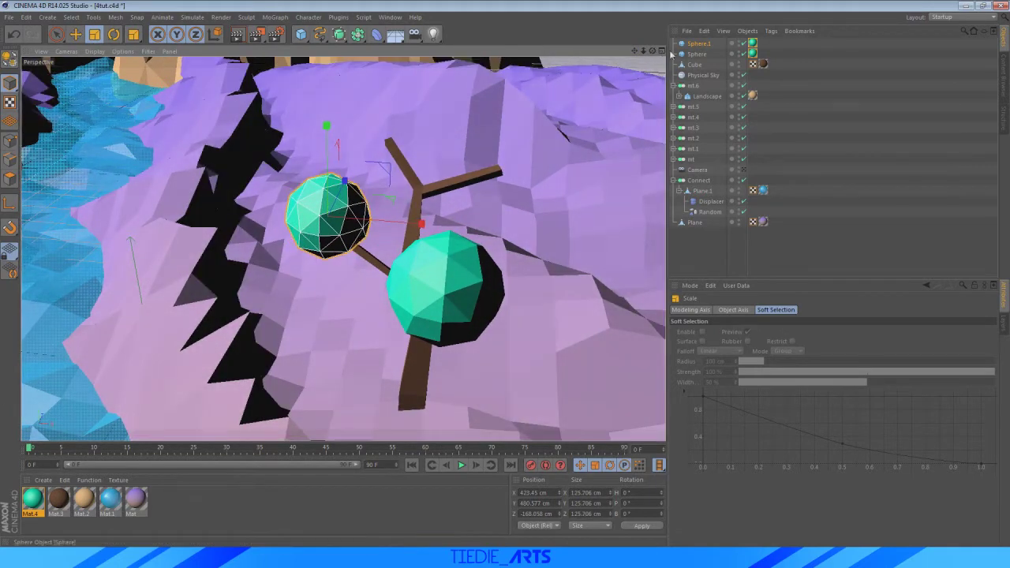
{"action": "left_click_drag", "start_coordinate": [654, 52], "coordinate": [160, 7]}
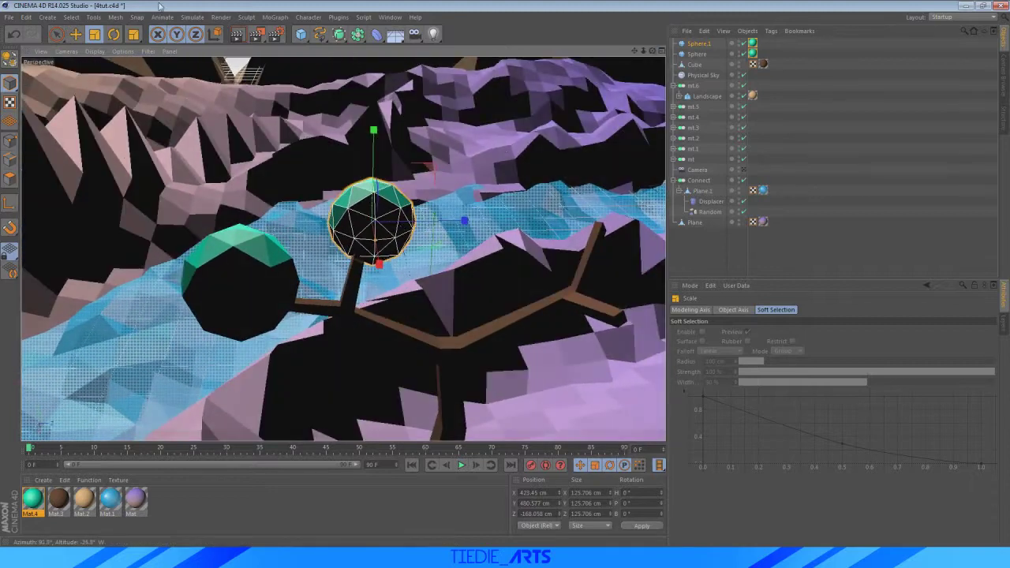
{"action": "key", "text": "e"}
{"action": "left_click_drag", "start_coordinate": [376, 259], "coordinate": [373, 265]}
{"action": "left_click_drag", "start_coordinate": [458, 223], "coordinate": [452, 227]}
{"action": "scroll", "coordinate": [452, 227], "scroll_direction": "down", "scroll_amount": 3}
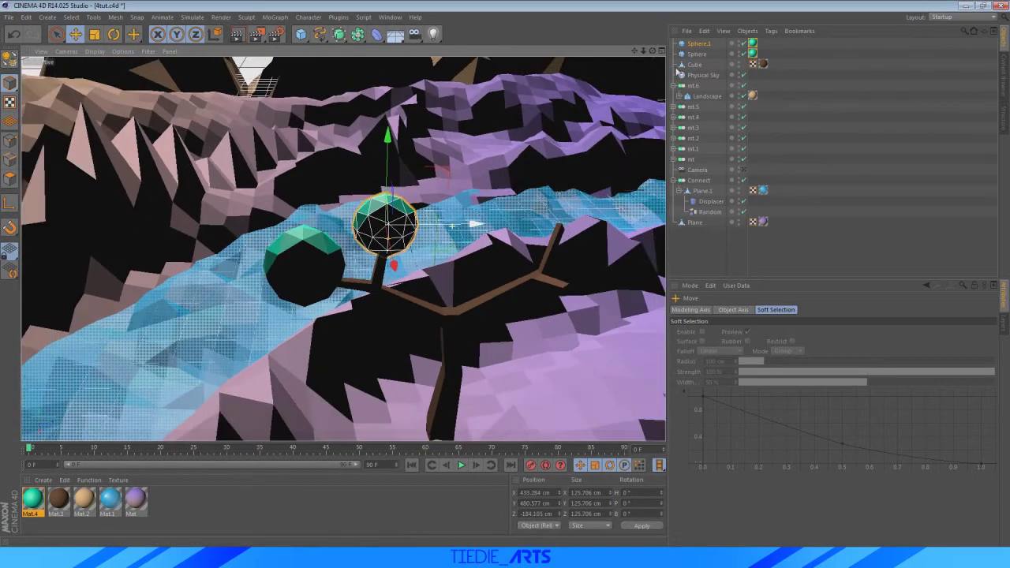
Duplicate the smaller sphere and place the copy on the opposite upright branch tip, about X 483, Y 494, Z 124 cm
{"action": "left_click_drag", "start_coordinate": [635, 51], "coordinate": [449, 61]}
{"action": "left_click", "coordinate": [701, 46]}
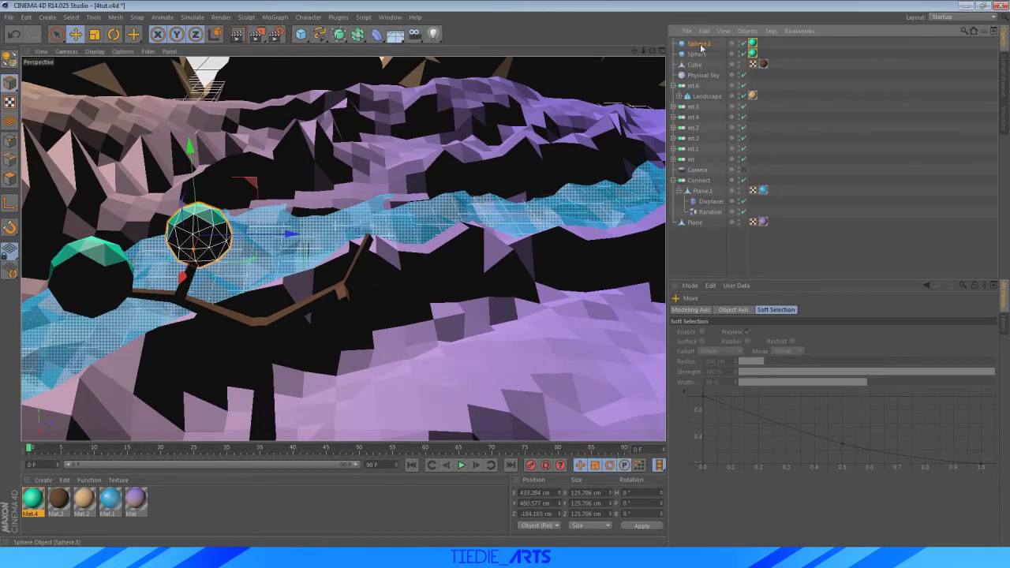
{"action": "left_click_drag", "start_coordinate": [702, 42], "coordinate": [702, 40], "text": "ctrl"}
{"action": "left_click_drag", "start_coordinate": [278, 235], "coordinate": [411, 249]}
{"action": "left_click_drag", "start_coordinate": [360, 188], "coordinate": [360, 181]}
{"action": "left_click_drag", "start_coordinate": [619, 75], "coordinate": [593, 127], "text": "alt"}
Duplicate that sphere onto the last bare branch tip, about X 687, Z 101 cm, and scale the copy to about 160 cm
{"action": "left_click_drag", "start_coordinate": [653, 51], "coordinate": [700, 42]}
{"action": "left_click", "coordinate": [698, 48]}
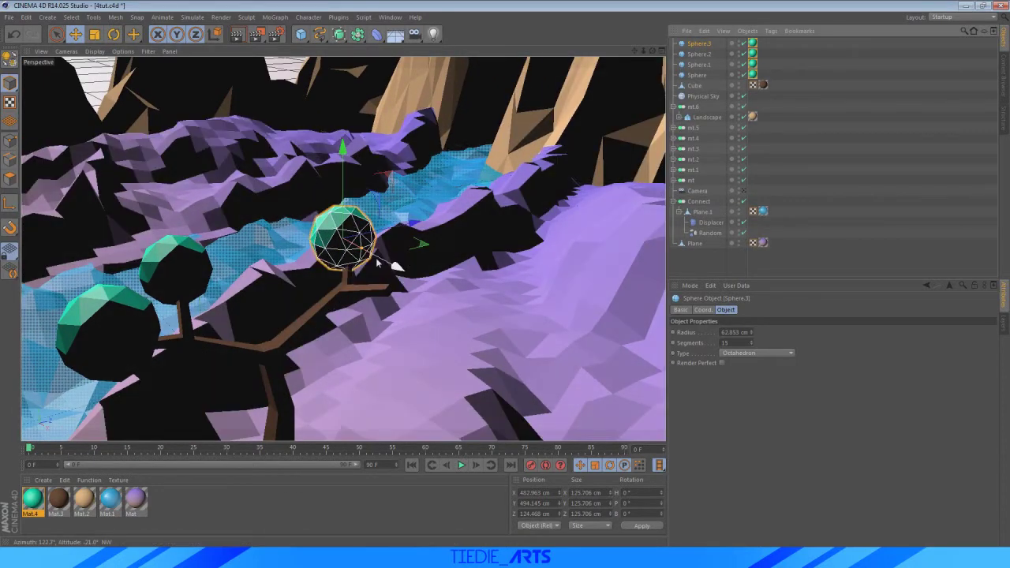
{"action": "left_click_drag", "start_coordinate": [383, 272], "coordinate": [442, 316]}
{"action": "left_click_drag", "start_coordinate": [474, 258], "coordinate": [462, 288]}
{"action": "left_click", "coordinate": [94, 39]}
Check the tree through the scene camera, leave it, and scale the last sphere down to about 103 cm
{"action": "scroll", "coordinate": [597, 142], "scroll_direction": "down", "scroll_amount": 8}
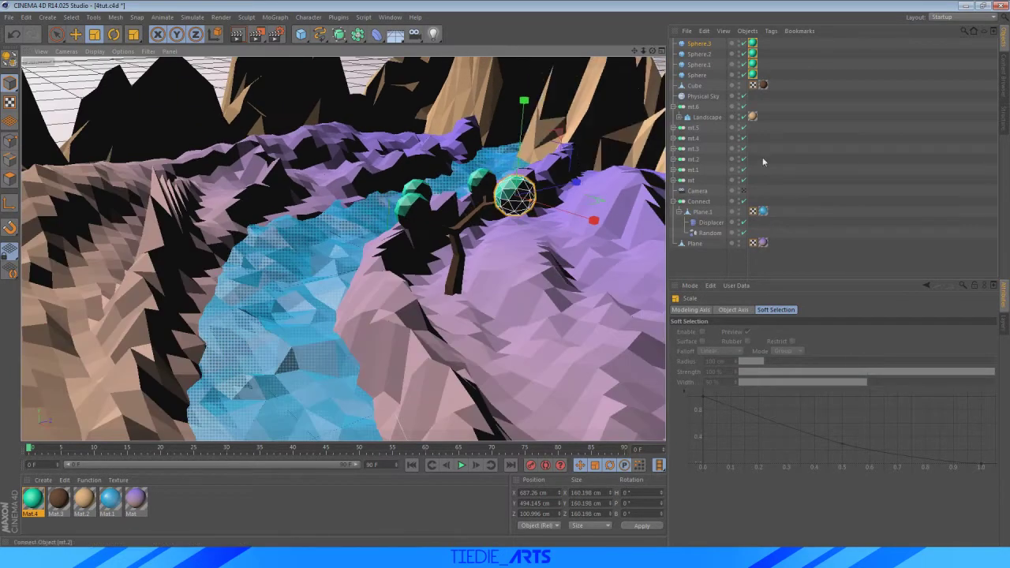
{"action": "left_click", "coordinate": [743, 192]}
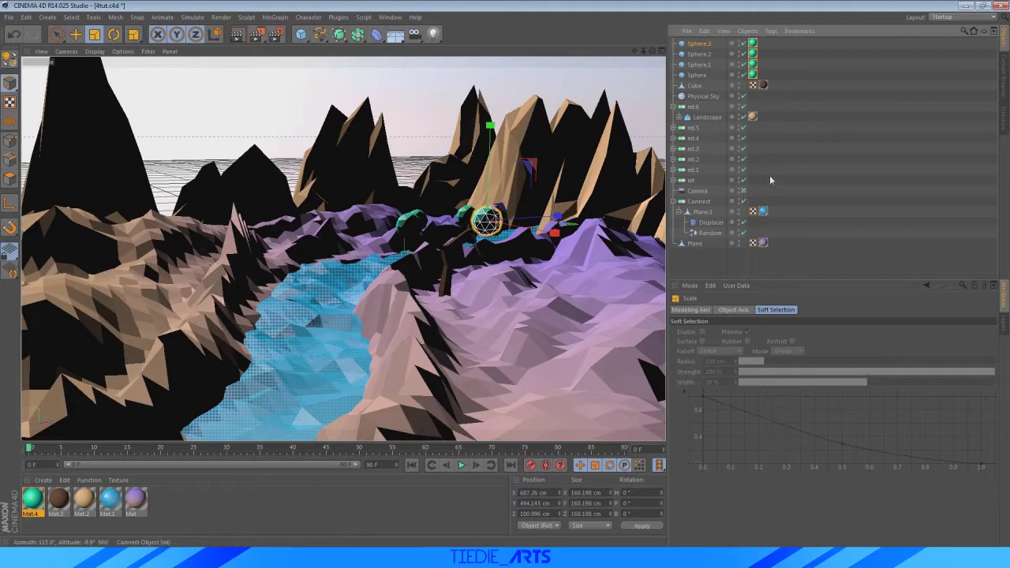
{"action": "left_click", "coordinate": [824, 163]}
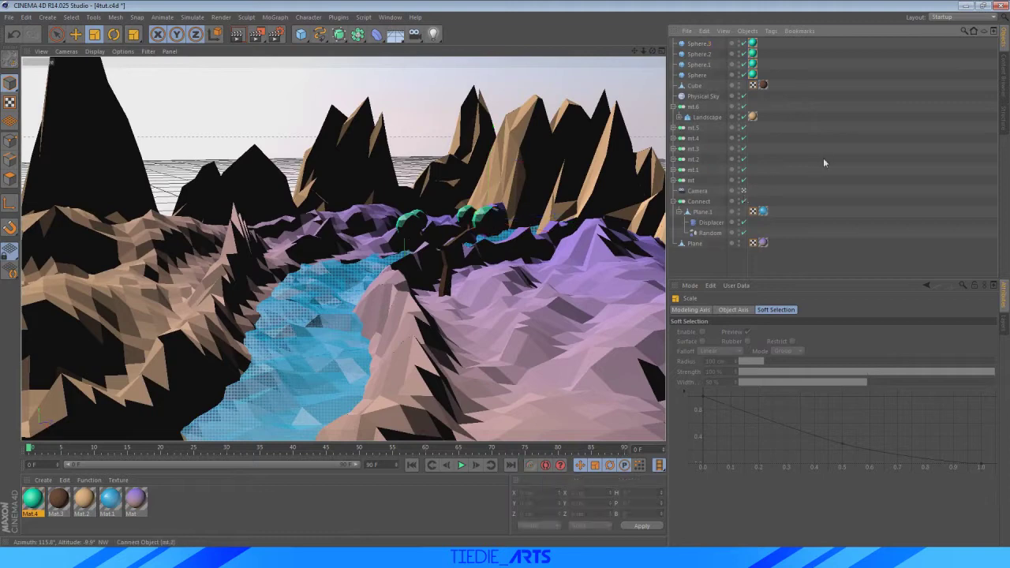
{"action": "left_click", "coordinate": [744, 192]}
{"action": "left_click", "coordinate": [514, 194]}
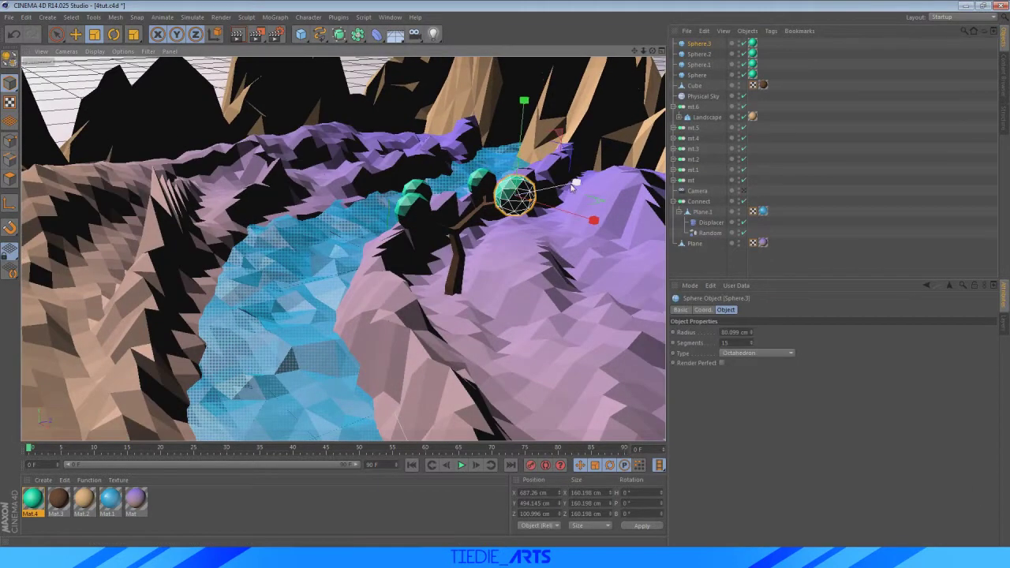
{"action": "left_click_drag", "start_coordinate": [573, 187], "coordinate": [549, 192]}
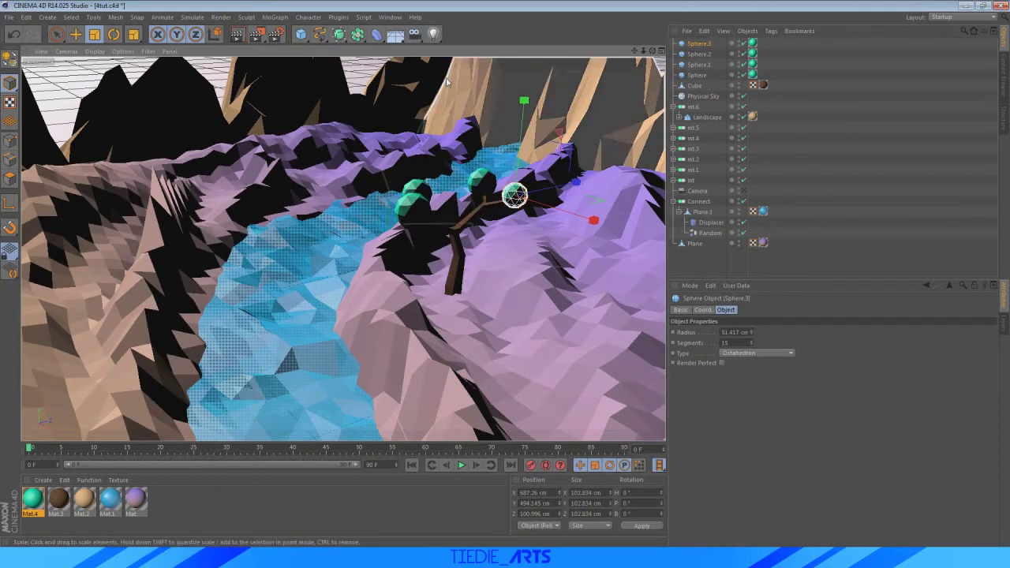
Add a Polygon Reduction deformer as a child of the first foliage sphere and set its reduction strength to 13%
{"action": "left_click", "coordinate": [698, 75]}
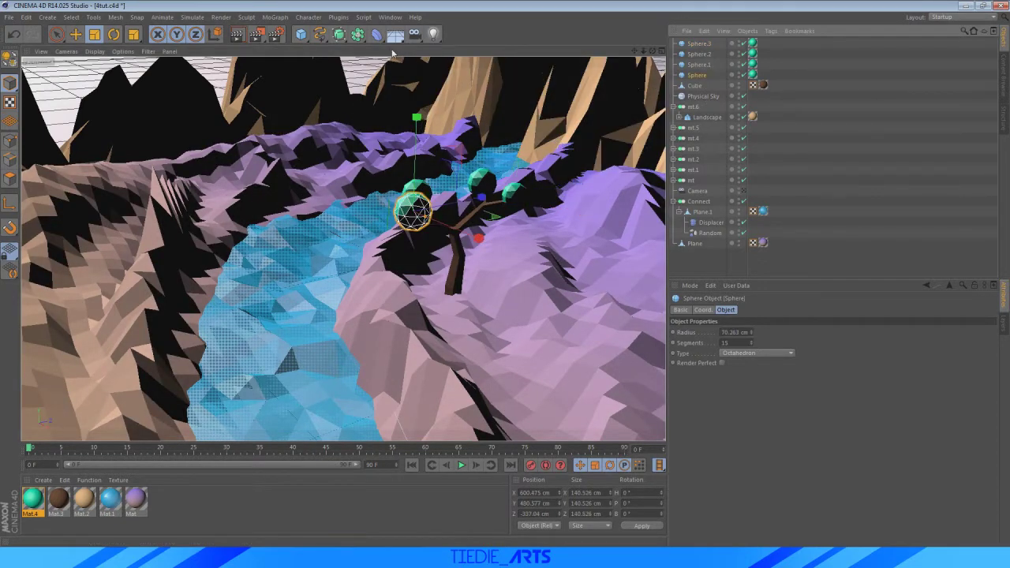
{"action": "left_click_drag", "start_coordinate": [376, 41], "coordinate": [666, 160]}
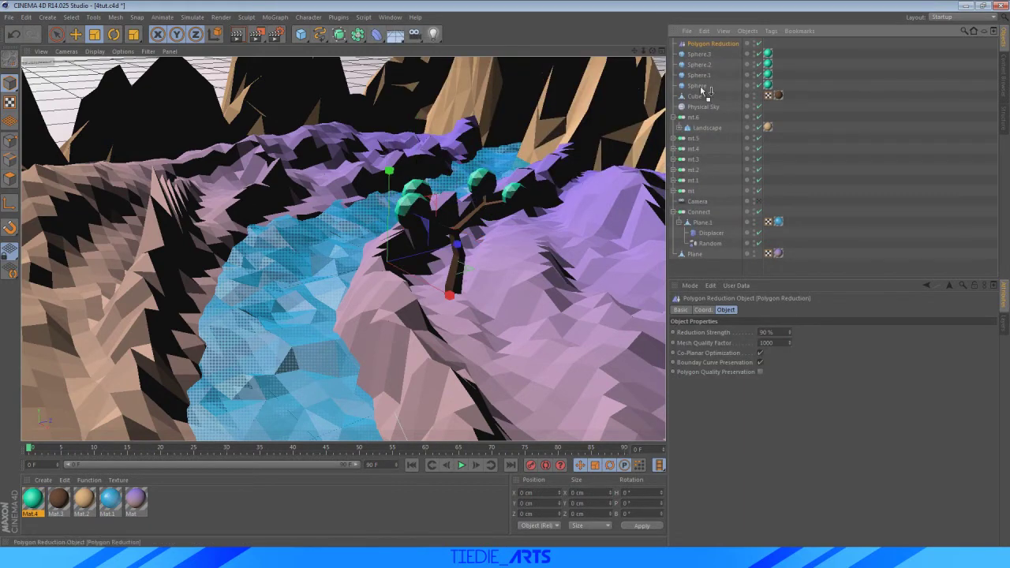
{"action": "left_click_drag", "start_coordinate": [701, 90], "coordinate": [701, 94]}
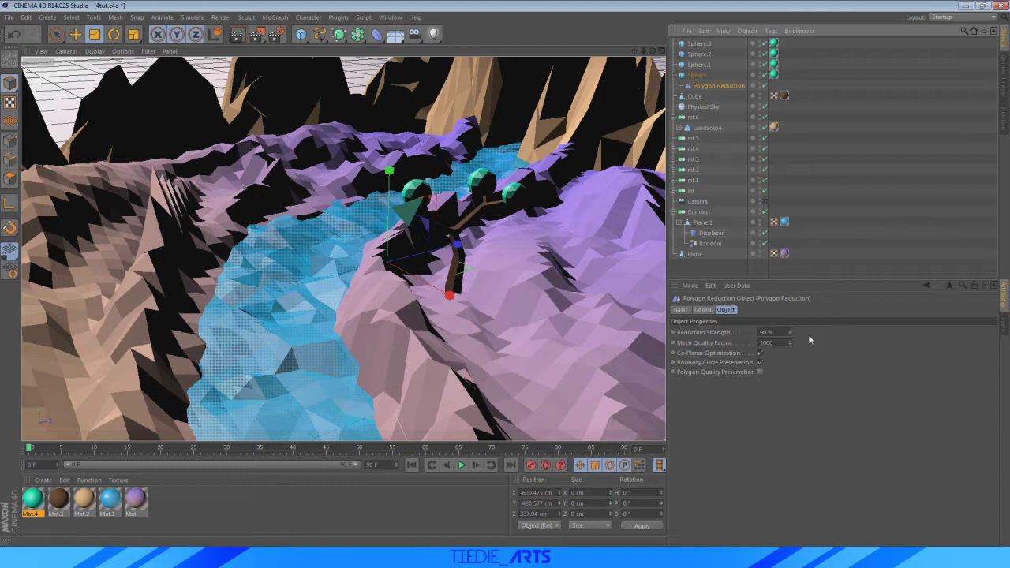
{"action": "left_click_drag", "start_coordinate": [790, 335], "coordinate": [790, 348]}
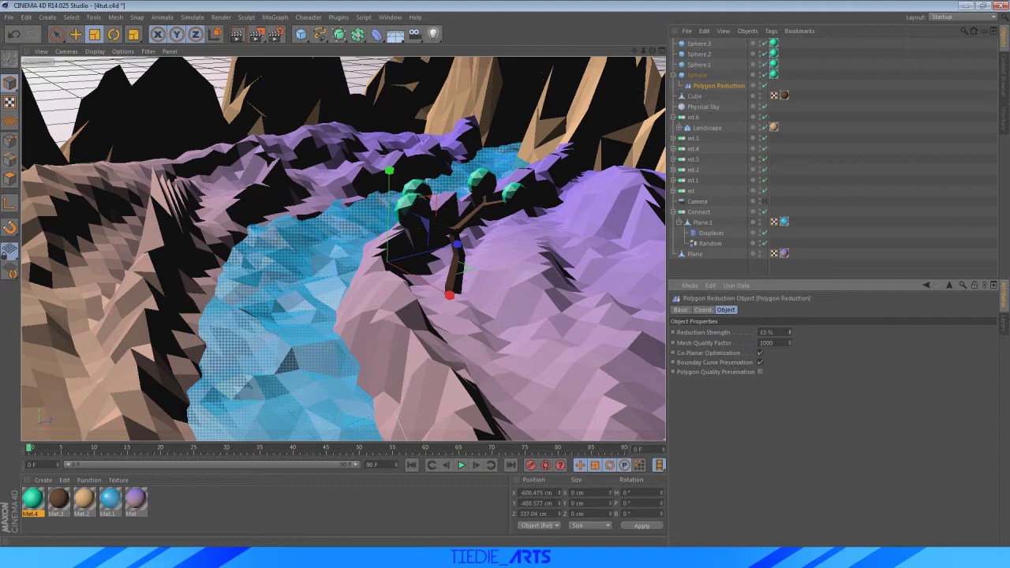
Set the reduction strength of the first foliage sphere's Polygon Reduction deformer to 11%
{"action": "scroll", "coordinate": [488, 182], "scroll_direction": "up", "scroll_amount": 4}
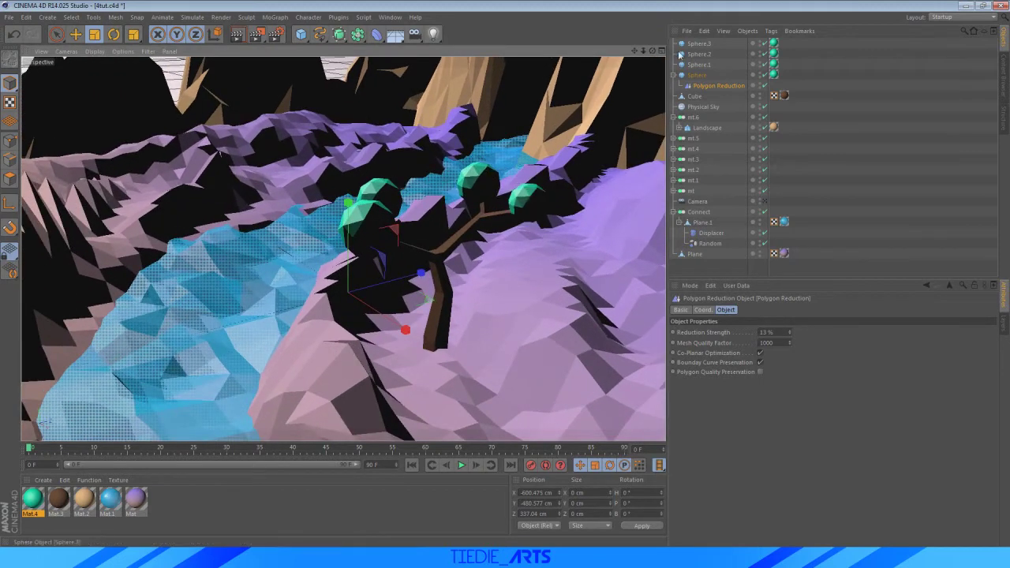
{"action": "left_click_drag", "start_coordinate": [653, 50], "coordinate": [580, 54]}
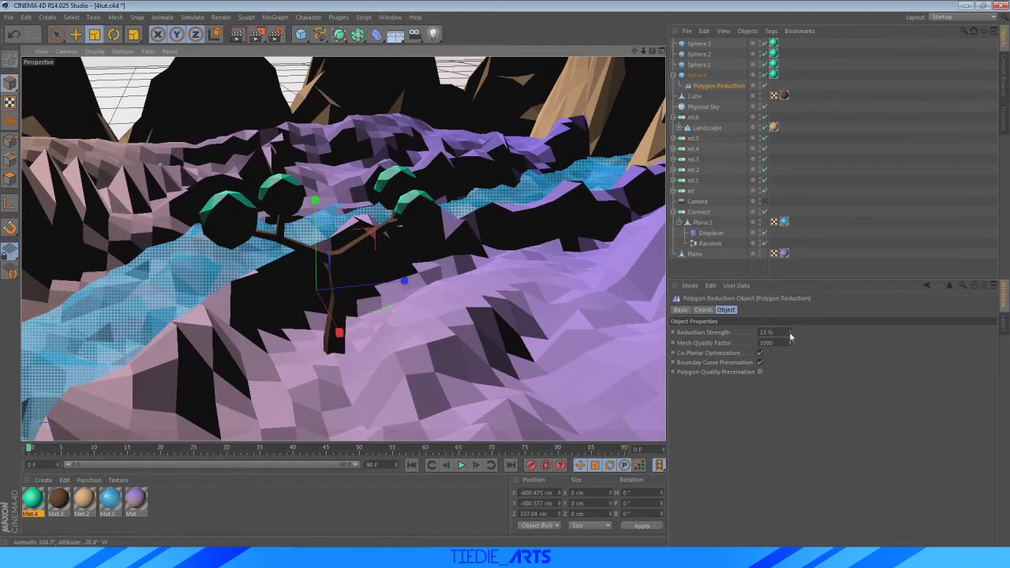
{"action": "mouse_move", "coordinate": [790, 337]}
{"action": "left_mouse_down"}
{"action": "mouse_move", "coordinate": [813, 337]}
{"action": "mouse_move", "coordinate": [790, 317]}
{"action": "mouse_move", "coordinate": [790, 348]}
{"action": "left_mouse_up"}
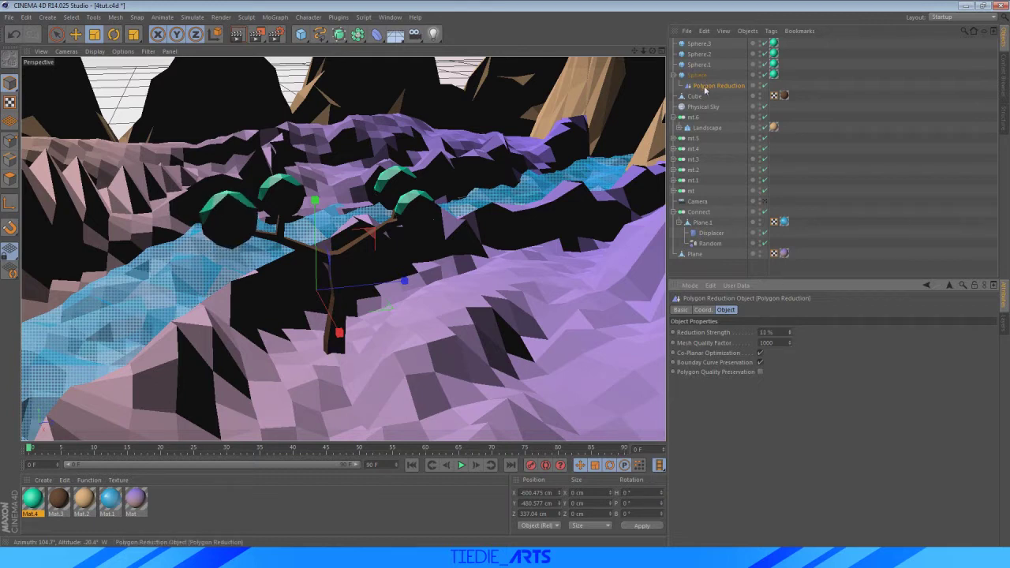
Copy the Polygon Reduction deformer into the other three foliage spheres and collapse the spheres' hierarchies
{"action": "left_click_drag", "start_coordinate": [706, 90], "coordinate": [702, 44]}
{"action": "left_click", "coordinate": [673, 43]}
{"action": "left_click", "coordinate": [674, 54]}
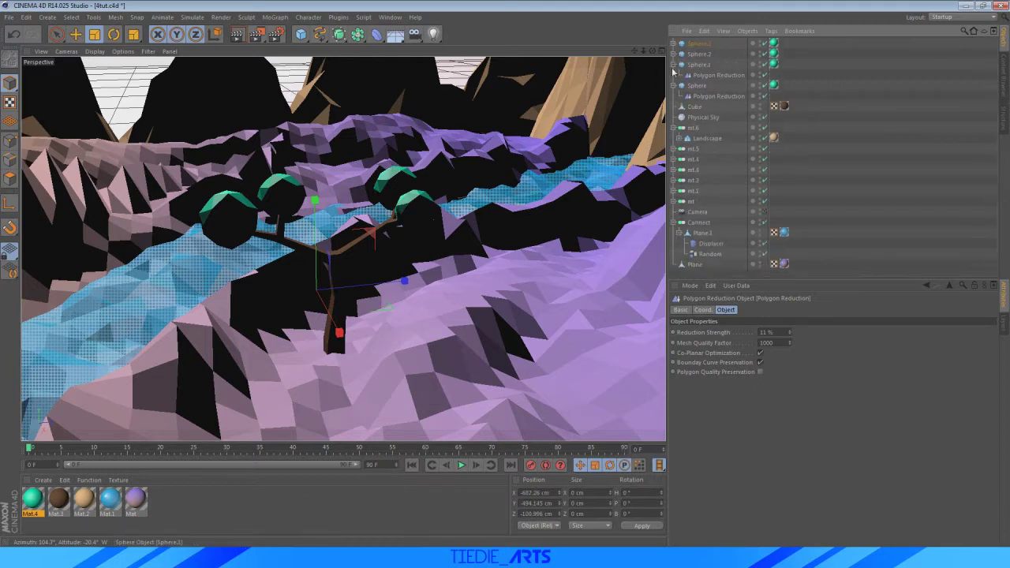
{"action": "left_click", "coordinate": [674, 65]}
{"action": "left_click", "coordinate": [673, 75]}
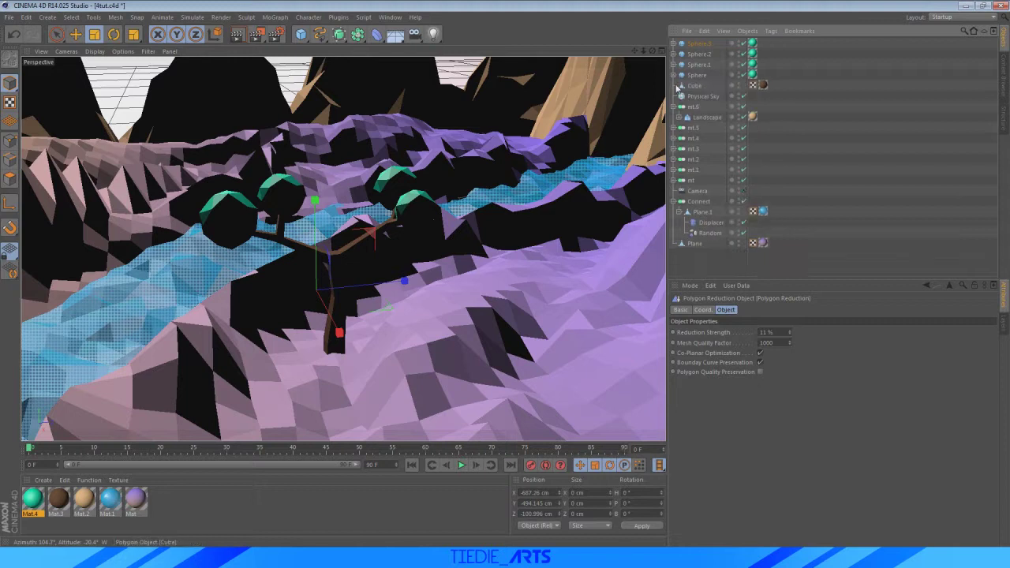
{"action": "left_click", "coordinate": [674, 75]}
Rotate the four foliage spheres to differing orientations, the last one to about H 129°, P 47°, B 46°
{"action": "left_click", "coordinate": [693, 75]}
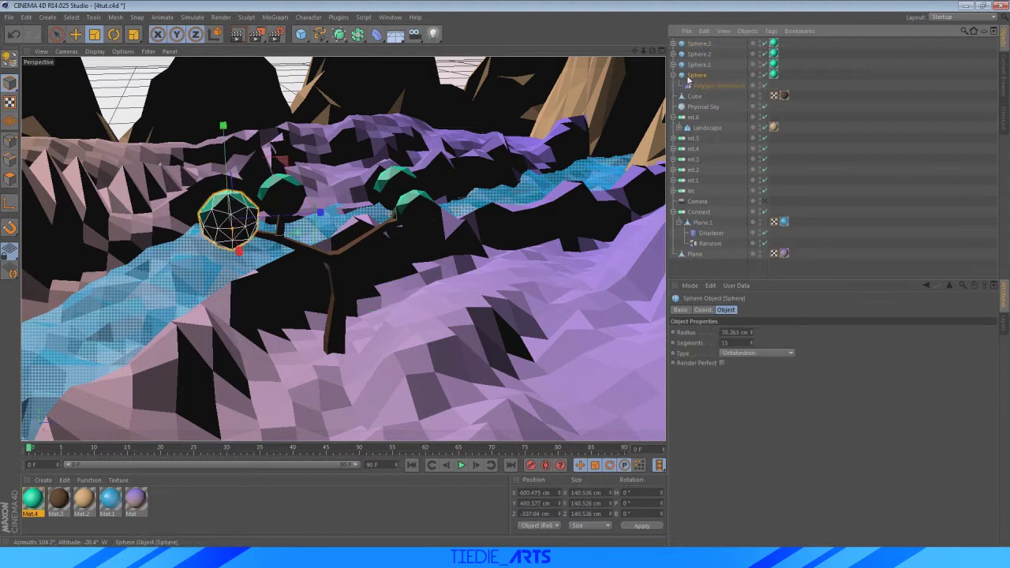
{"action": "left_click", "coordinate": [673, 75]}
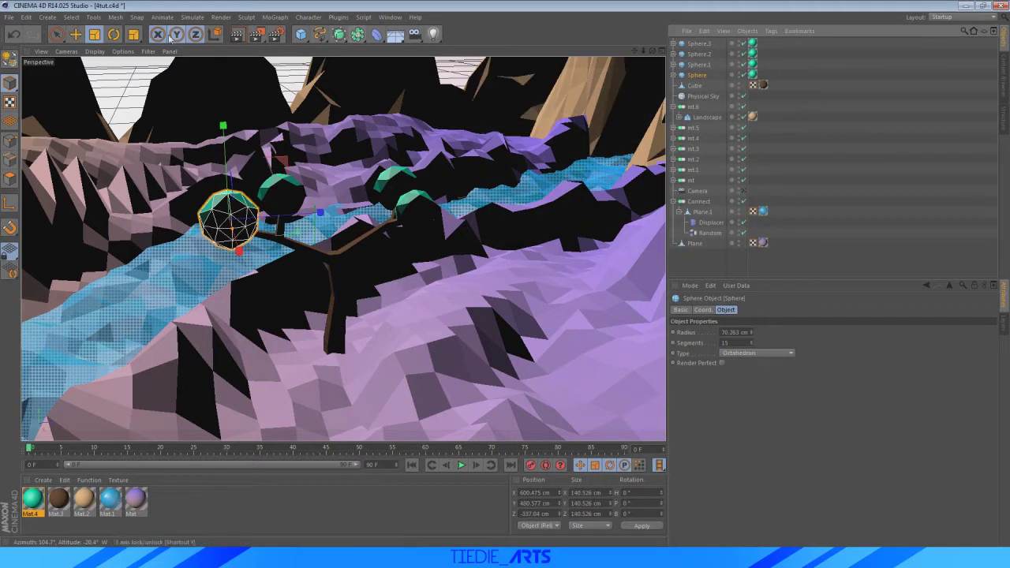
{"action": "left_click", "coordinate": [113, 35]}
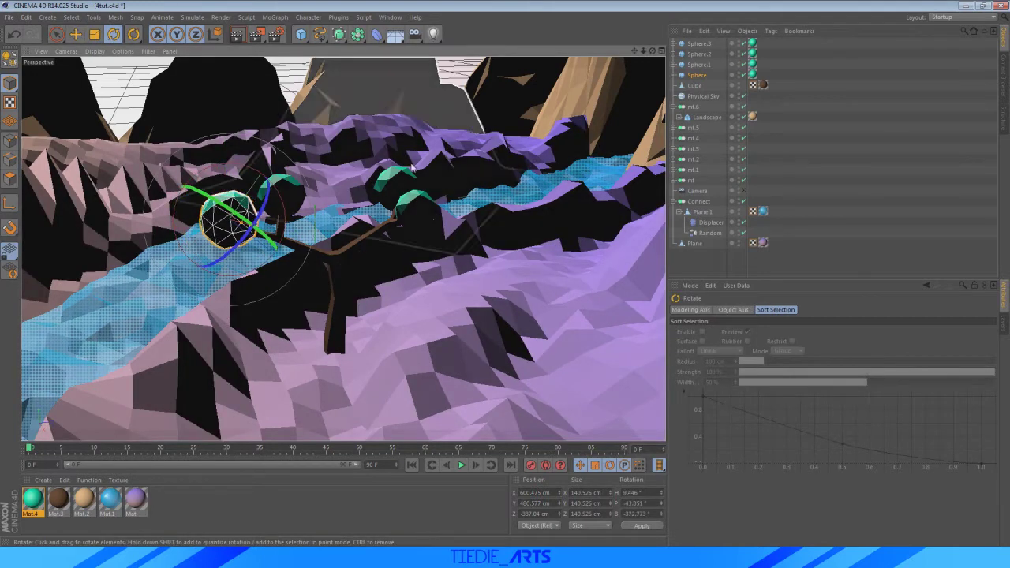
{"action": "left_click", "coordinate": [398, 198]}
{"action": "left_click_drag", "start_coordinate": [400, 176], "coordinate": [332, 245]}
{"action": "left_click", "coordinate": [280, 209]}
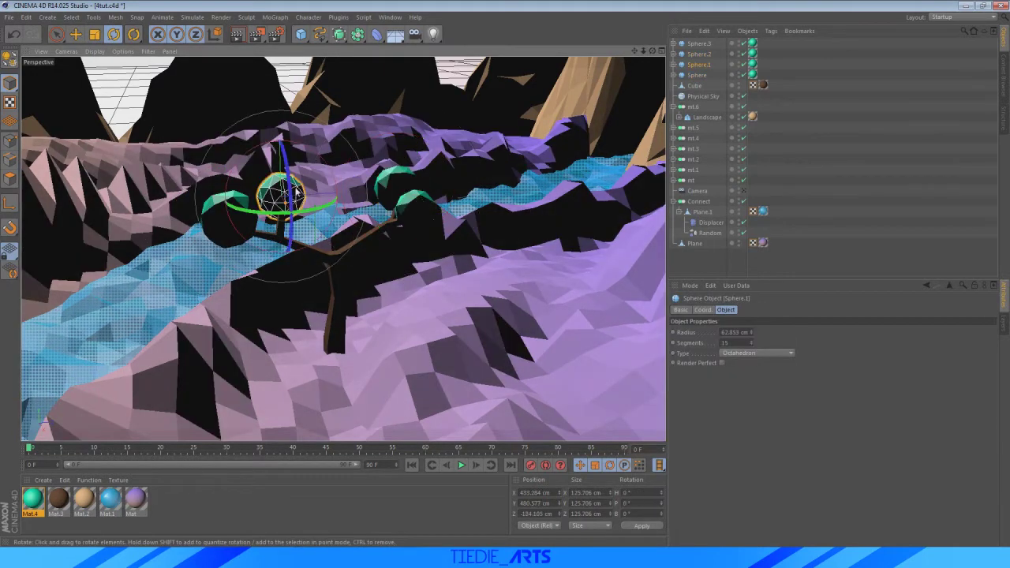
{"action": "left_click_drag", "start_coordinate": [296, 190], "coordinate": [194, 246]}
{"action": "left_click", "coordinate": [419, 210]}
{"action": "left_click_drag", "start_coordinate": [456, 205], "coordinate": [649, 137]}
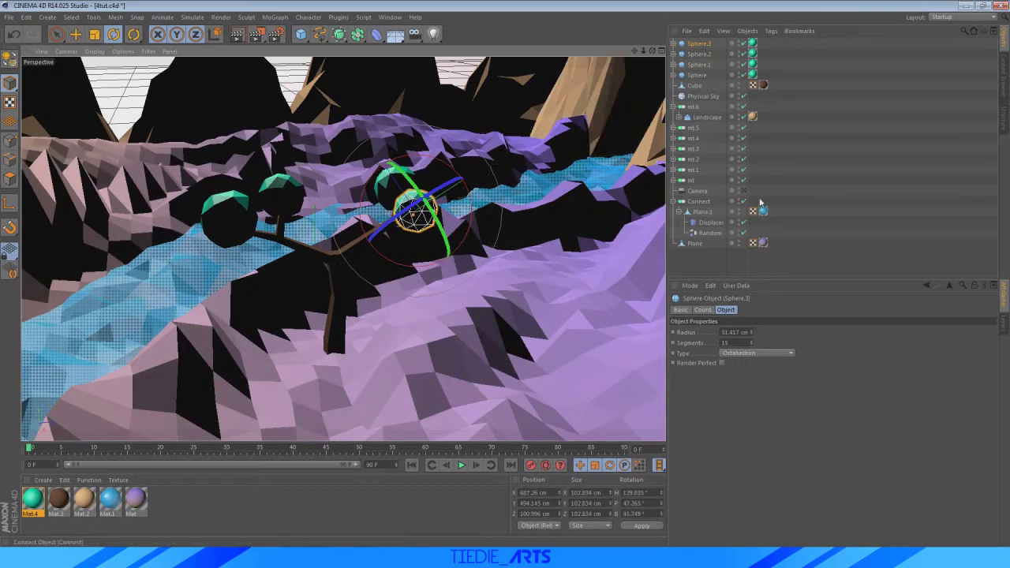
Switch to the scene camera and group the trunk cube with its four foliage spheres
{"action": "left_click", "coordinate": [742, 191]}
{"action": "left_click", "coordinate": [804, 179]}
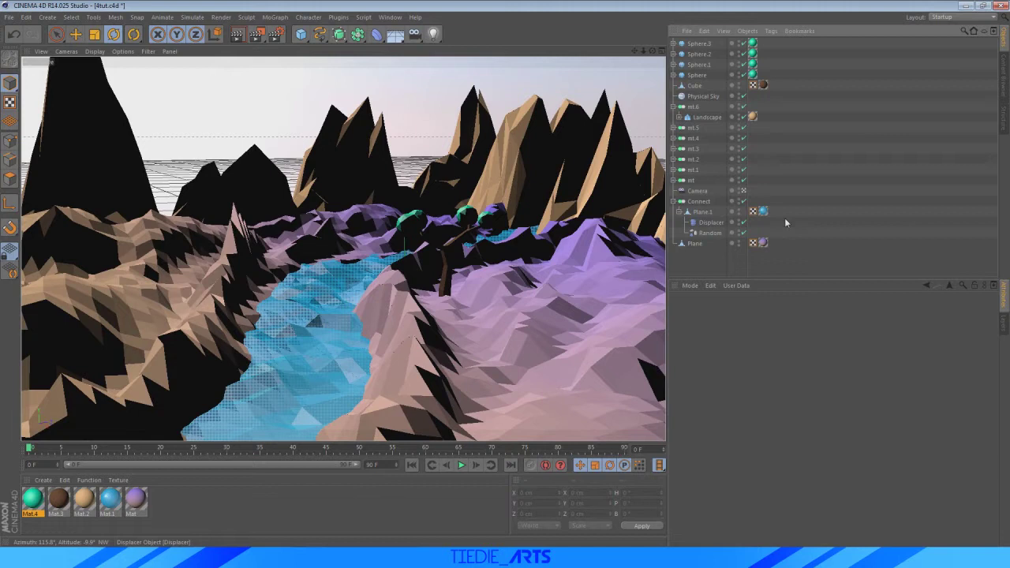
{"action": "left_click", "coordinate": [692, 87]}
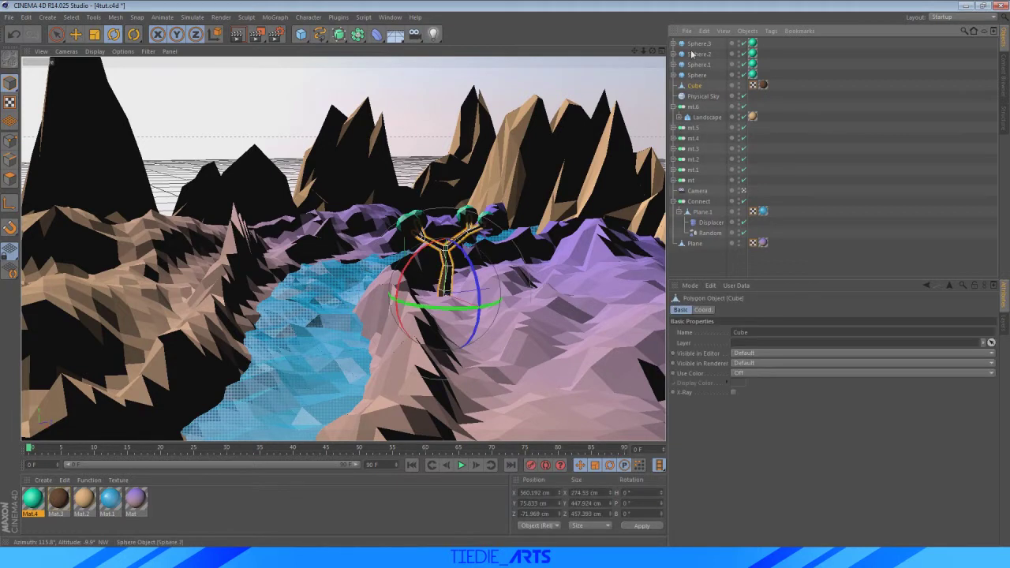
{"action": "left_click", "coordinate": [697, 45], "text": "shift"}
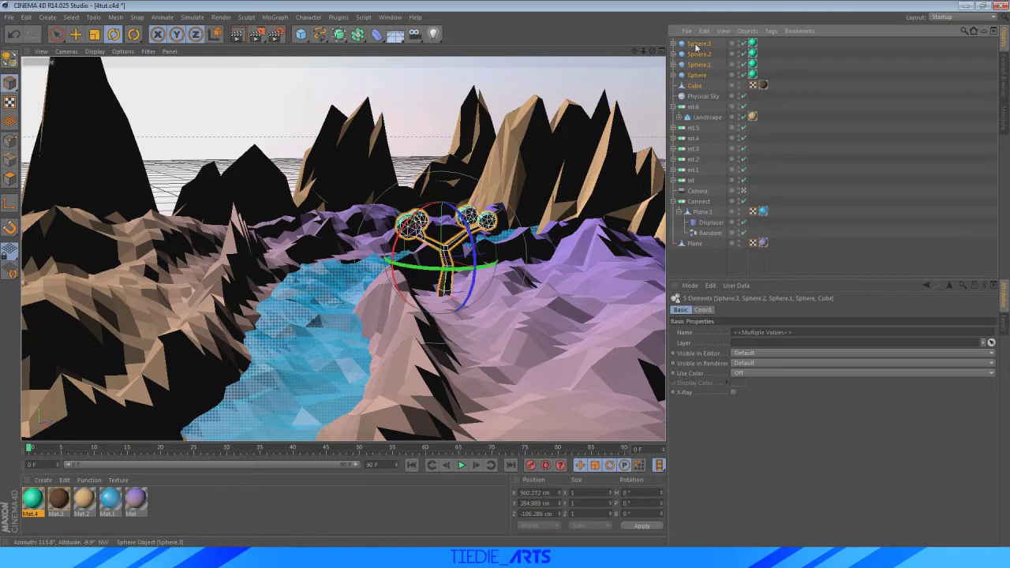
{"action": "key", "text": "alt+g"}
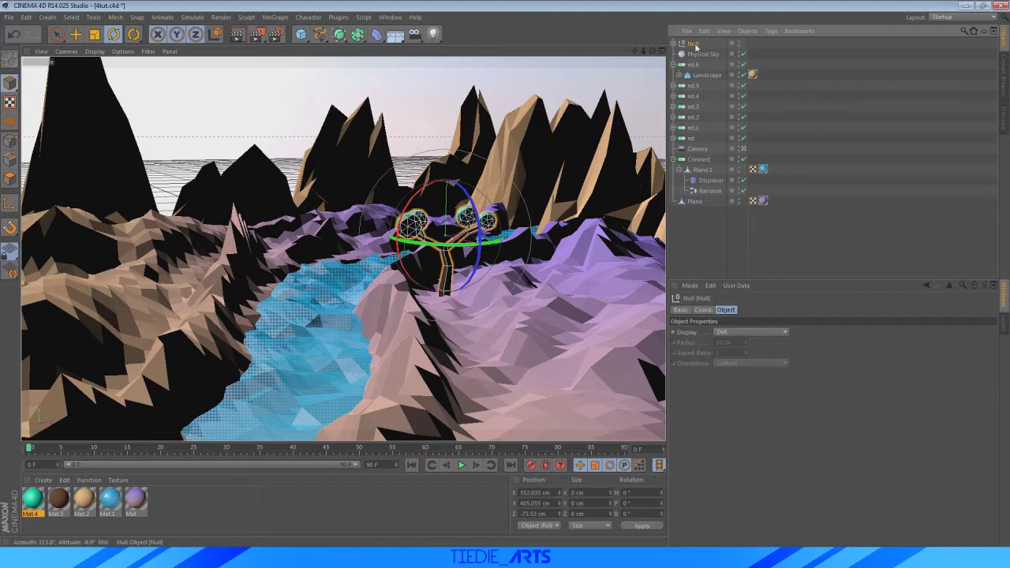
{"action": "left_click_drag", "start_coordinate": [394, 241], "coordinate": [389, 261]}
{"action": "key", "text": "ctrl+z"}
{"action": "key", "text": "ctrl+z"}
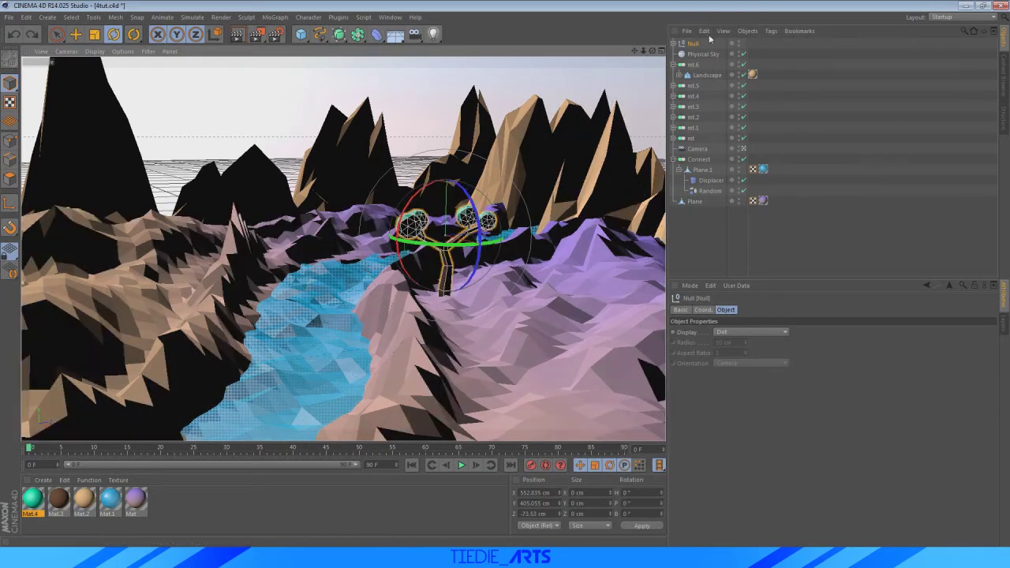
Rename the group holding the trunk and foliage as tree
{"action": "double_click", "coordinate": [694, 43]}
{"action": "type", "text": "tr"}
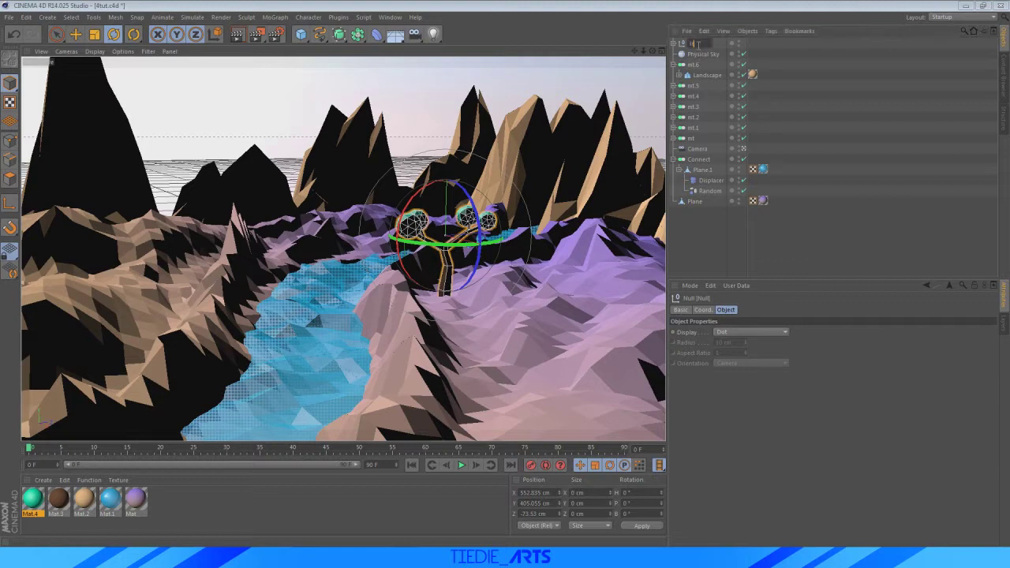
{"action": "type", "text": "ee"}
{"action": "key", "text": "Return"}
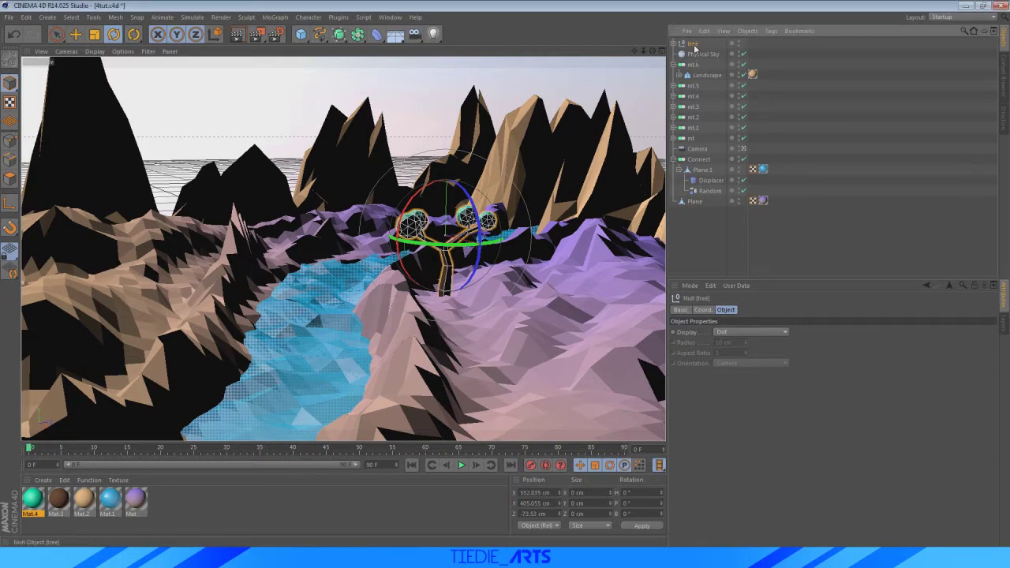
Duplicate the tree group and move the copy across the river to about X 775, Y 441, Z -1809 cm
{"action": "key", "text": "ctrl+c"}
{"action": "key", "text": "ctrl+v"}
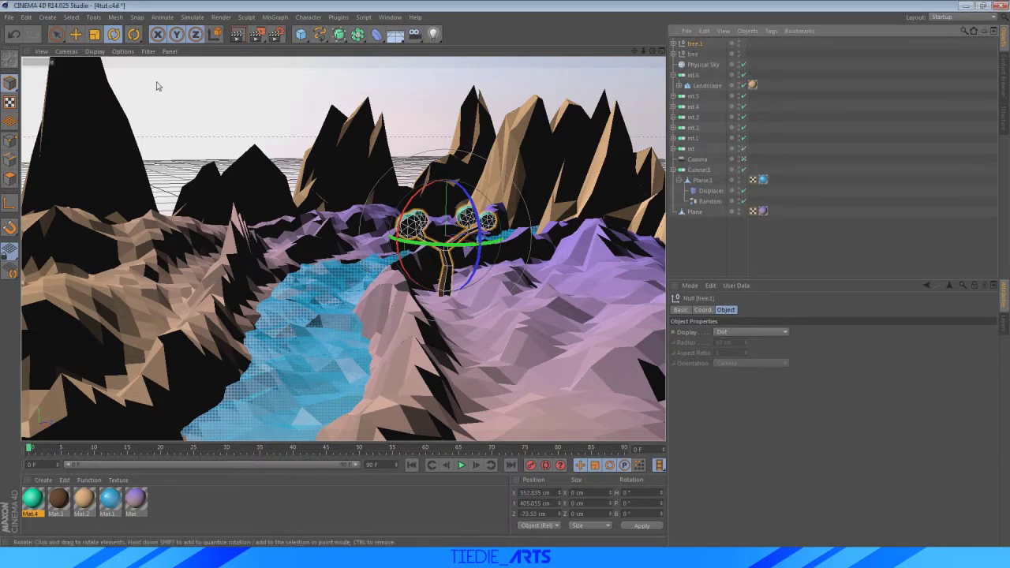
{"action": "left_click", "coordinate": [77, 35]}
{"action": "left_click_drag", "start_coordinate": [467, 262], "coordinate": [222, 254]}
{"action": "left_click_drag", "start_coordinate": [149, 169], "coordinate": [149, 148]}
{"action": "left_click_drag", "start_coordinate": [168, 254], "coordinate": [104, 206]}
{"action": "left_click_drag", "start_coordinate": [114, 161], "coordinate": [115, 172]}
Rotate the copied tree to about H 135°, P 12°, B 5° and raise it to about Y 486 cm
{"action": "left_click", "coordinate": [117, 36]}
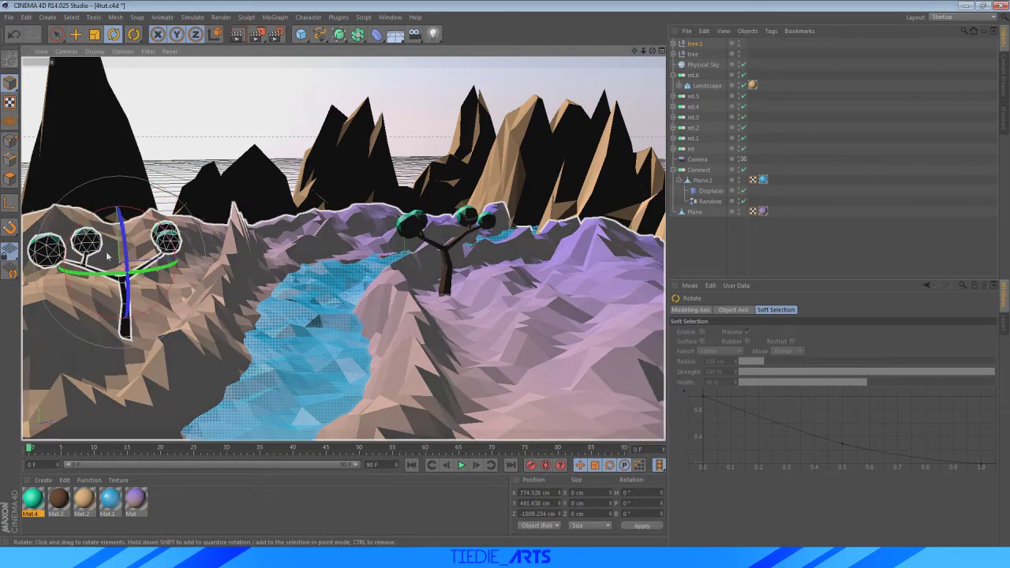
{"action": "left_click_drag", "start_coordinate": [153, 284], "coordinate": [66, 272]}
{"action": "left_click", "coordinate": [75, 34]}
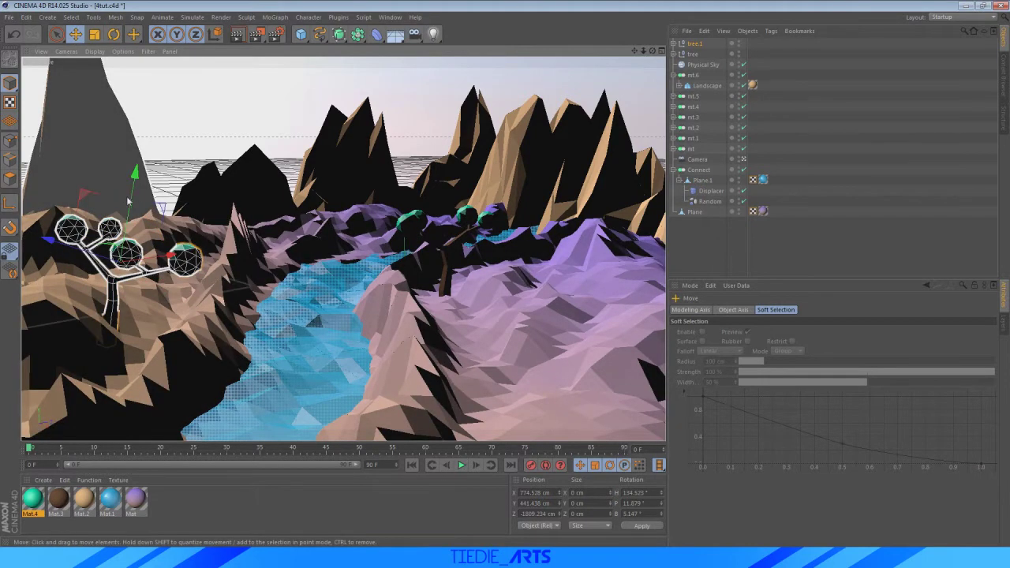
{"action": "left_click_drag", "start_coordinate": [138, 206], "coordinate": [139, 191]}
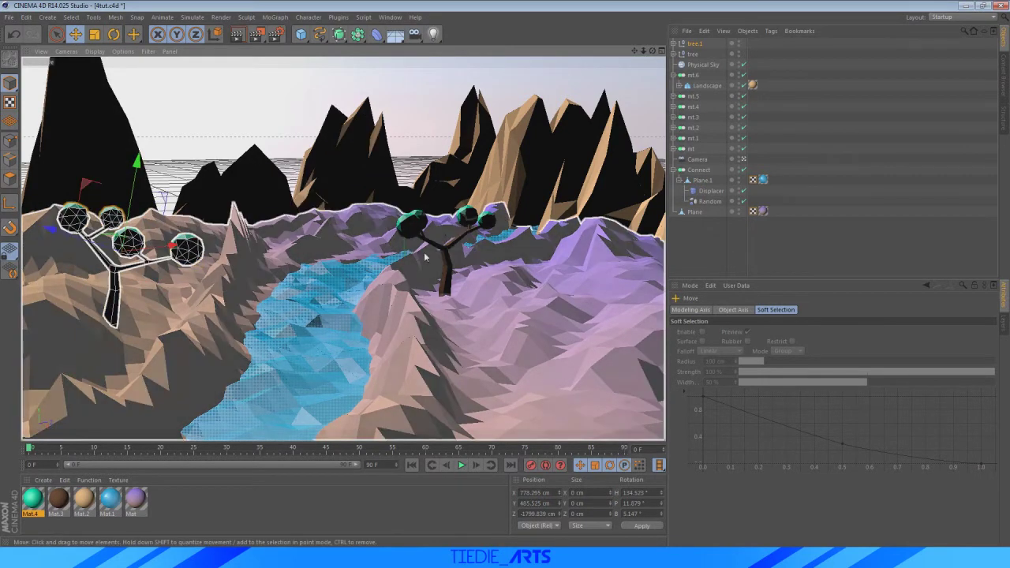
Duplicate the green foliage material and recolor the copy yellow-orange with RGB 255, 187, 0
{"action": "left_click", "coordinate": [675, 44]}
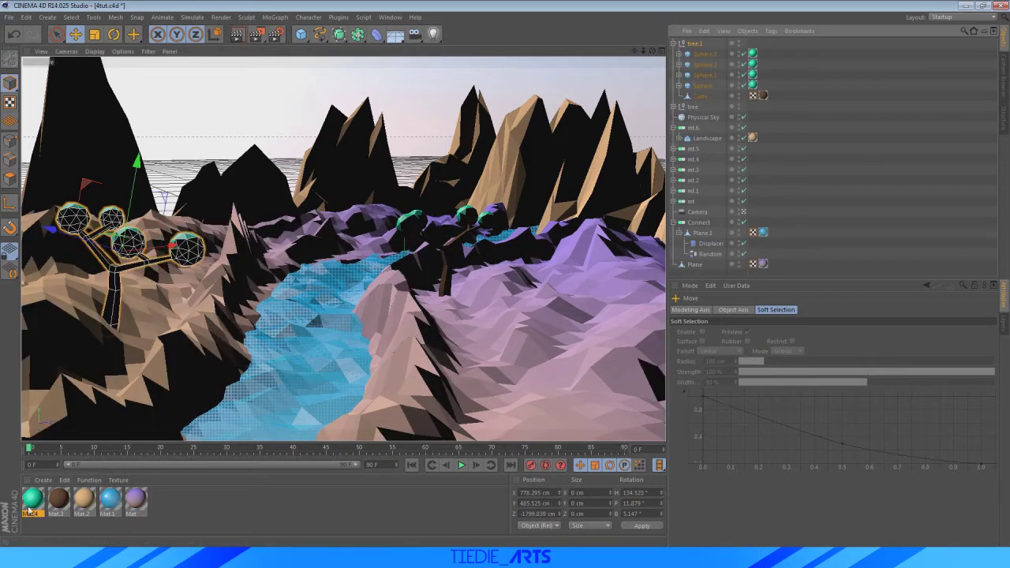
{"action": "left_click_drag", "start_coordinate": [29, 510], "coordinate": [191, 503], "text": "ctrl"}
{"action": "double_click", "coordinate": [163, 502]}
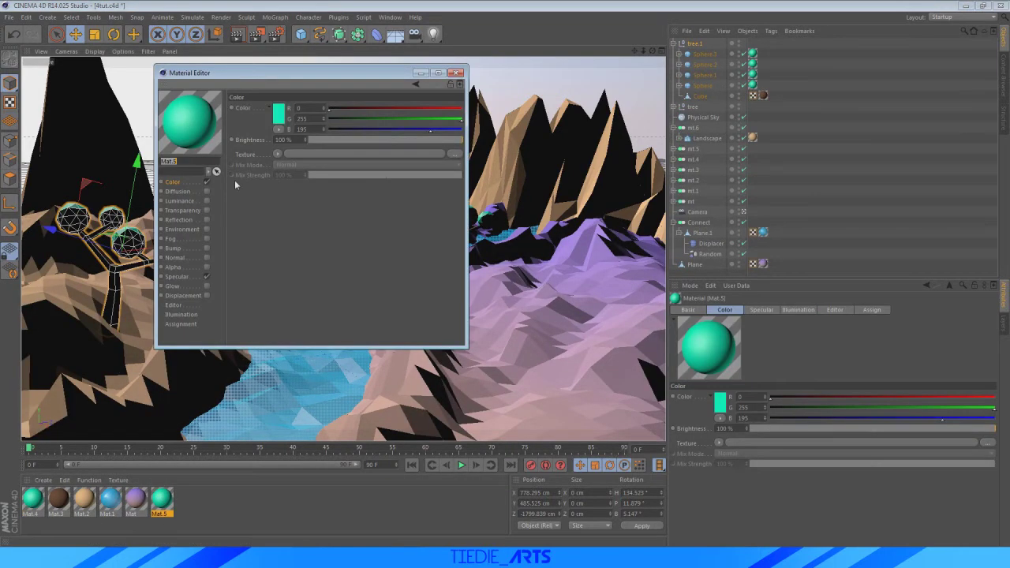
{"action": "left_click", "coordinate": [279, 115]}
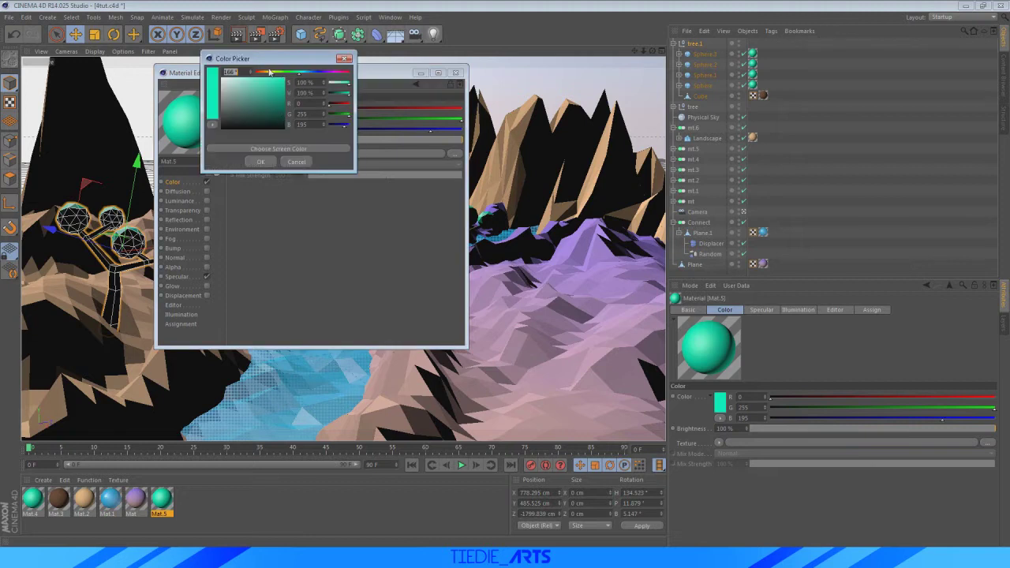
{"action": "left_click_drag", "start_coordinate": [267, 74], "coordinate": [271, 100]}
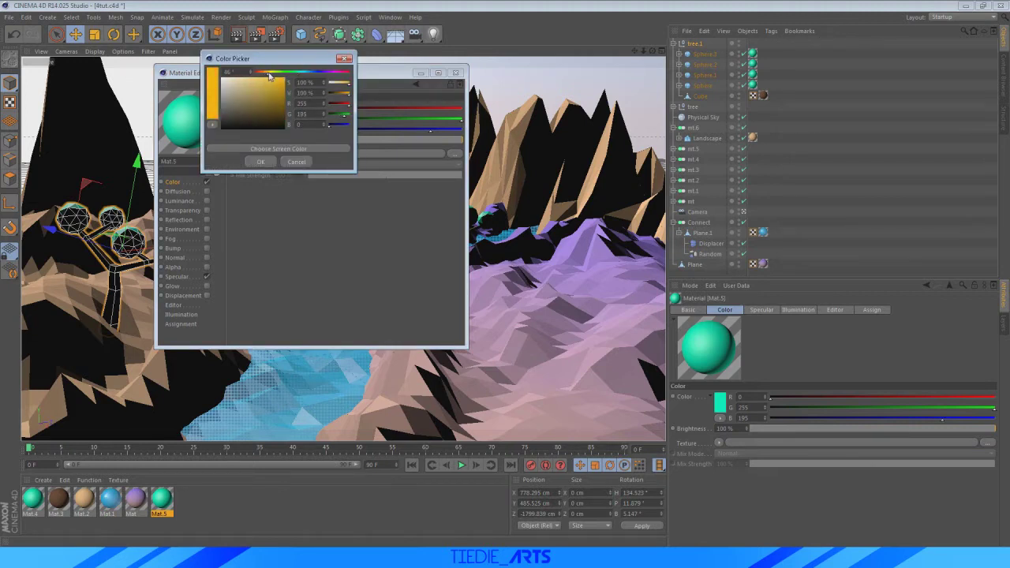
{"action": "left_click", "coordinate": [270, 163]}
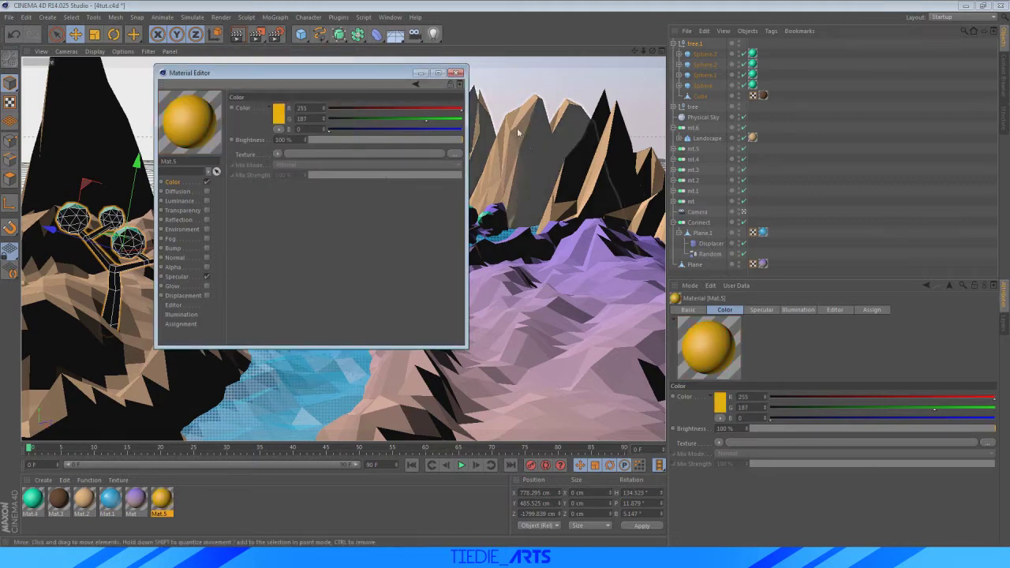
{"action": "left_click", "coordinate": [456, 72]}
Disable the Specular channel on the green foliage material Mat.4
{"action": "double_click", "coordinate": [30, 505]}
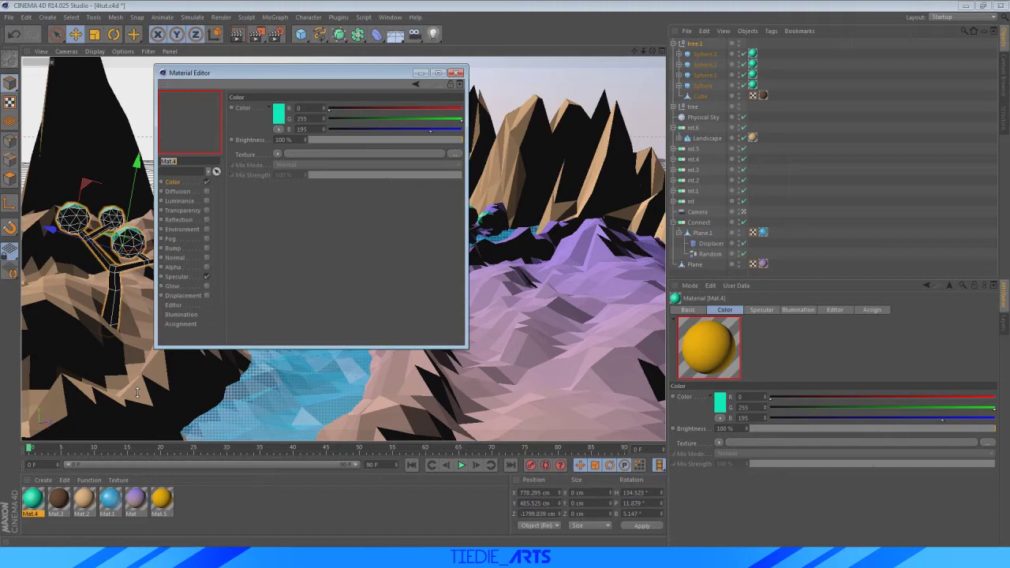
{"action": "left_click", "coordinate": [207, 276]}
{"action": "left_click", "coordinate": [456, 73]}
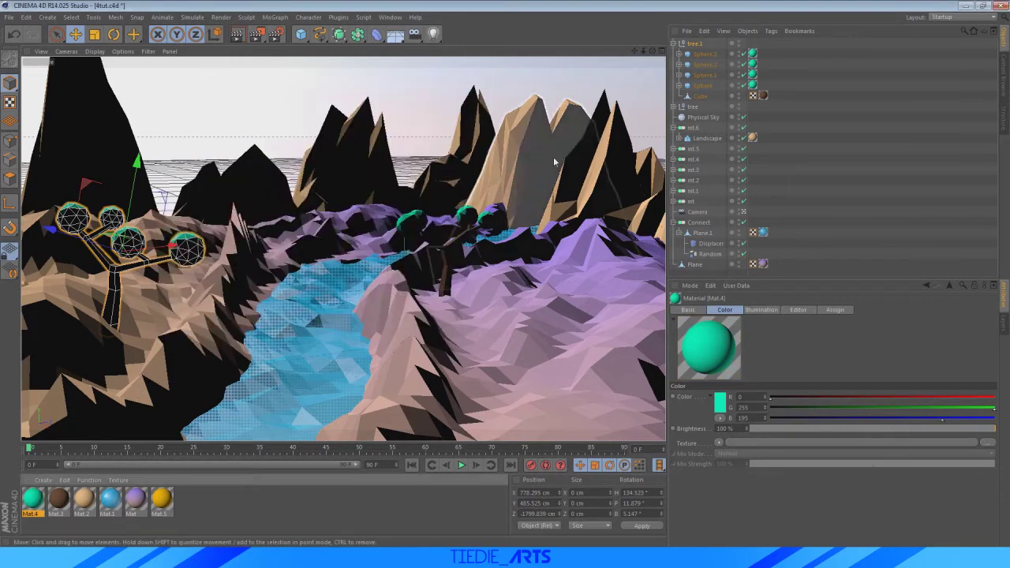
Replace the green material tags on the copied tree's four spheres with the yellow Mat.5, then collapse that tree group
{"action": "left_click", "coordinate": [754, 55]}
{"action": "left_click", "coordinate": [753, 86], "text": "shift"}
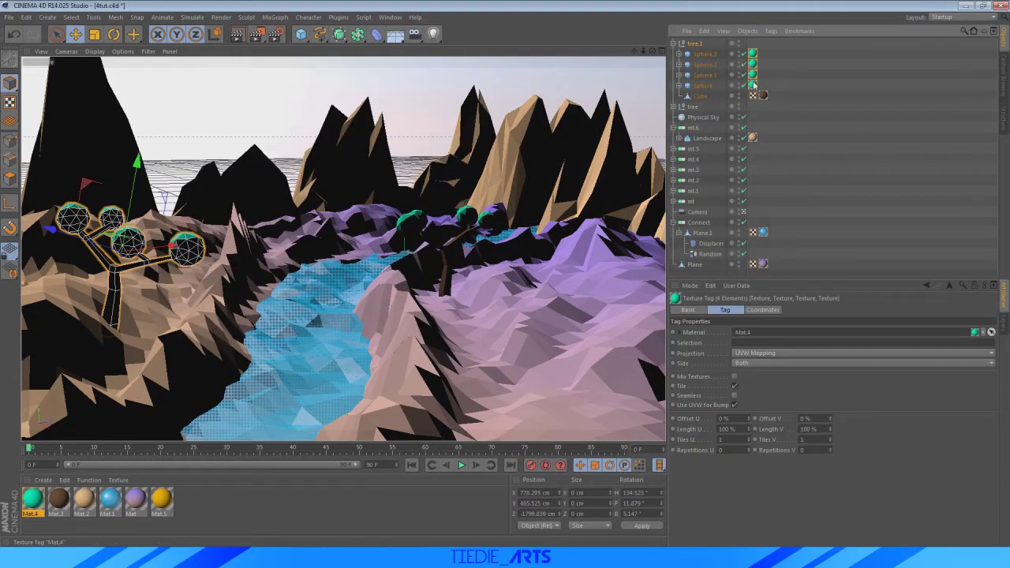
{"action": "key", "text": "Delete"}
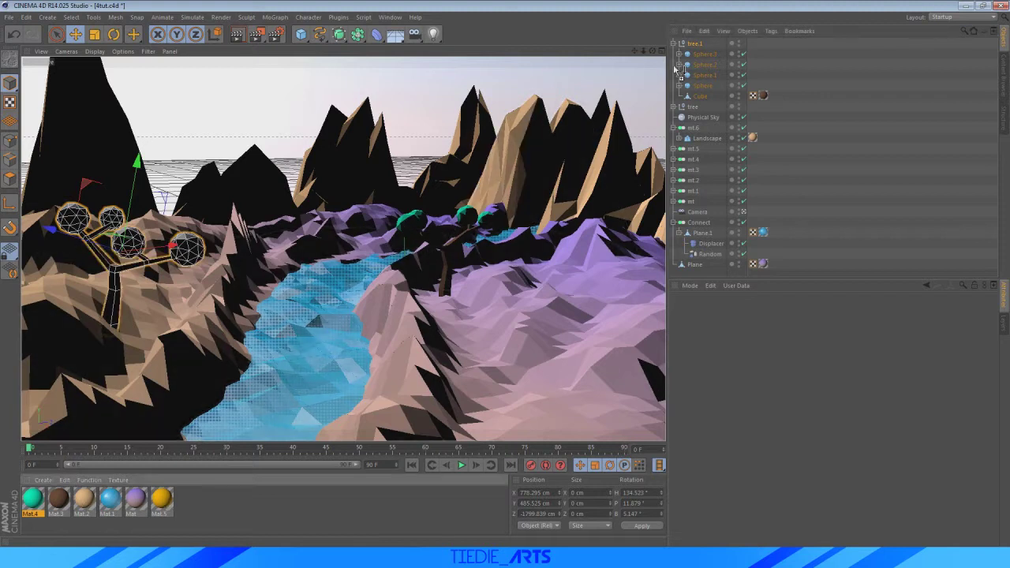
{"action": "left_click_drag", "start_coordinate": [681, 71], "coordinate": [707, 55]}
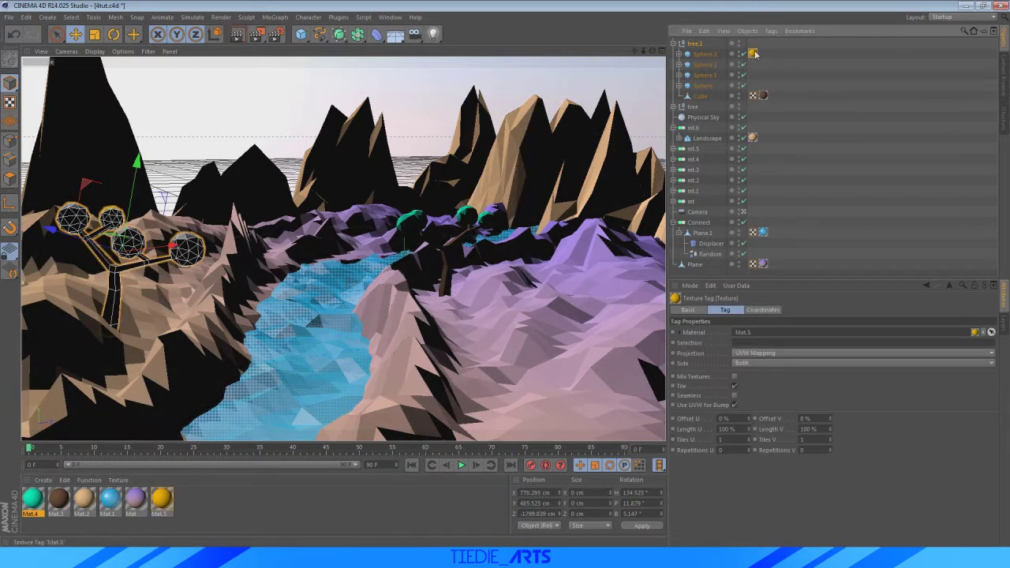
{"action": "left_click_drag", "start_coordinate": [754, 73], "coordinate": [754, 86], "text": "ctrl"}
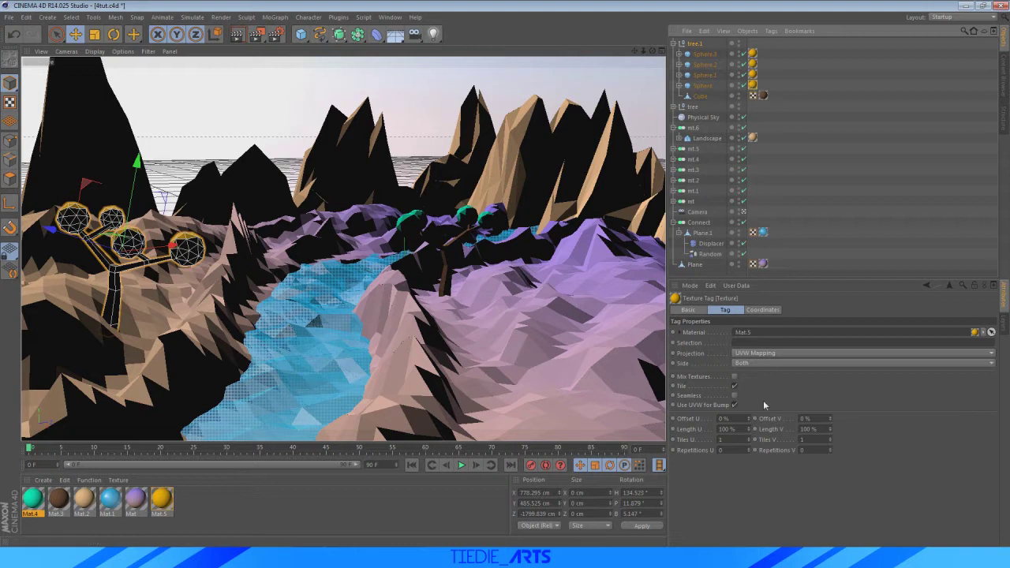
{"action": "left_click", "coordinate": [832, 207]}
{"action": "left_click", "coordinate": [673, 43]}
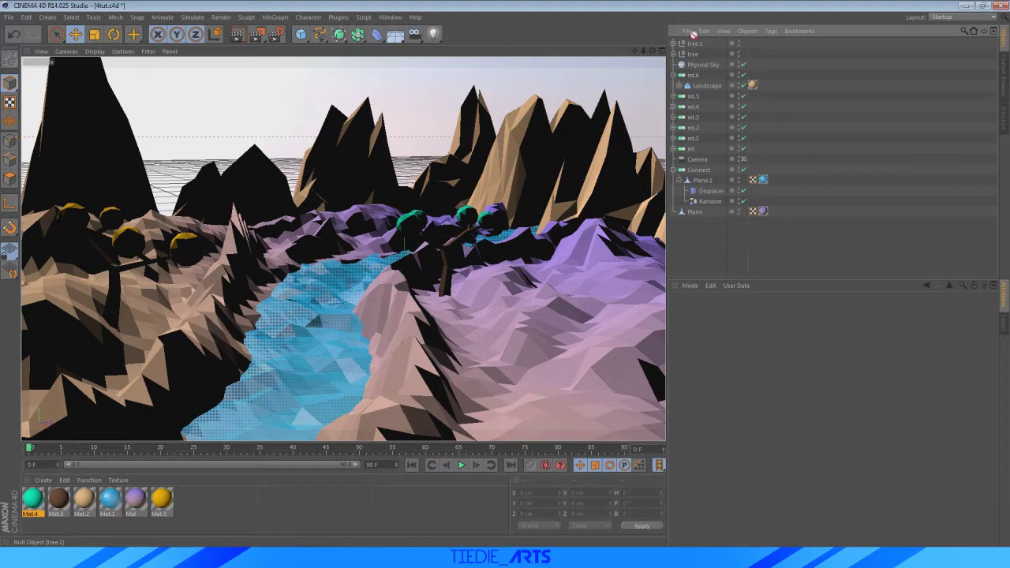
Duplicate the yellow tree group tree.1 and move the copy across the river to about X 1907, Y 326, Z -668 cm
{"action": "left_click_drag", "start_coordinate": [697, 42], "coordinate": [698, 42], "text": "ctrl"}
{"action": "left_click", "coordinate": [77, 242]}
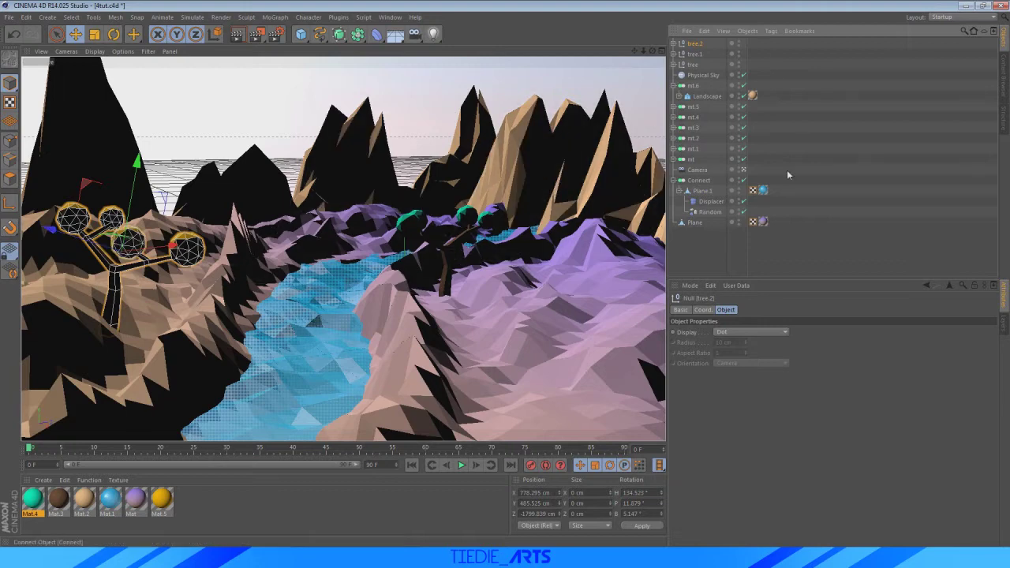
{"action": "left_click_drag", "start_coordinate": [120, 206], "coordinate": [566, 207]}
Rotate the copied tree on the near bank to about H -70°, P 7°, B -4°
{"action": "key", "text": "t"}
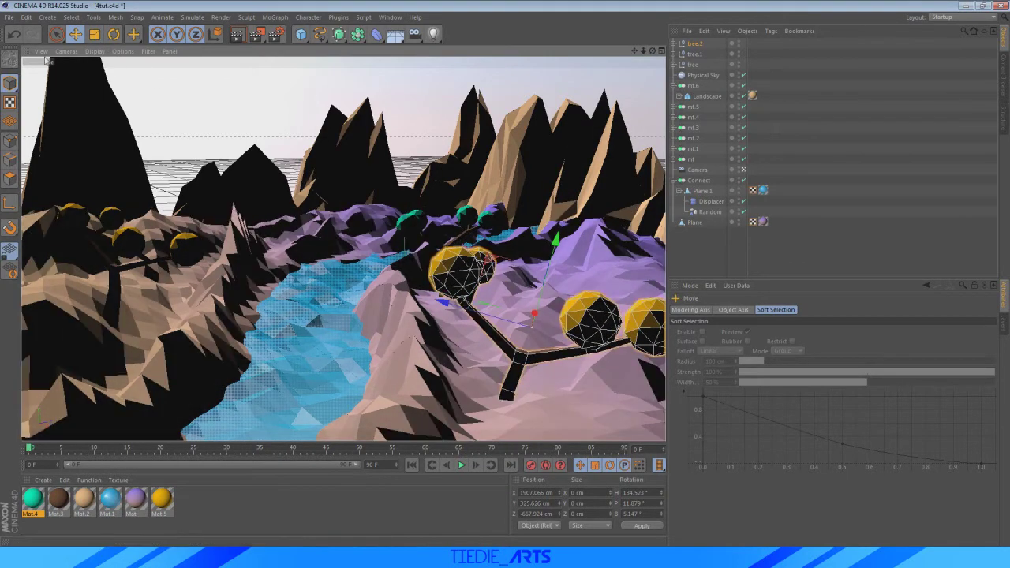
{"action": "left_click", "coordinate": [114, 34]}
{"action": "left_click_drag", "start_coordinate": [518, 303], "coordinate": [454, 315]}
{"action": "left_click_drag", "start_coordinate": [535, 294], "coordinate": [583, 285]}
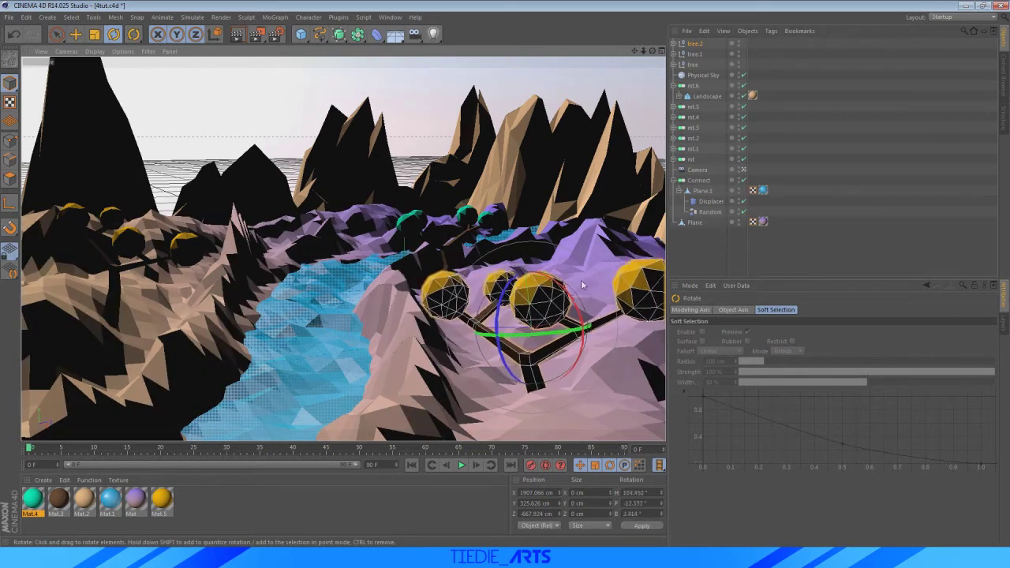
{"action": "left_click_drag", "start_coordinate": [550, 340], "coordinate": [509, 348]}
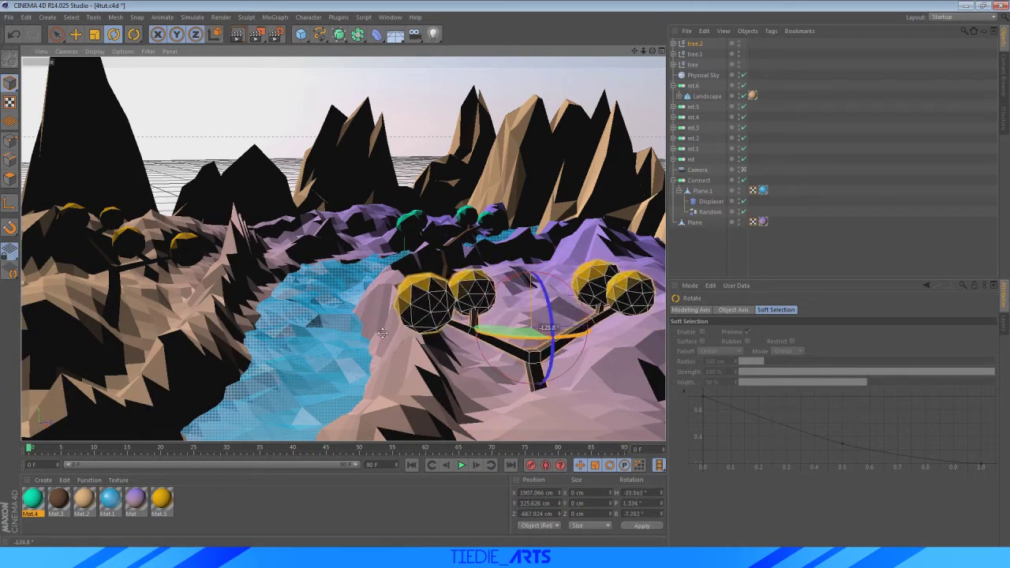
{"action": "left_click_drag", "start_coordinate": [316, 321], "coordinate": [321, 320]}
Raise the copied tree and shift it closer to the camera, to about X 2108, Y 461, Z -812 cm
{"action": "left_click", "coordinate": [77, 35]}
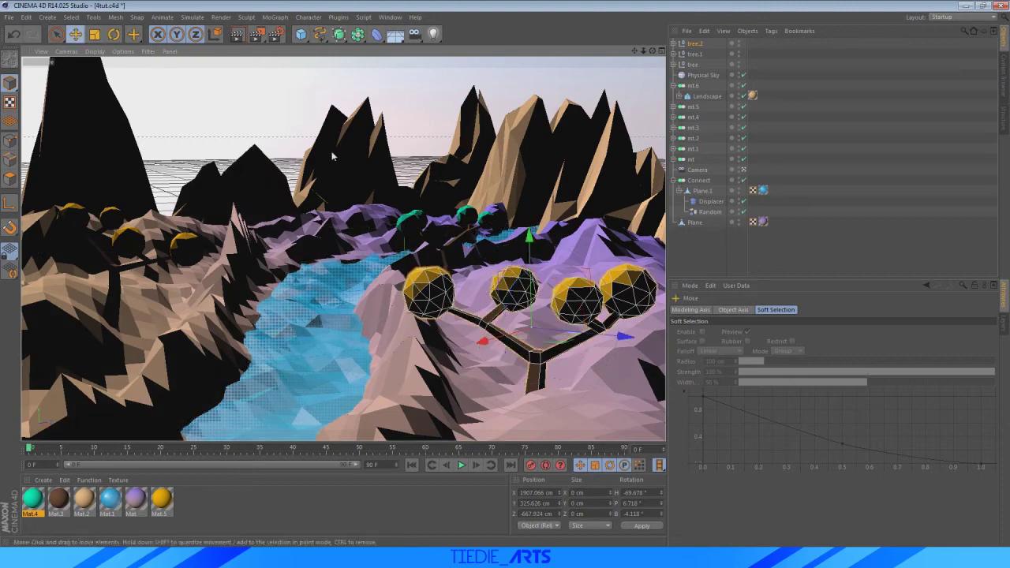
{"action": "left_click_drag", "start_coordinate": [539, 268], "coordinate": [500, 300]}
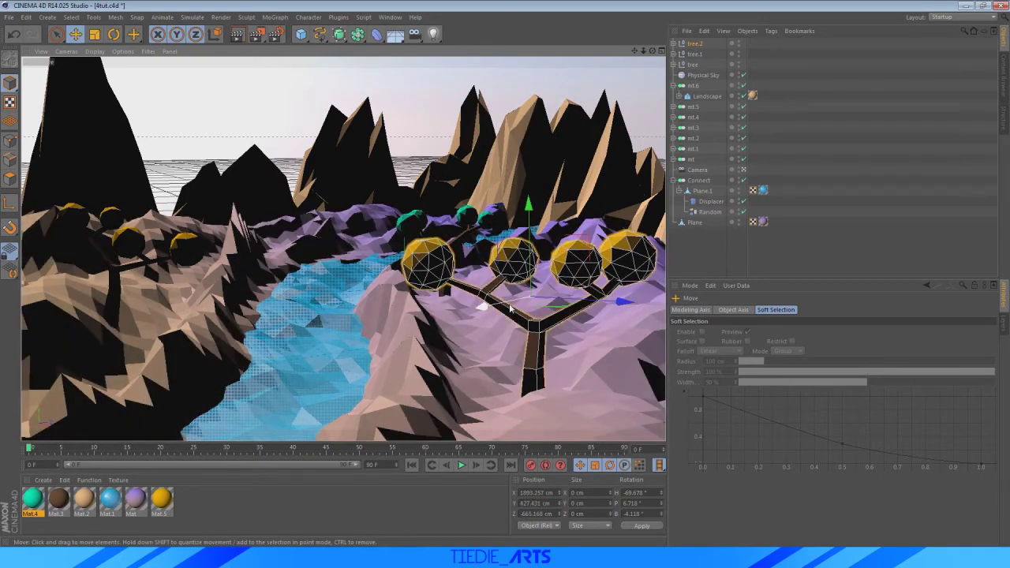
{"action": "left_click_drag", "start_coordinate": [581, 323], "coordinate": [632, 326]}
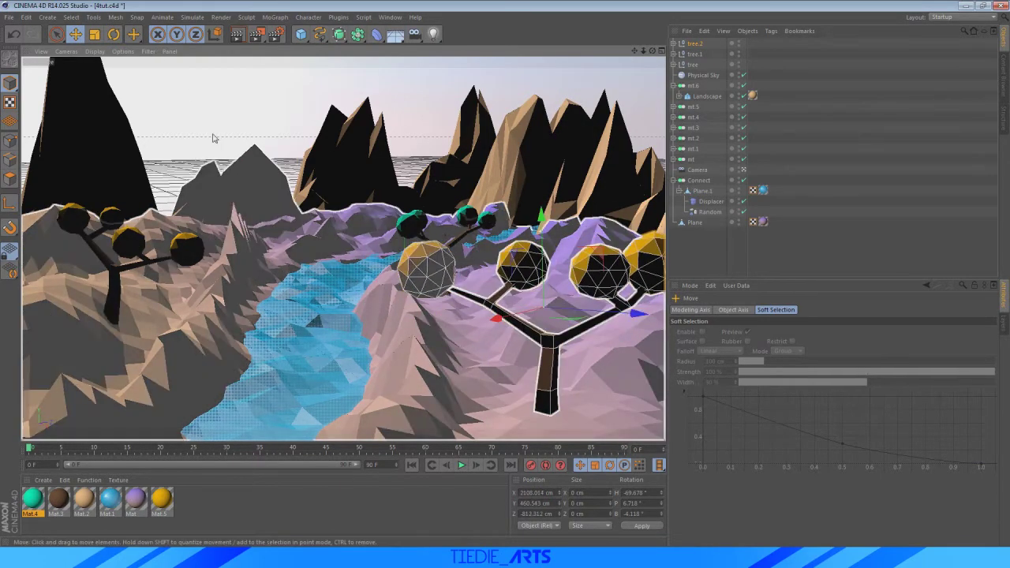
Turn the copied tree to about H -175°, P 2°, B 8° and move it to about X 2250, Y 496, Z -608 cm
{"action": "left_click", "coordinate": [113, 35]}
{"action": "left_click_drag", "start_coordinate": [557, 315], "coordinate": [418, 318]}
{"action": "key", "text": "e"}
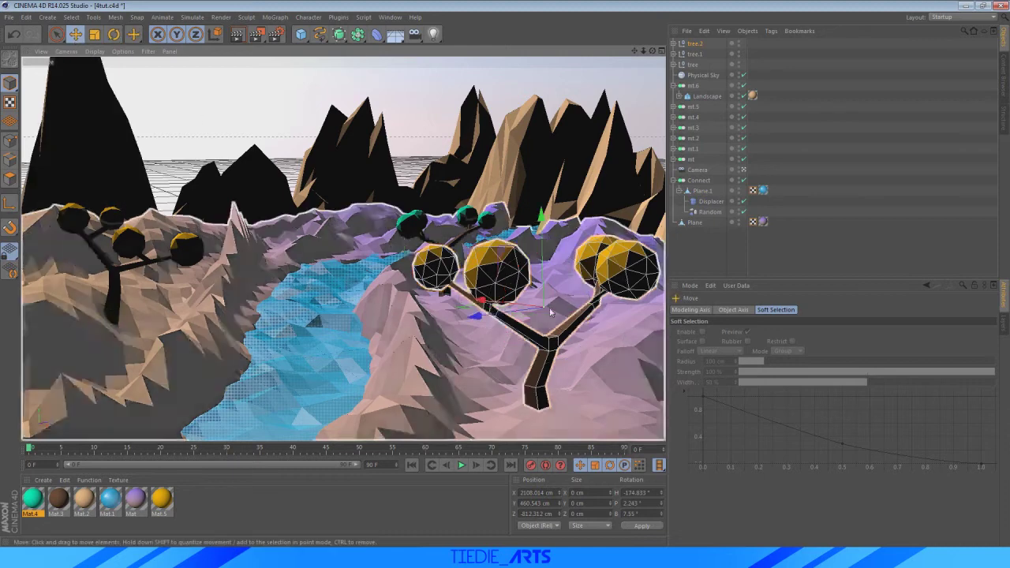
{"action": "left_click_drag", "start_coordinate": [514, 319], "coordinate": [628, 281]}
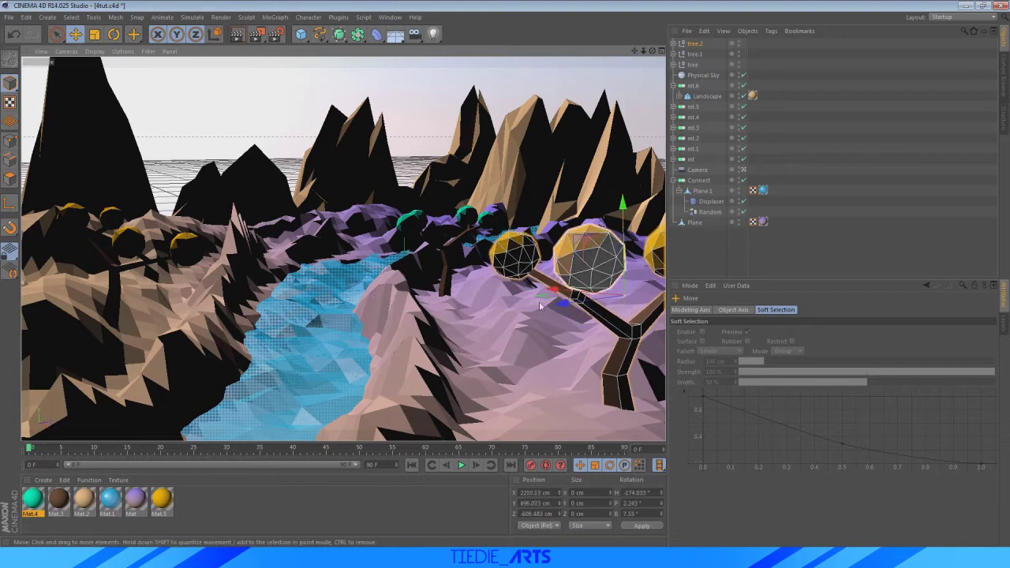
Create a magenta material with RGB 255, 0, 153 and disable its Specular channel
{"action": "double_click", "coordinate": [227, 517]}
{"action": "double_click", "coordinate": [32, 499]}
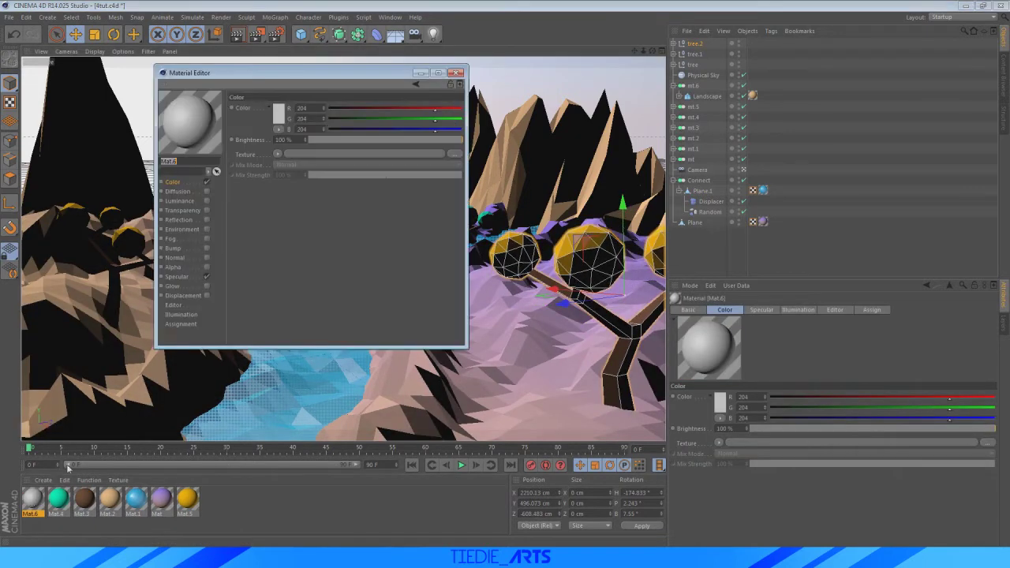
{"action": "left_click", "coordinate": [279, 115]}
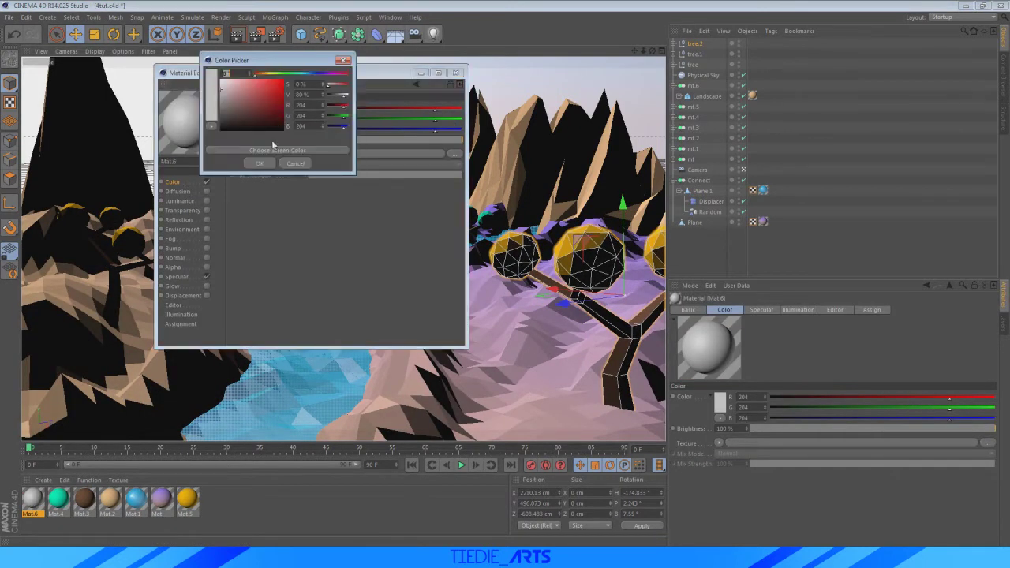
{"action": "left_click_drag", "start_coordinate": [310, 75], "coordinate": [342, 77]}
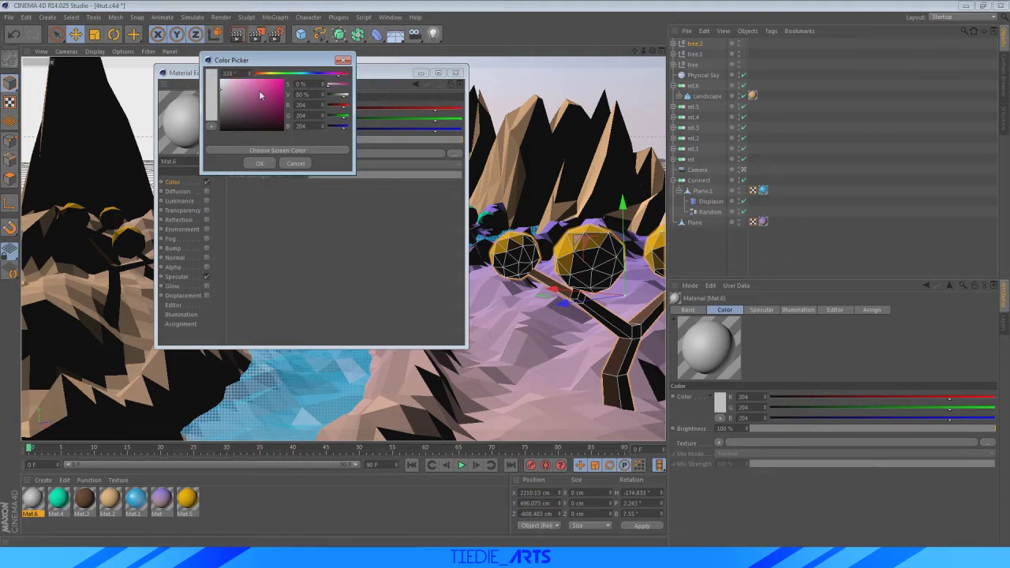
{"action": "left_click_drag", "start_coordinate": [260, 95], "coordinate": [308, 67]}
{"action": "left_click", "coordinate": [259, 163]}
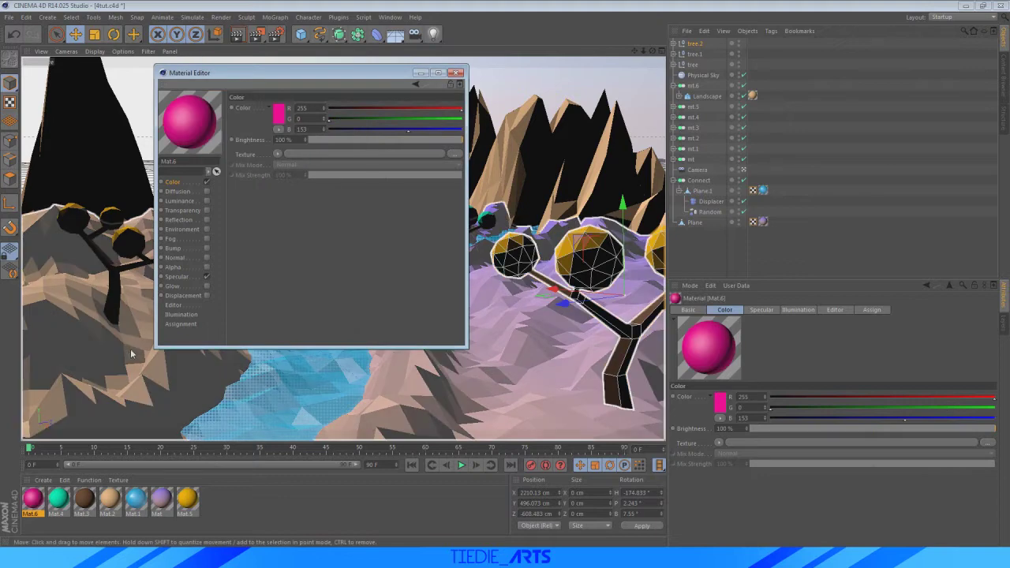
{"action": "left_click", "coordinate": [457, 73]}
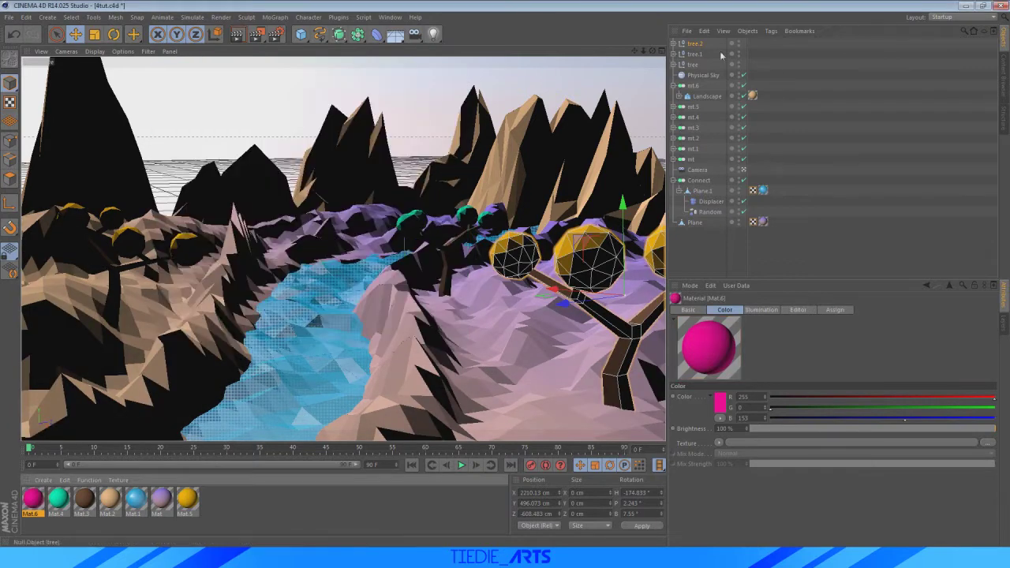
Replace the yellow material tags on tree.2's four spheres with the magenta Mat.6, then collapse the group and deselect it
{"action": "left_click", "coordinate": [673, 44]}
{"action": "left_click", "coordinate": [753, 53]}
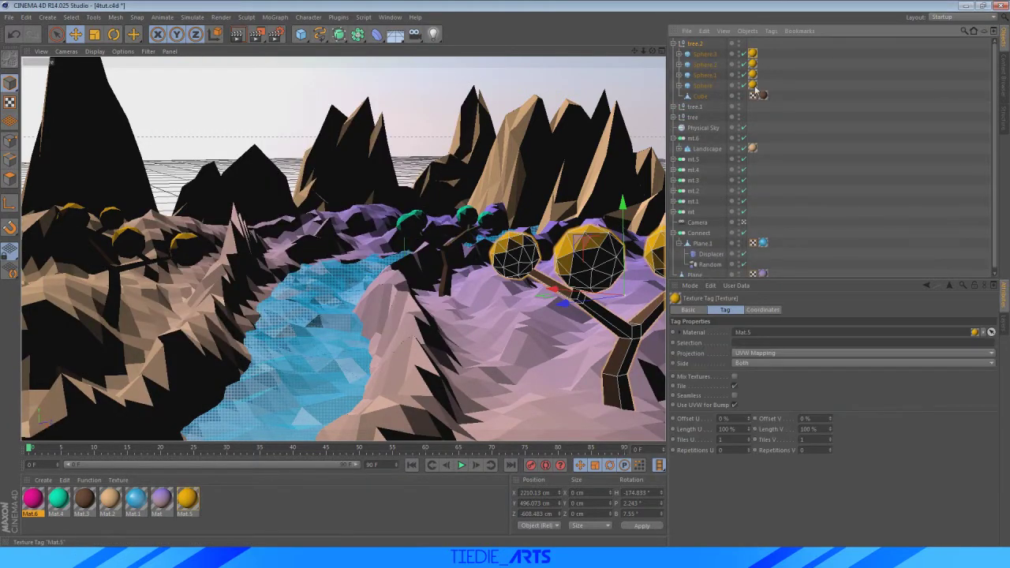
{"action": "left_click", "coordinate": [754, 85], "text": "shift"}
{"action": "key", "text": "Delete"}
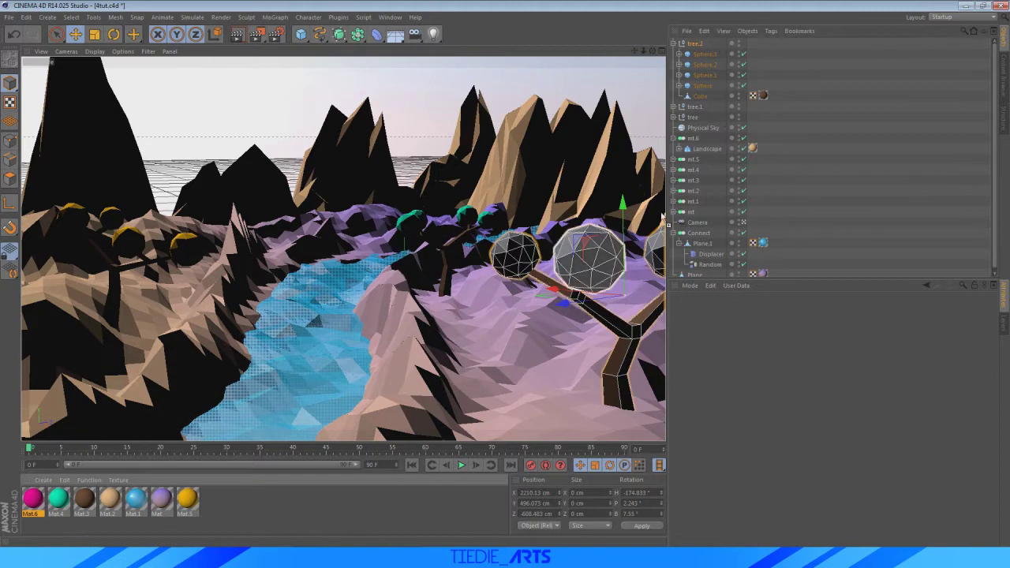
{"action": "left_click_drag", "start_coordinate": [708, 60], "coordinate": [754, 85]}
{"action": "left_click", "coordinate": [675, 43]}
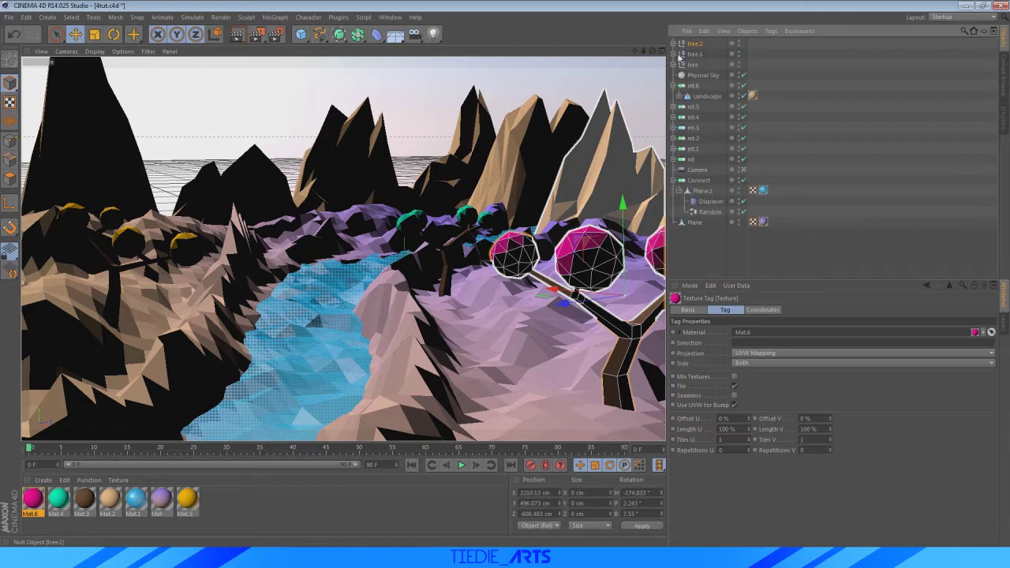
{"action": "left_click", "coordinate": [785, 275]}
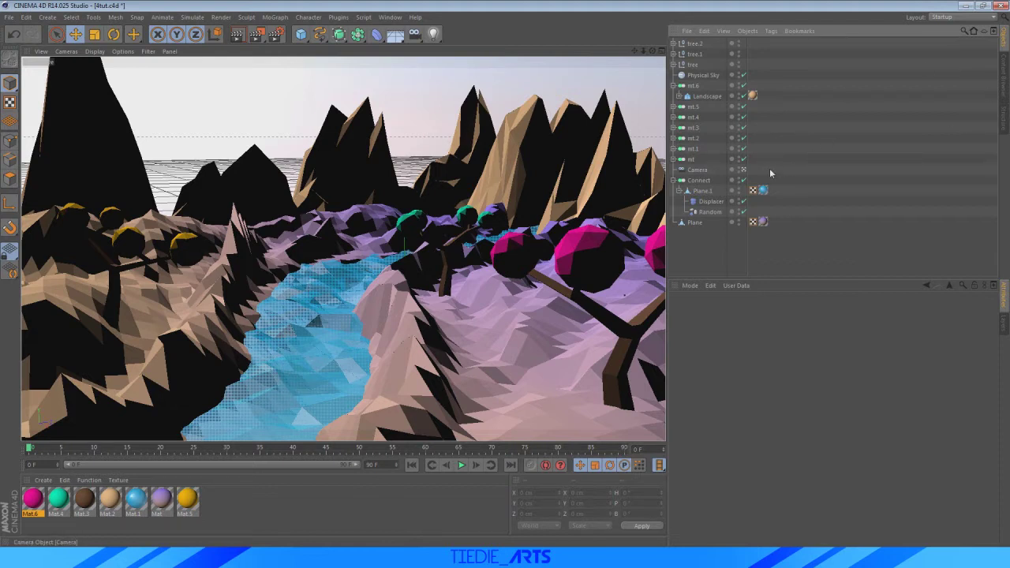
Leave the camera view to see the whole landscape and add a Plane primitive
{"action": "left_click", "coordinate": [742, 169]}
{"action": "left_click_drag", "start_coordinate": [648, 183], "coordinate": [561, 198], "text": "alt"}
{"action": "scroll", "coordinate": [552, 197], "scroll_direction": "down", "scroll_amount": 8}
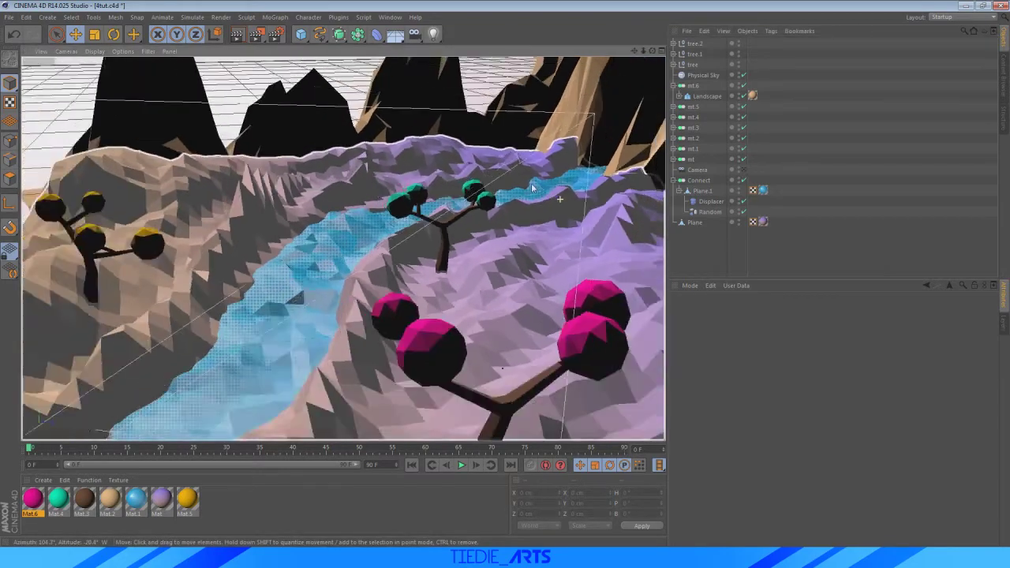
{"action": "left_click_drag", "start_coordinate": [406, 229], "coordinate": [448, 208], "text": "alt"}
{"action": "left_click_drag", "start_coordinate": [653, 51], "coordinate": [592, 142]}
{"action": "left_click", "coordinate": [301, 34]}
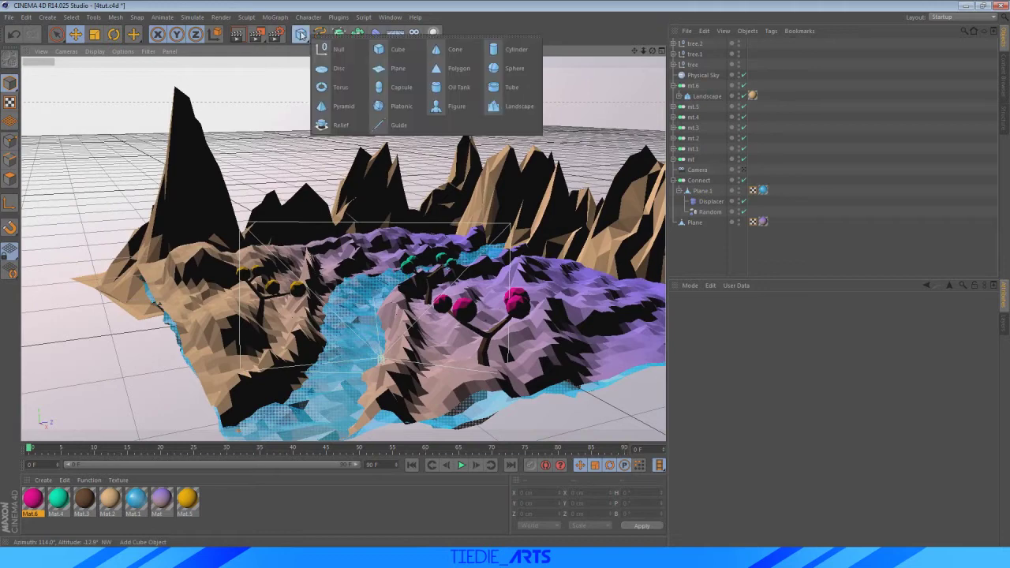
{"action": "left_click", "coordinate": [392, 71]}
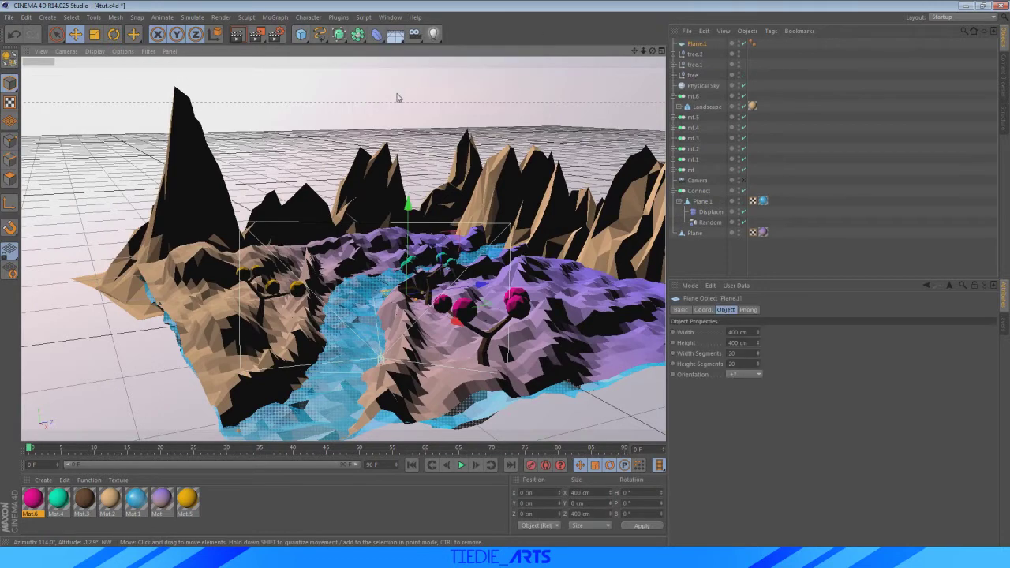
Raise the new plane to about Y 1468 cm, rotate it to about H -33°, P 24°, B 86°, and scale it to about 20,625 cm square
{"action": "left_click", "coordinate": [114, 34]}
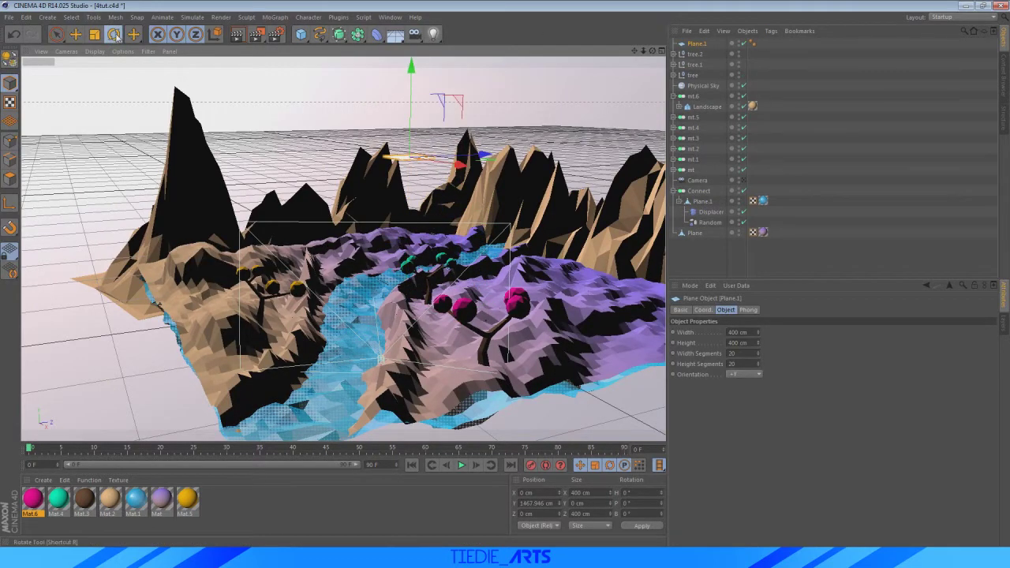
{"action": "left_click_drag", "start_coordinate": [418, 163], "coordinate": [418, 237]}
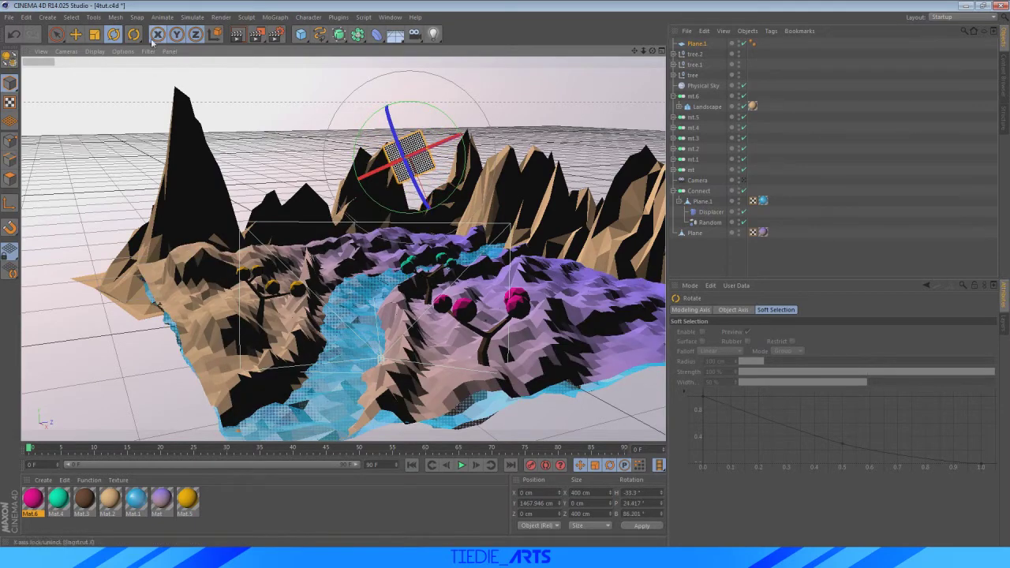
{"action": "left_click", "coordinate": [94, 34]}
{"action": "left_click_drag", "start_coordinate": [454, 142], "coordinate": [469, 128]}
Move the plane behind the mountains to about X -9998, Y 731, Z 6968 cm and enlarge it to about 30,515 cm square in the camera view
{"action": "key", "text": "e"}
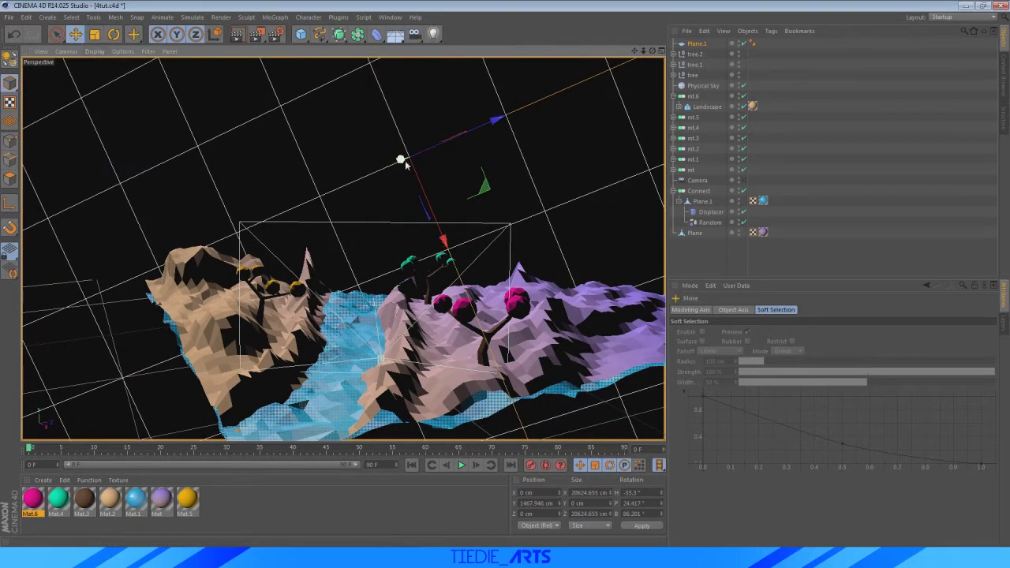
{"action": "left_click_drag", "start_coordinate": [401, 160], "coordinate": [443, 149]}
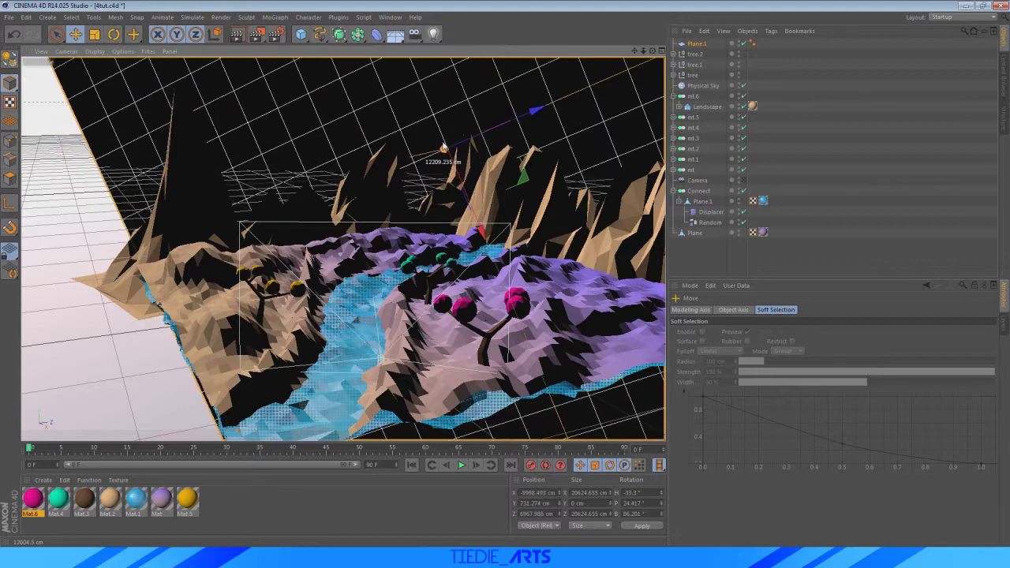
{"action": "left_click", "coordinate": [743, 180]}
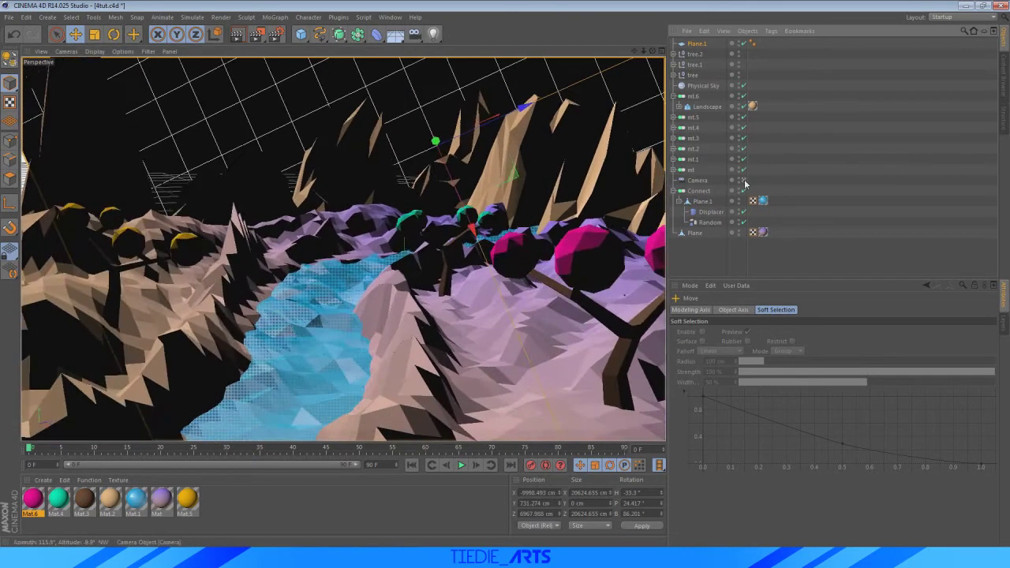
{"action": "left_click", "coordinate": [95, 35]}
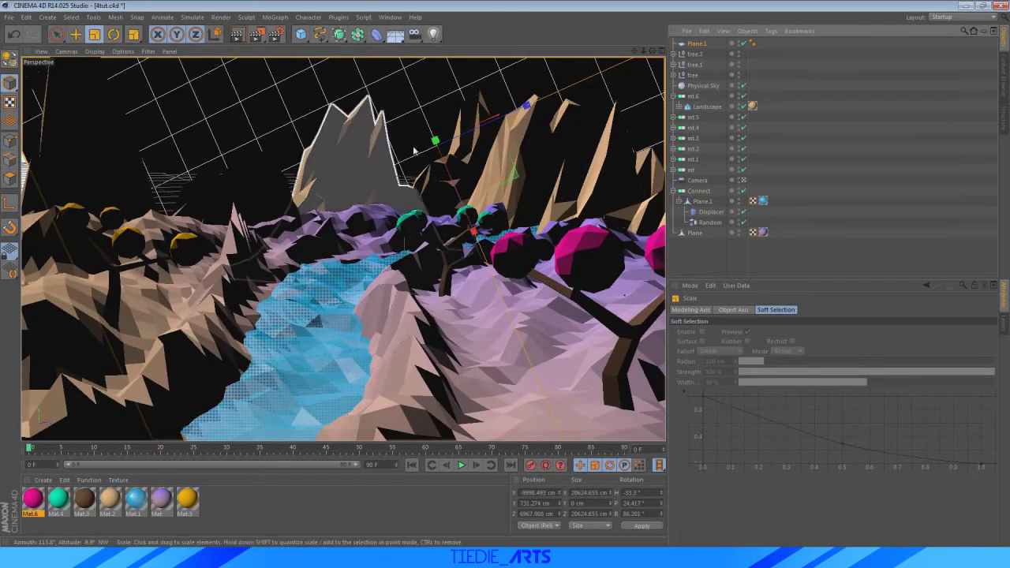
{"action": "left_click_drag", "start_coordinate": [494, 127], "coordinate": [518, 120]}
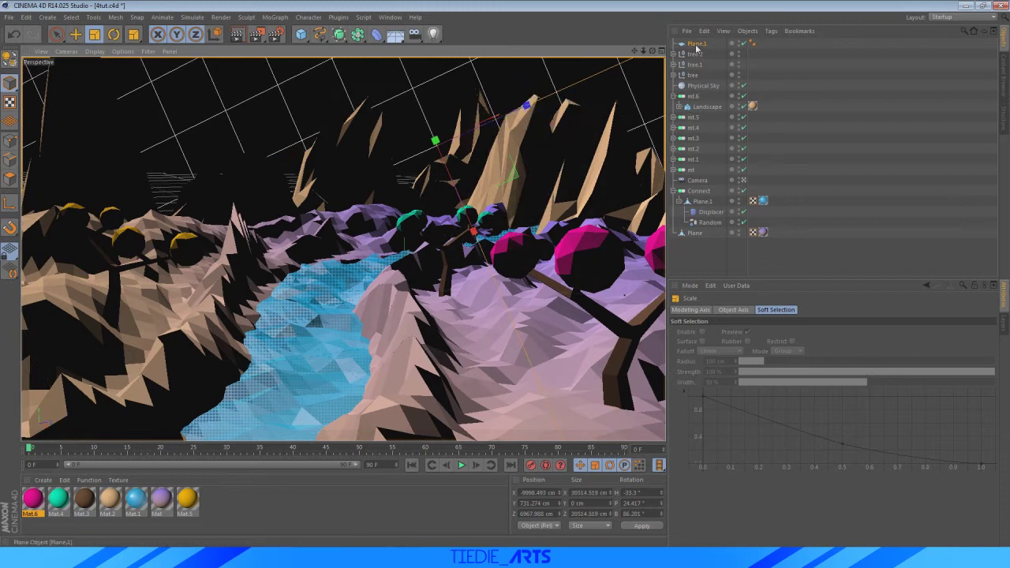
Delete the backdrop plane's Phong tag and set its width segments to 75 and height segments to 65
{"action": "left_click", "coordinate": [753, 44]}
{"action": "left_click", "coordinate": [697, 43]}
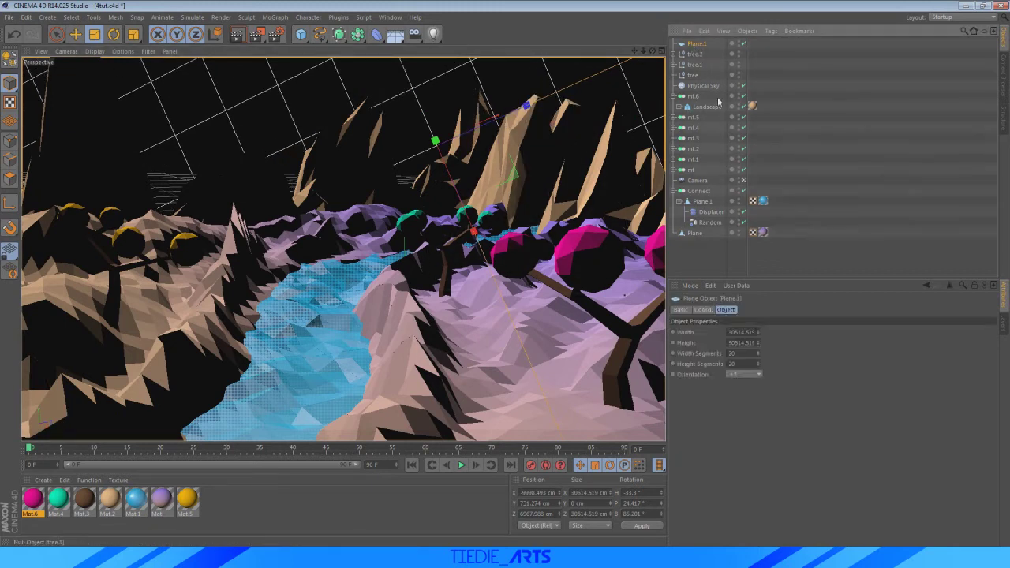
{"action": "left_click", "coordinate": [745, 353]}
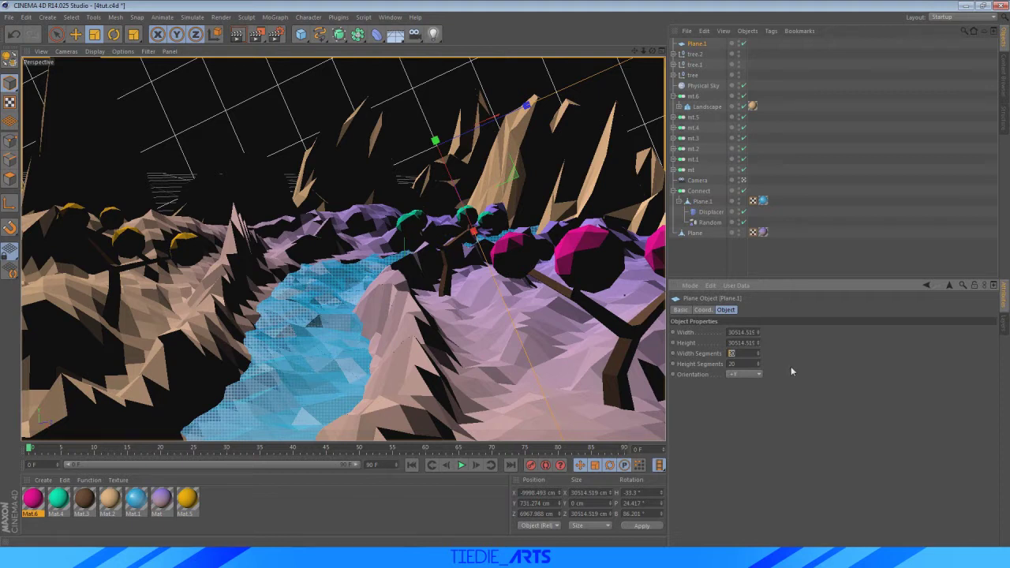
{"action": "type", "text": "4"}
{"action": "left_click", "coordinate": [743, 364]}
{"action": "type", "text": "65"}
{"action": "key", "text": "Return"}
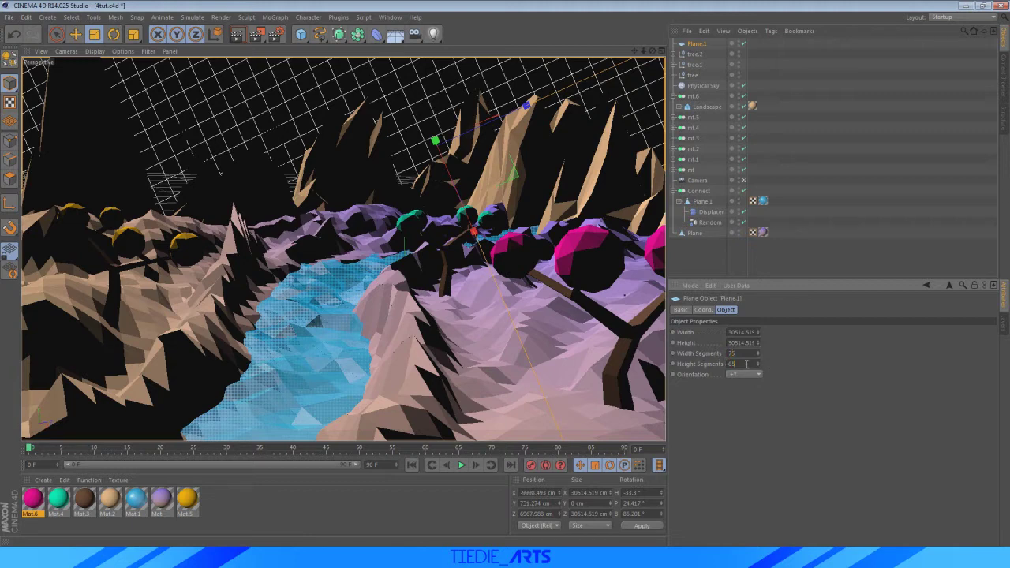
{"action": "key", "text": "Return"}
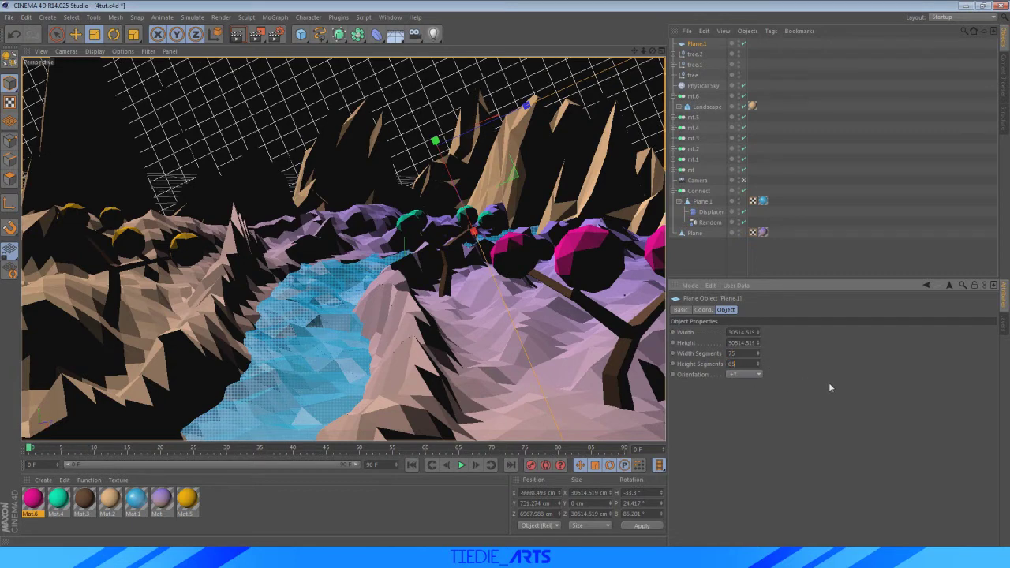
Create a new material and set its color to orange with RGB 255, 97, 0
{"action": "double_click", "coordinate": [256, 502]}
{"action": "double_click", "coordinate": [35, 499]}
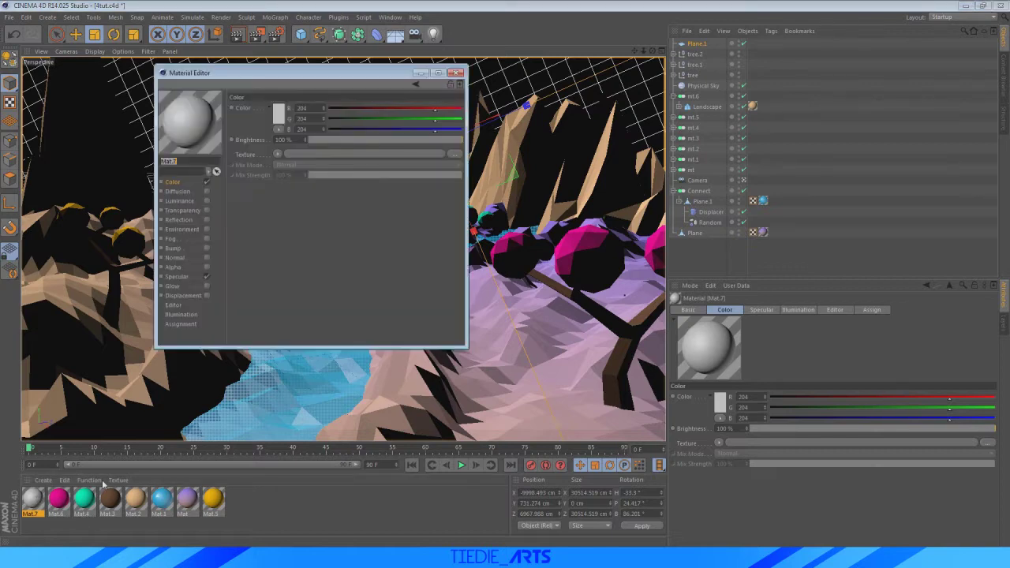
{"action": "left_click", "coordinate": [280, 116]}
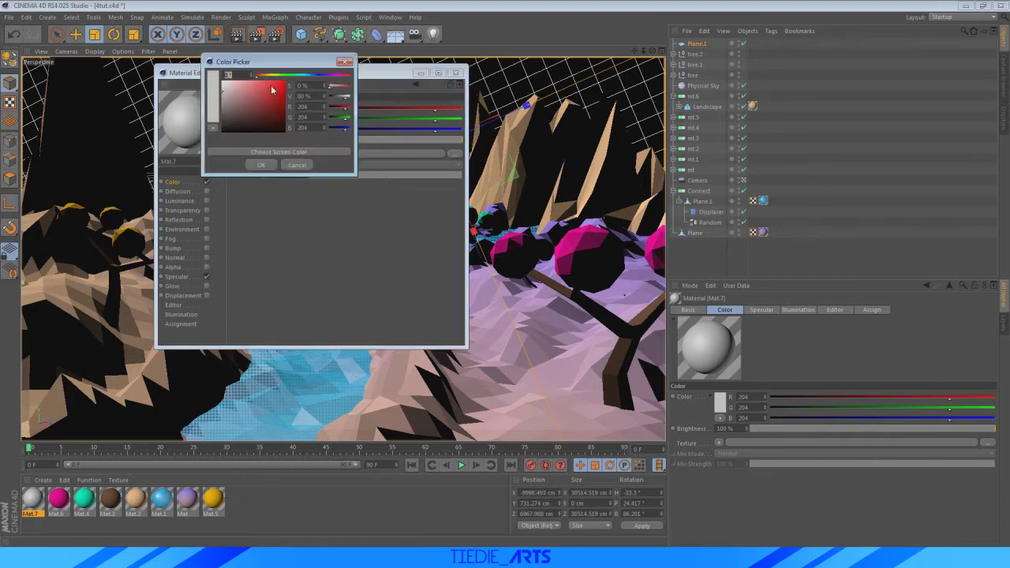
{"action": "left_click_drag", "start_coordinate": [275, 77], "coordinate": [286, 76]}
{"action": "mouse_move", "coordinate": [318, 75]}
{"action": "left_mouse_down"}
{"action": "mouse_move", "coordinate": [352, 74]}
{"action": "mouse_move", "coordinate": [266, 76]}
{"action": "mouse_move", "coordinate": [268, 100]}
{"action": "mouse_move", "coordinate": [328, 62]}
{"action": "left_mouse_up"}
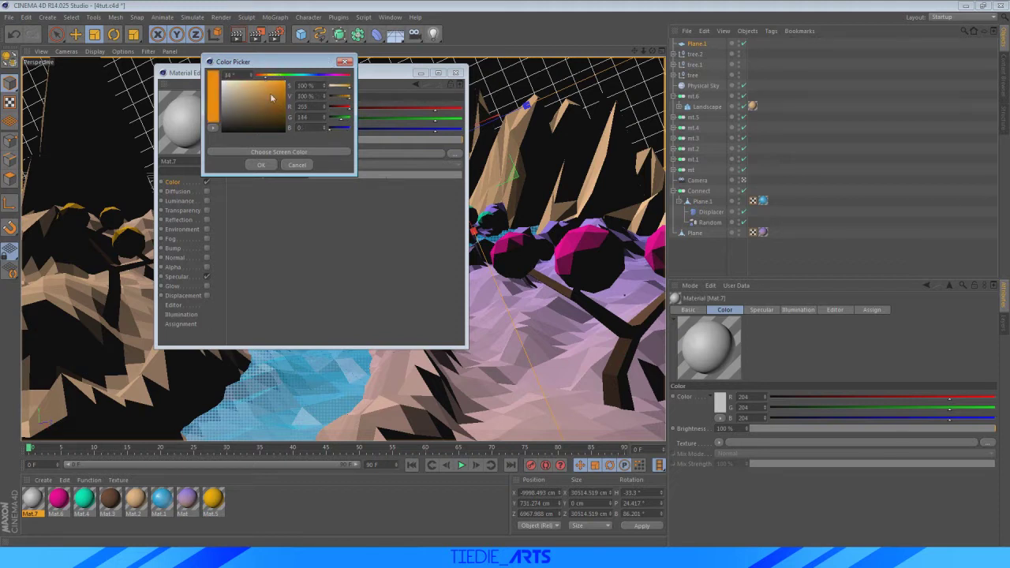
{"action": "left_click_drag", "start_coordinate": [267, 76], "coordinate": [264, 76]}
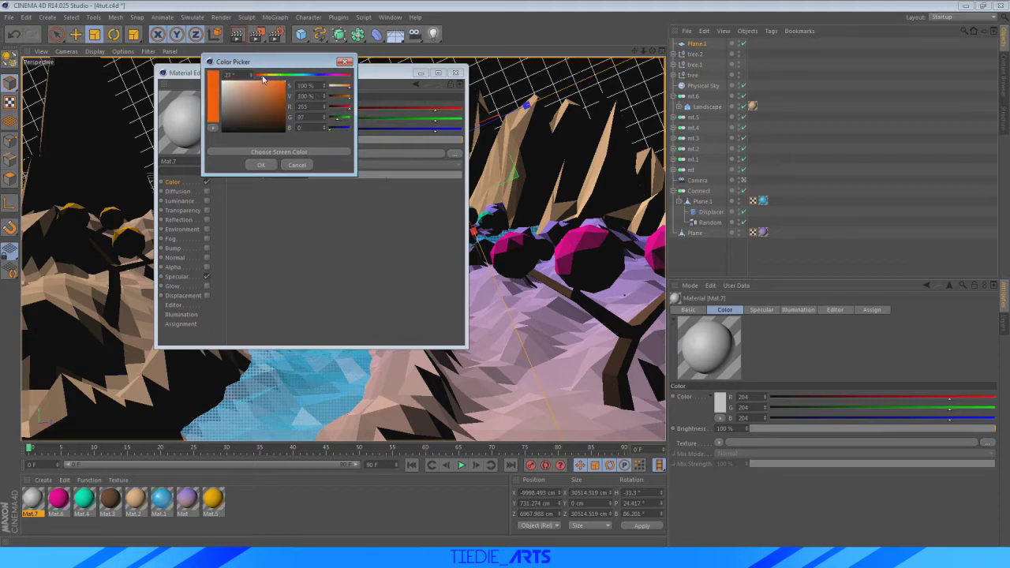
{"action": "left_click", "coordinate": [261, 165]}
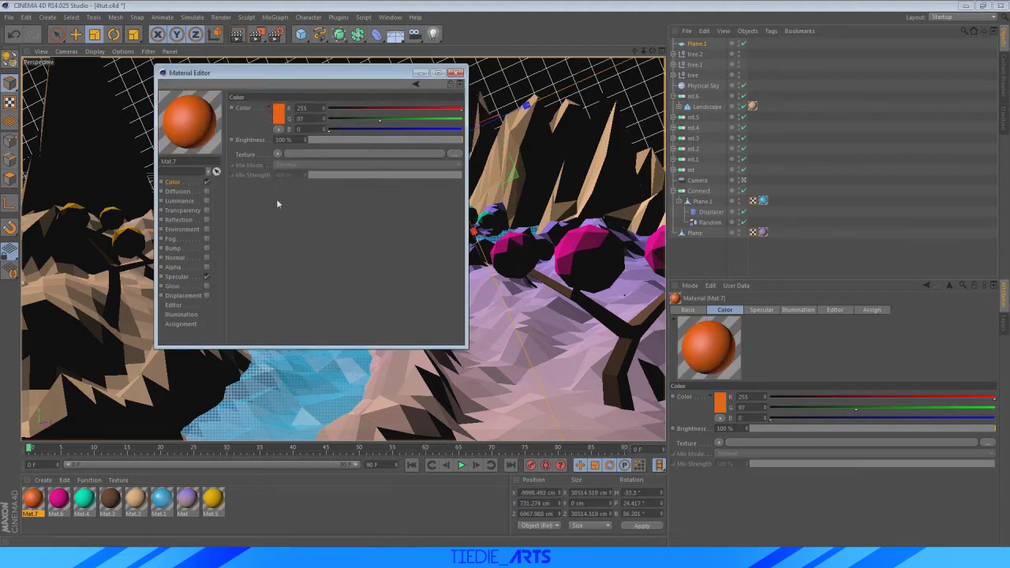
Turn off the orange material's specular channel and apply the material to the backdrop plane
{"action": "left_click", "coordinate": [210, 277]}
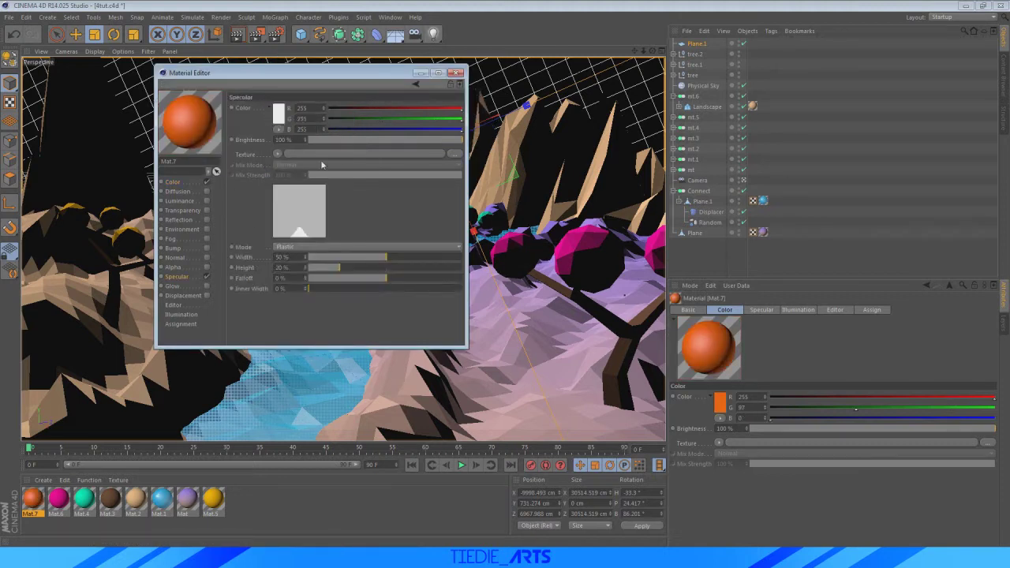
{"action": "left_click", "coordinate": [206, 277]}
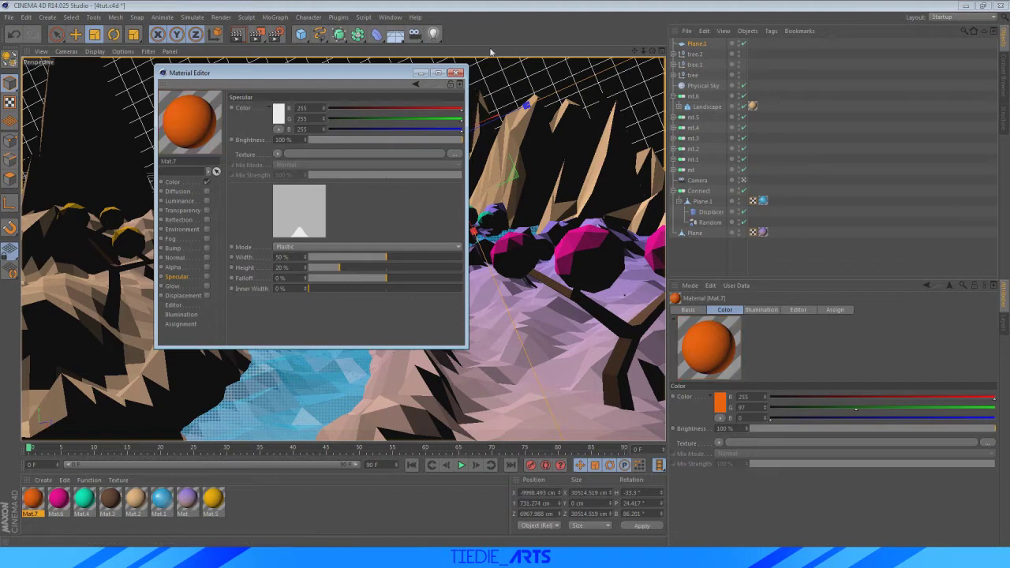
{"action": "left_click", "coordinate": [455, 72]}
{"action": "left_click_drag", "start_coordinate": [35, 502], "coordinate": [308, 102]}
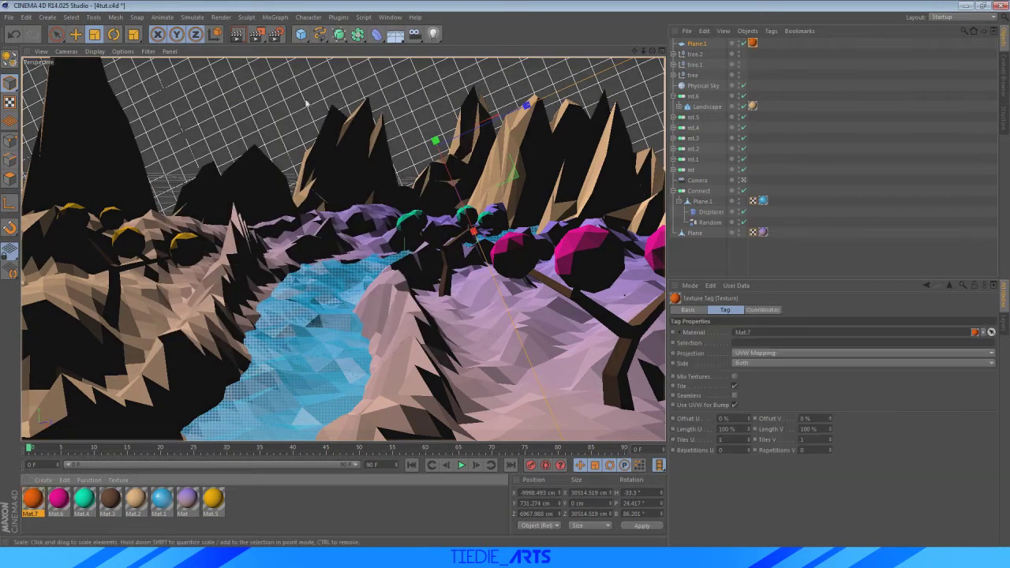
Set the Physical Sky's time of day to 13:54:00 to light the mountains and the backdrop
{"action": "left_click", "coordinate": [705, 85]}
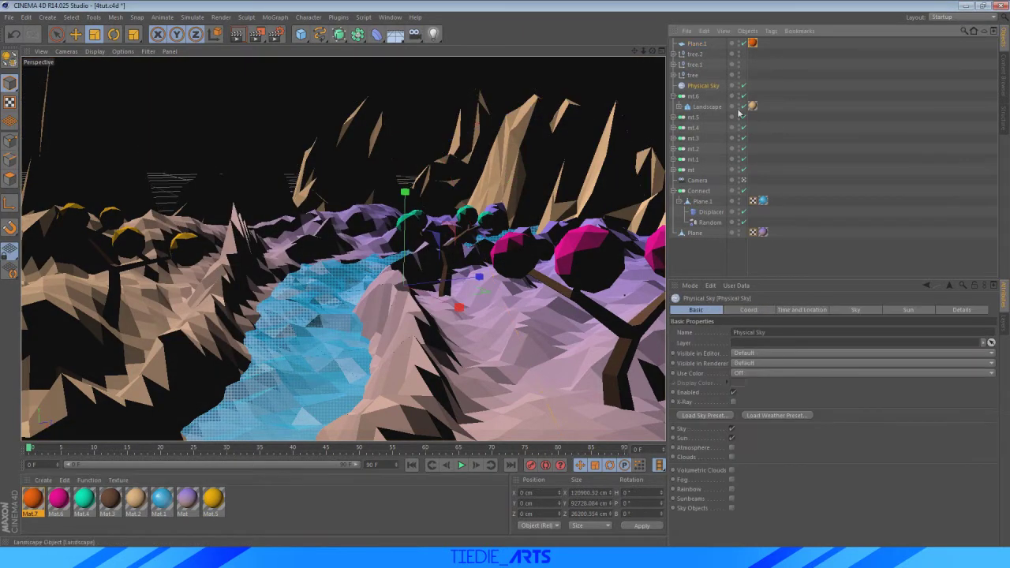
{"action": "left_click", "coordinate": [858, 312]}
{"action": "left_click", "coordinate": [807, 313]}
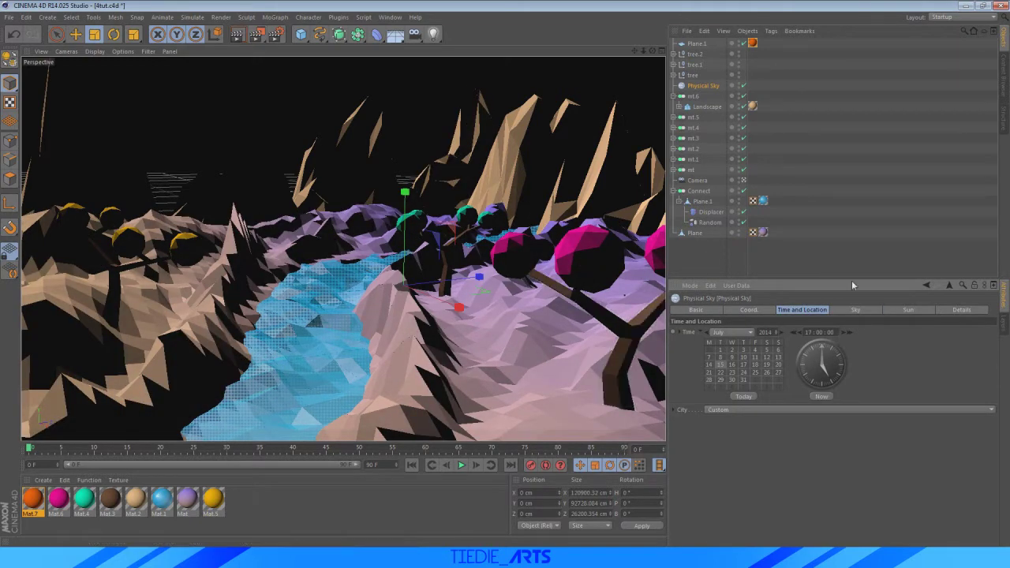
{"action": "left_click", "coordinate": [851, 332]}
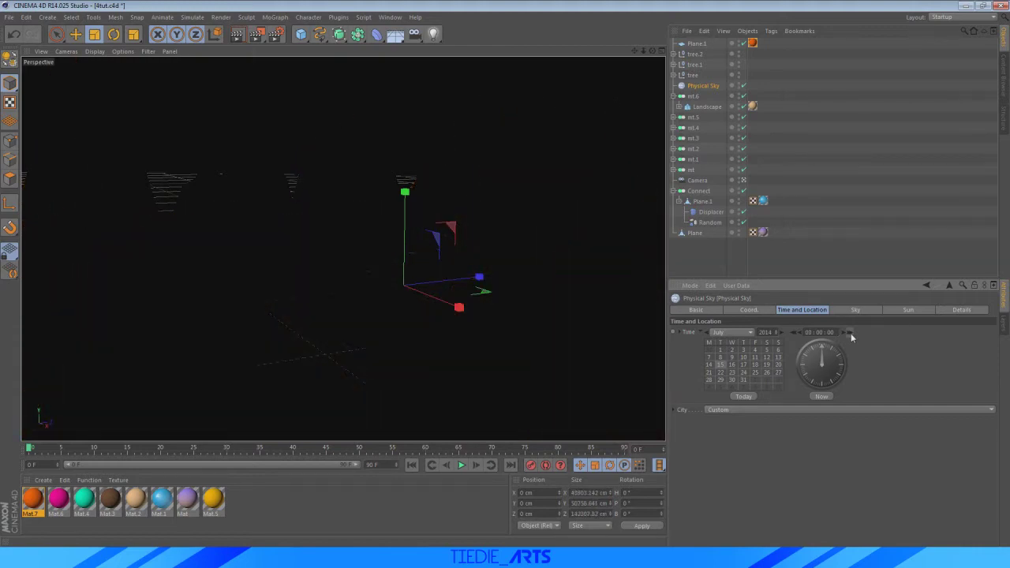
{"action": "left_click", "coordinate": [850, 332]}
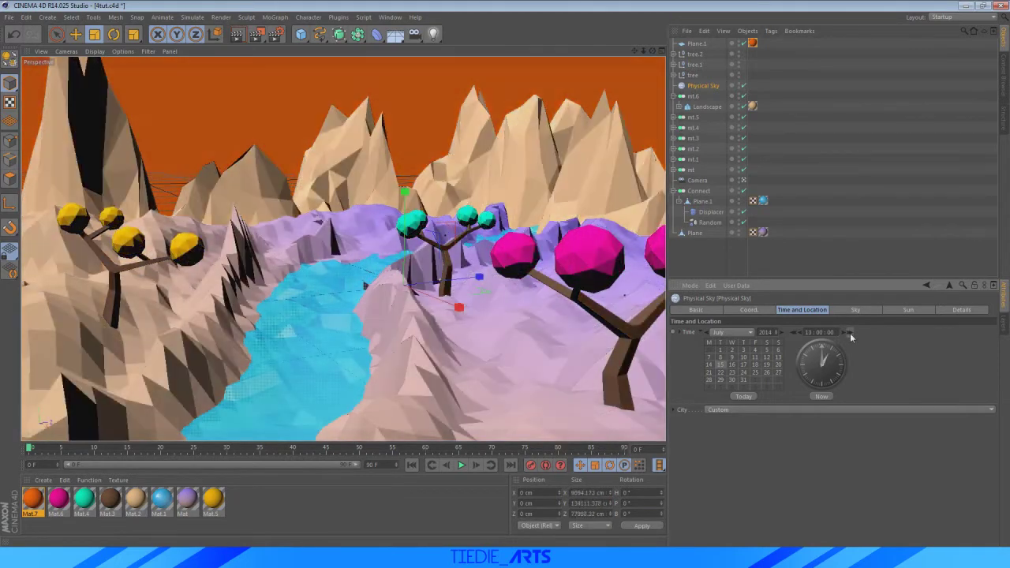
{"action": "left_click", "coordinate": [850, 333]}
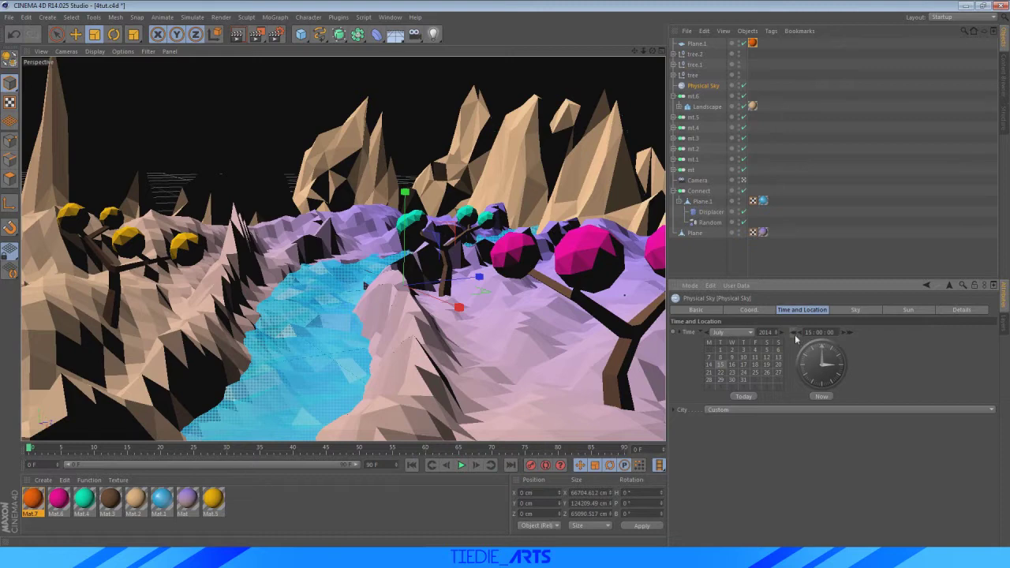
{"action": "left_click", "coordinate": [794, 333]}
{"action": "left_click", "coordinate": [800, 333]}
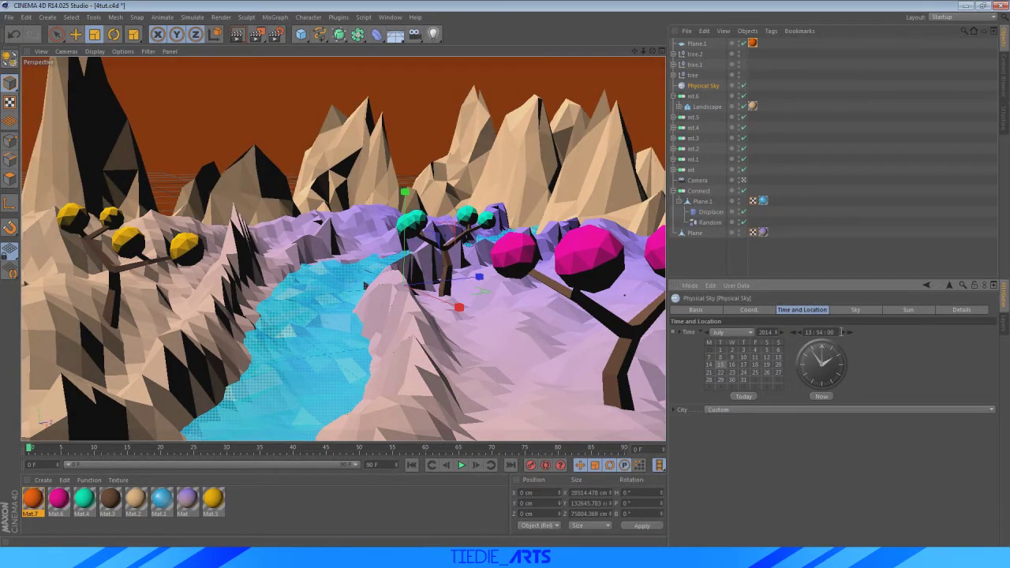
Select the backdrop plane and start adding a MoGraph effector
{"action": "left_click", "coordinate": [696, 43]}
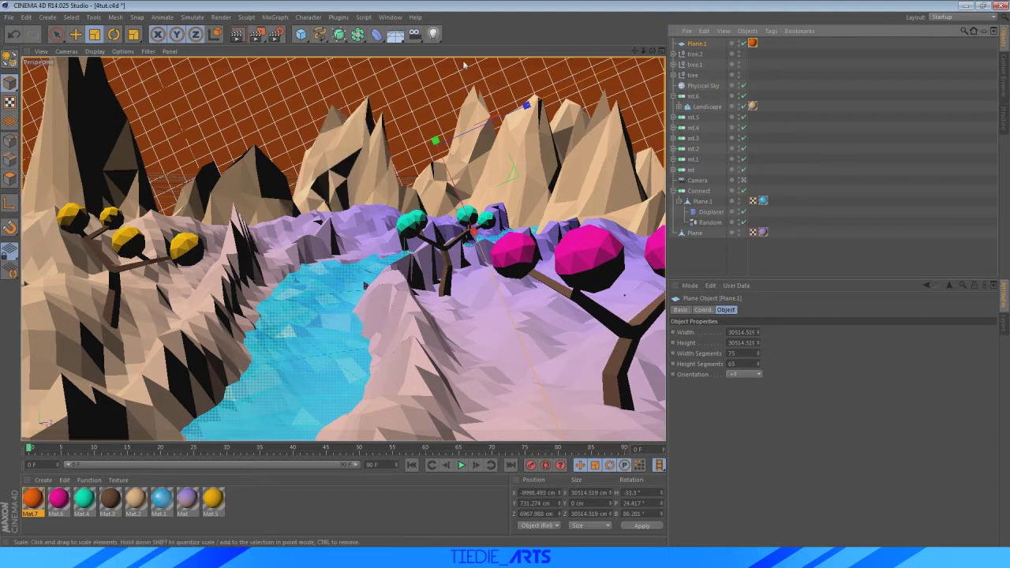
{"action": "left_click", "coordinate": [277, 17]}
{"action": "mouse_move", "coordinate": [300, 32]}
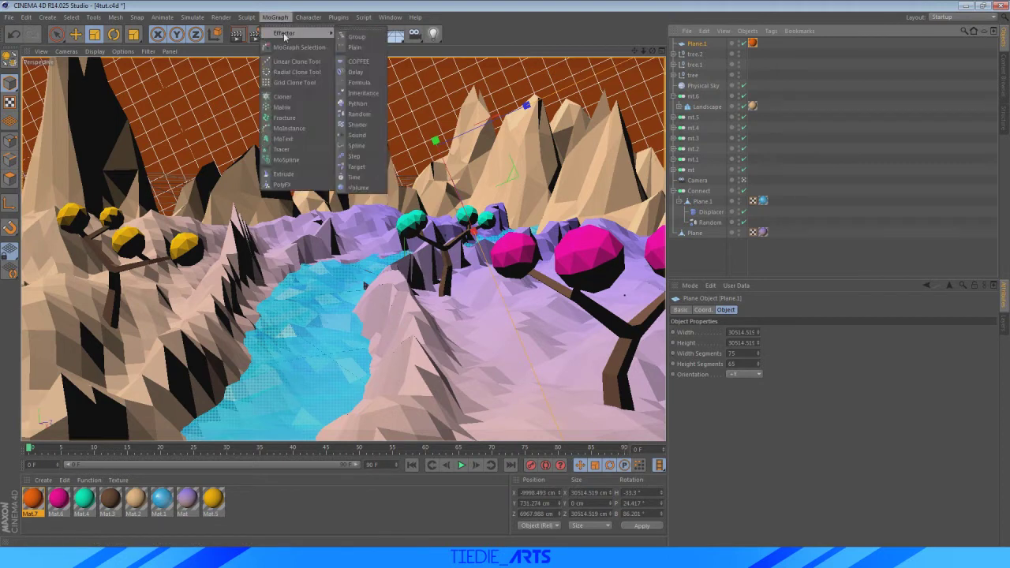
Add a Random effector as a child of the orange sky plane and set its deformation to Point
{"action": "left_click", "coordinate": [359, 115]}
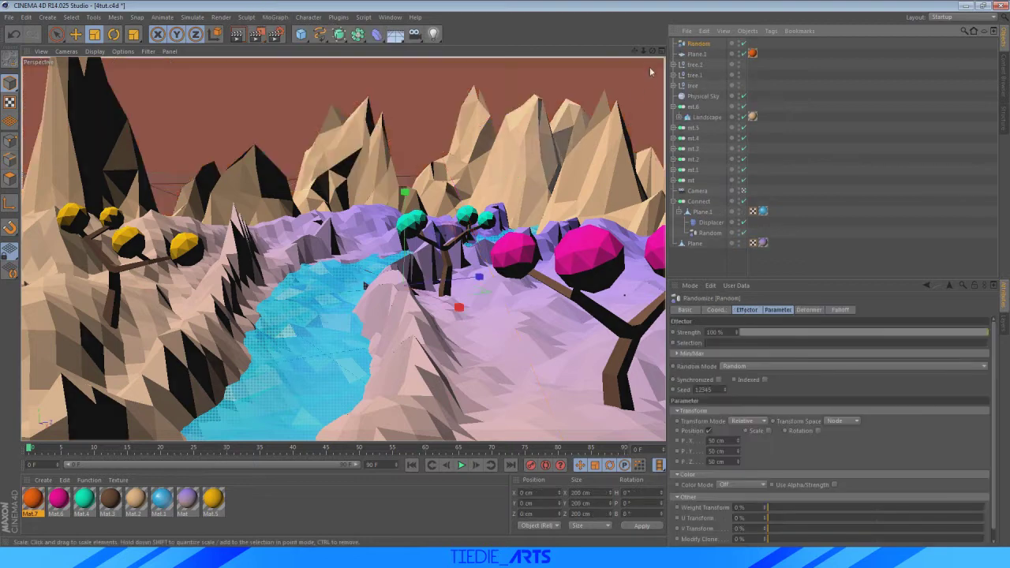
{"action": "left_click_drag", "start_coordinate": [698, 44], "coordinate": [699, 53]}
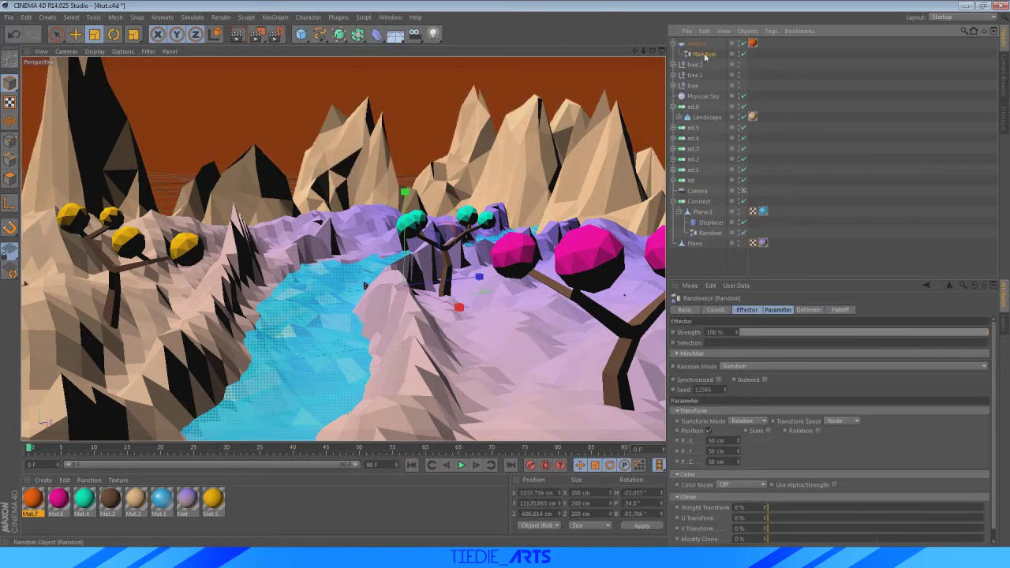
{"action": "left_click", "coordinate": [810, 311]}
{"action": "left_click", "coordinate": [751, 332]}
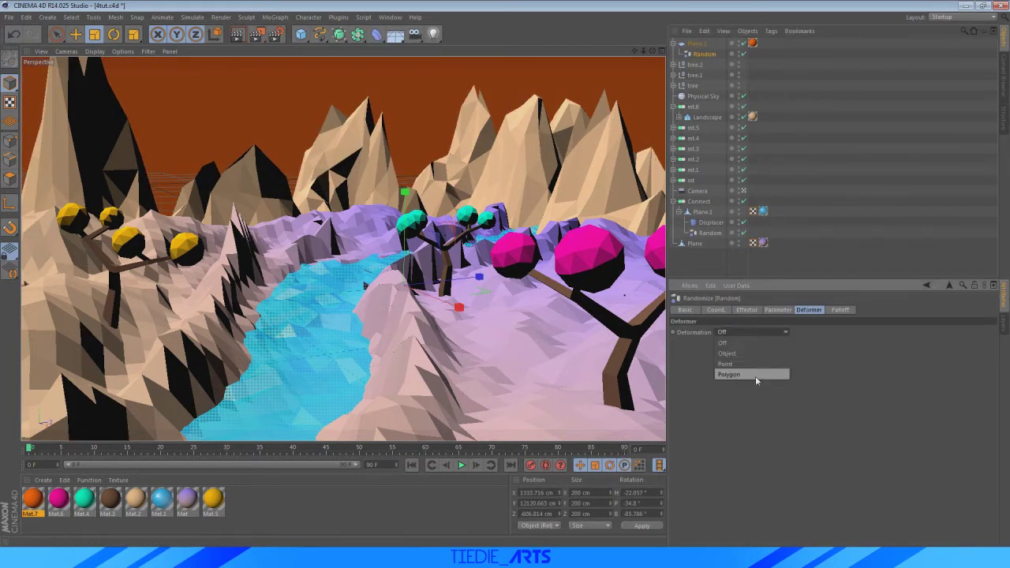
{"action": "left_click", "coordinate": [756, 364]}
{"action": "left_click", "coordinate": [754, 332]}
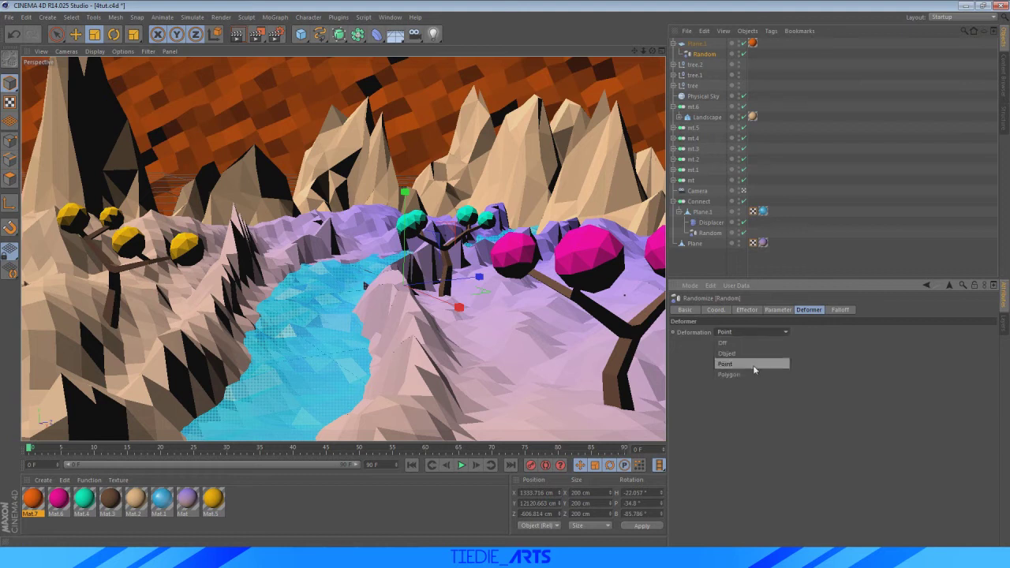
{"action": "left_click", "coordinate": [756, 374]}
{"action": "left_click", "coordinate": [762, 331]}
{"action": "left_click", "coordinate": [758, 365]}
Set the sky plane's Random effector position to X 76 cm, Y 2 cm and Z 57 cm
{"action": "left_click", "coordinate": [771, 312]}
{"action": "left_click_drag", "start_coordinate": [737, 361], "coordinate": [740, 396]}
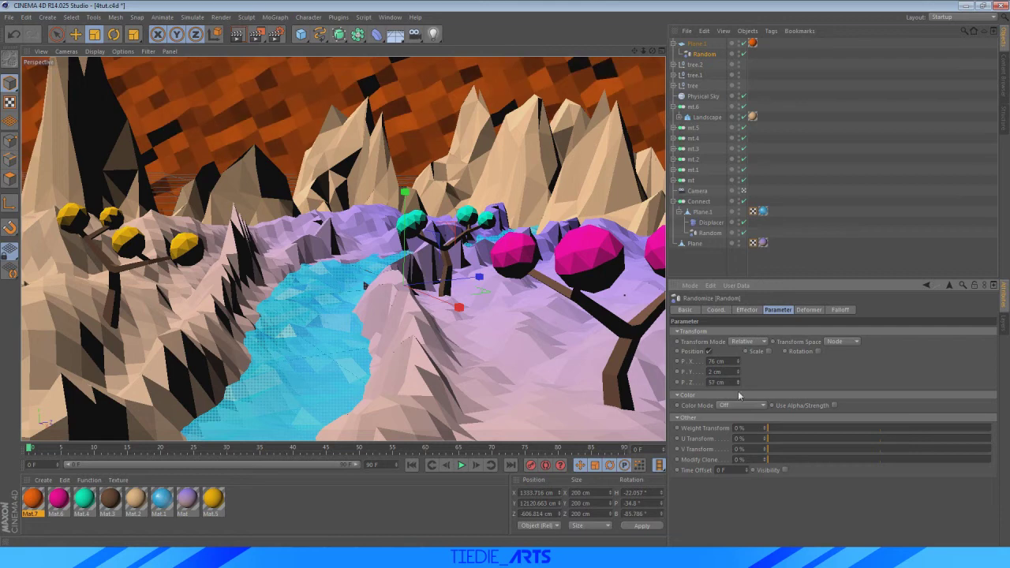
Add a Displacer as a child of the orange sky plane and give it a Noise shader
{"action": "left_click_drag", "start_coordinate": [376, 34], "coordinate": [419, 162]}
{"action": "left_click_drag", "start_coordinate": [699, 44], "coordinate": [702, 58]}
{"action": "left_click", "coordinate": [763, 311]}
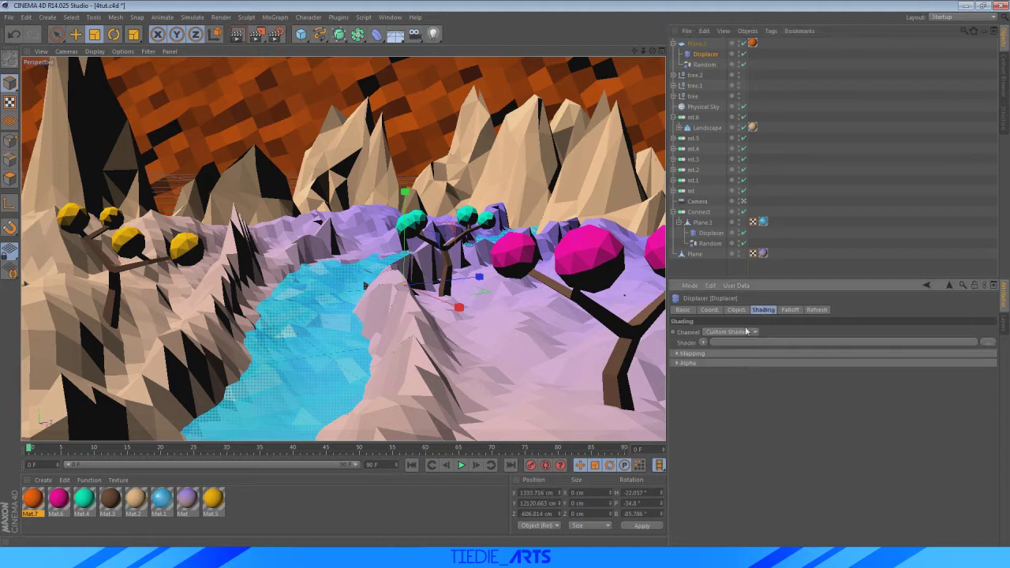
{"action": "left_click", "coordinate": [703, 343]}
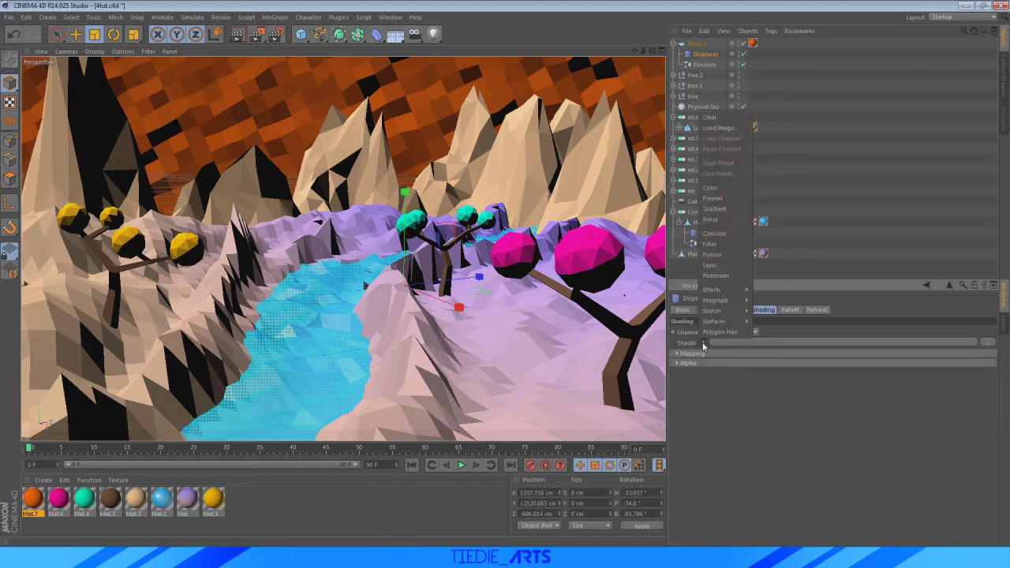
{"action": "left_click", "coordinate": [731, 221]}
Set the sky plane Displacer's height to -100 cm
{"action": "left_click", "coordinate": [736, 310]}
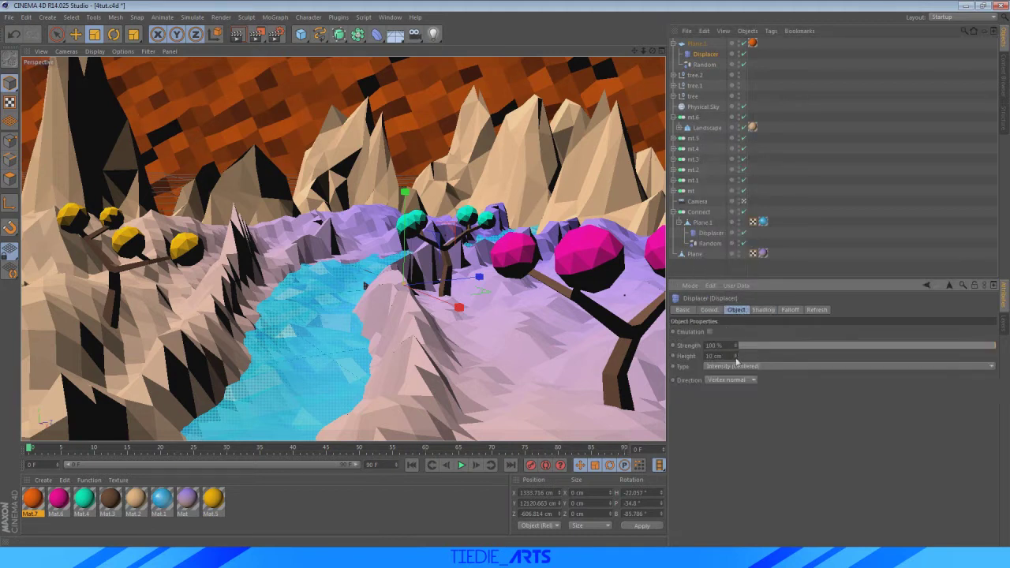
{"action": "left_click_drag", "start_coordinate": [736, 356], "coordinate": [737, 395]}
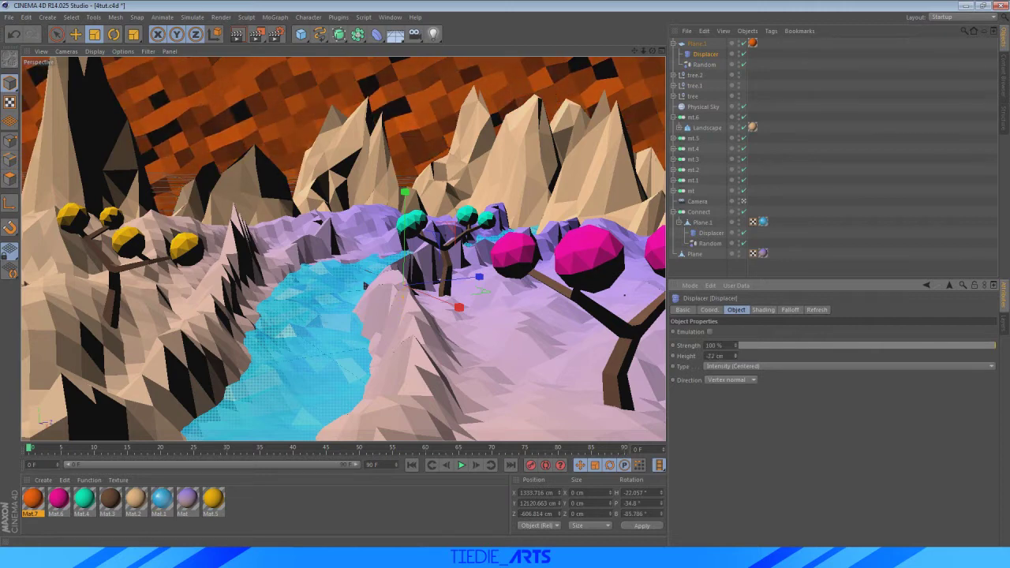
{"action": "left_click_drag", "start_coordinate": [736, 356], "coordinate": [736, 365]}
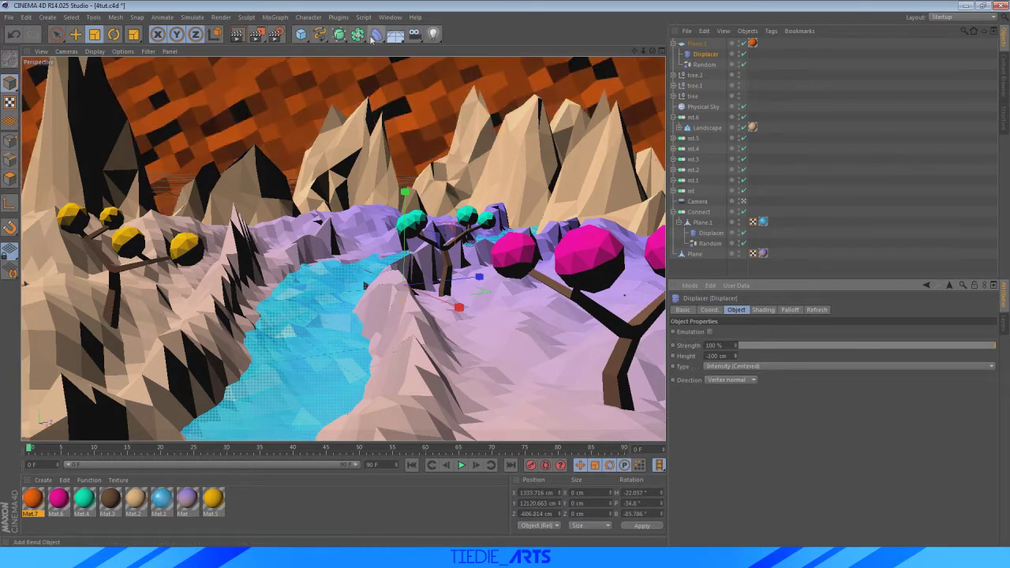
Create a Connect object and make the orange sky plane, with its deformers, its child
{"action": "left_click", "coordinate": [356, 37]}
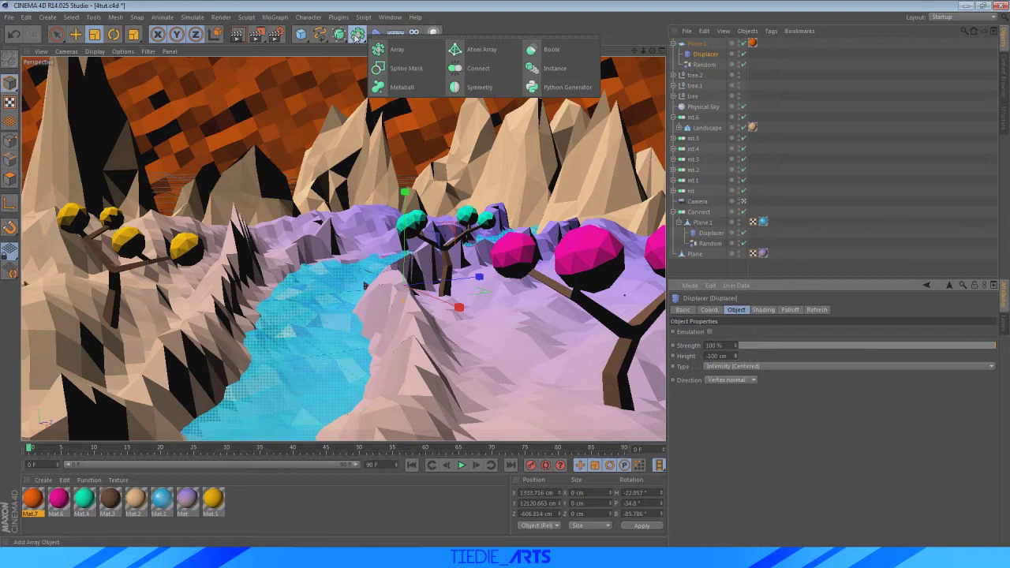
{"action": "left_click", "coordinate": [478, 68]}
{"action": "left_click_drag", "start_coordinate": [698, 55], "coordinate": [703, 47]}
{"action": "left_click", "coordinate": [701, 44]}
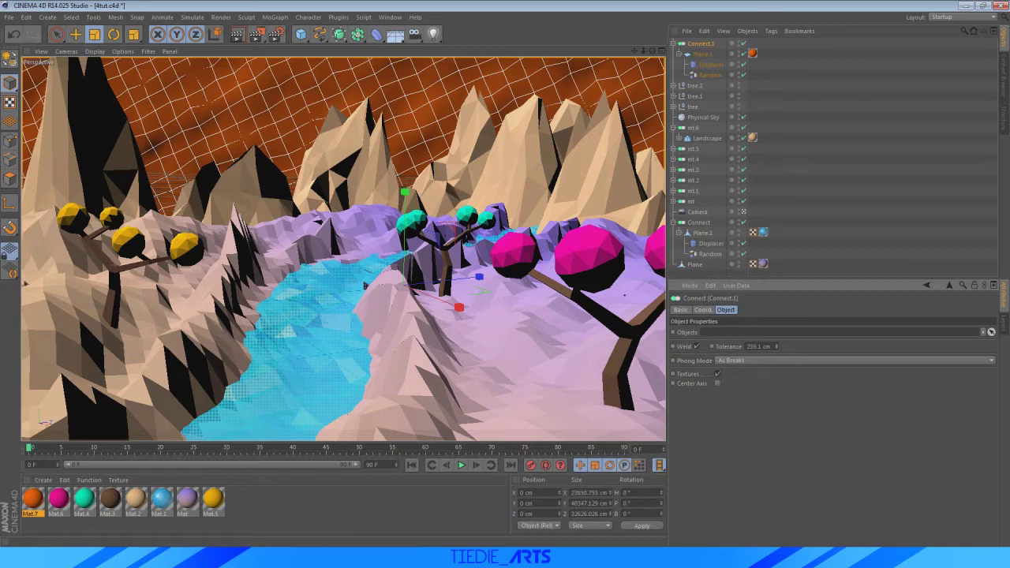
Set the sky Connect object's weld tolerance to 514.1 cm and its phong mode to Manual
{"action": "left_click_drag", "start_coordinate": [777, 346], "coordinate": [777, 296]}
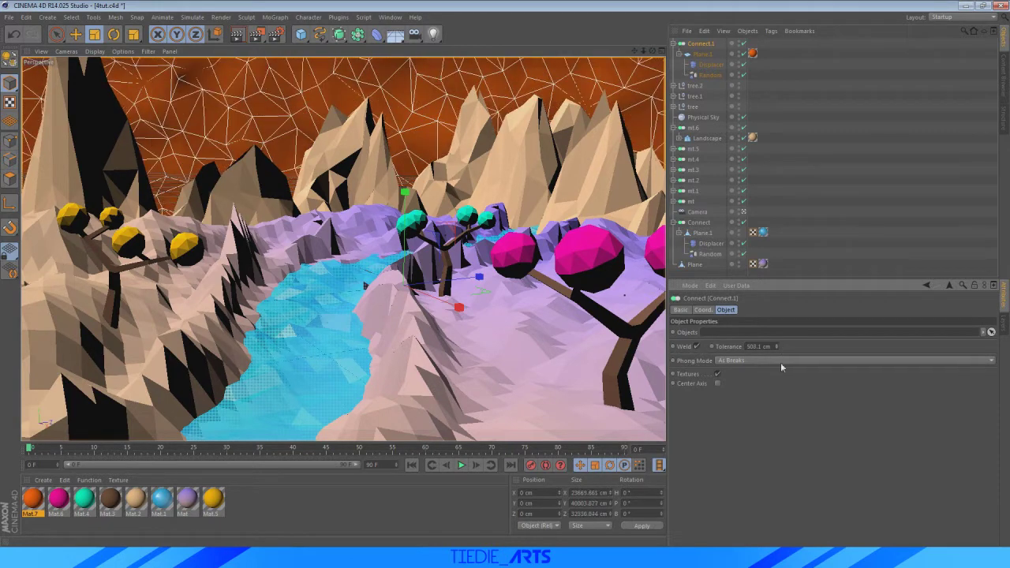
{"action": "left_click", "coordinate": [726, 362]}
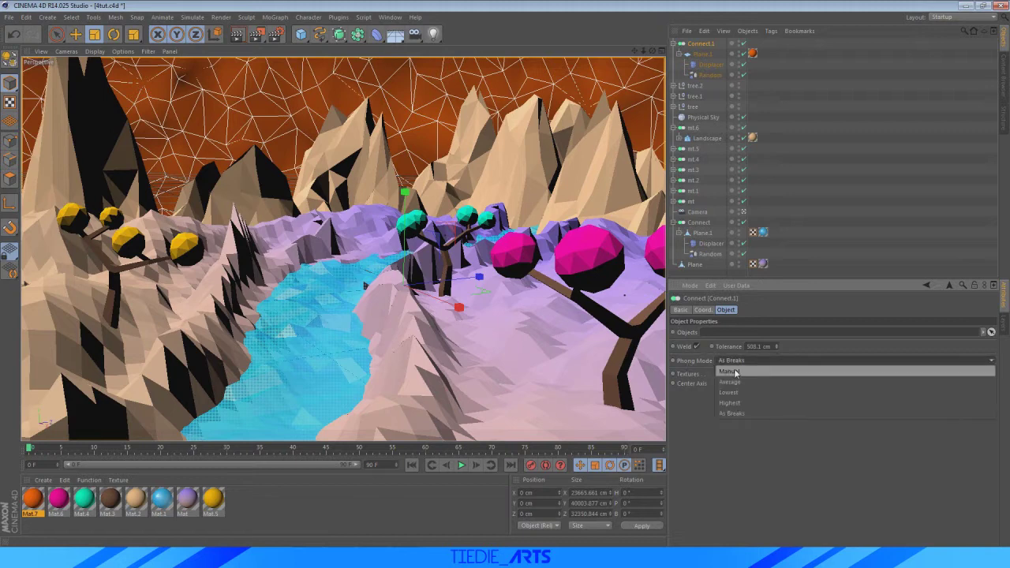
{"action": "left_click", "coordinate": [737, 374]}
{"action": "left_click_drag", "start_coordinate": [779, 346], "coordinate": [779, 341]}
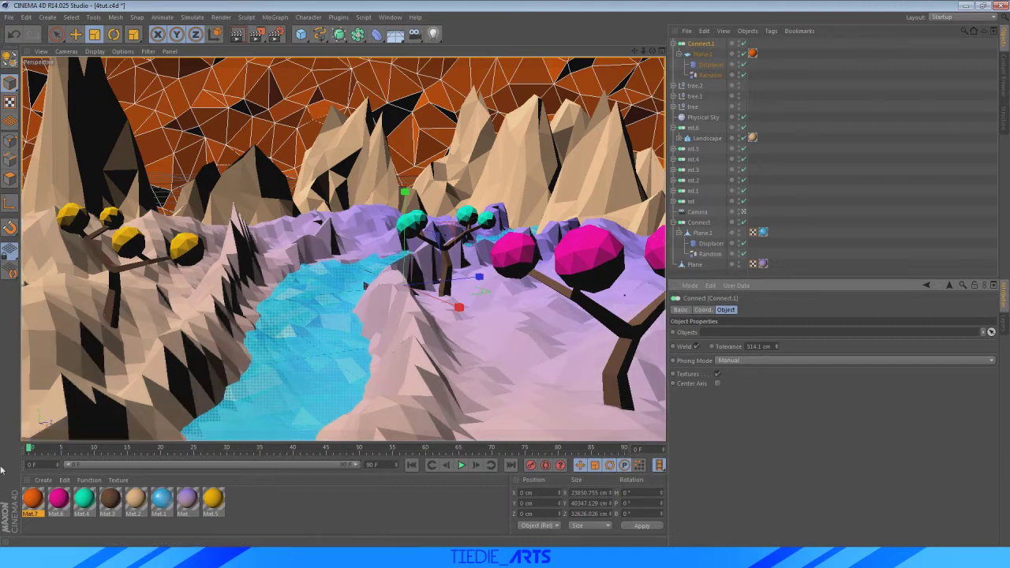
Change the base colour of the sky material Mat.7 to a lighter orange, RGB 255, 153, 0
{"action": "double_click", "coordinate": [32, 499]}
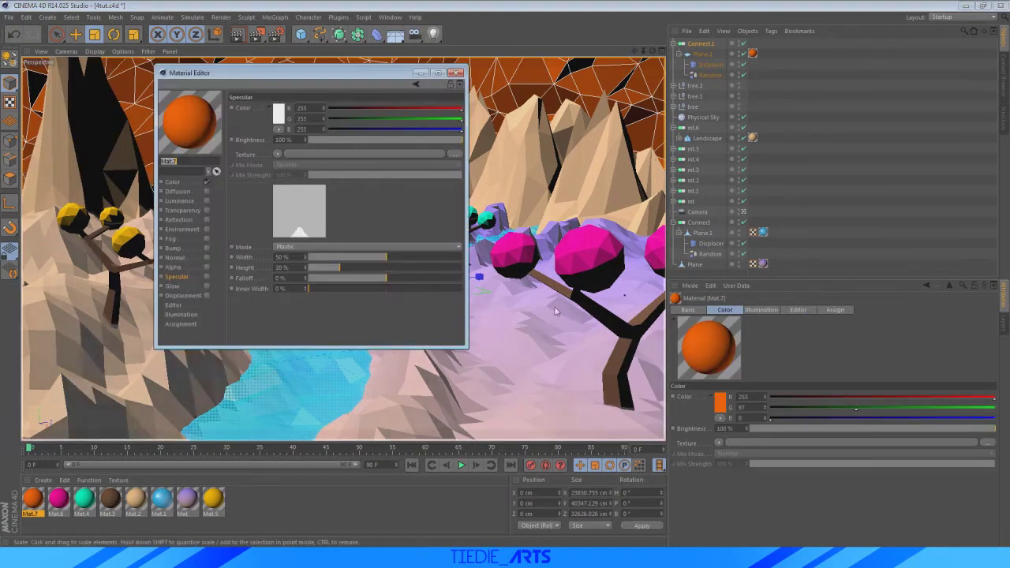
{"action": "left_click", "coordinate": [177, 184]}
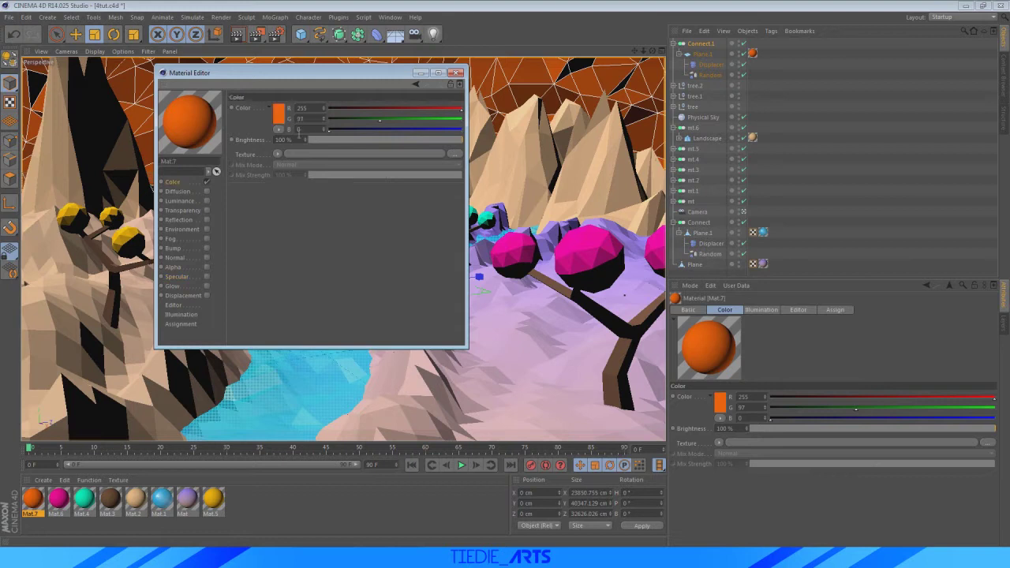
{"action": "left_click", "coordinate": [283, 118]}
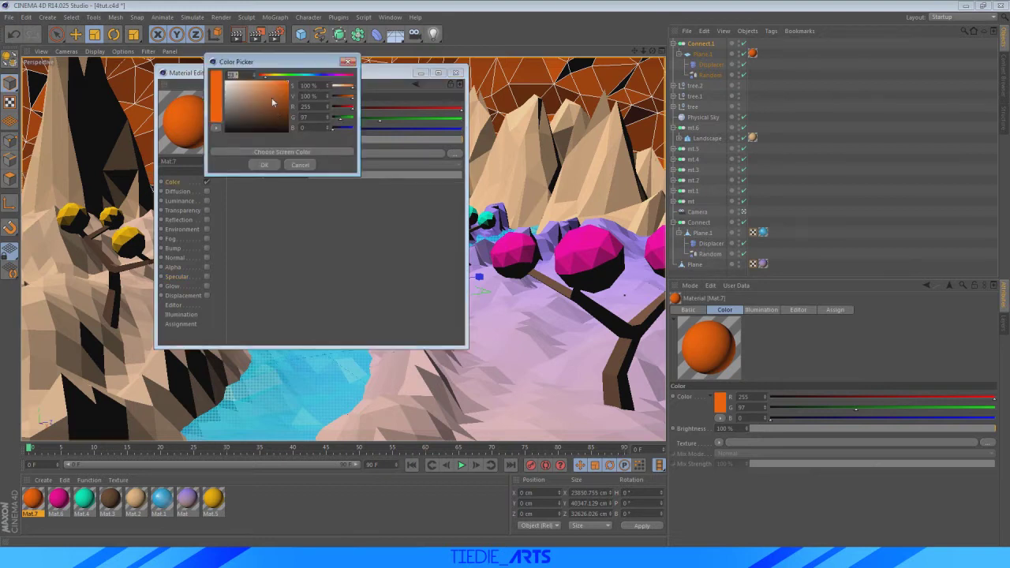
{"action": "left_click_drag", "start_coordinate": [270, 77], "coordinate": [269, 80]}
{"action": "left_click", "coordinate": [265, 165]}
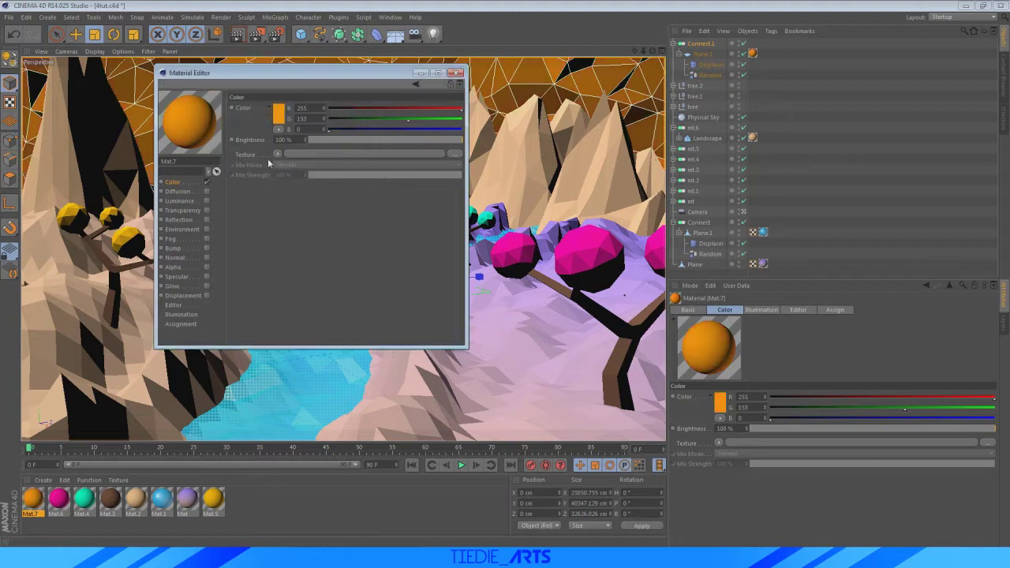
Load a Gradient shader as the colour texture of Mat.7 and open the shader's settings
{"action": "left_click", "coordinate": [277, 154]}
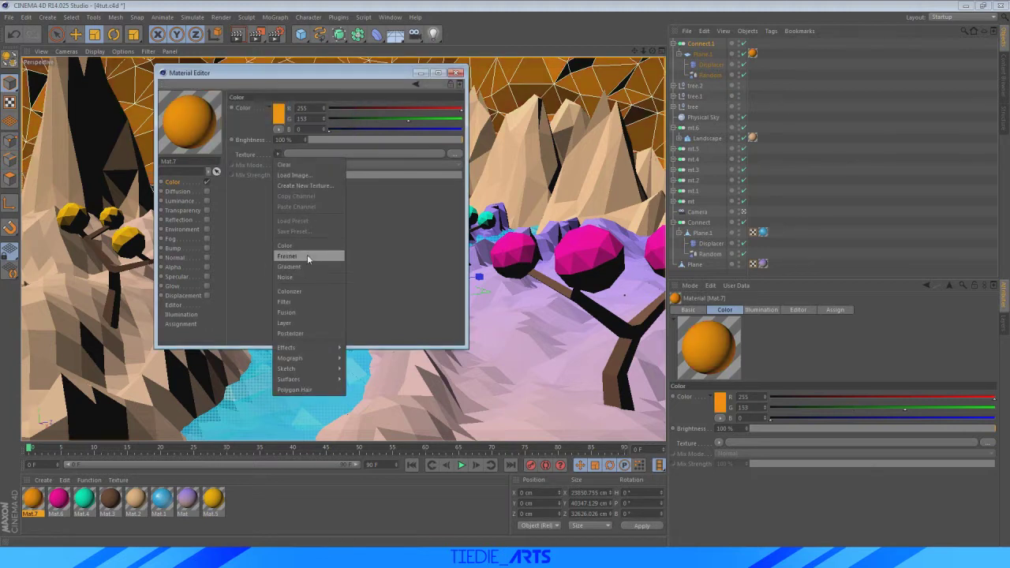
{"action": "left_click", "coordinate": [300, 266]}
{"action": "left_click", "coordinate": [289, 182]}
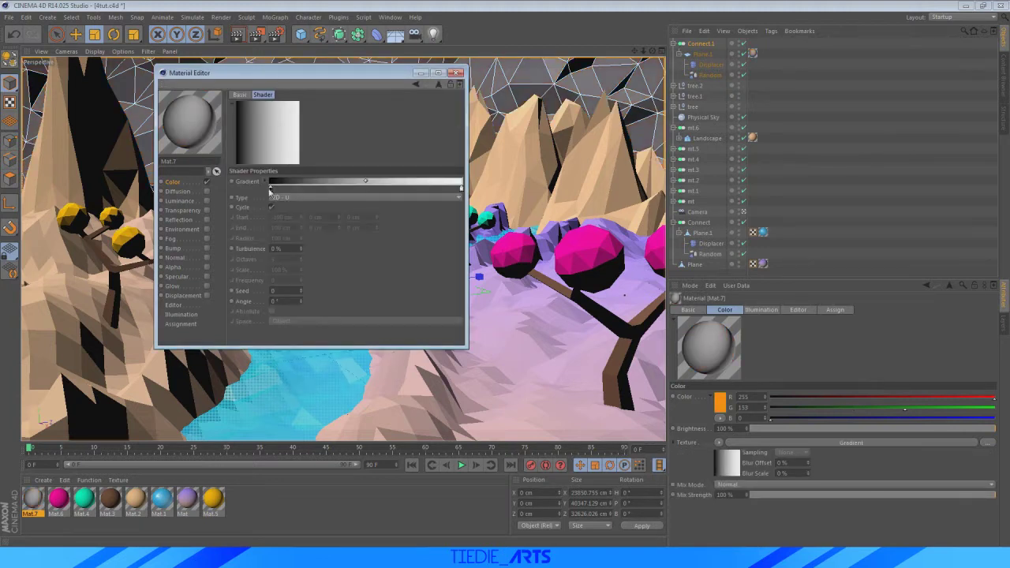
Colour the gradient's start knot golden yellow-orange and its end knot orange, RGB 255, 114, 0
{"action": "double_click", "coordinate": [270, 188]}
{"action": "left_click", "coordinate": [245, 159]}
{"action": "left_click", "coordinate": [260, 150]}
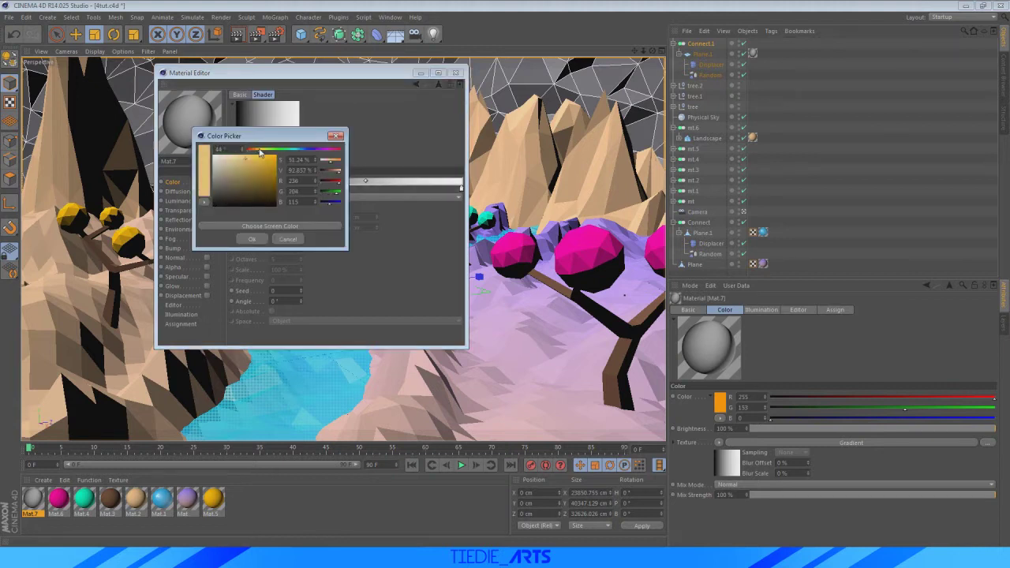
{"action": "left_click", "coordinate": [273, 162]}
{"action": "left_click", "coordinate": [252, 239]}
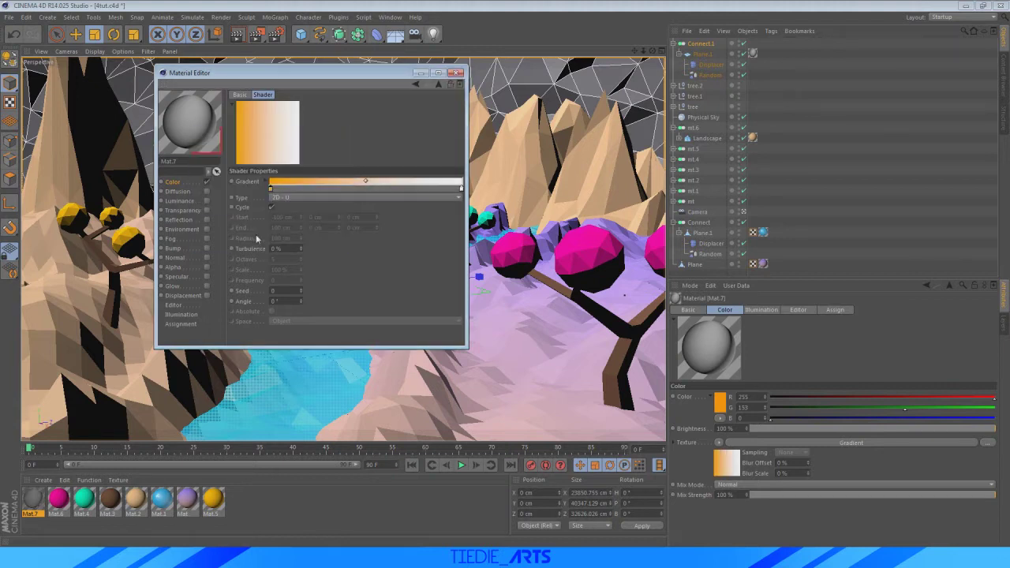
{"action": "double_click", "coordinate": [461, 189]}
{"action": "left_click_drag", "start_coordinate": [451, 150], "coordinate": [483, 135]}
{"action": "left_click", "coordinate": [442, 238]}
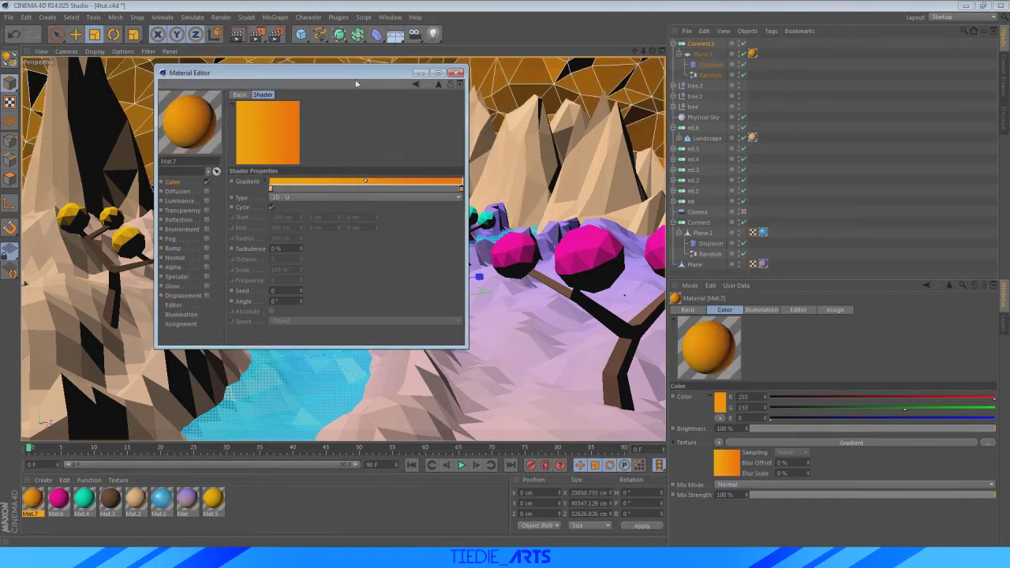
Move the material window clear of the sky, set the gradient type to 2D - V and shift the golden start knot inward
{"action": "left_click_drag", "start_coordinate": [356, 72], "coordinate": [360, 291]}
{"action": "left_click", "coordinate": [299, 416]}
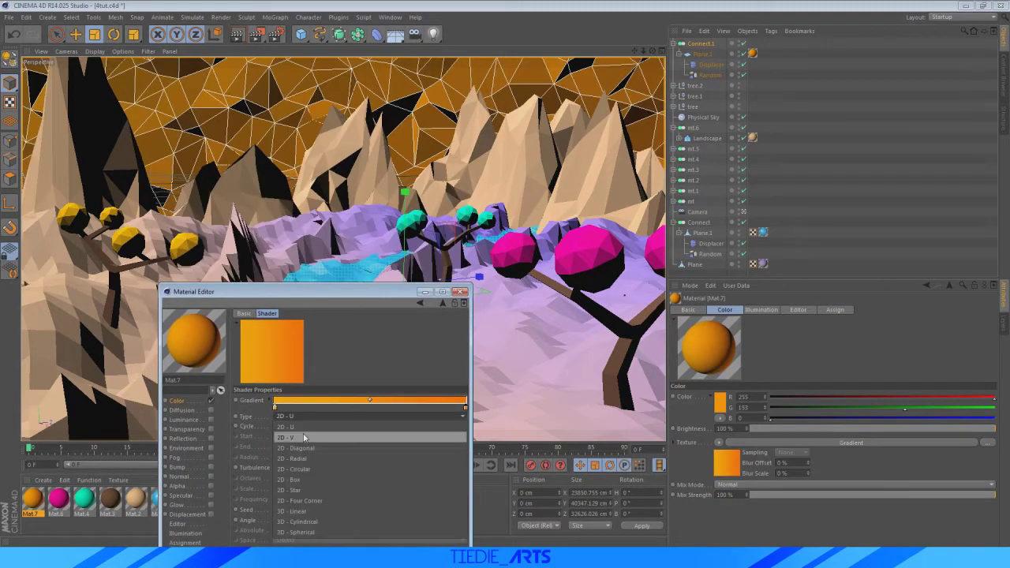
{"action": "left_click", "coordinate": [303, 436]}
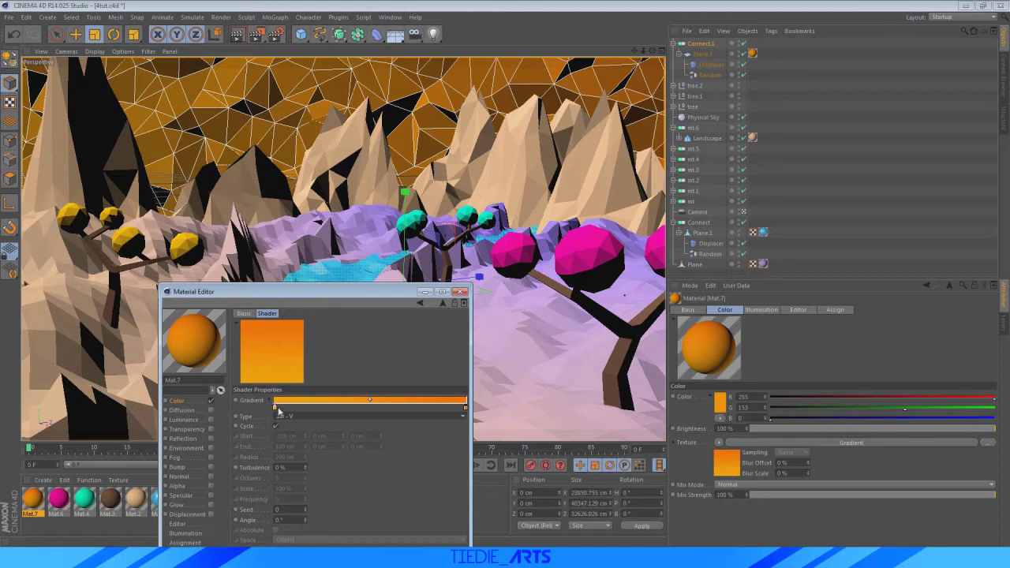
{"action": "left_click_drag", "start_coordinate": [277, 408], "coordinate": [335, 407]}
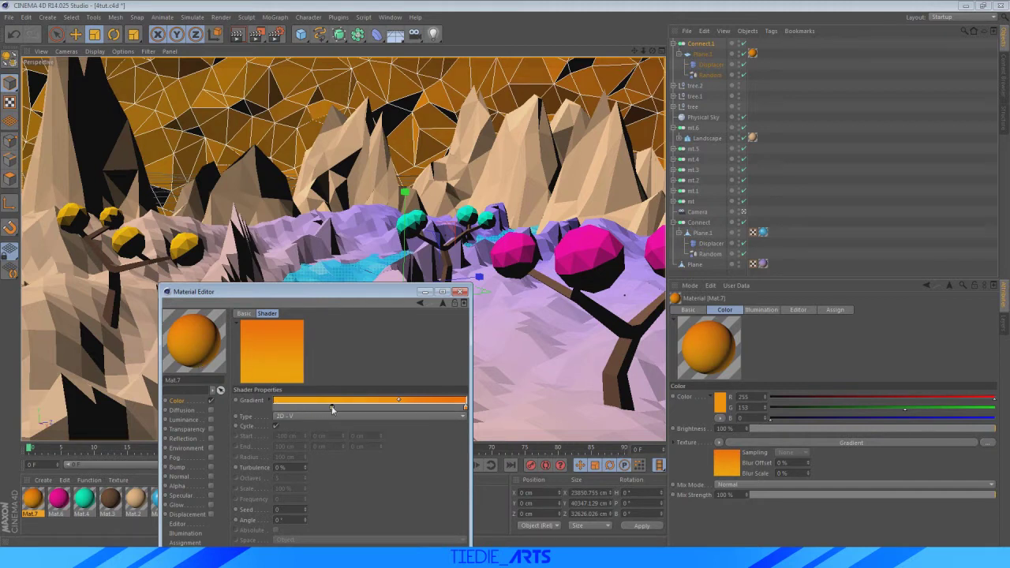
Change the gradient's end knot to a red-orange colour
{"action": "double_click", "coordinate": [466, 408]}
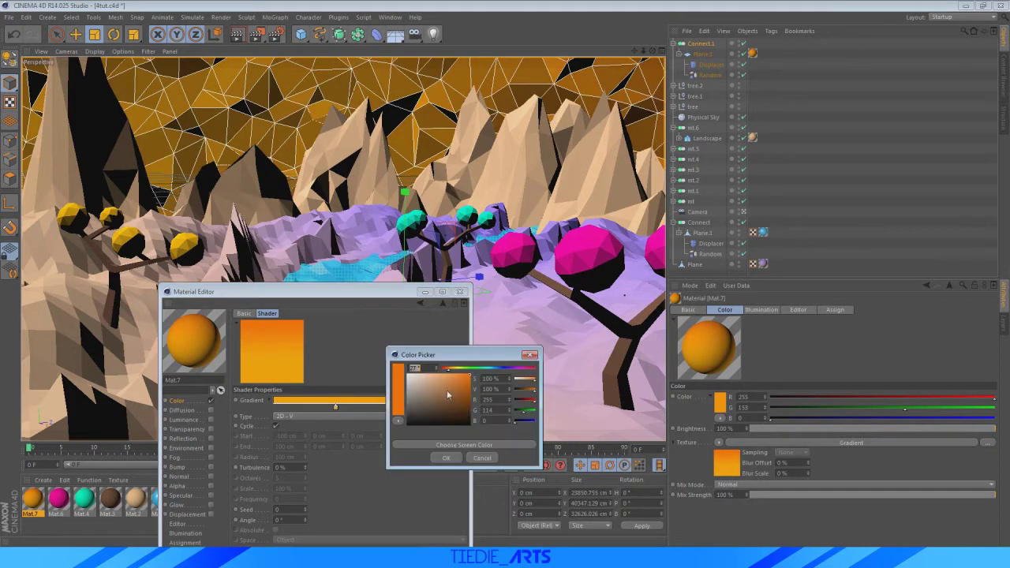
{"action": "left_click_drag", "start_coordinate": [449, 372], "coordinate": [446, 372]}
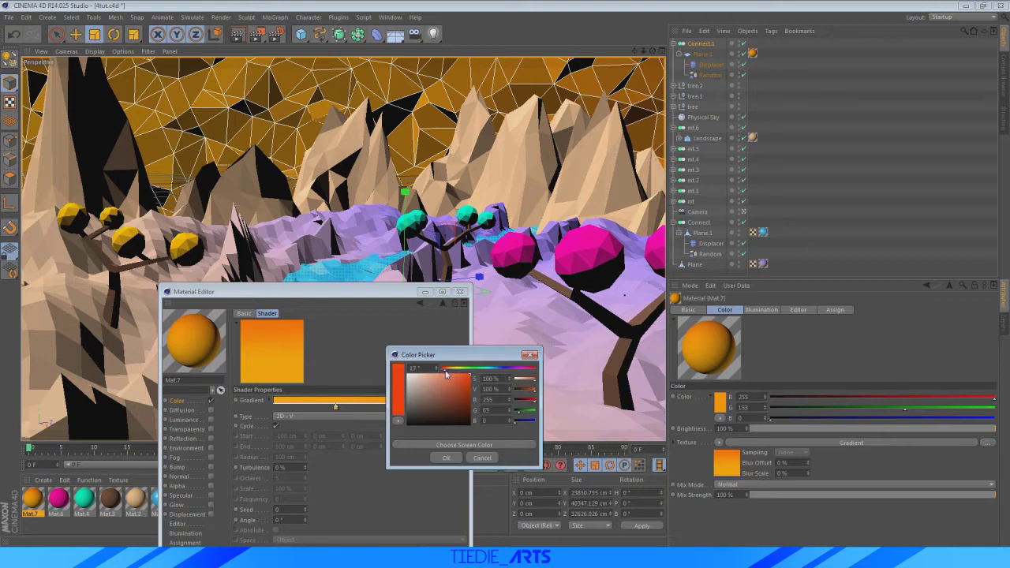
{"action": "left_click", "coordinate": [446, 457]}
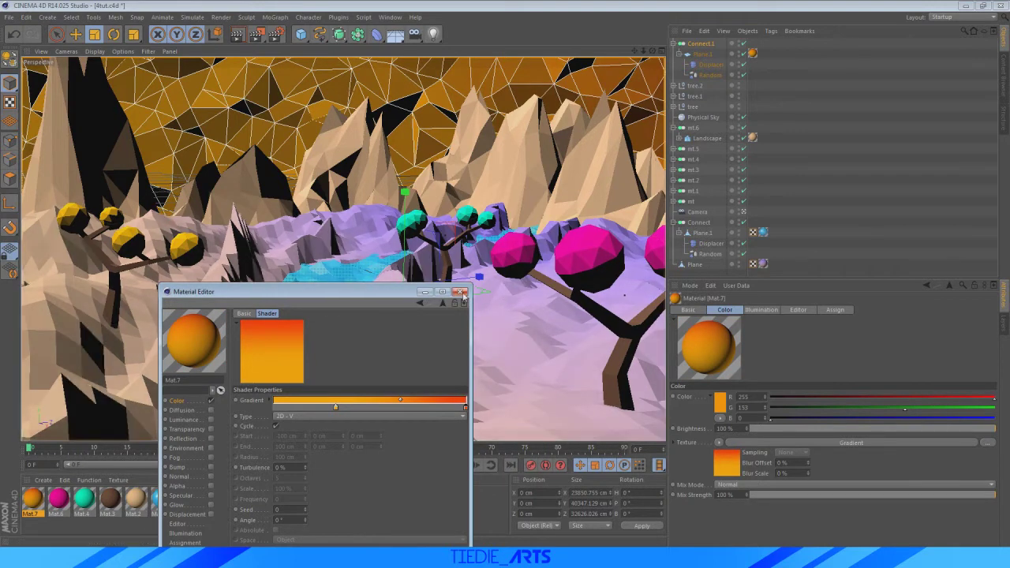
Reposition the golden knot at about one fifth and the red-orange knot at about three quarters of the gradient, and close the material window
{"action": "left_click_drag", "start_coordinate": [336, 407], "coordinate": [314, 408]}
{"action": "left_click_drag", "start_coordinate": [464, 407], "coordinate": [413, 409]}
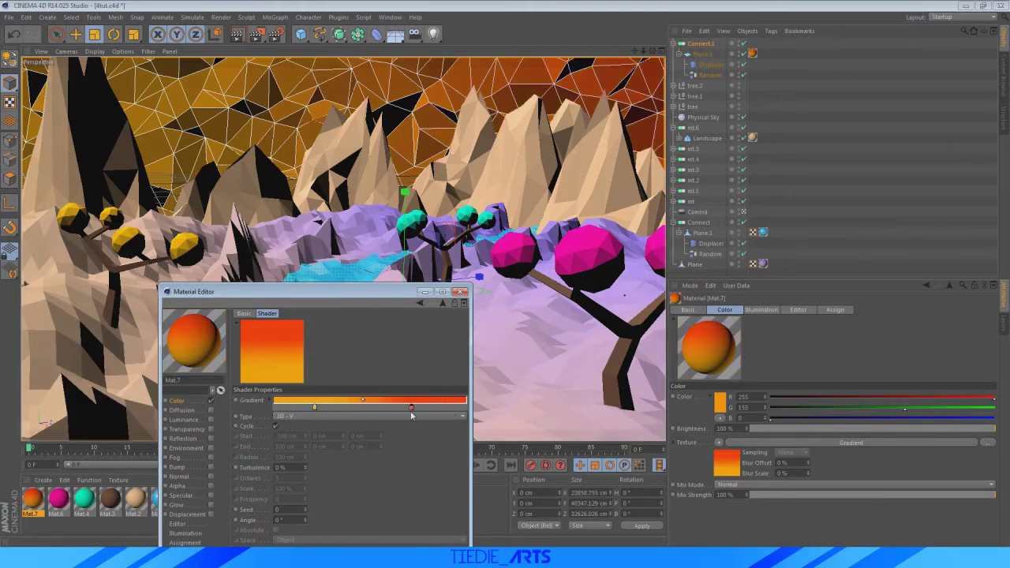
{"action": "left_click", "coordinate": [463, 291]}
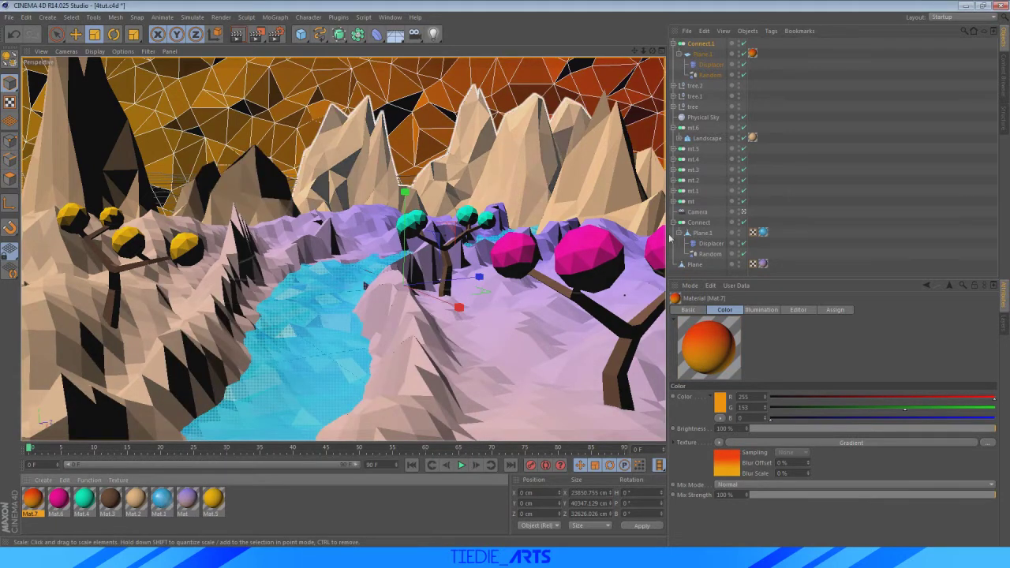
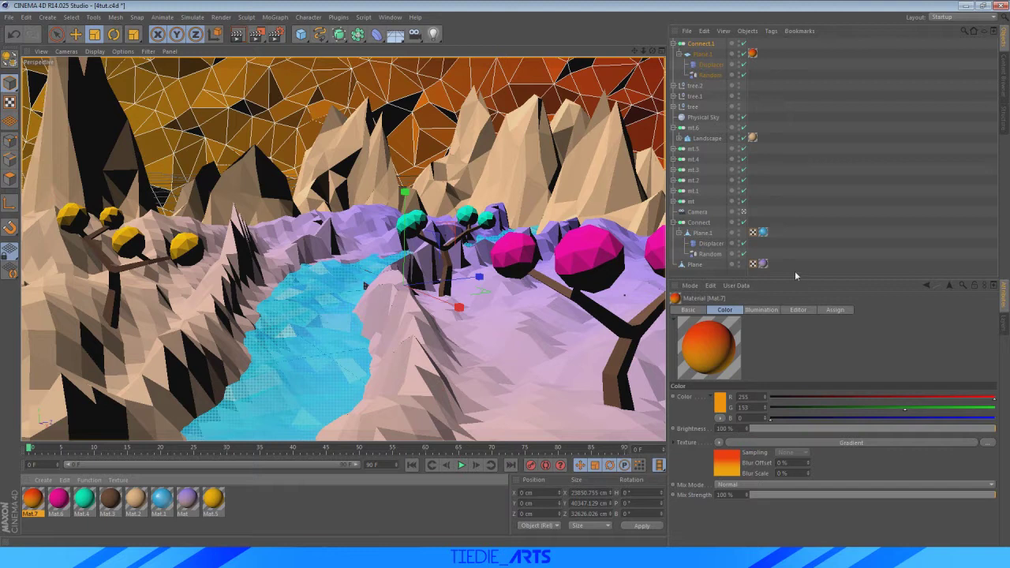
Collapse the sky Connect object's hierarchy and view the low-poly reference scene on the desktop wallpaper
{"action": "left_click", "coordinate": [674, 44]}
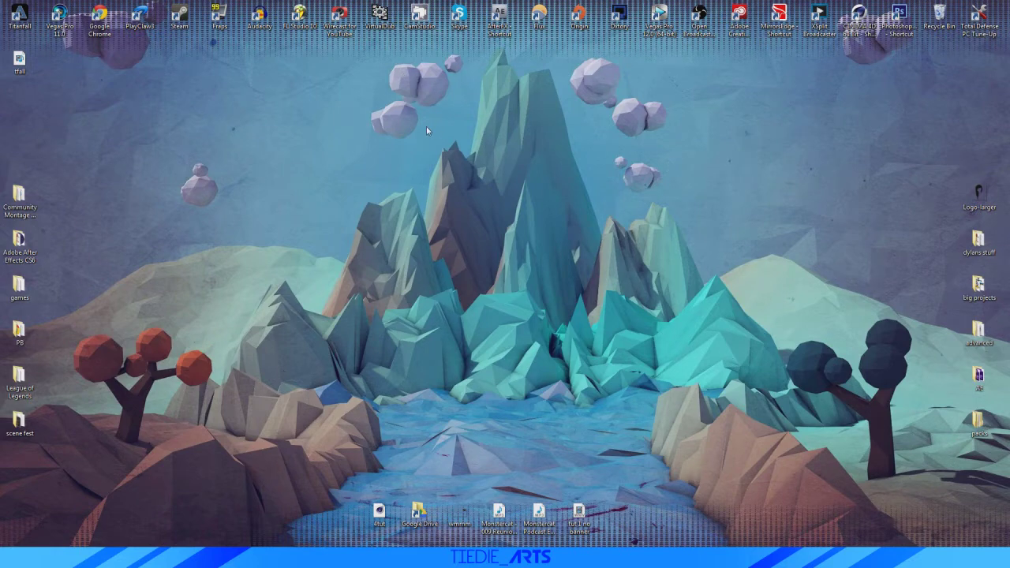
{"action": "left_click_drag", "start_coordinate": [347, 51], "coordinate": [648, 144]}
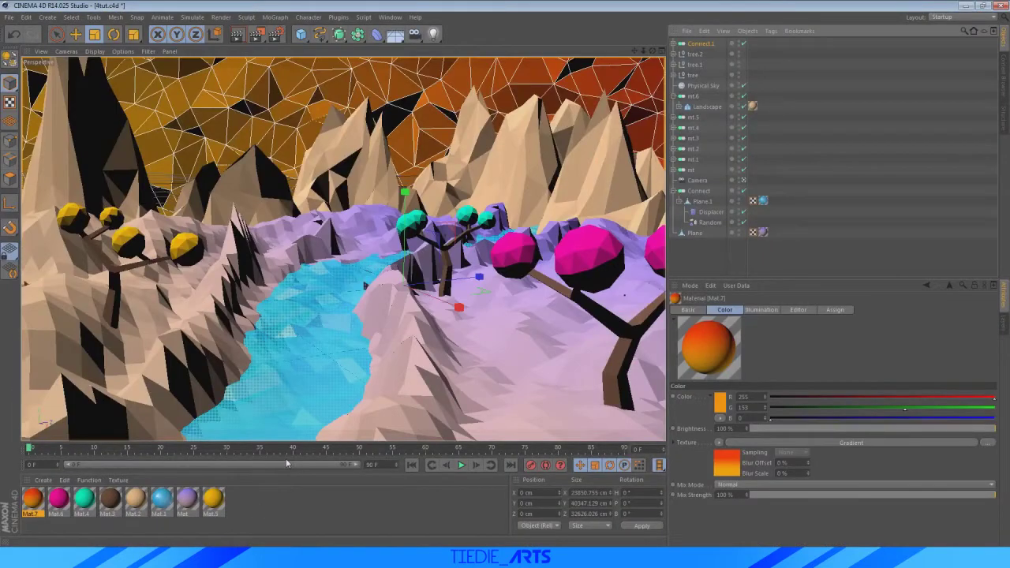
Leave the scene camera view, add a sphere and move it above the terrain to about Y 784 cm, Z -429 cm
{"action": "left_click", "coordinate": [744, 181]}
{"action": "scroll", "coordinate": [478, 175], "scroll_direction": "up", "scroll_amount": 3}
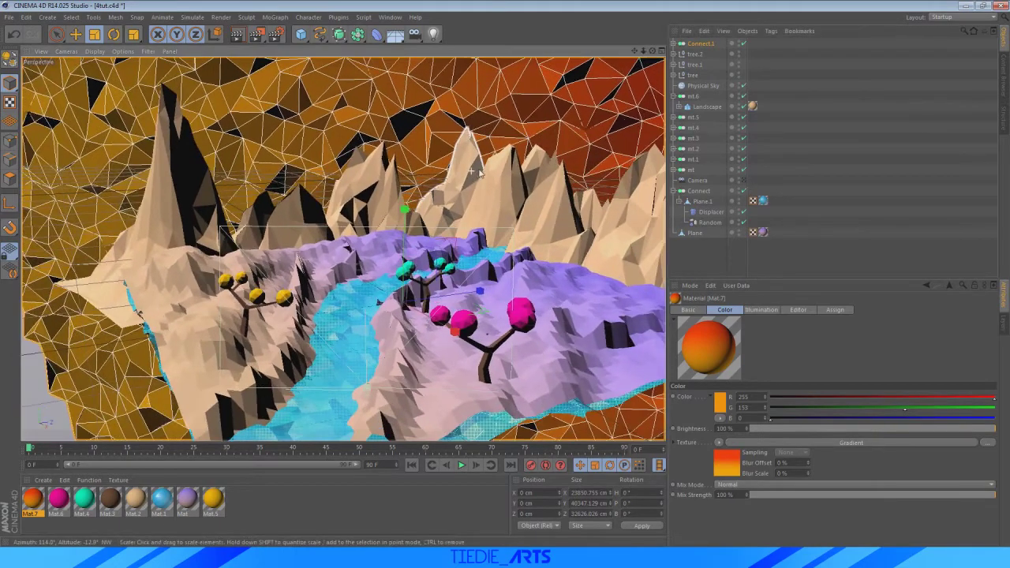
{"action": "mouse_move", "coordinate": [653, 51]}
{"action": "left_mouse_down"}
{"action": "mouse_move", "coordinate": [703, 23]}
{"action": "mouse_move", "coordinate": [521, 23]}
{"action": "mouse_move", "coordinate": [643, 53]}
{"action": "mouse_move", "coordinate": [669, 45]}
{"action": "mouse_move", "coordinate": [654, 53]}
{"action": "left_mouse_up"}
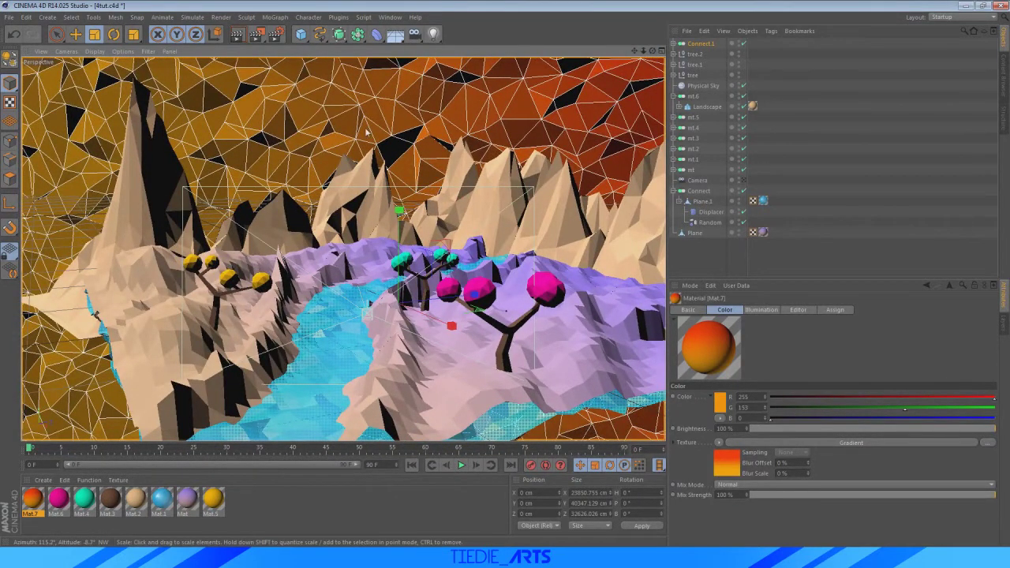
{"action": "scroll", "coordinate": [368, 133], "scroll_direction": "up", "scroll_amount": 3}
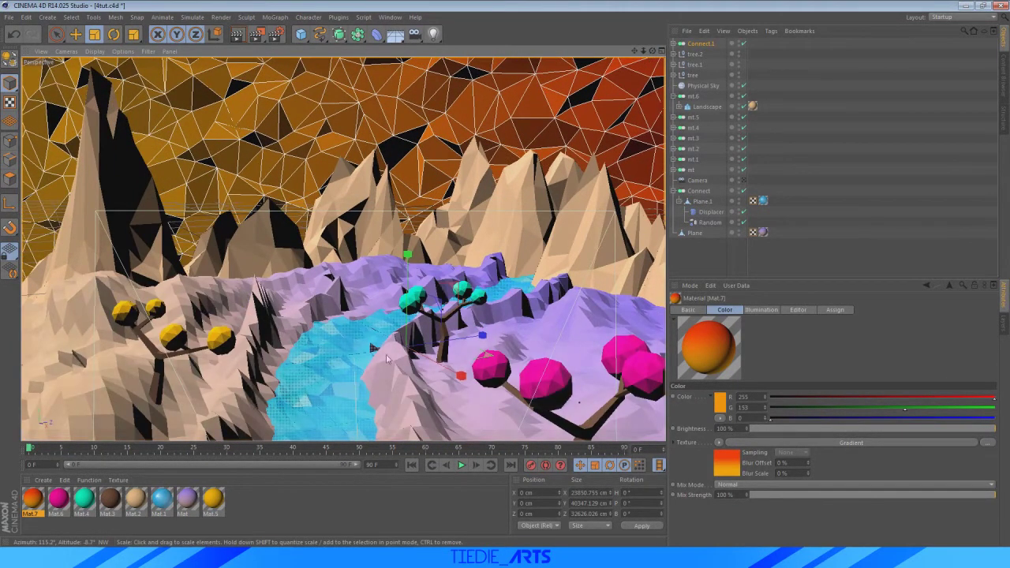
{"action": "left_click", "coordinate": [301, 33]}
{"action": "left_click", "coordinate": [513, 68]}
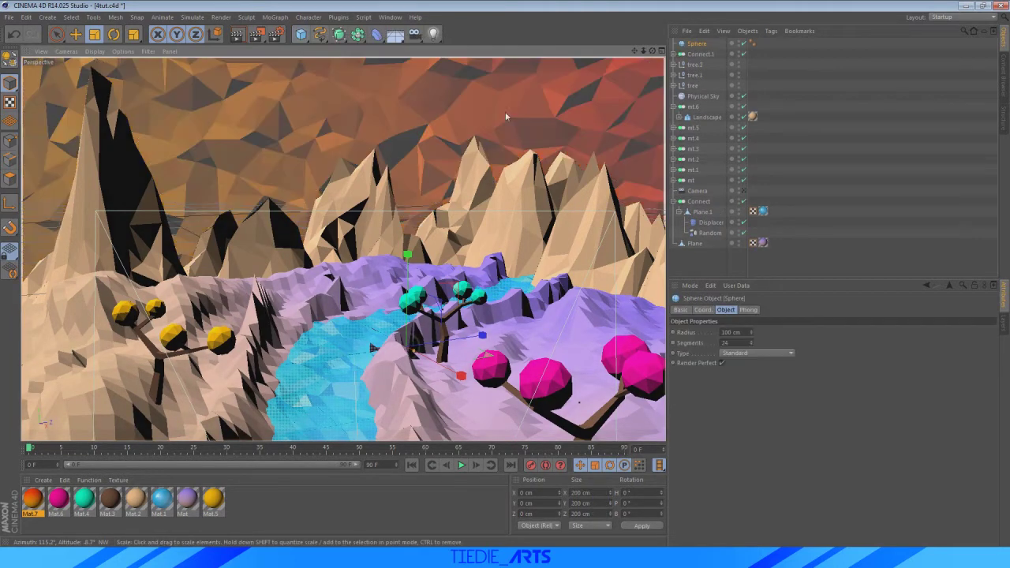
{"action": "left_click", "coordinate": [76, 34]}
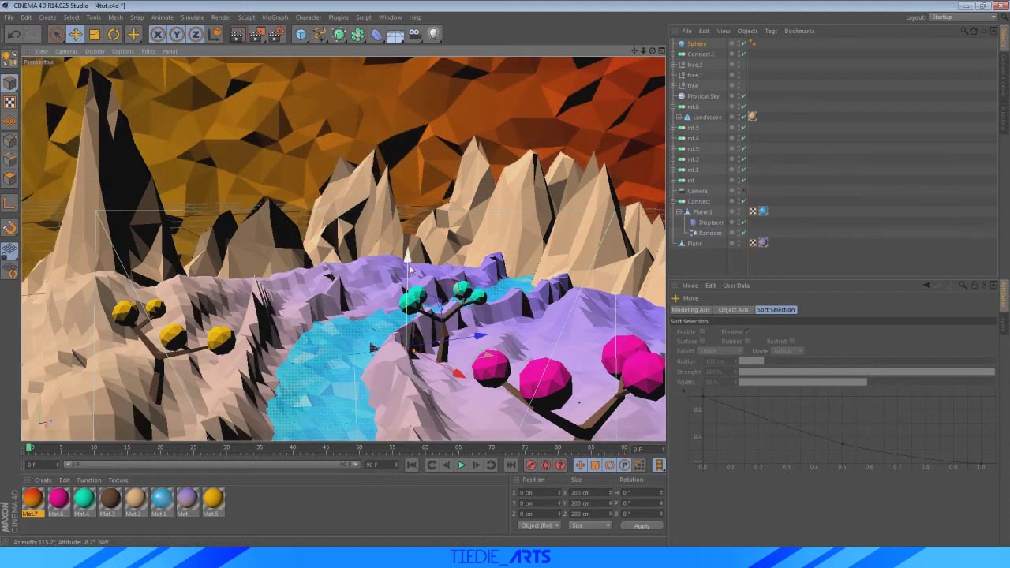
{"action": "left_click_drag", "start_coordinate": [408, 271], "coordinate": [409, 158]}
{"action": "left_click_drag", "start_coordinate": [476, 234], "coordinate": [420, 235]}
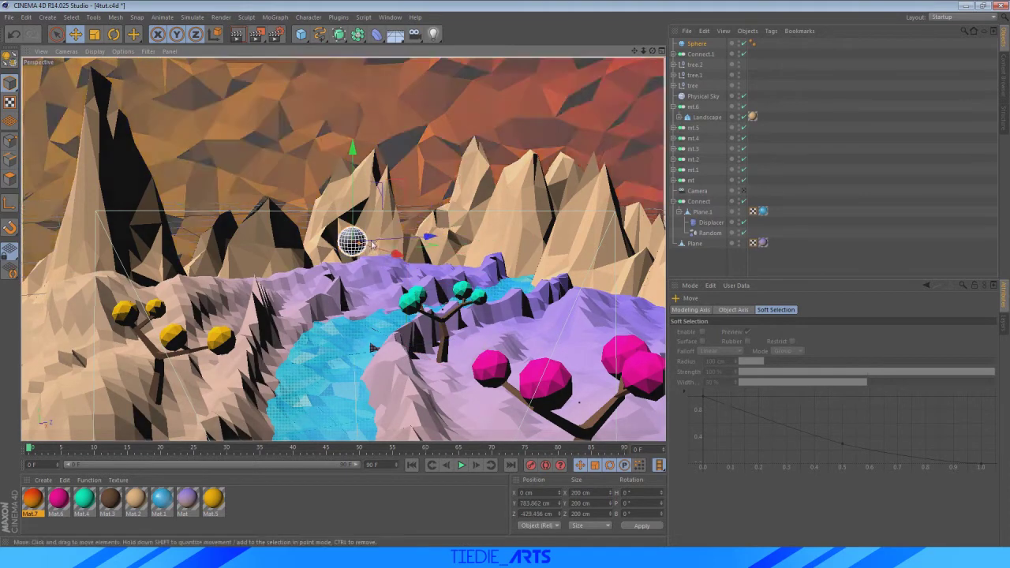
Delete the Phong tag from the new sphere so that it shades with flat facets
{"action": "scroll", "coordinate": [386, 235], "scroll_direction": "up", "scroll_amount": 5}
{"action": "scroll", "coordinate": [386, 235], "scroll_direction": "up", "scroll_amount": 3}
{"action": "left_click", "coordinate": [753, 43]}
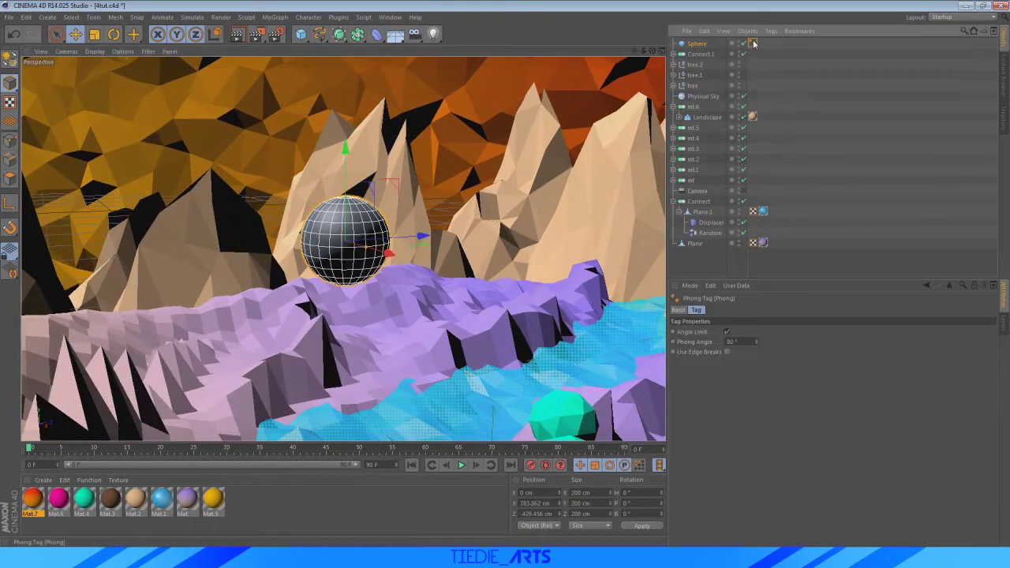
{"action": "left_click", "coordinate": [697, 45]}
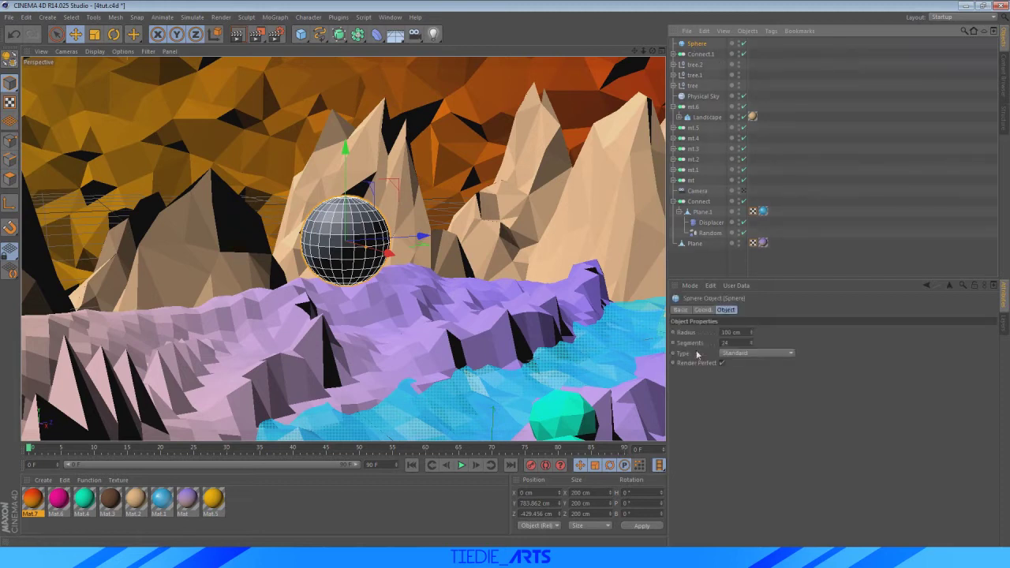
Set the sphere's type to Octahedron and its segments to 13
{"action": "left_click", "coordinate": [766, 354]}
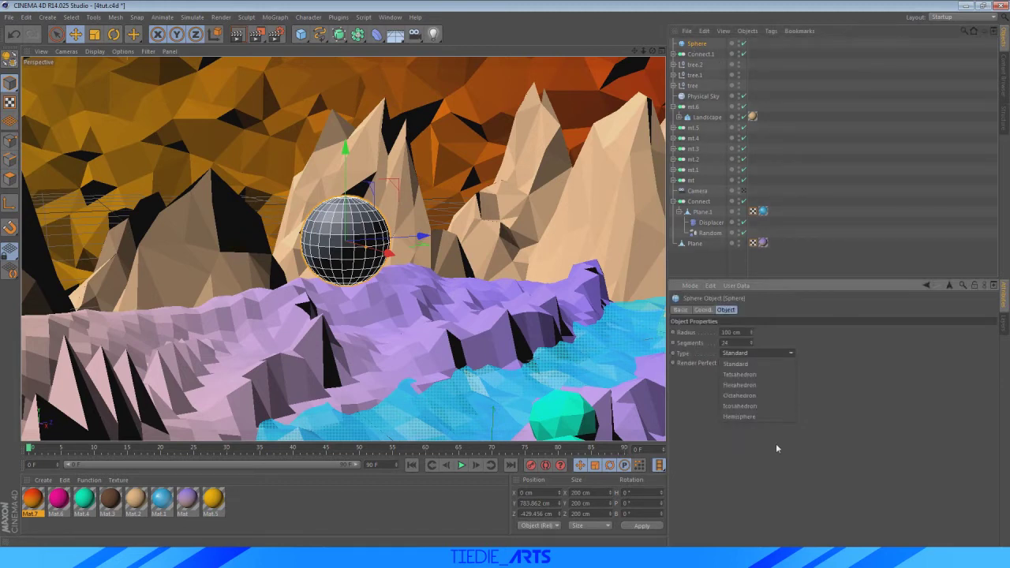
{"action": "left_click", "coordinate": [771, 395]}
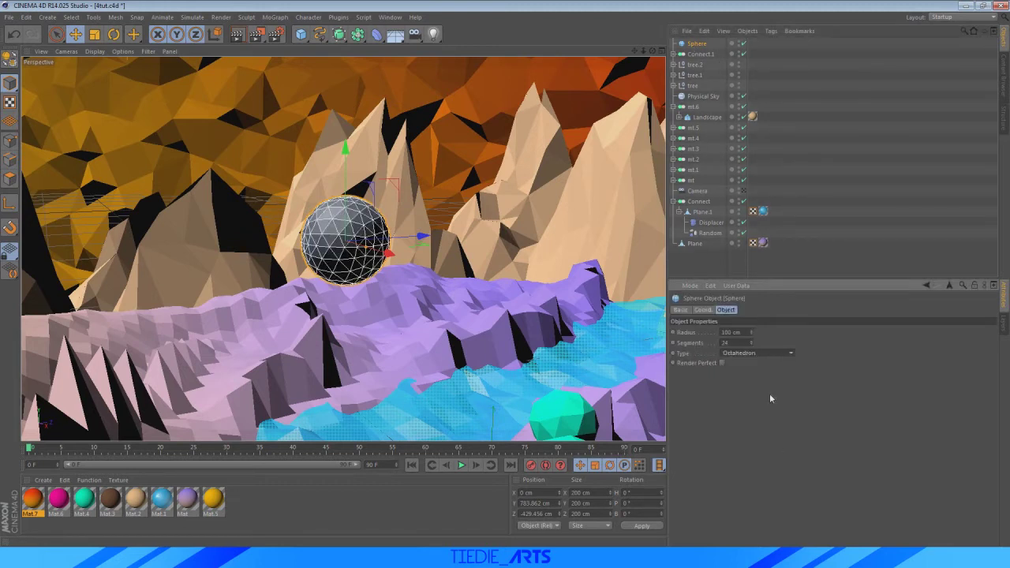
{"action": "left_click", "coordinate": [752, 345]}
{"action": "left_click", "coordinate": [753, 345]}
{"action": "left_click", "coordinate": [753, 345]}
{"action": "left_click", "coordinate": [753, 345]}
{"action": "left_click", "coordinate": [752, 345]}
{"action": "left_click", "coordinate": [752, 345]}
{"action": "left_click", "coordinate": [753, 345]}
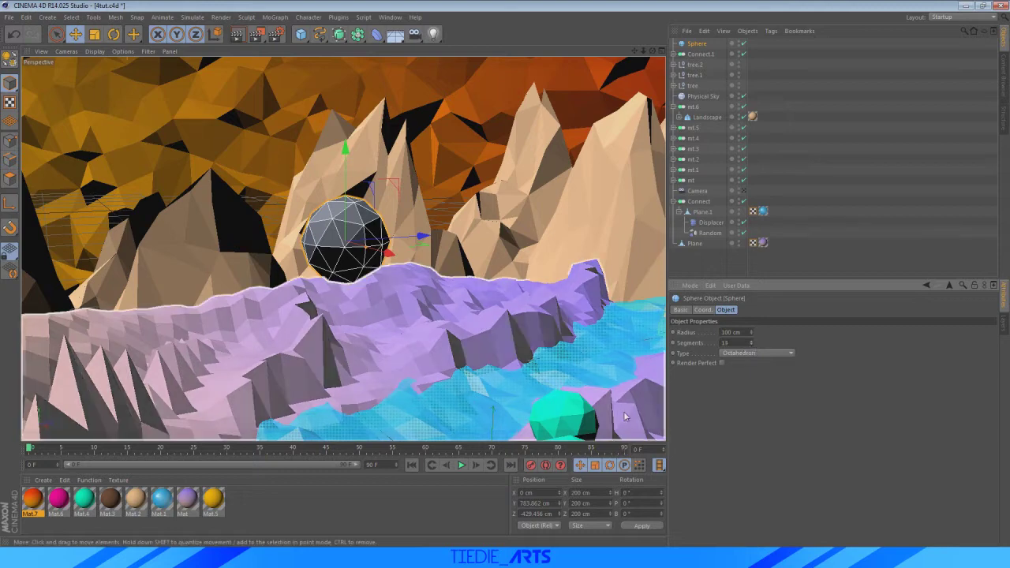
Create a light blue material (RGB 124, 224, 255) with Specular disabled and apply it to the sphere
{"action": "double_click", "coordinate": [245, 499]}
{"action": "double_click", "coordinate": [34, 497]}
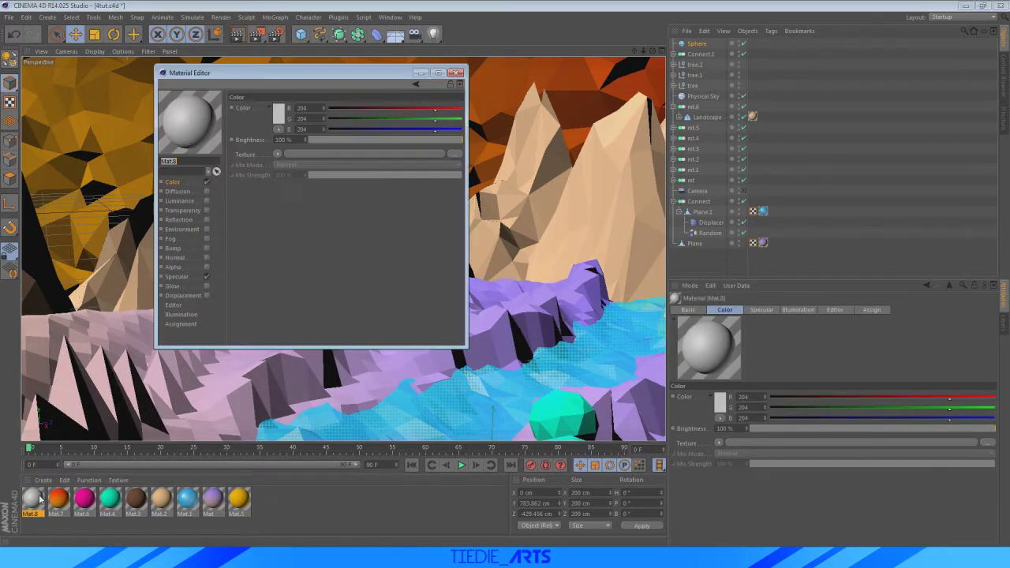
{"action": "left_click", "coordinate": [278, 114]}
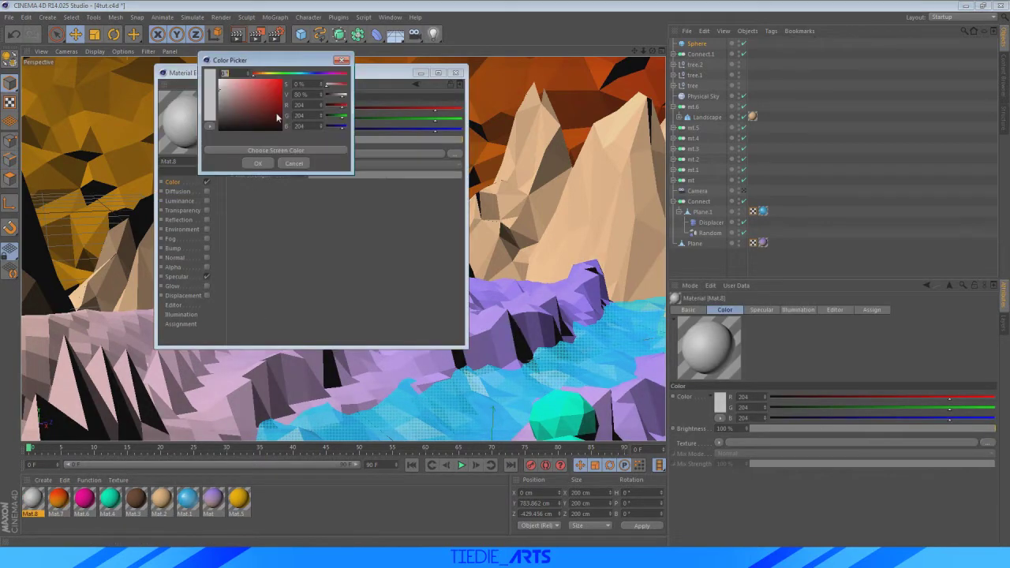
{"action": "left_click", "coordinate": [296, 75]}
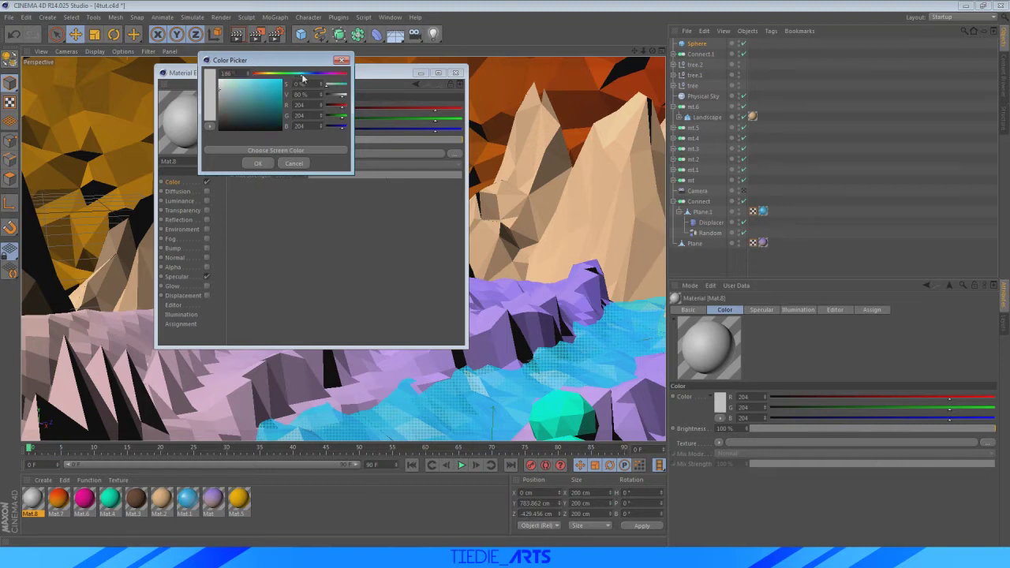
{"action": "left_click_drag", "start_coordinate": [219, 89], "coordinate": [250, 81]}
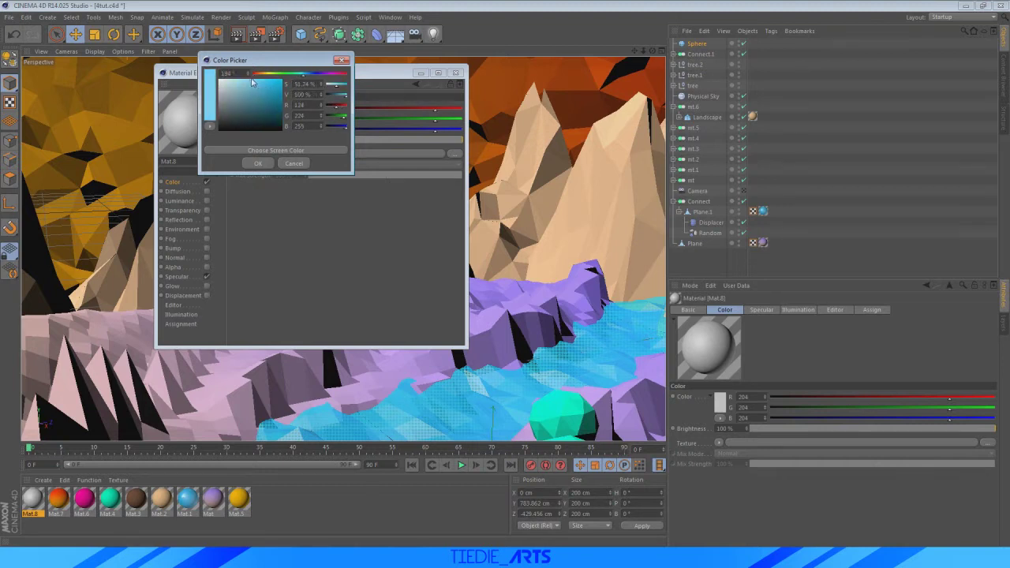
{"action": "left_click", "coordinate": [259, 164]}
{"action": "left_click", "coordinate": [207, 276]}
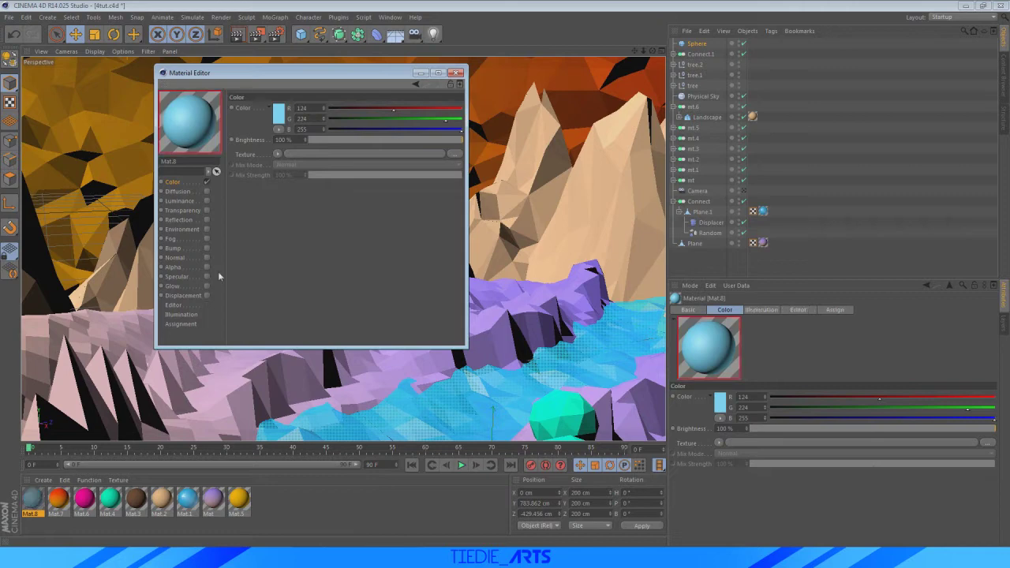
{"action": "left_click", "coordinate": [455, 73]}
{"action": "left_click_drag", "start_coordinate": [32, 514], "coordinate": [345, 237]}
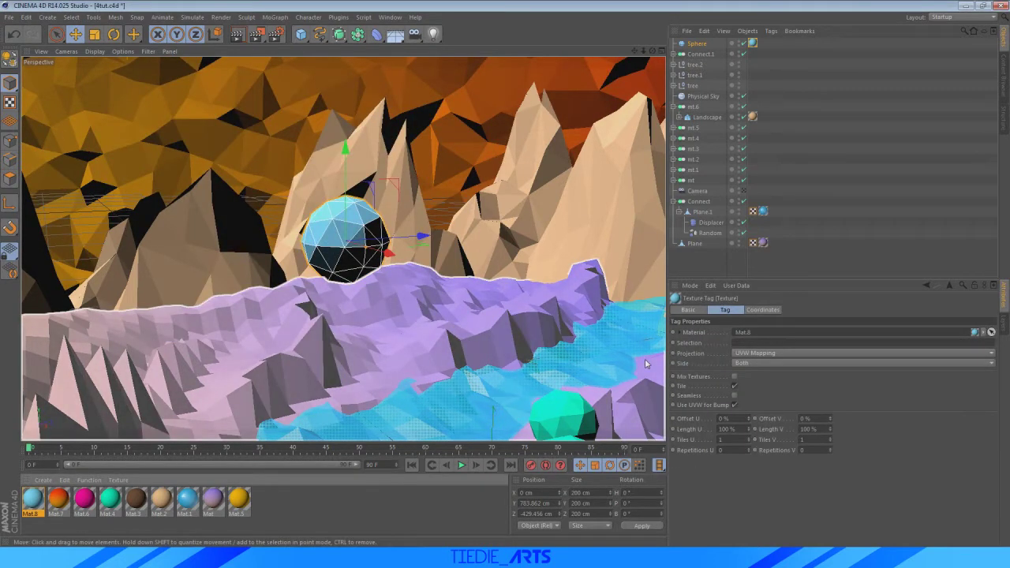
Change the sphere material's colour to pale yellow with RGB 255, 219, 147 and close the material window
{"action": "double_click", "coordinate": [31, 499]}
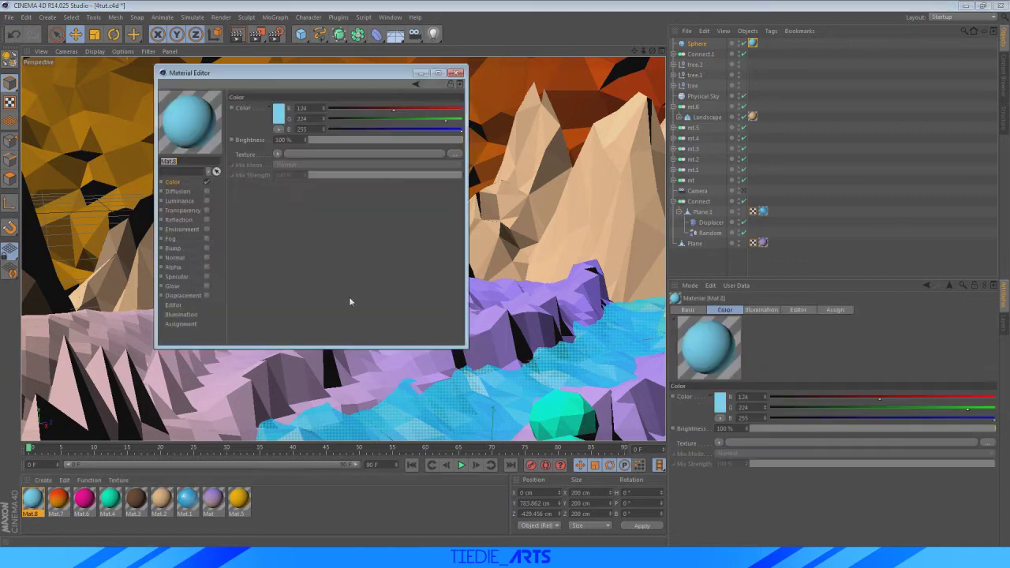
{"action": "left_click", "coordinate": [276, 112]}
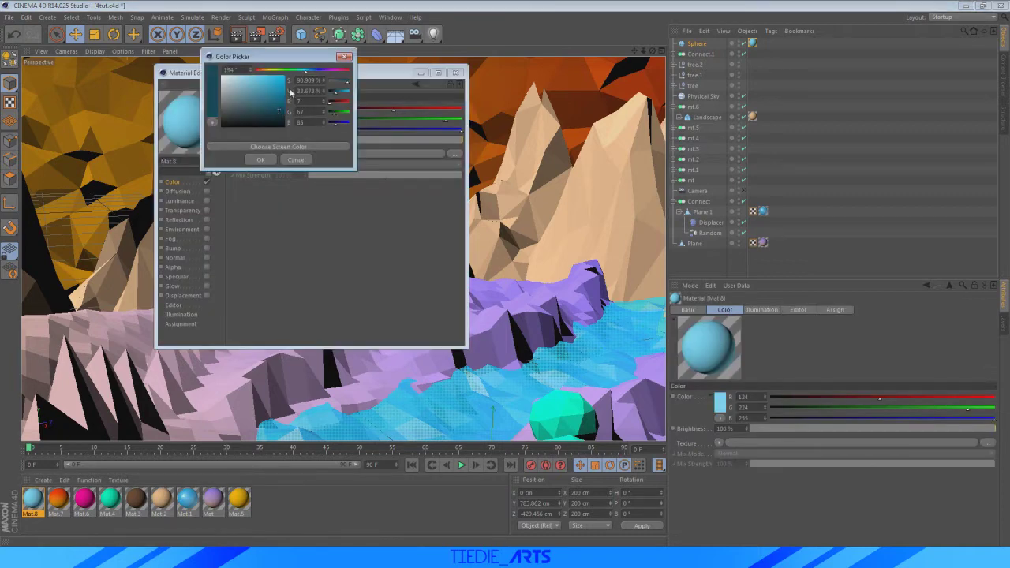
{"action": "left_click_drag", "start_coordinate": [277, 70], "coordinate": [248, 71]}
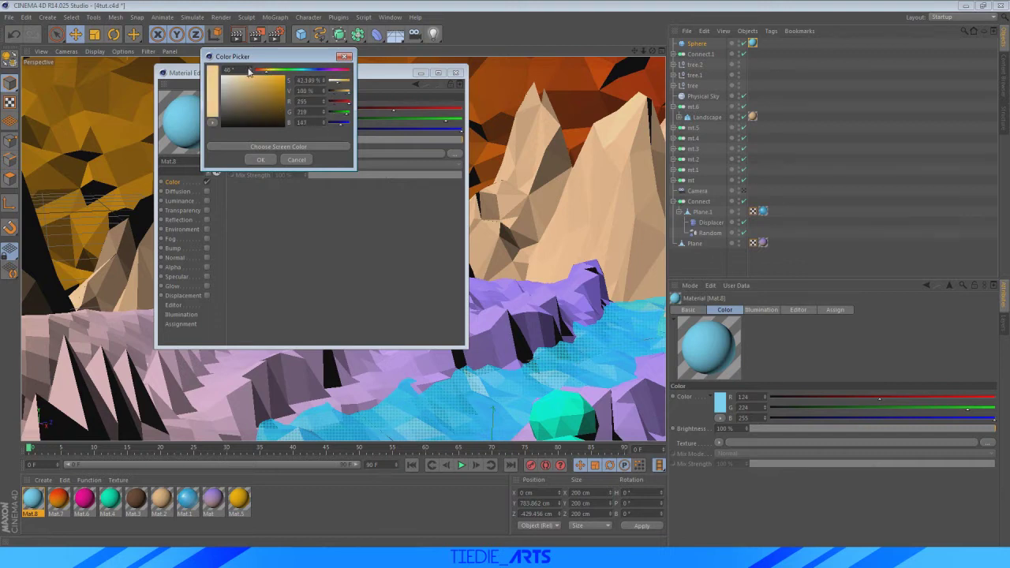
{"action": "left_click", "coordinate": [264, 160]}
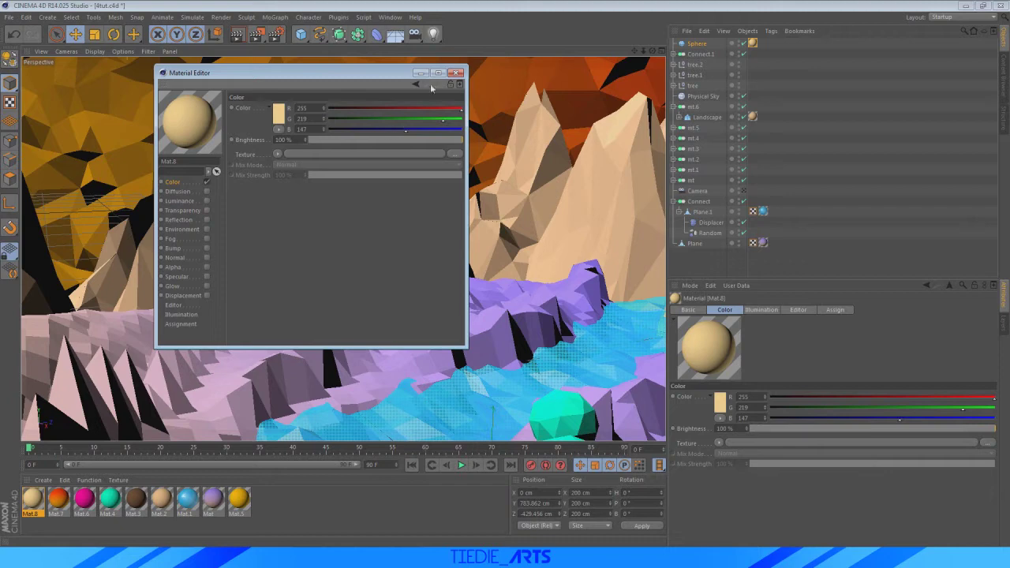
{"action": "left_click", "coordinate": [458, 75]}
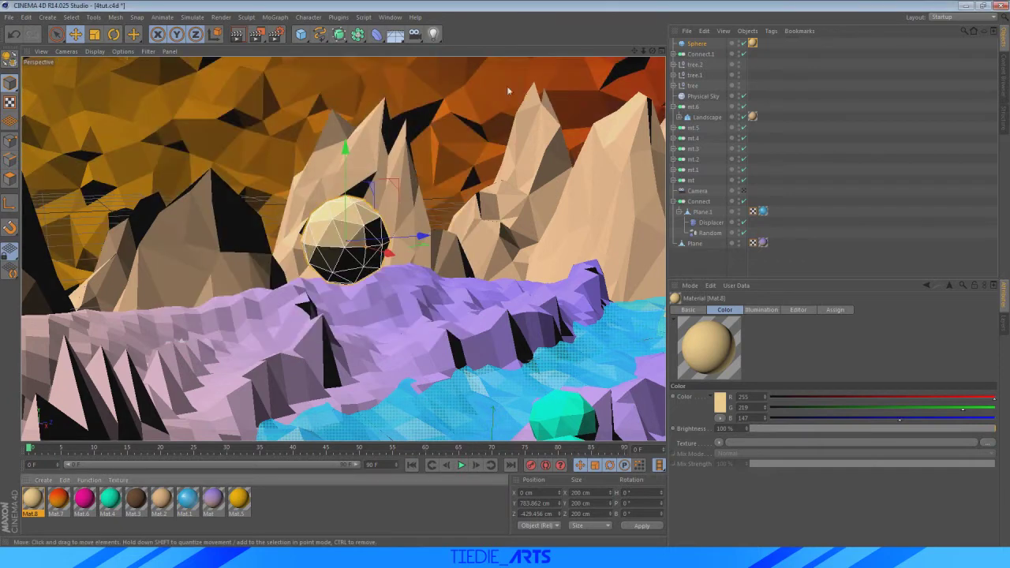
Add a Polygon Reduction deformer as a child of the sphere with a reduction strength of 20 %
{"action": "left_click_drag", "start_coordinate": [379, 41], "coordinate": [641, 165]}
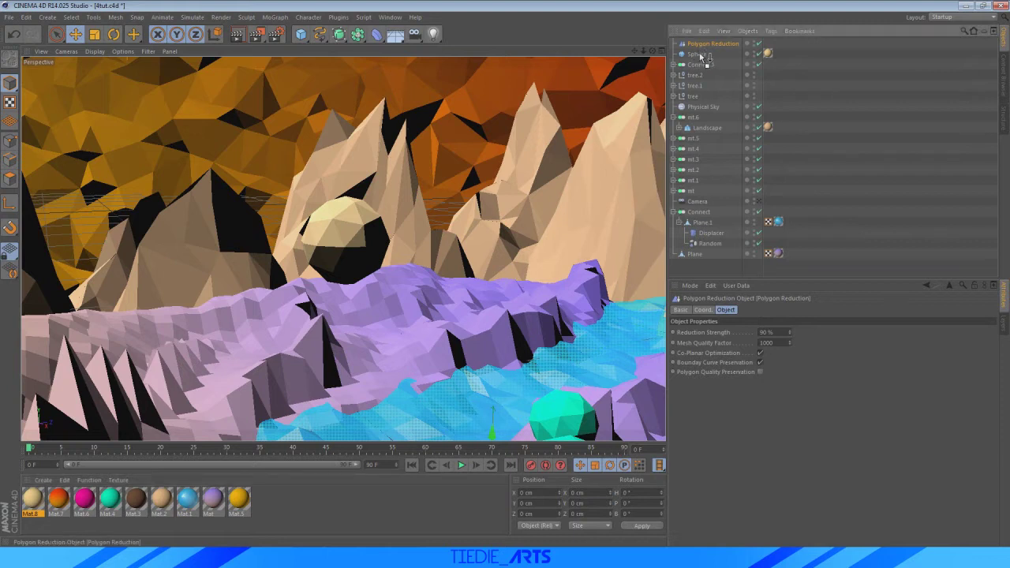
{"action": "left_click_drag", "start_coordinate": [701, 56], "coordinate": [703, 60]}
{"action": "left_click_drag", "start_coordinate": [789, 334], "coordinate": [736, 334]}
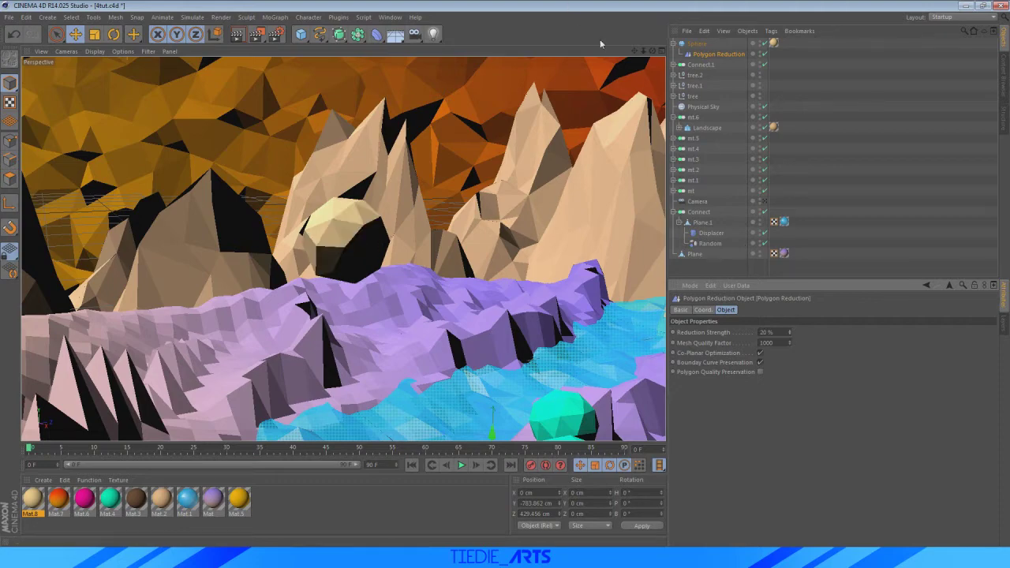
Duplicate the sphere with its Polygon Reduction, shift the copy along Z beside the original and enlarge it slightly
{"action": "left_click_drag", "start_coordinate": [654, 51], "coordinate": [663, 69]}
{"action": "left_click", "coordinate": [674, 43]}
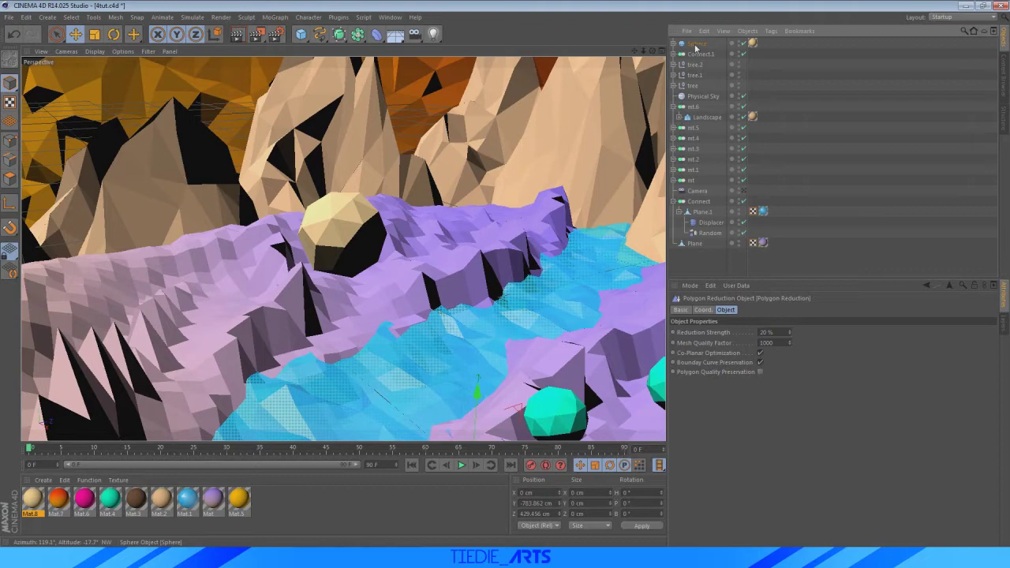
{"action": "left_click_drag", "start_coordinate": [695, 39], "coordinate": [695, 39], "text": "ctrl"}
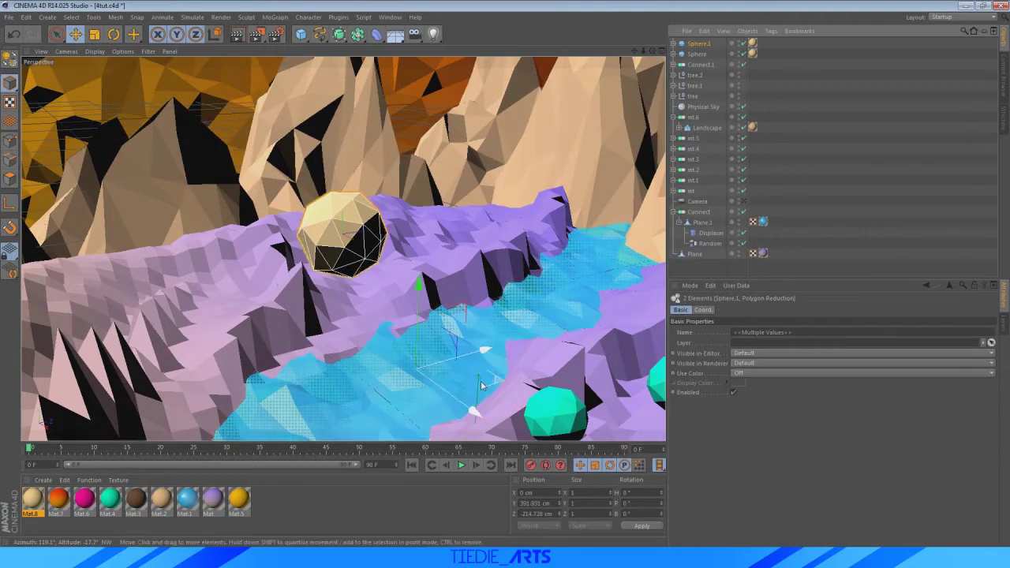
{"action": "left_click_drag", "start_coordinate": [457, 363], "coordinate": [531, 395]}
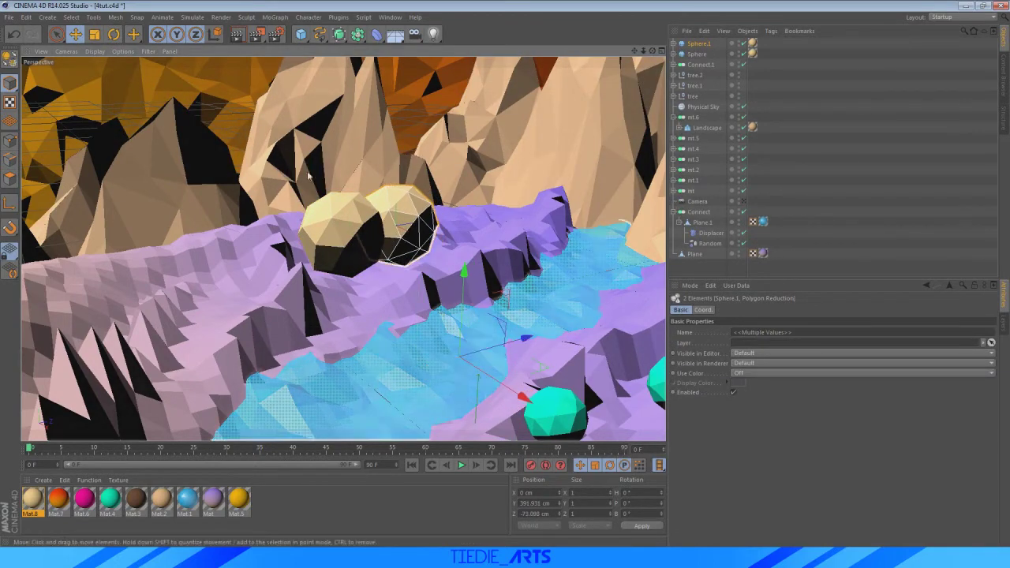
{"action": "left_click", "coordinate": [94, 34]}
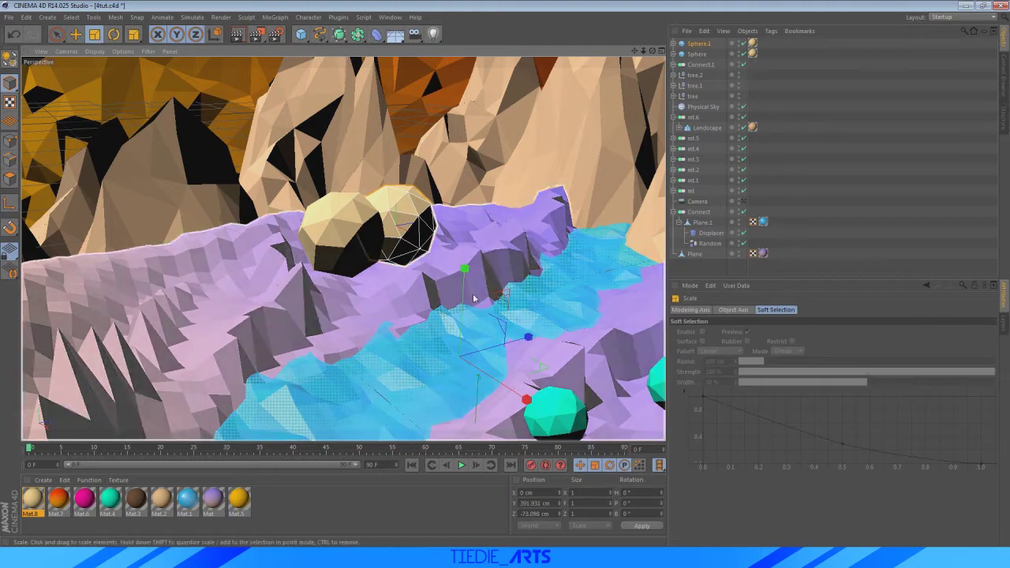
{"action": "left_click_drag", "start_coordinate": [472, 297], "coordinate": [465, 320]}
Copy and paste the enlarged sphere, move the new copy to the opposite side of the original and scale it down
{"action": "left_click", "coordinate": [77, 35]}
{"action": "key", "text": "ctrl+c"}
{"action": "key", "text": "ctrl+v"}
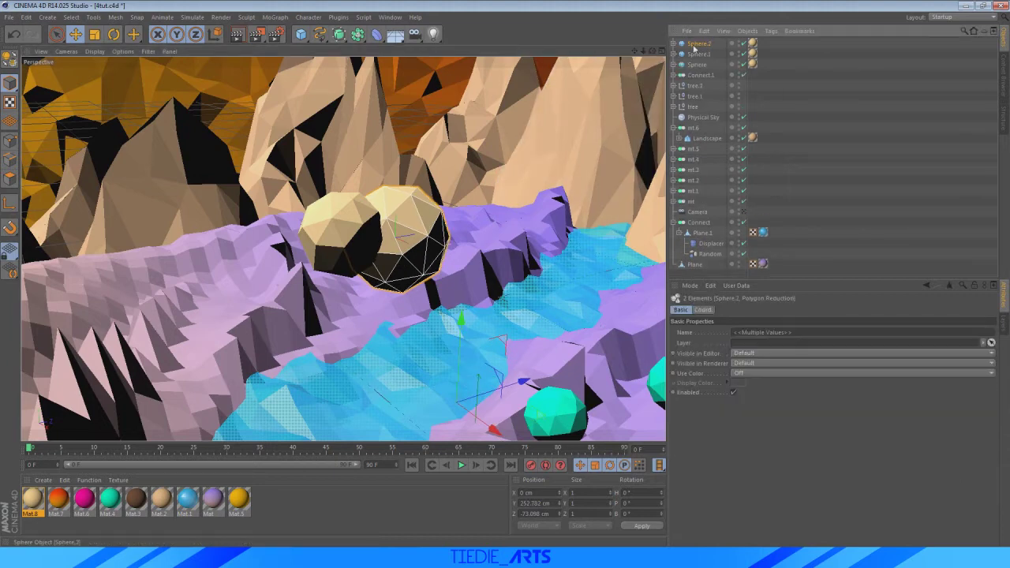
{"action": "left_click_drag", "start_coordinate": [521, 383], "coordinate": [435, 425]}
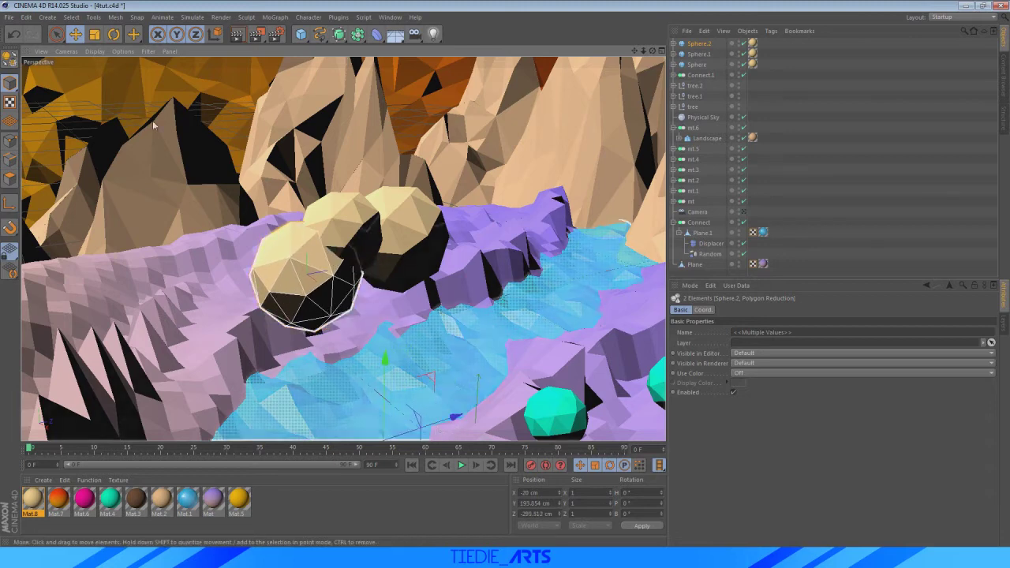
{"action": "left_click", "coordinate": [97, 37]}
{"action": "left_click_drag", "start_coordinate": [456, 416], "coordinate": [423, 433]}
{"action": "left_click", "coordinate": [76, 35]}
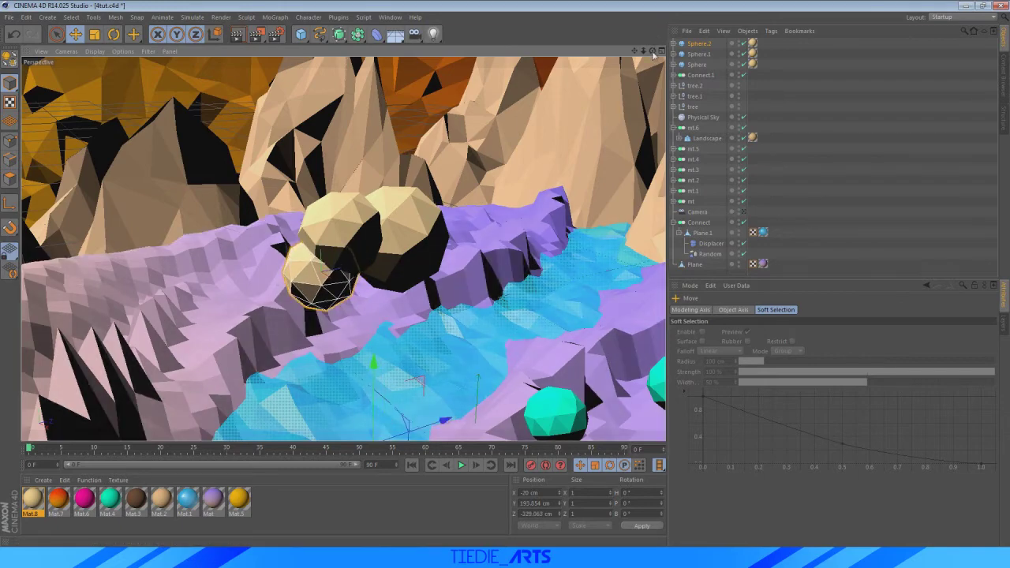
Group the three spheres into a null and raise the group to about Y 777 cm
{"action": "mouse_move", "coordinate": [654, 52]}
{"action": "left_mouse_down"}
{"action": "mouse_move", "coordinate": [616, 56]}
{"action": "mouse_move", "coordinate": [663, 60]}
{"action": "left_mouse_up"}
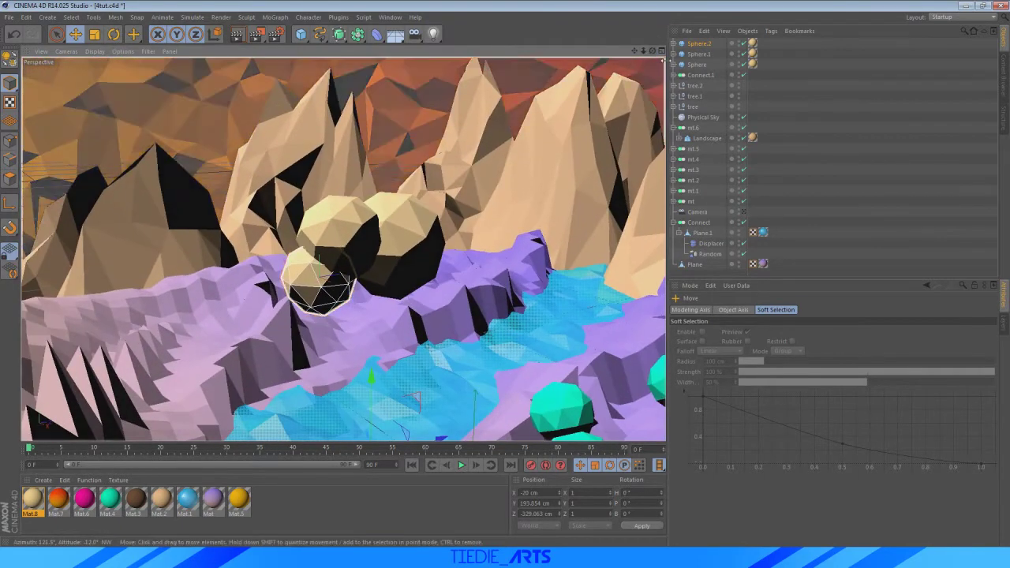
{"action": "left_click", "coordinate": [695, 65]}
{"action": "left_click", "coordinate": [697, 45], "text": "shift"}
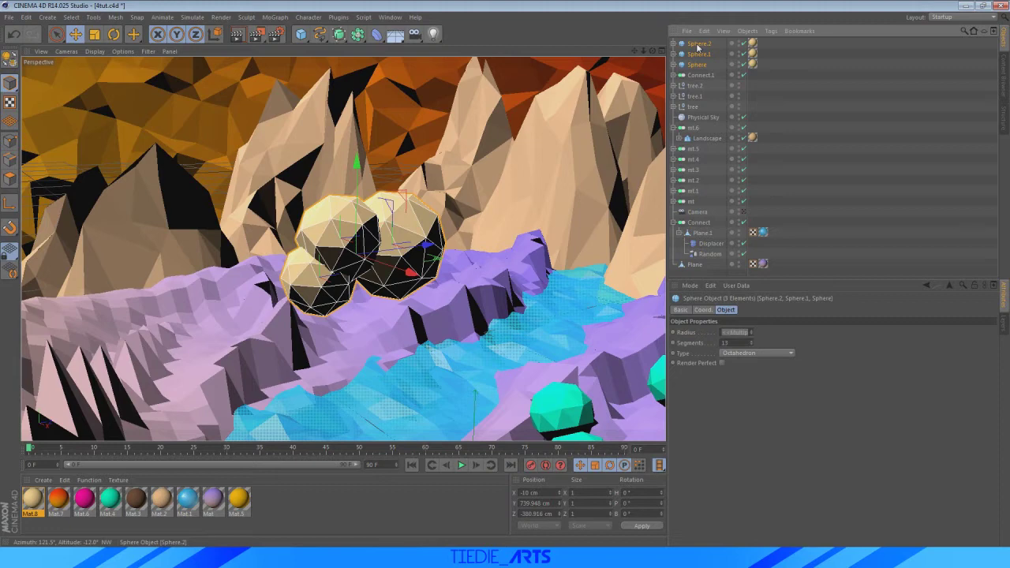
{"action": "key", "text": "alt+g"}
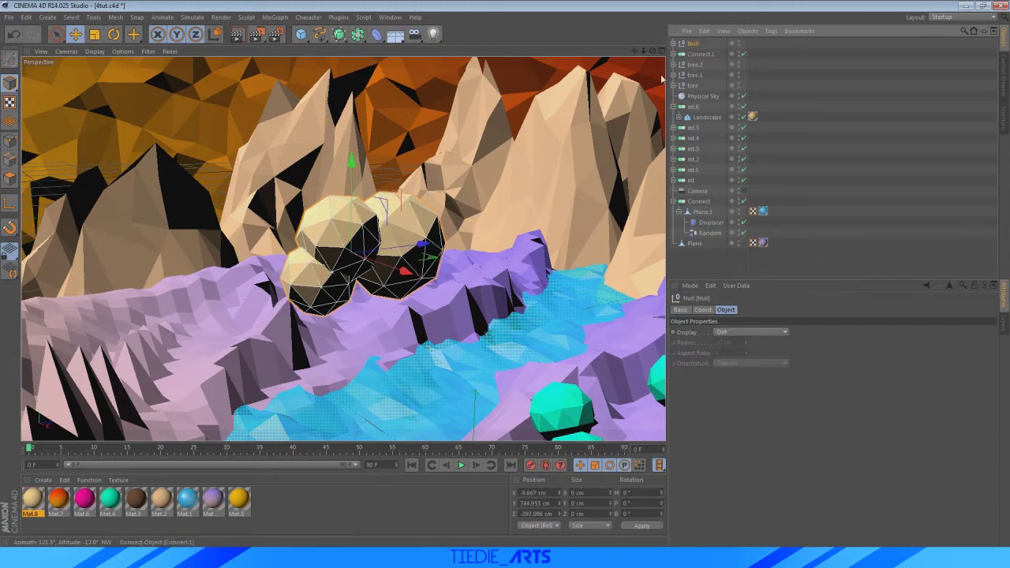
{"action": "mouse_move", "coordinate": [352, 183]}
{"action": "left_mouse_down"}
{"action": "mouse_move", "coordinate": [354, 143]}
{"action": "mouse_move", "coordinate": [353, 177]}
{"action": "left_mouse_up"}
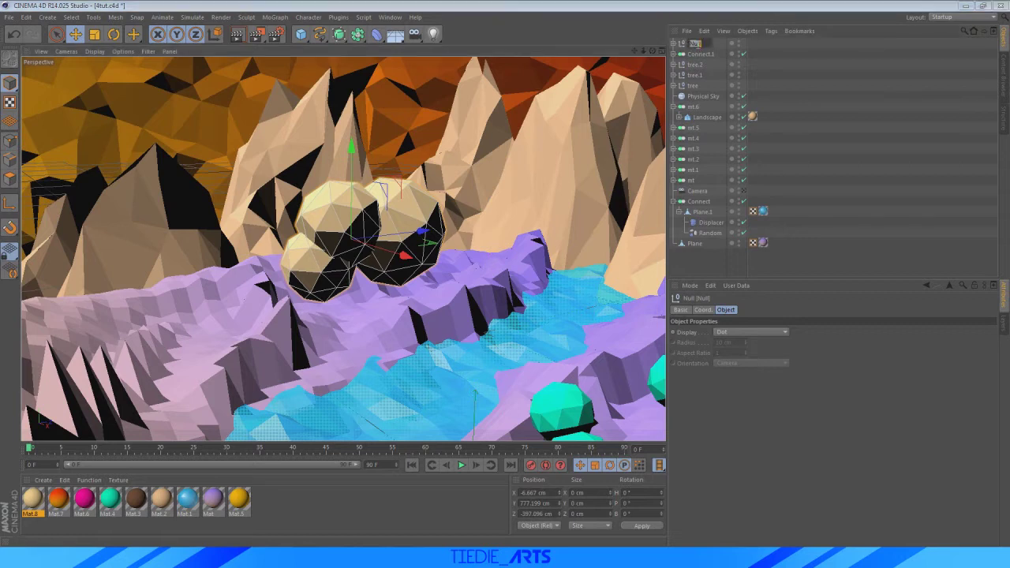
Rename the null that groups the three pale yellow spheres as cloud
{"action": "key", "text": "Return"}
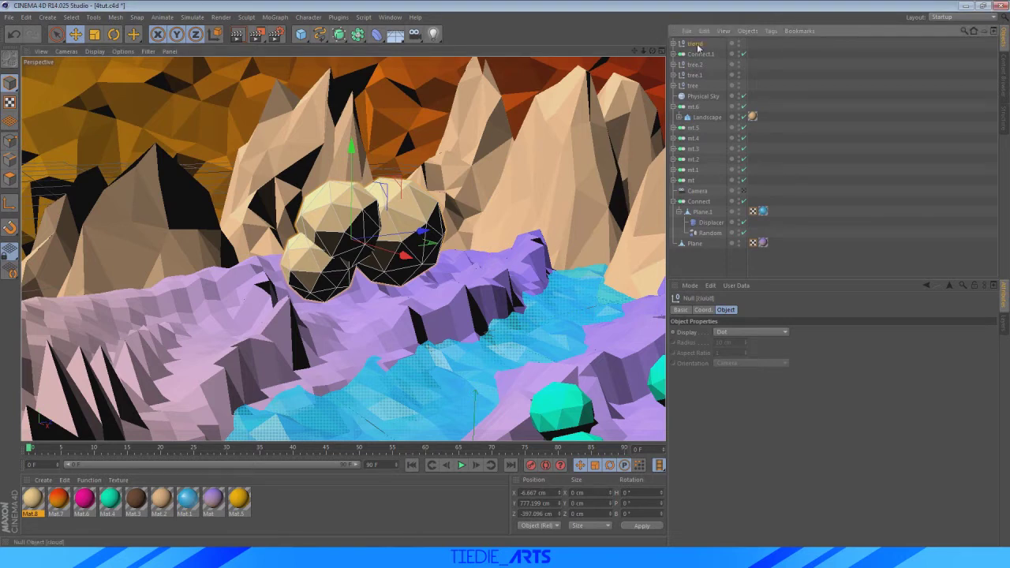
{"action": "left_click", "coordinate": [738, 261]}
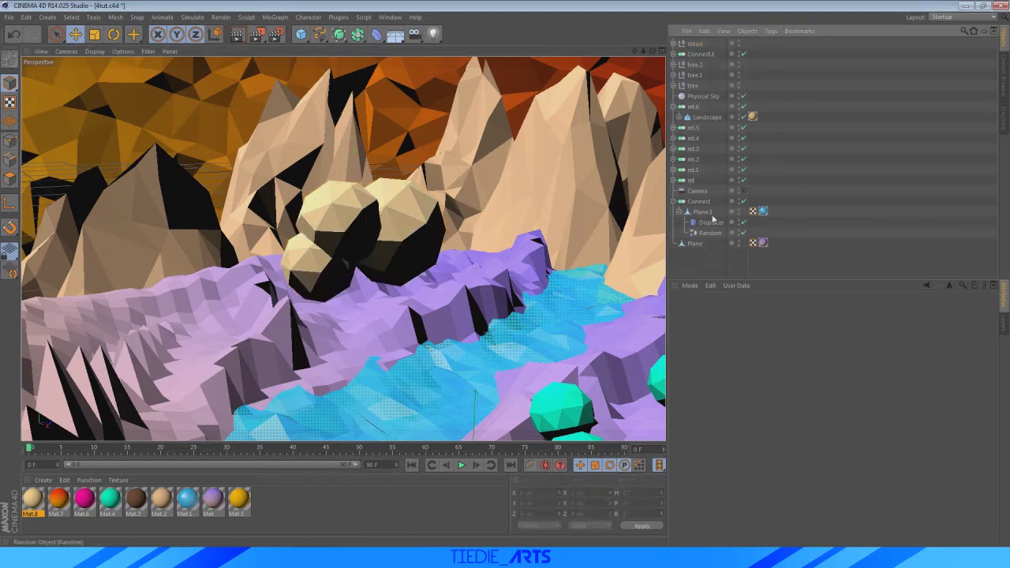
{"action": "scroll", "coordinate": [568, 122], "scroll_direction": "down", "scroll_amount": 5}
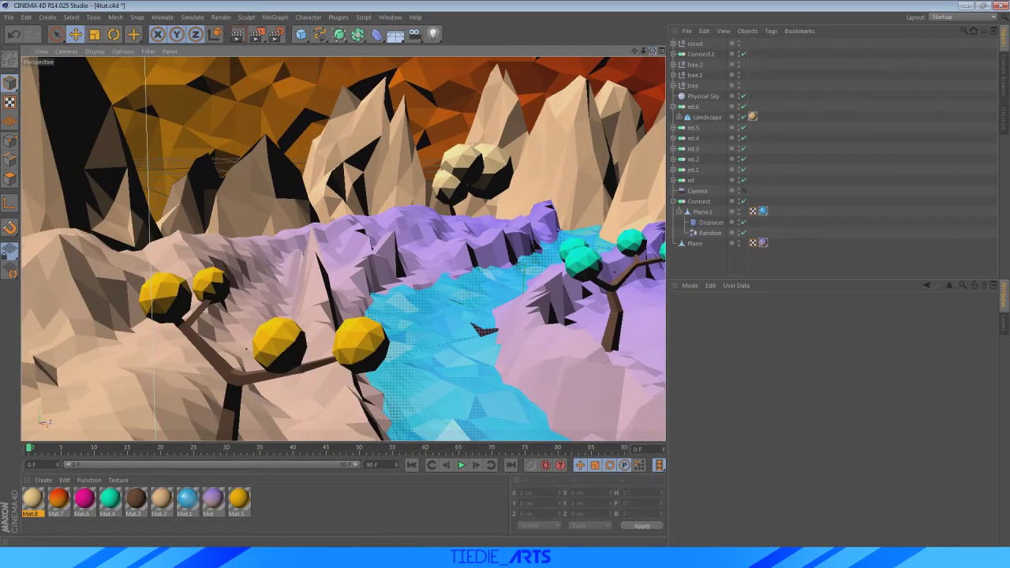
Add an Array object and make the cloud null its child
{"action": "left_click_drag", "start_coordinate": [653, 51], "coordinate": [626, 73]}
{"action": "left_click_drag", "start_coordinate": [359, 35], "coordinate": [491, 73]}
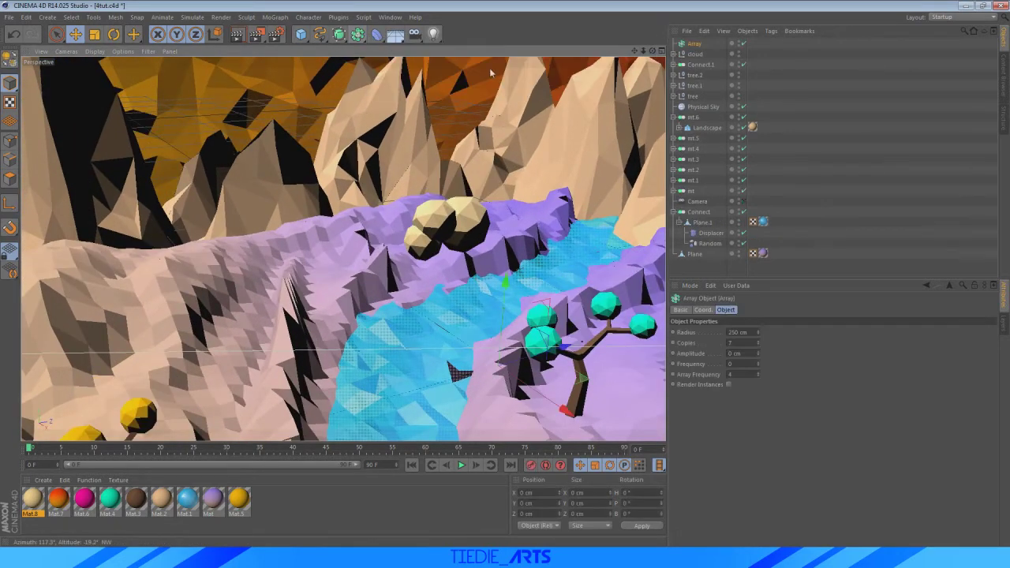
{"action": "left_click_drag", "start_coordinate": [700, 48], "coordinate": [698, 45]}
{"action": "left_click", "coordinate": [694, 44]}
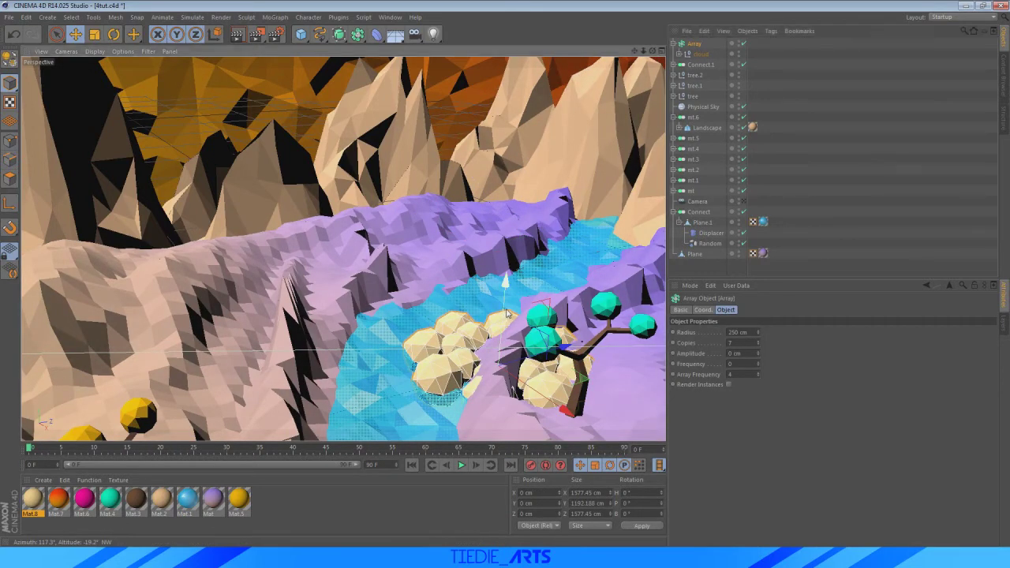
Raise the cloud array to about Y 693 cm and widen its radius to 1067 cm
{"action": "left_click_drag", "start_coordinate": [506, 283], "coordinate": [518, 145]}
{"action": "left_click_drag", "start_coordinate": [653, 50], "coordinate": [473, 8]}
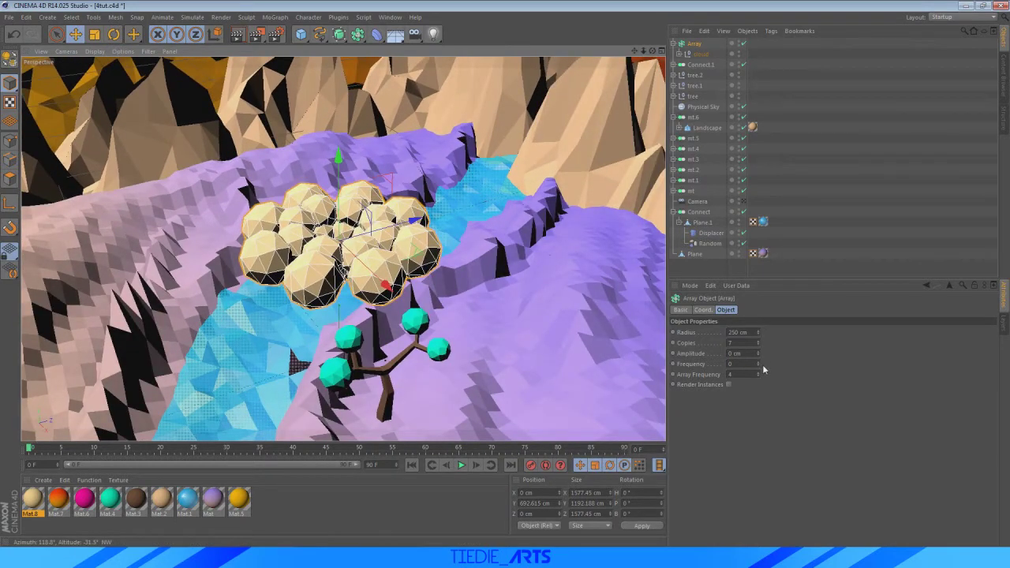
{"action": "mouse_move", "coordinate": [759, 332]}
{"action": "left_mouse_down"}
{"action": "mouse_move", "coordinate": [806, 332]}
{"action": "mouse_move", "coordinate": [759, 335]}
{"action": "left_mouse_up"}
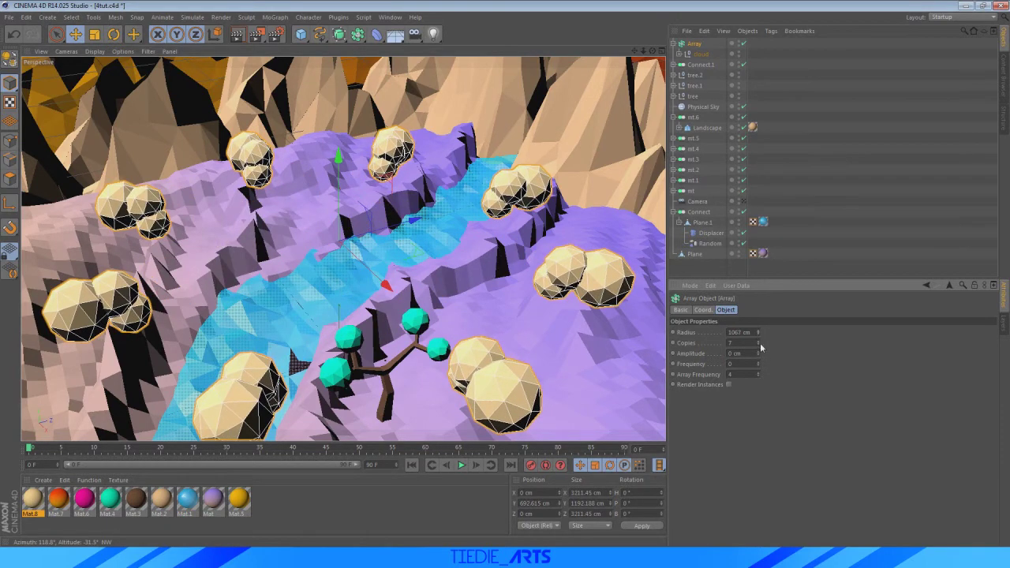
Try 10 copies in the cloud array, then settle on 5 copies
{"action": "left_click", "coordinate": [759, 342]}
{"action": "left_click", "coordinate": [760, 341]}
{"action": "left_click", "coordinate": [760, 342]}
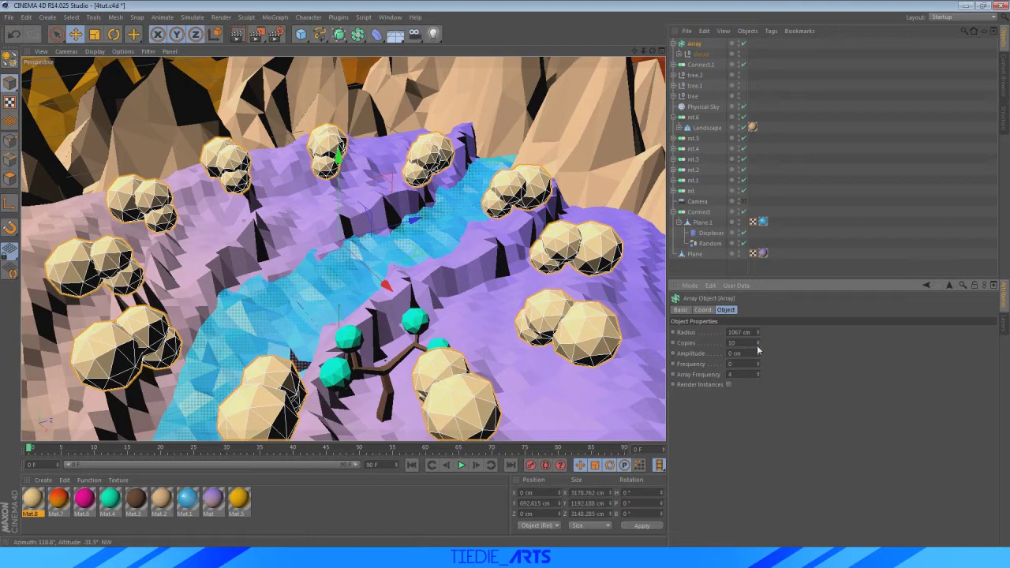
{"action": "left_click", "coordinate": [758, 346]}
{"action": "left_click", "coordinate": [758, 345]}
{"action": "left_click", "coordinate": [759, 346]}
{"action": "left_click", "coordinate": [759, 346]}
{"action": "left_click", "coordinate": [759, 346]}
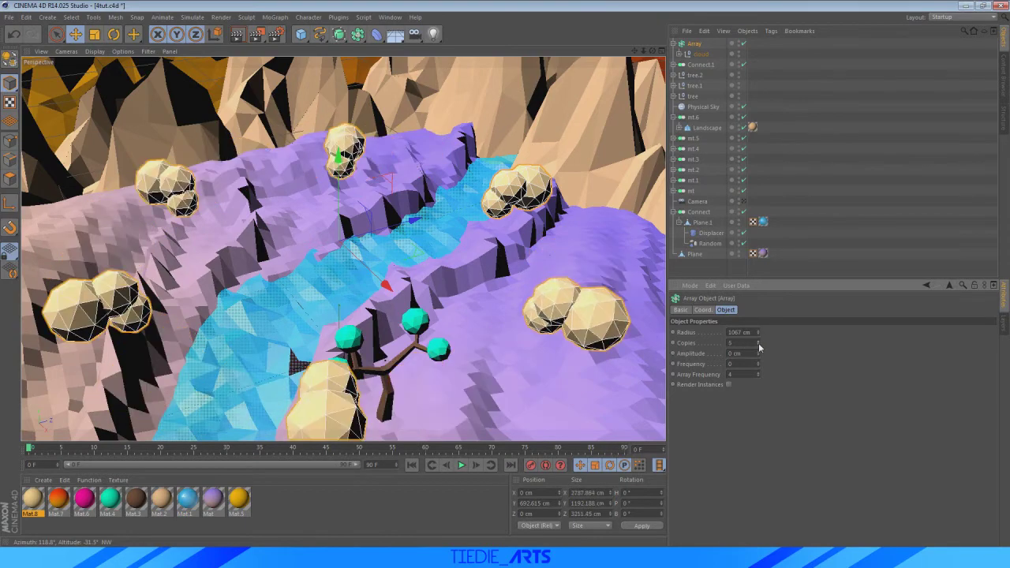
Through the scene camera, move the cloud array into the sky to about X -6026, Y 1567, Z 1862 cm and tilt it slightly
{"action": "scroll", "coordinate": [565, 287], "scroll_direction": "down", "scroll_amount": 6}
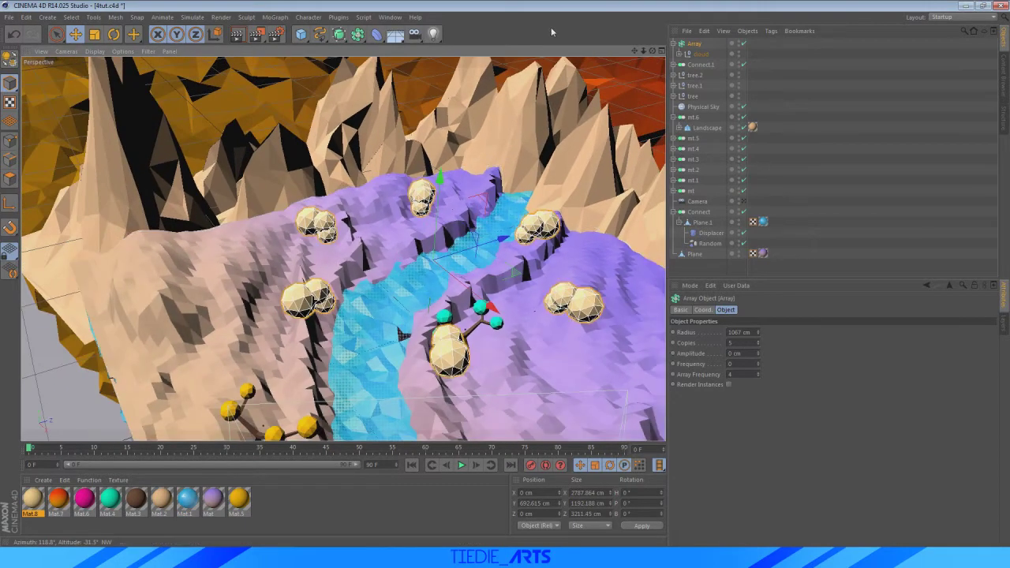
{"action": "left_click_drag", "start_coordinate": [654, 54], "coordinate": [654, 52]}
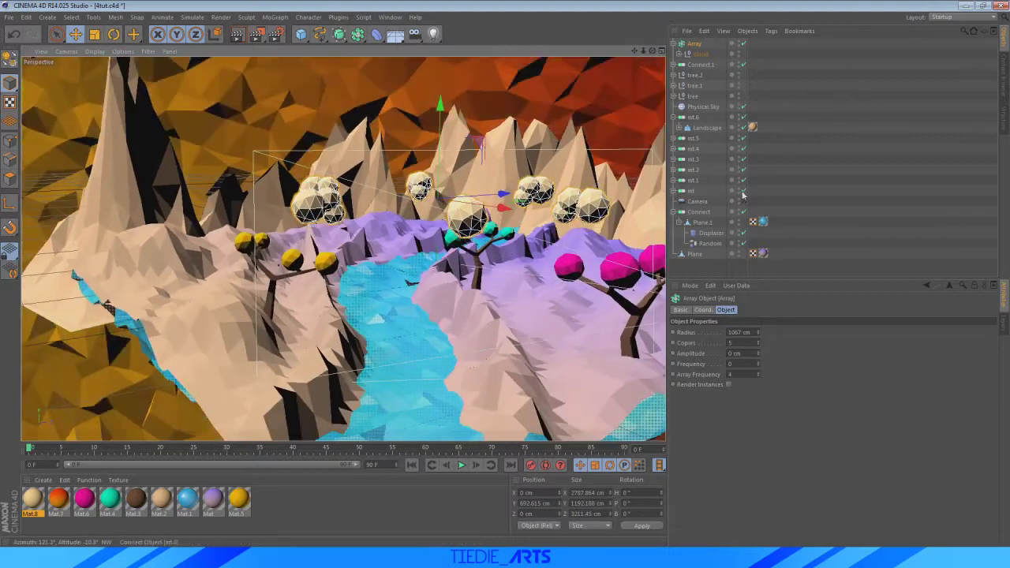
{"action": "left_click", "coordinate": [742, 202]}
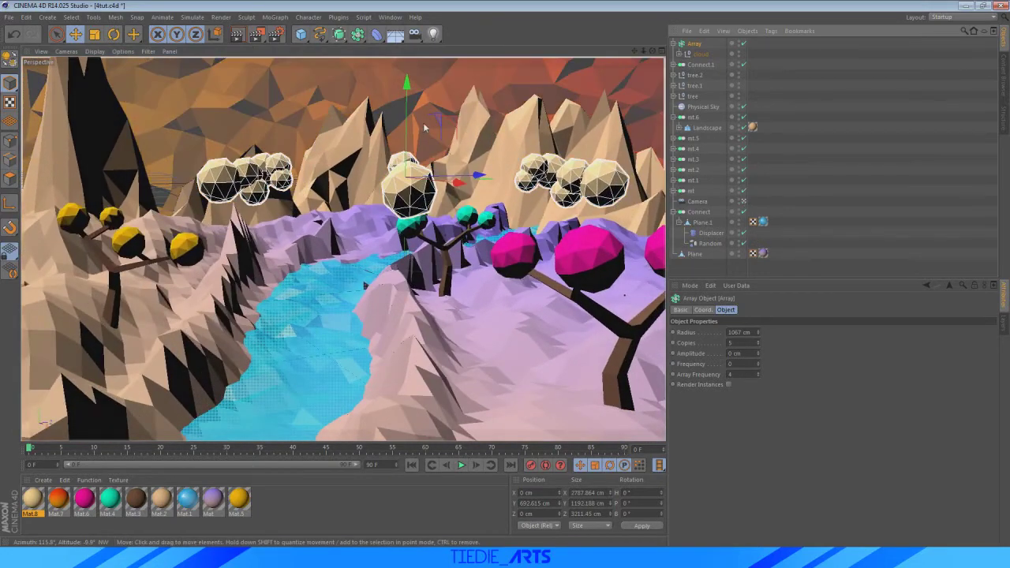
{"action": "left_click_drag", "start_coordinate": [433, 187], "coordinate": [276, 96]}
{"action": "key", "text": "r"}
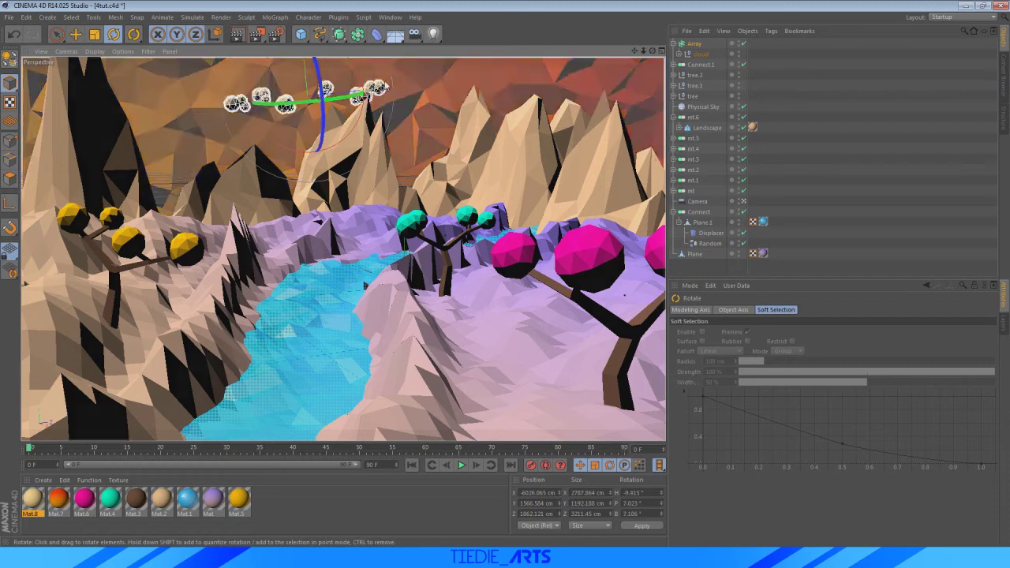
Increase the array's radius to 3019 cm and reposition it to about X -5758, Y 1629, Z 2636 cm, with heading about -19.3°
{"action": "left_click", "coordinate": [696, 44]}
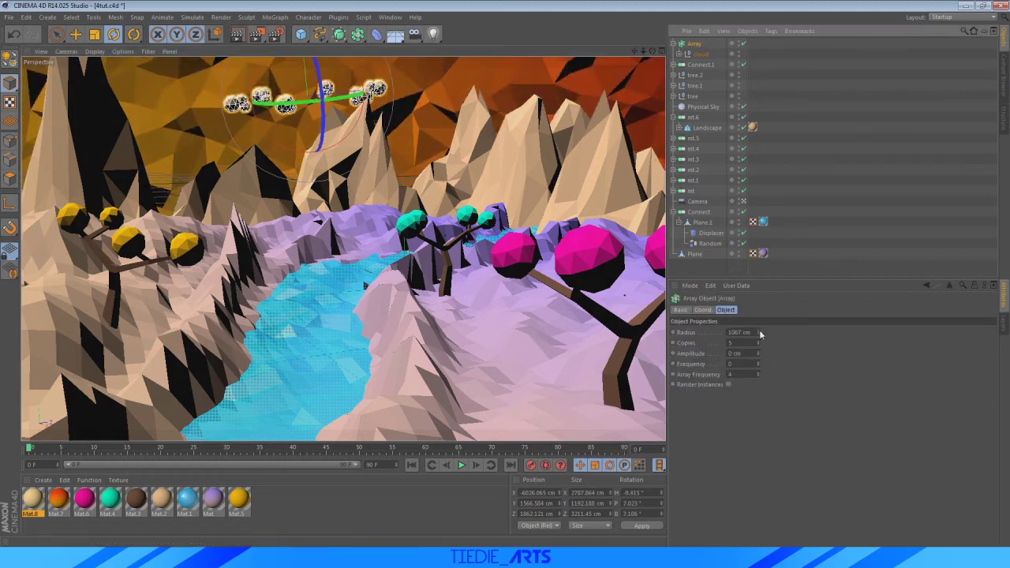
{"action": "left_click_drag", "start_coordinate": [761, 335], "coordinate": [834, 335]}
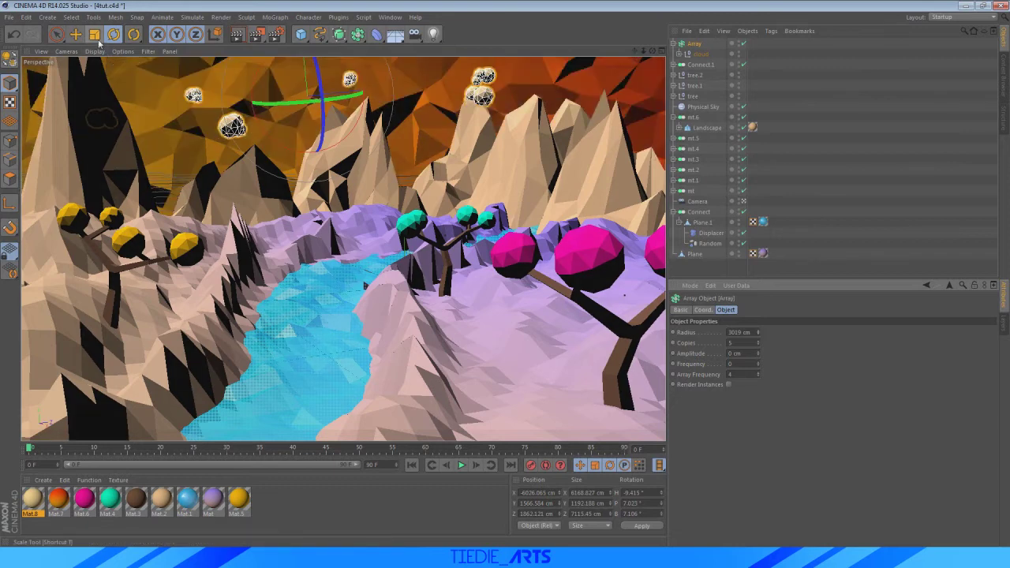
{"action": "left_click_drag", "start_coordinate": [303, 138], "coordinate": [360, 79]}
{"action": "key", "text": "e"}
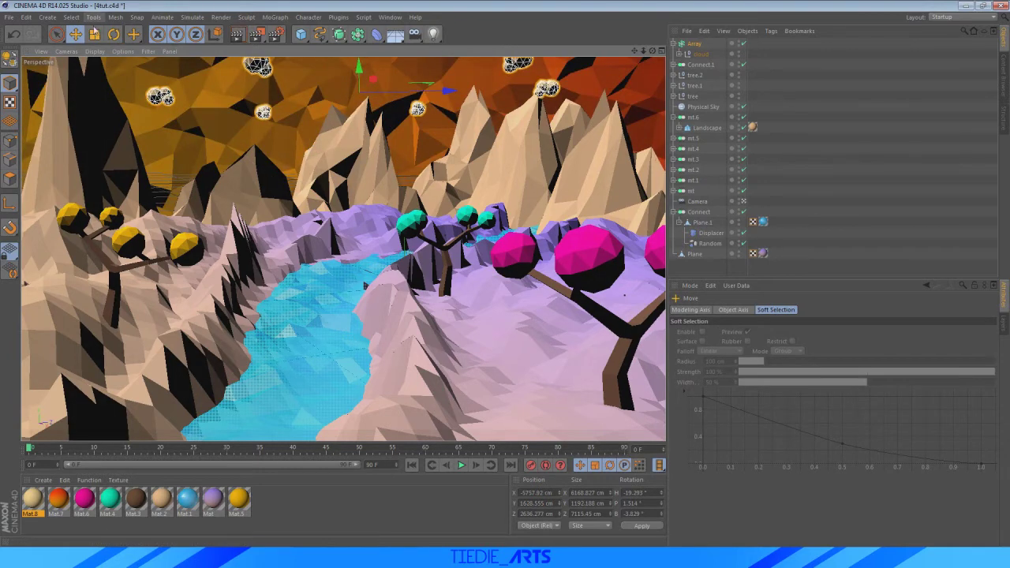
Reduce the cloud array to 4 copies and rotate it to about H -19.7°, P 2.1°, B 0.3°
{"action": "key", "text": "t"}
{"action": "left_click", "coordinate": [693, 45]}
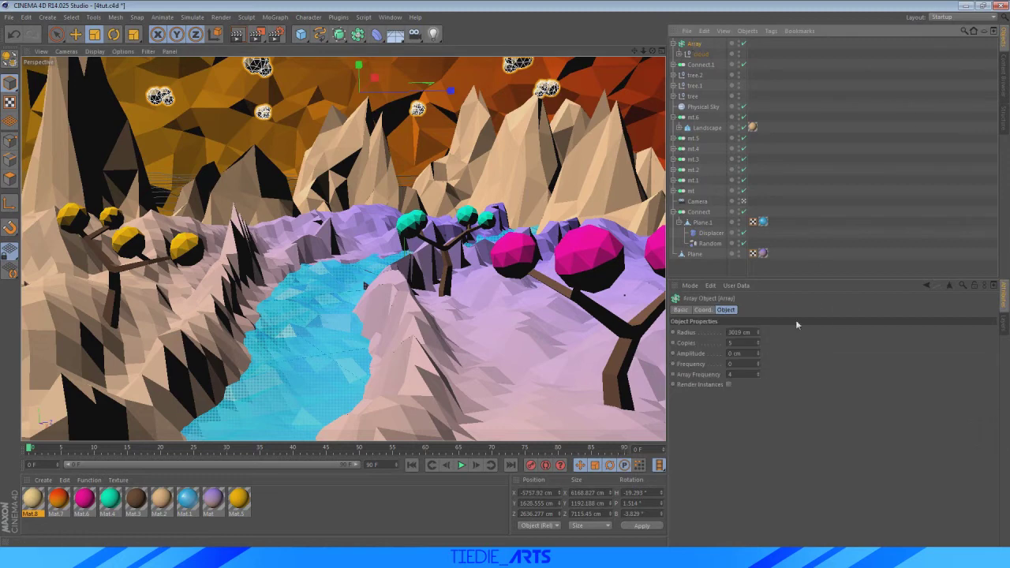
{"action": "left_click", "coordinate": [759, 345]}
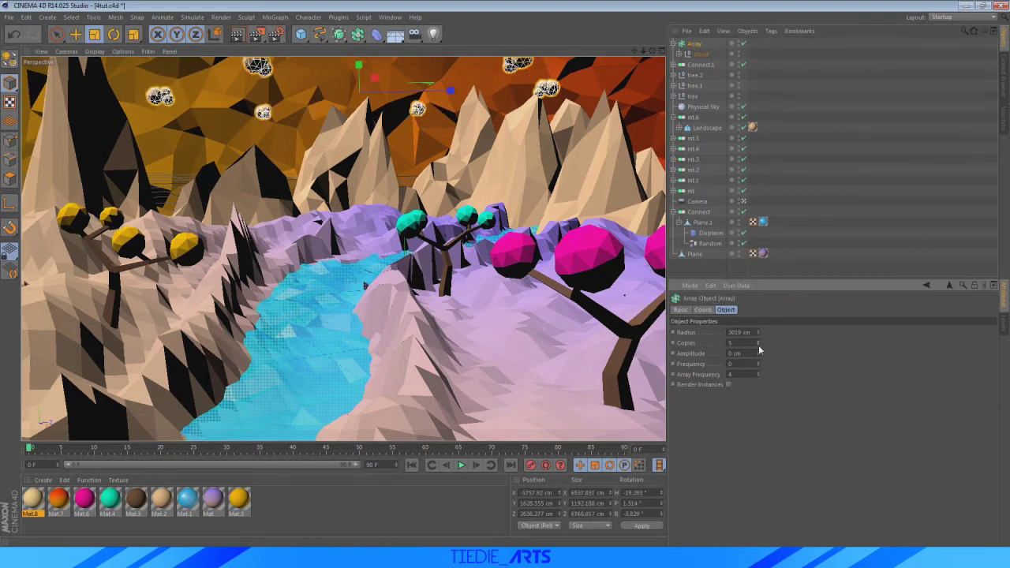
{"action": "key", "text": "r"}
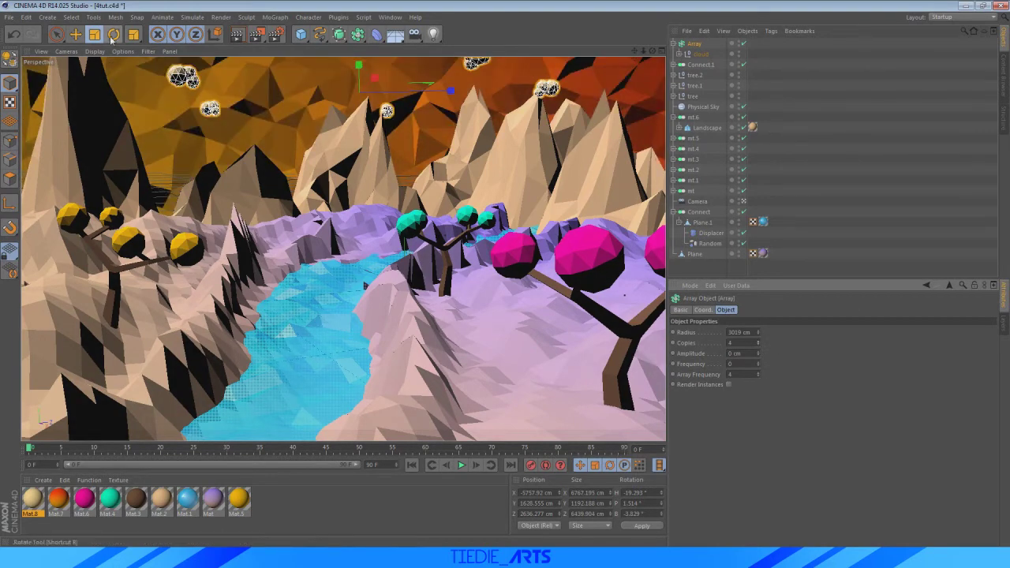
{"action": "left_click_drag", "start_coordinate": [325, 82], "coordinate": [384, 77]}
Widen the cloud array's radius to about 3565 cm and lower it to about Y 1572 cm
{"action": "left_click", "coordinate": [687, 45]}
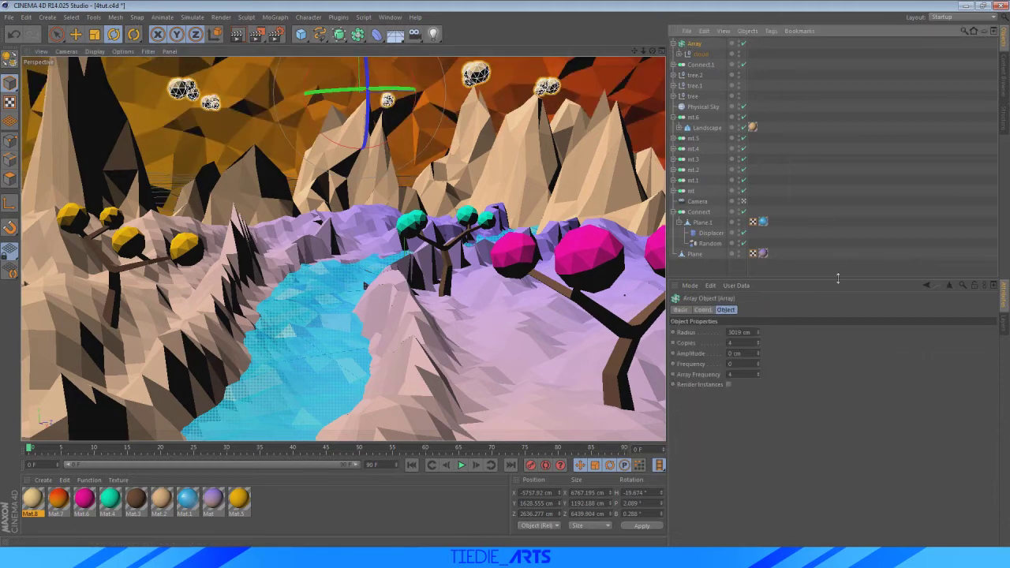
{"action": "left_click_drag", "start_coordinate": [761, 333], "coordinate": [782, 331]}
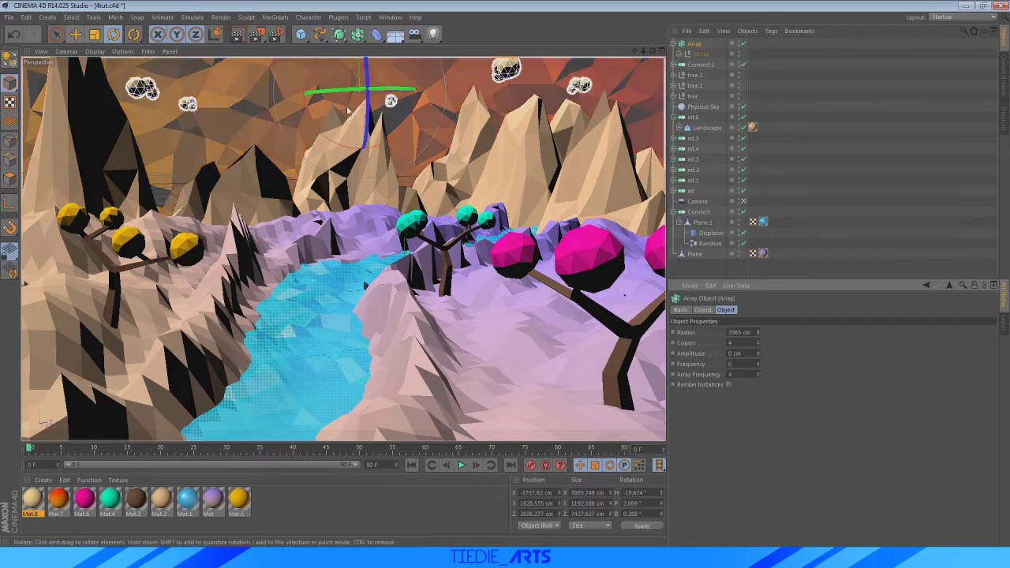
{"action": "left_click", "coordinate": [76, 34]}
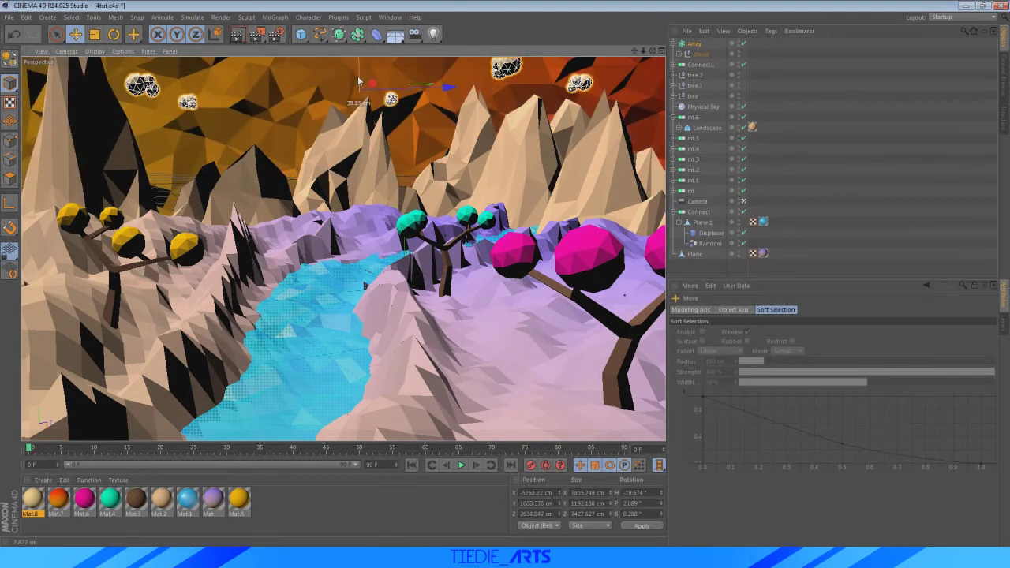
{"action": "left_click_drag", "start_coordinate": [359, 82], "coordinate": [355, 101]}
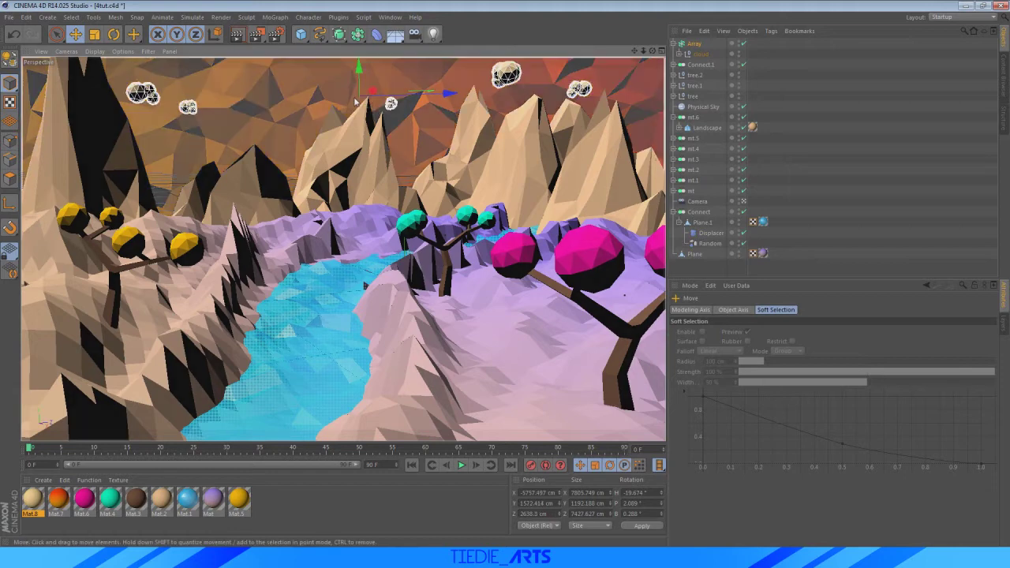
Render the camera view to check the clouds in the sky, and clear the selection
{"action": "key", "text": "ctrl+r"}
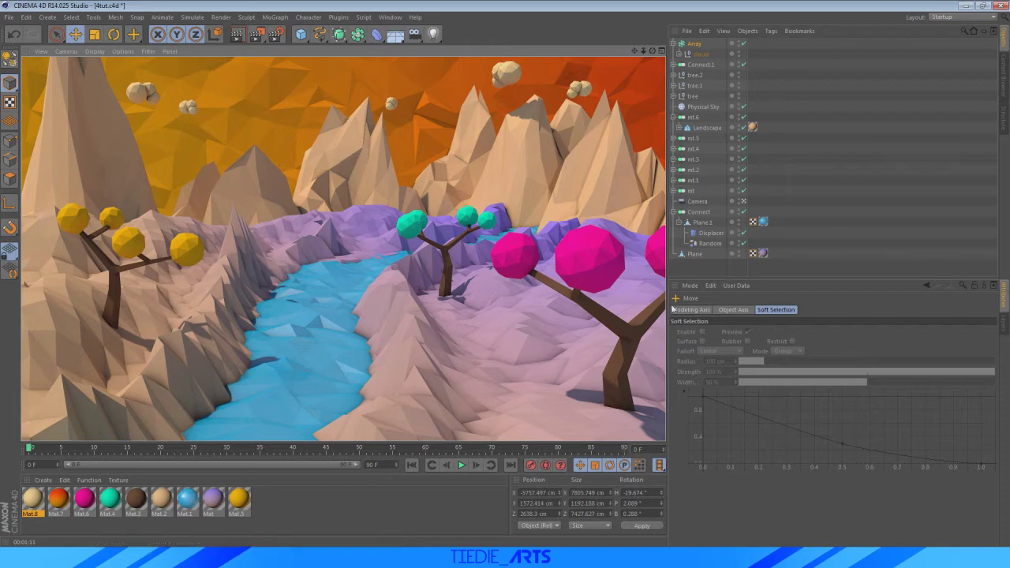
{"action": "left_click", "coordinate": [694, 271]}
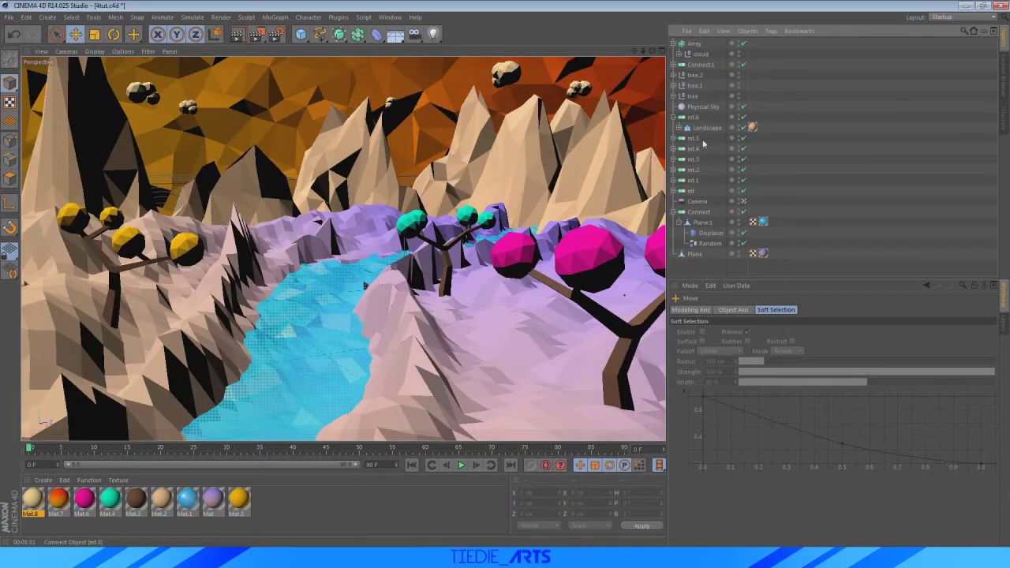
Change the orange knot in the sky material Mat.7's color gradient to a light cyan blue with a hue of about 192°
{"action": "left_click", "coordinate": [699, 64]}
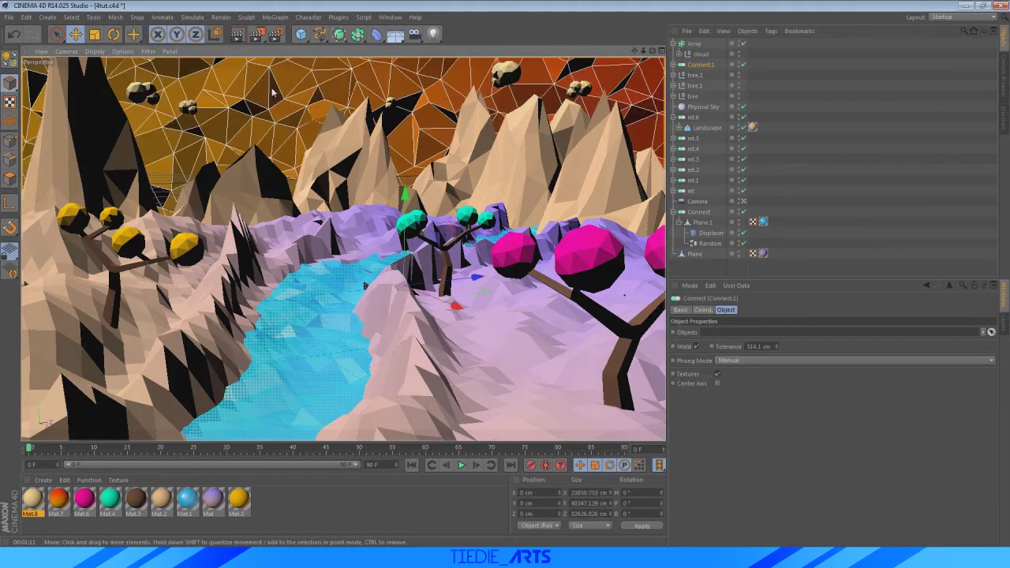
{"action": "left_click", "coordinate": [677, 64]}
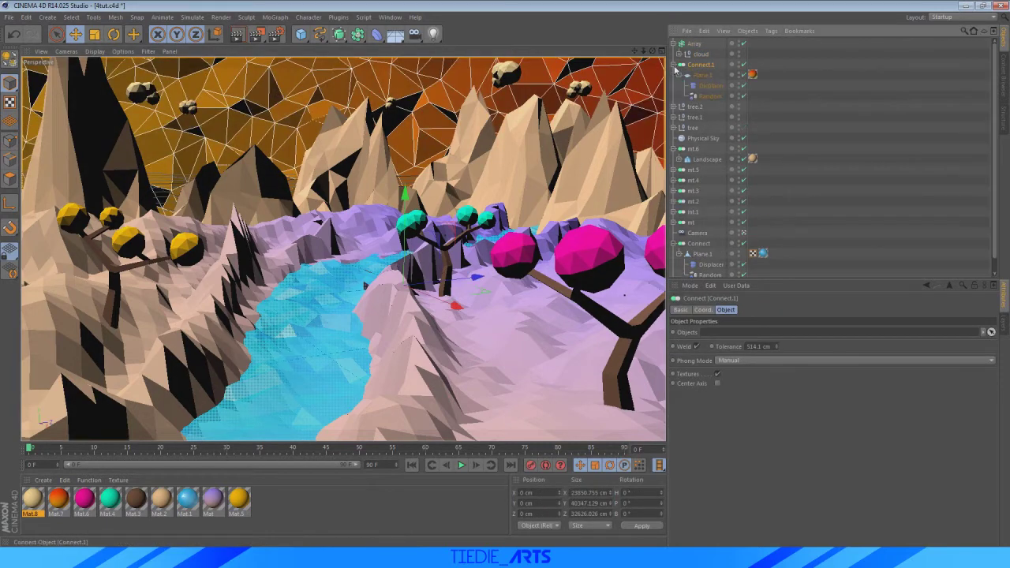
{"action": "left_click", "coordinate": [699, 75]}
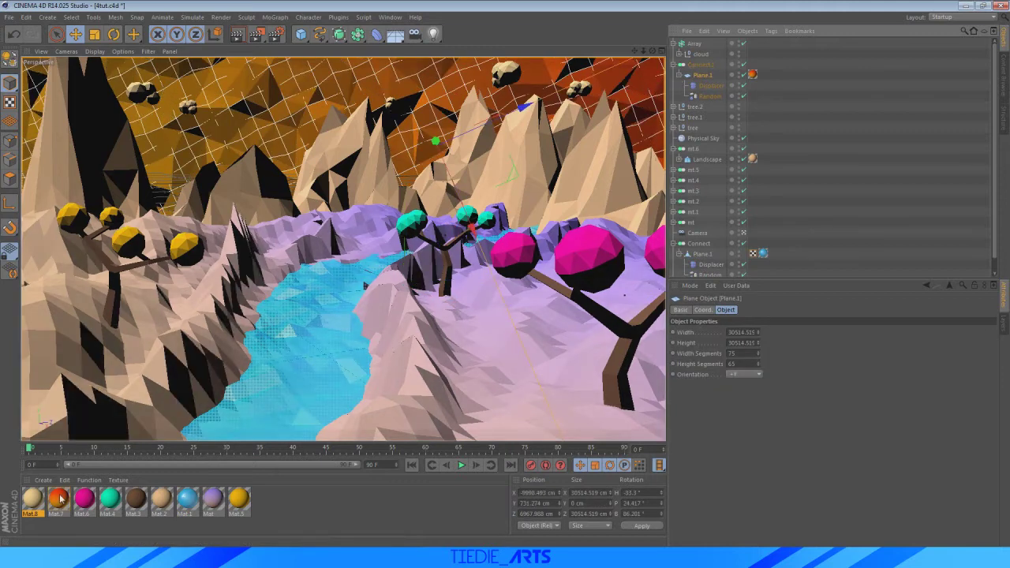
{"action": "double_click", "coordinate": [59, 499]}
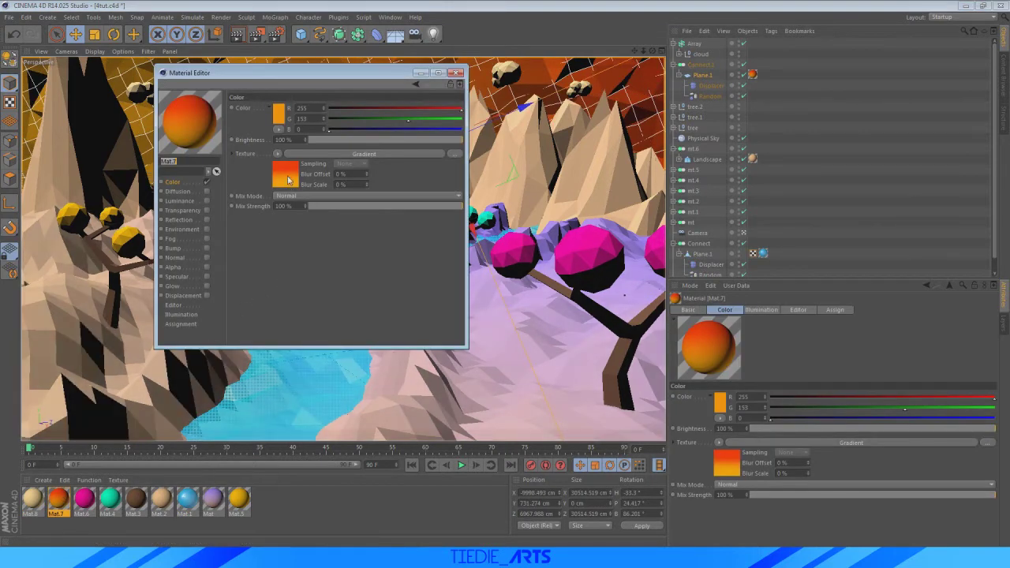
{"action": "left_click", "coordinate": [288, 180]}
{"action": "double_click", "coordinate": [311, 189]}
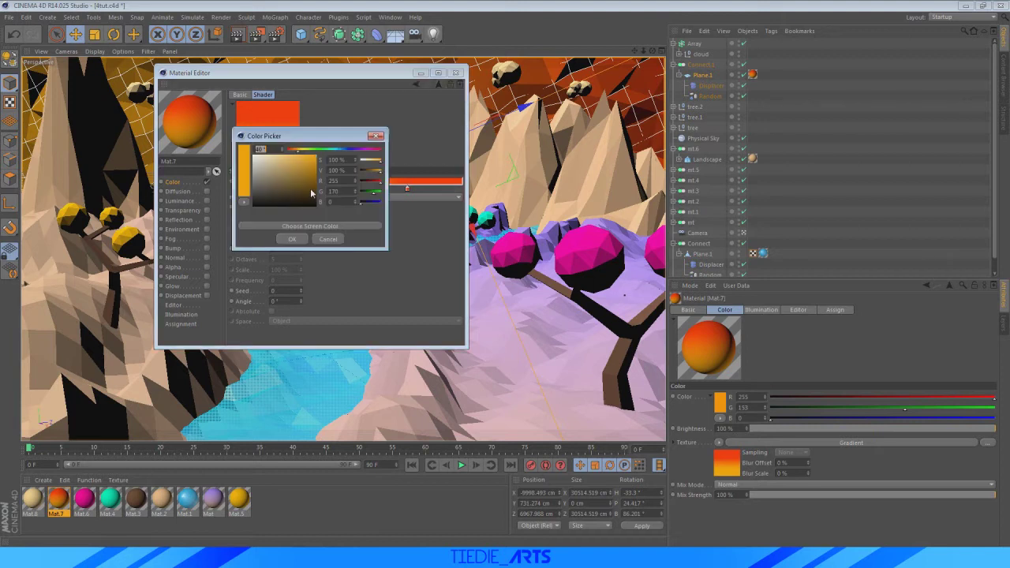
{"action": "left_click_drag", "start_coordinate": [323, 150], "coordinate": [338, 150]}
{"action": "left_click", "coordinate": [301, 165]}
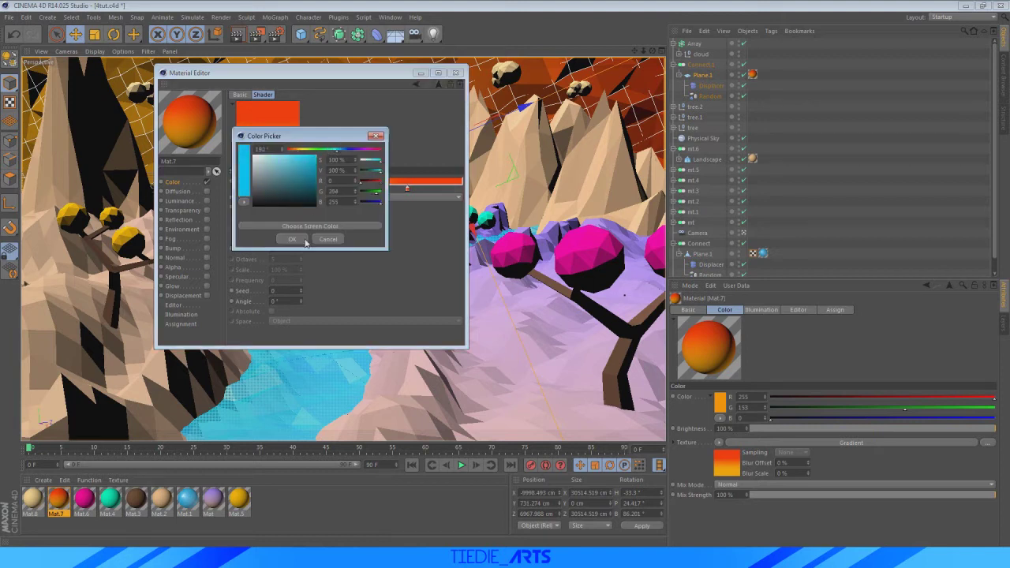
{"action": "left_click", "coordinate": [303, 157]}
{"action": "left_click", "coordinate": [303, 239]}
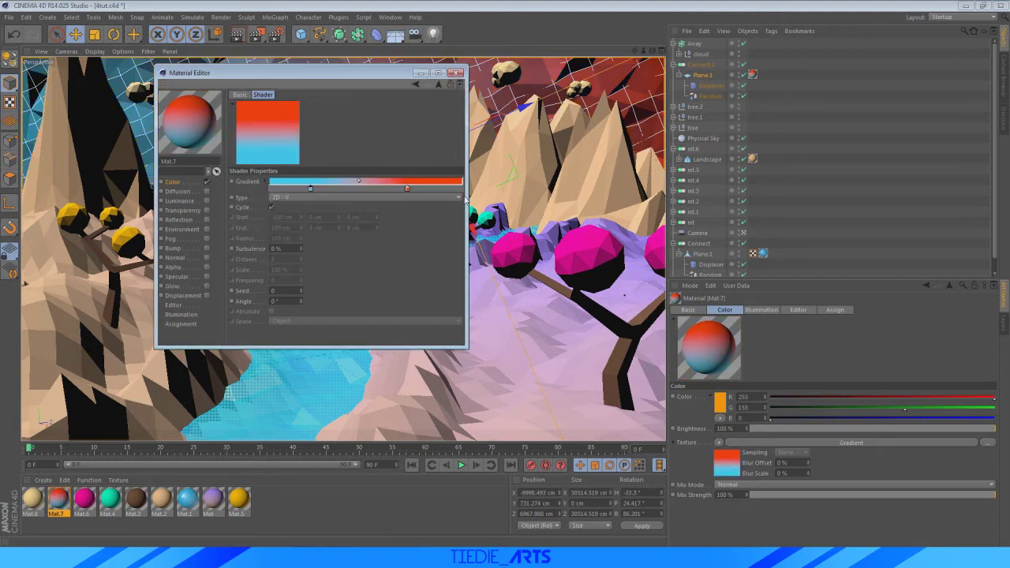
Change the gradient's red knot to blue, about RGB 0, 144, 255, and close the material editor
{"action": "double_click", "coordinate": [408, 189]}
{"action": "left_click_drag", "start_coordinate": [434, 150], "coordinate": [438, 152]}
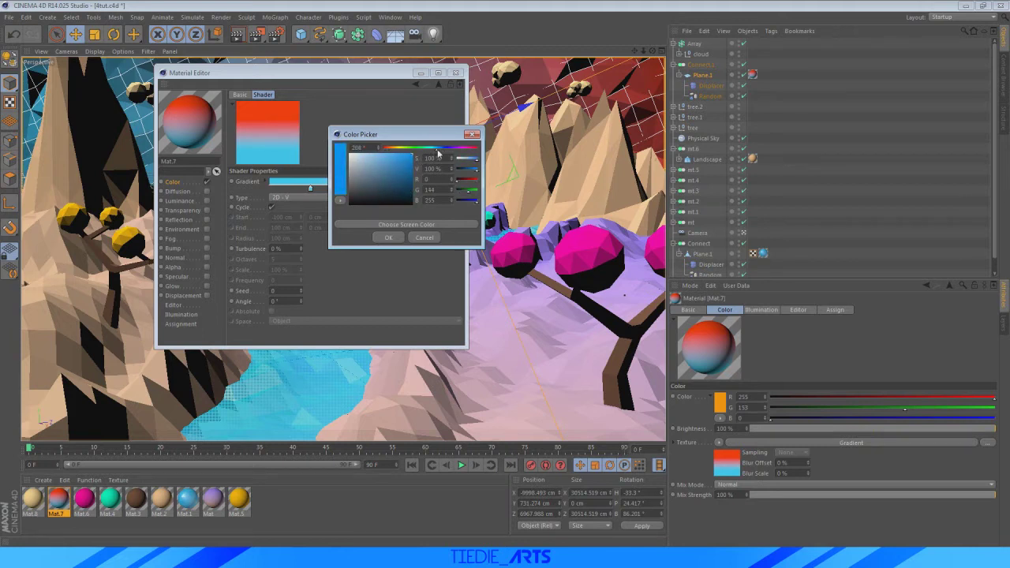
{"action": "left_click", "coordinate": [387, 239]}
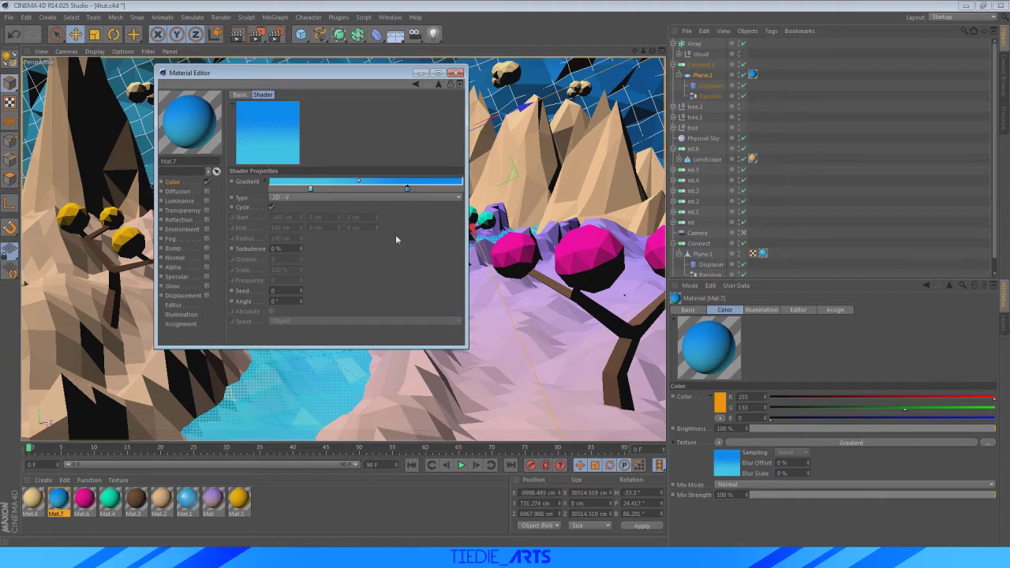
{"action": "left_click", "coordinate": [455, 73]}
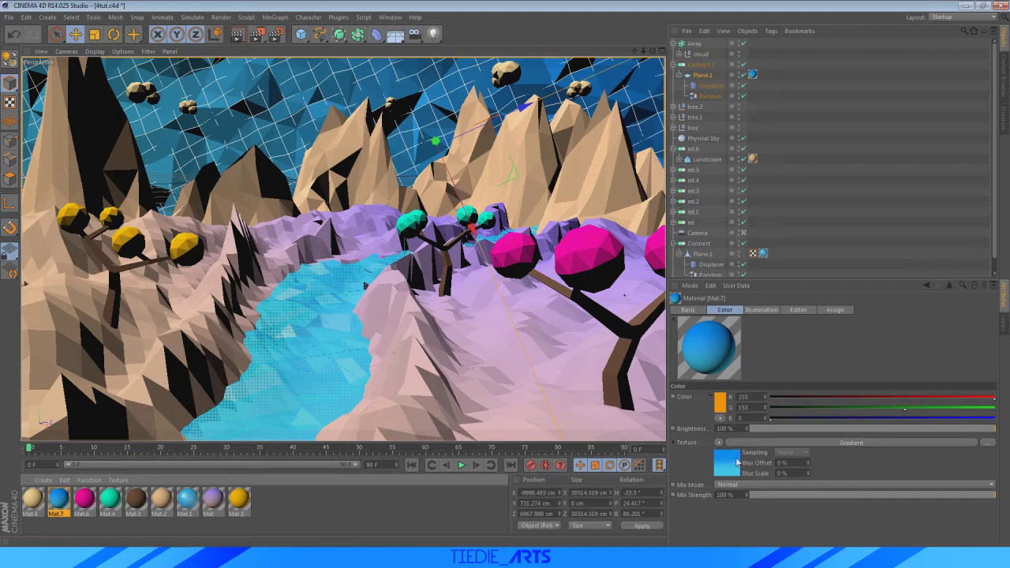
Raise the weld tolerance of the sky's Connect.1 object to about 475.1 cm, and review the render output settings
{"action": "left_click", "coordinate": [701, 65]}
{"action": "left_click_drag", "start_coordinate": [777, 347], "coordinate": [777, 356]}
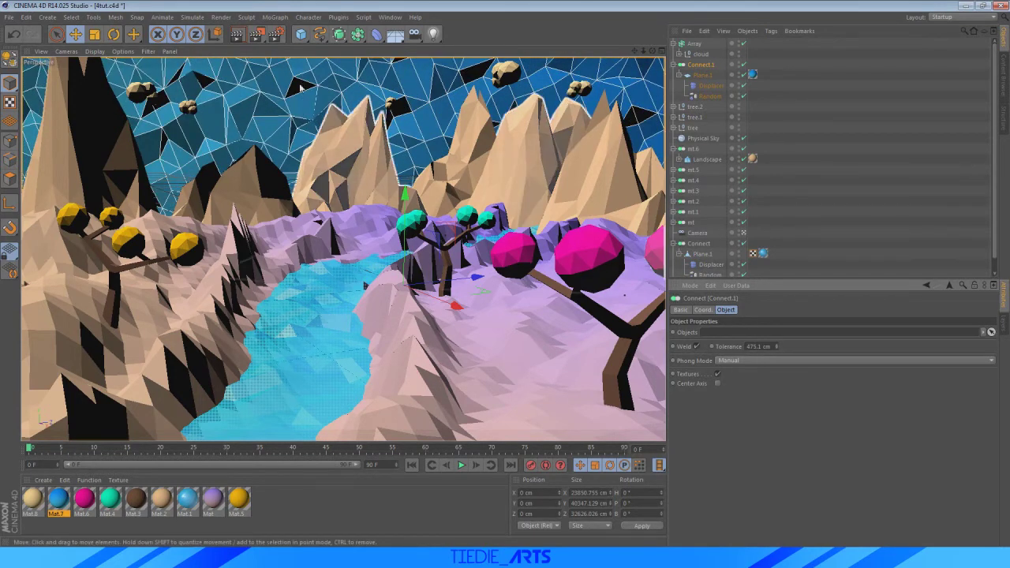
{"action": "left_click", "coordinate": [274, 34]}
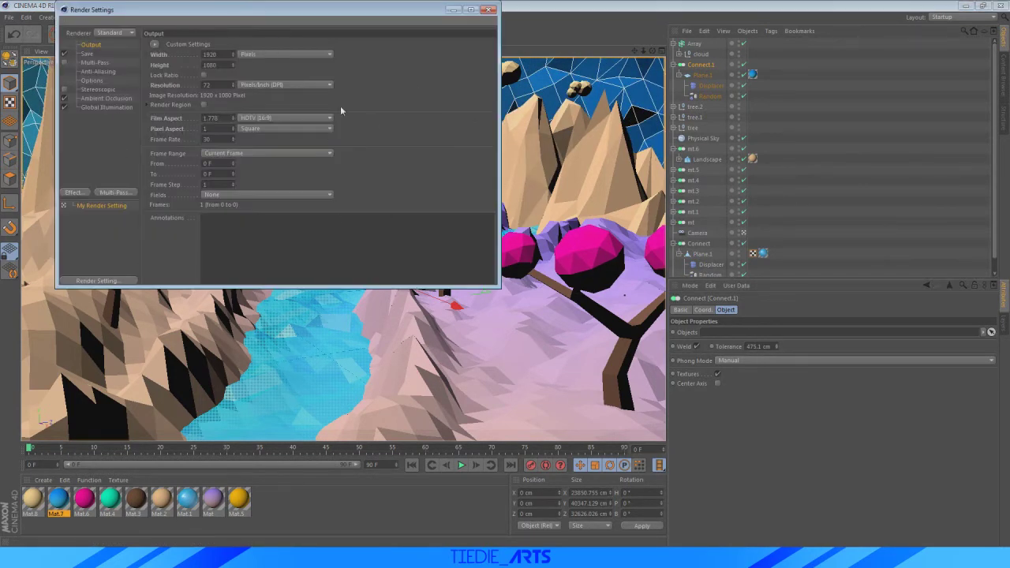
{"action": "left_click", "coordinate": [489, 10]}
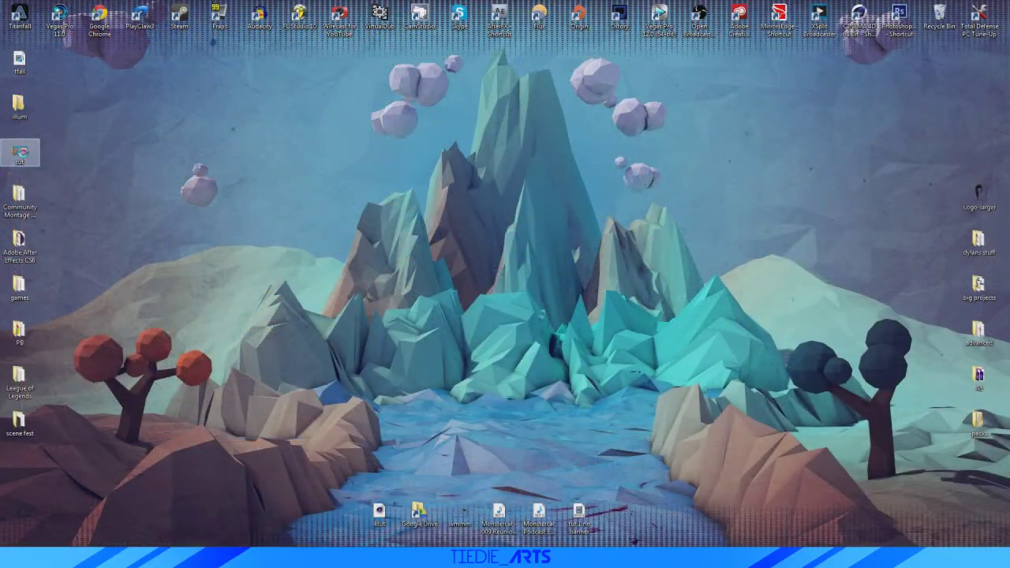
Open the rendered image tut.png from the desktop in Photoshop and fit it comfortably in view
{"action": "double_click", "coordinate": [22, 152]}
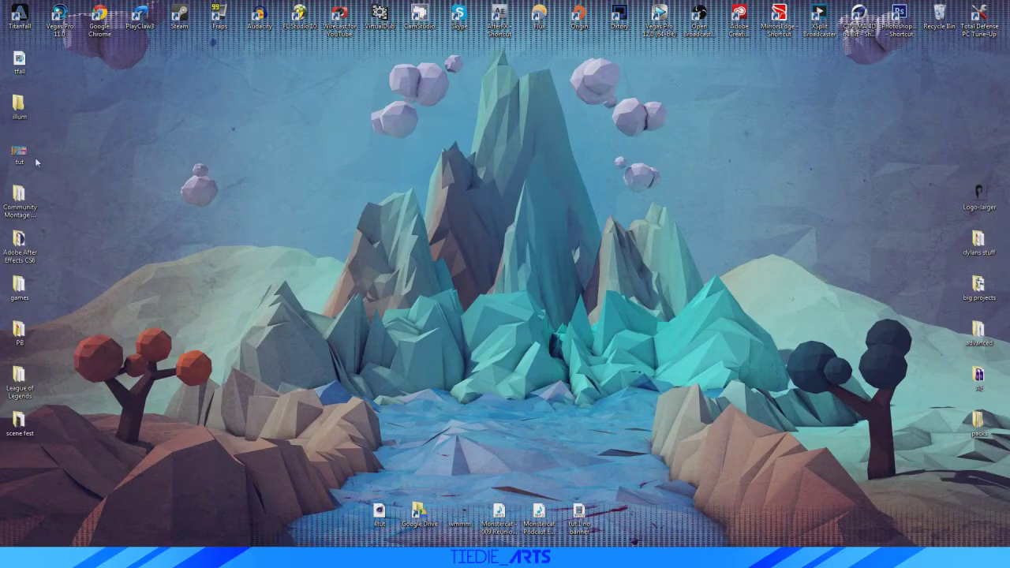
{"action": "left_click", "coordinate": [24, 155]}
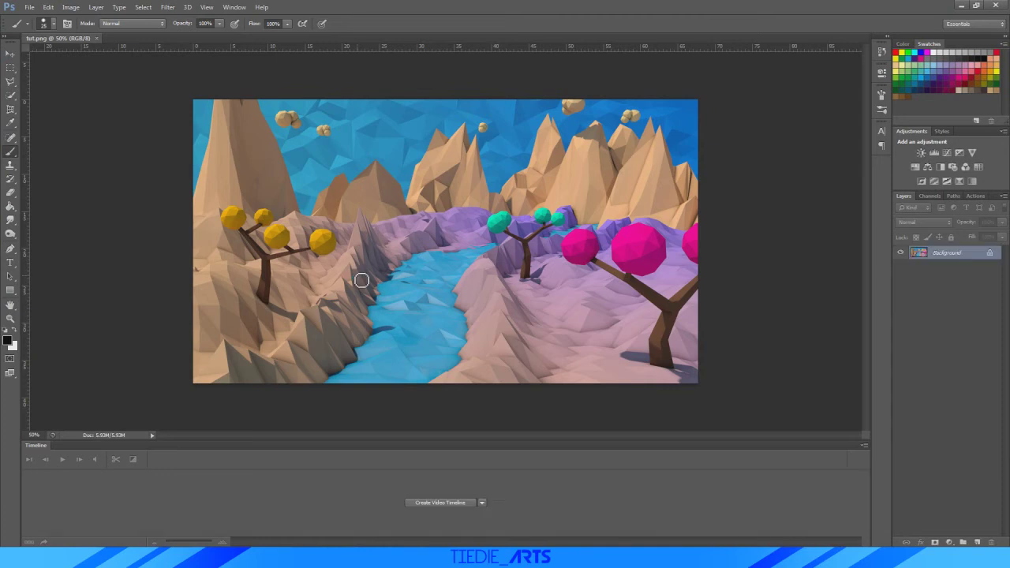
{"action": "scroll", "coordinate": [401, 267], "scroll_direction": "up", "scroll_amount": 3, "text": "alt"}
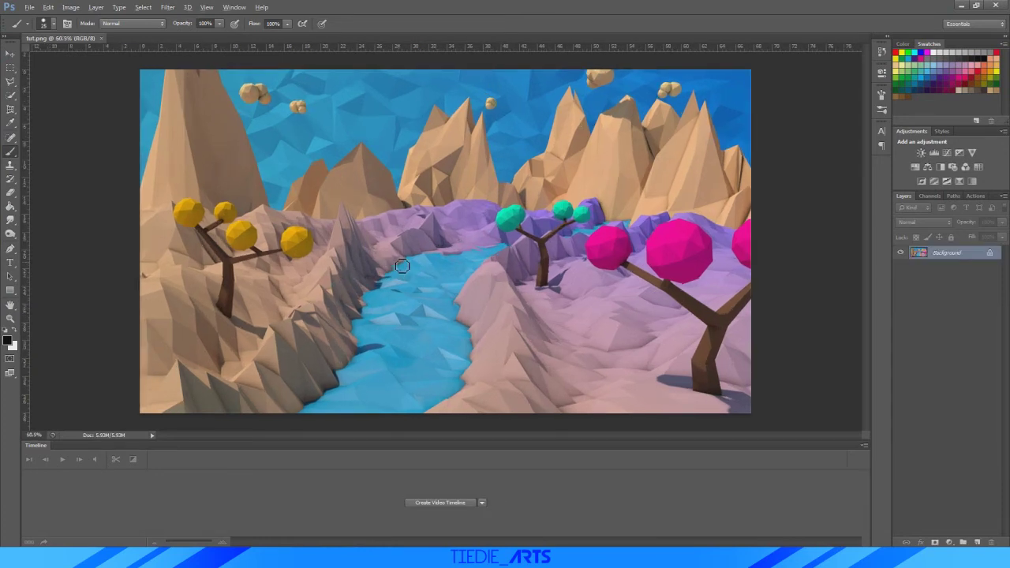
{"action": "scroll", "coordinate": [401, 267], "scroll_direction": "down", "scroll_amount": 1, "text": "alt"}
{"action": "scroll", "coordinate": [579, 293], "scroll_direction": "down", "scroll_amount": 1, "text": "alt"}
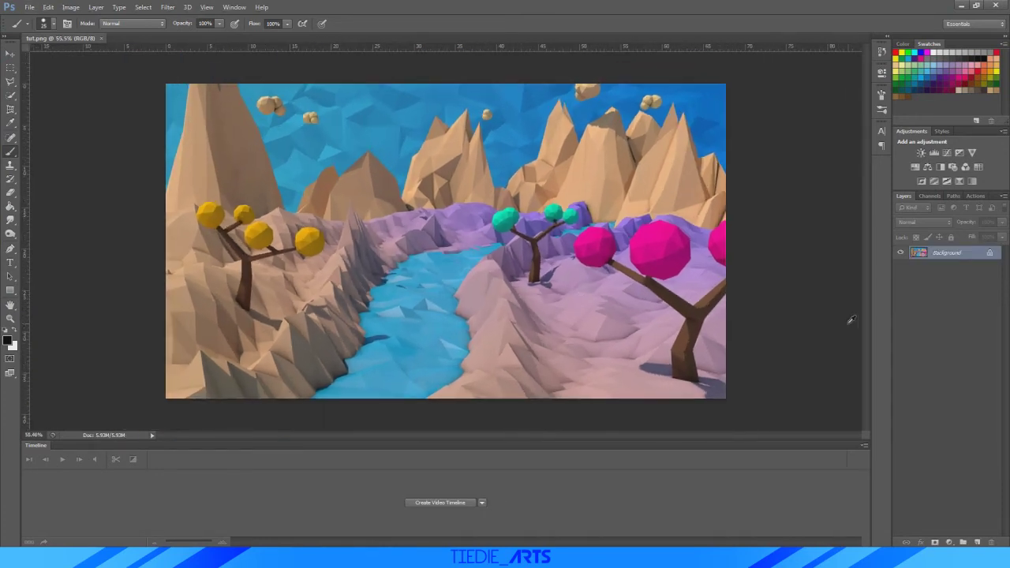
Unlock the background as a regular layer and duplicate it
{"action": "left_click_drag", "start_coordinate": [993, 266], "coordinate": [992, 542]}
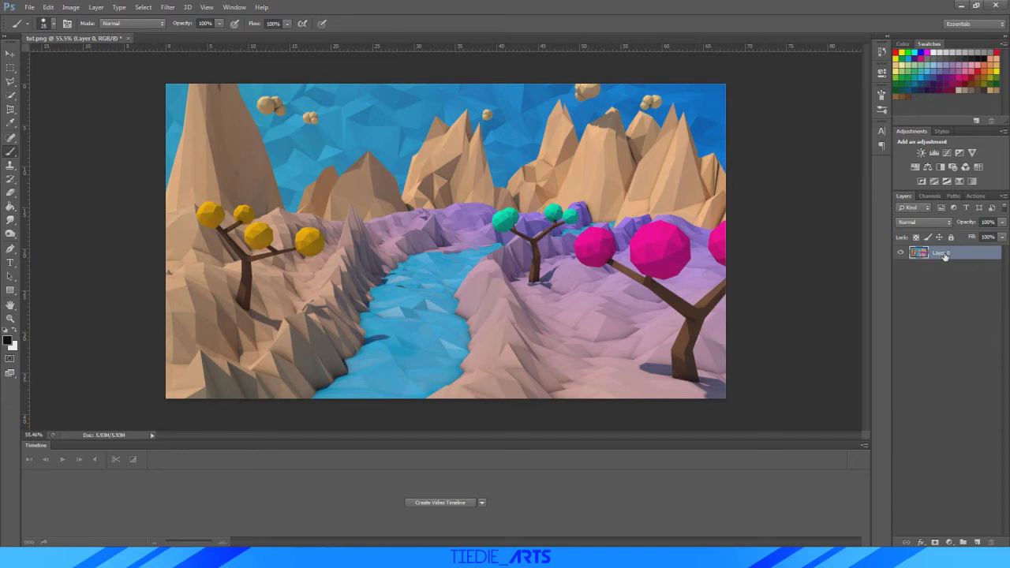
{"action": "key", "text": "ctrl+j"}
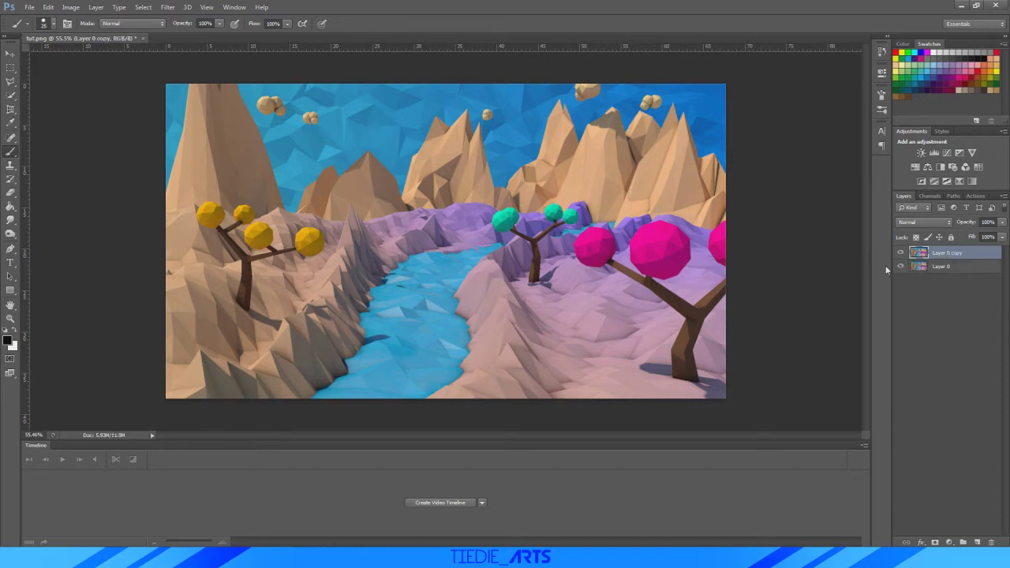
{"action": "right_click", "coordinate": [945, 253]}
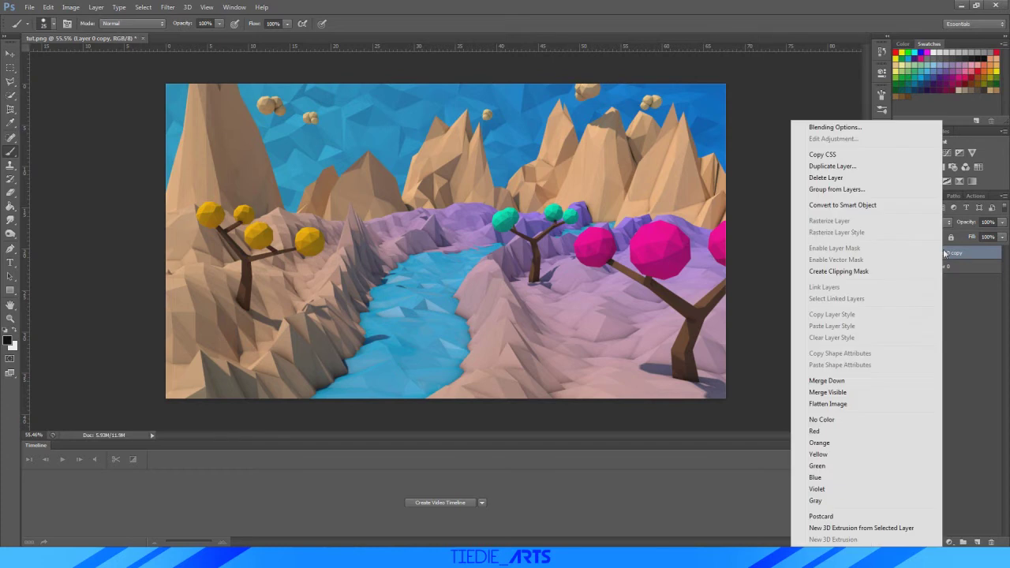
{"action": "left_click", "coordinate": [956, 254]}
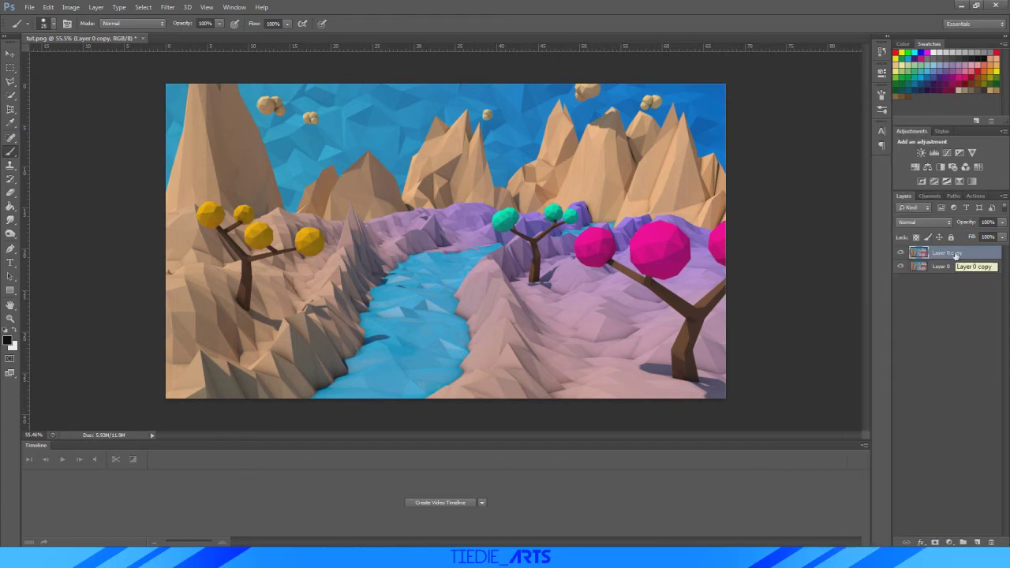
Lower the saturation of the duplicated layer to about -26 with Hue/Saturation
{"action": "key", "text": "ctrl+u"}
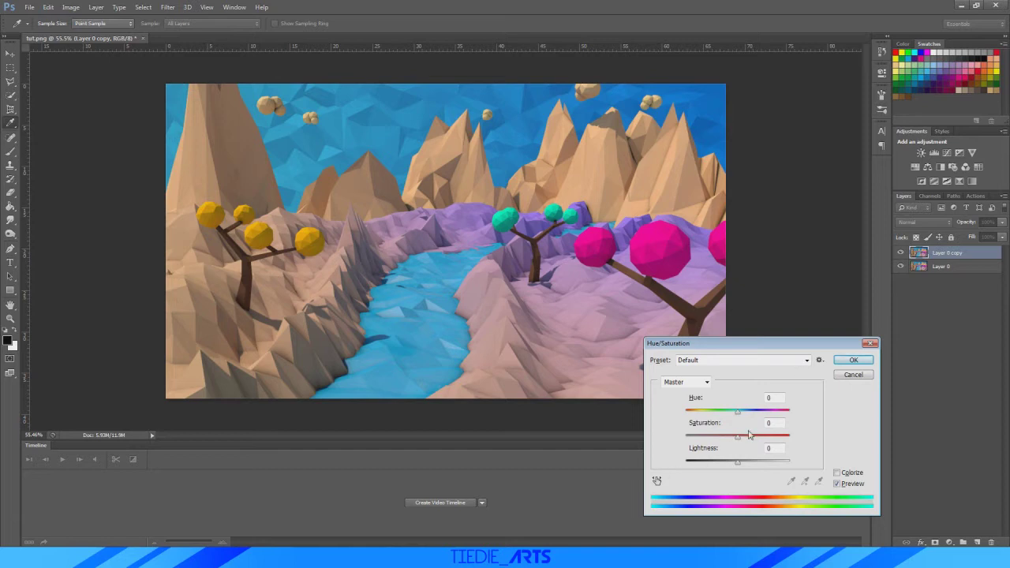
{"action": "left_click_drag", "start_coordinate": [738, 439], "coordinate": [725, 455]}
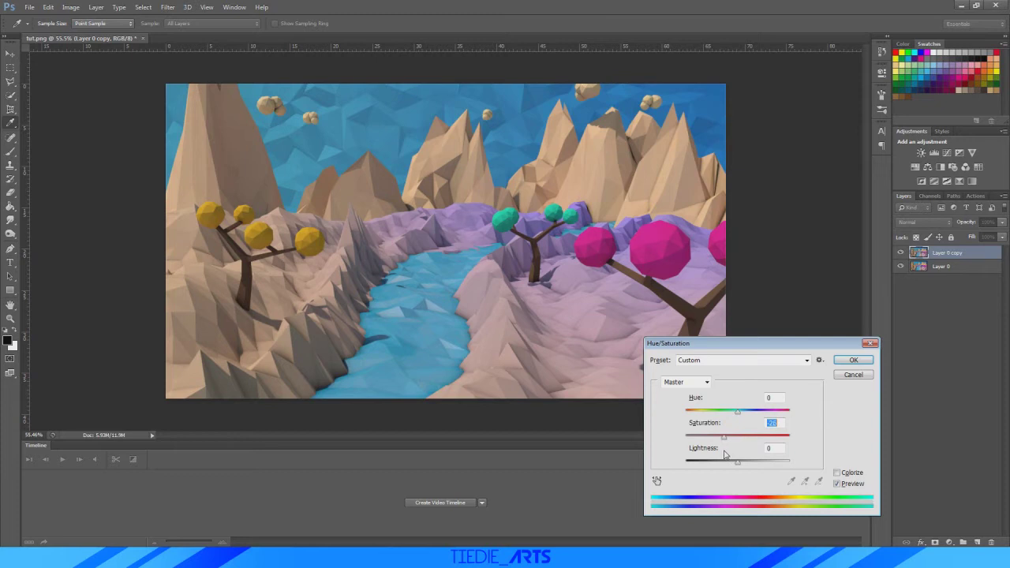
{"action": "left_click", "coordinate": [853, 360]}
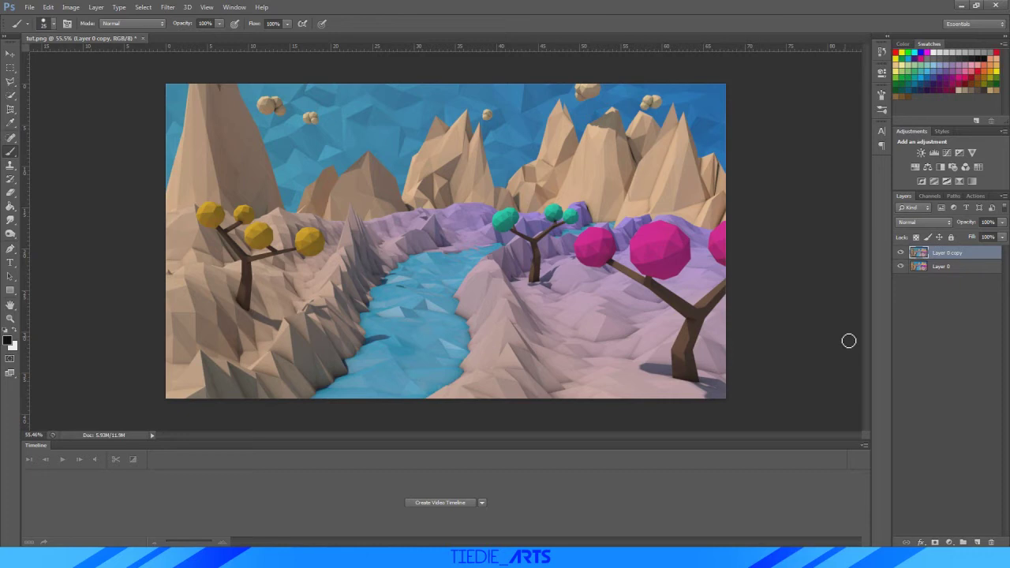
Add a new empty layer above the desaturated copy and set the foreground color to white (ffffff)
{"action": "left_click", "coordinate": [977, 542]}
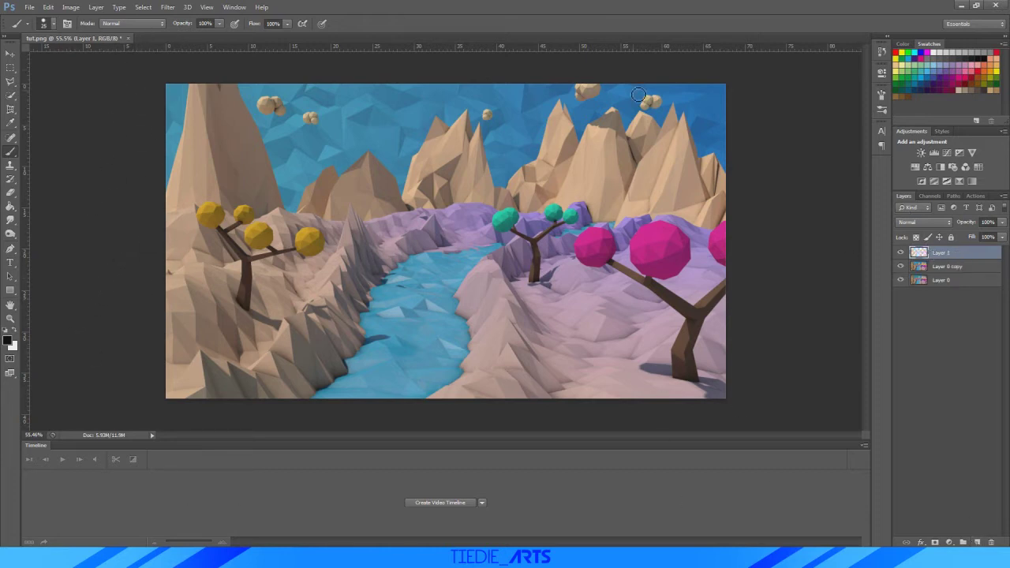
{"action": "left_click", "coordinate": [7, 340]}
{"action": "left_click", "coordinate": [229, 317]}
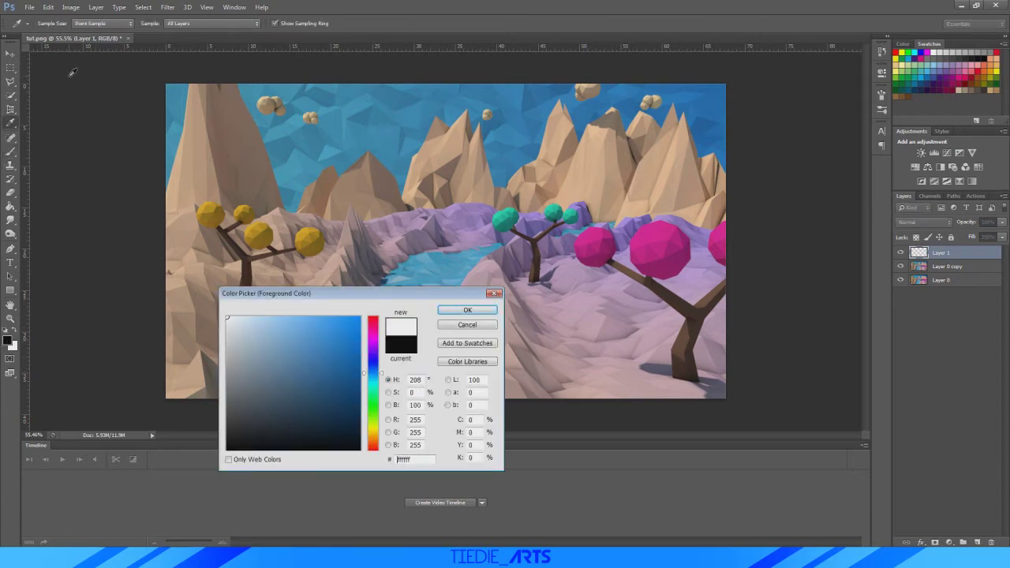
{"action": "left_click", "coordinate": [468, 310]}
{"action": "key", "text": "b"}
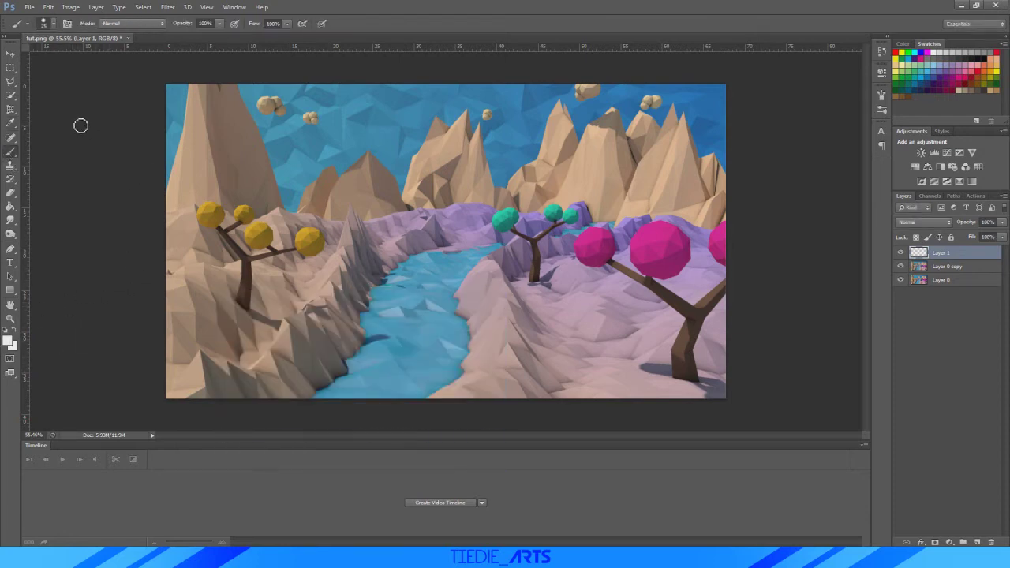
Set up a very large soft brush of about 1500 px with 0% hardness
{"action": "key", "text": "bracketright"}
{"action": "key", "text": "bracketright"}
{"action": "key", "text": "bracketright"}
{"action": "key", "text": "bracketright"}
{"action": "key", "text": "bracketright"}
{"action": "key", "text": "bracketright"}
{"action": "key", "text": "bracketright"}
{"action": "key", "text": "bracketright"}
{"action": "key", "text": "bracketright"}
{"action": "key", "text": "bracketright"}
{"action": "key", "text": "bracketright"}
{"action": "key", "text": "bracketright"}
{"action": "key", "text": "bracketright"}
{"action": "key", "text": "bracketright"}
{"action": "key", "text": "bracketright"}
{"action": "key", "text": "bracketright"}
{"action": "key", "text": "bracketright"}
{"action": "key", "text": "bracketright"}
{"action": "key", "text": "bracketright"}
{"action": "key", "text": "bracketright"}
{"action": "right_click", "coordinate": [347, 276]}
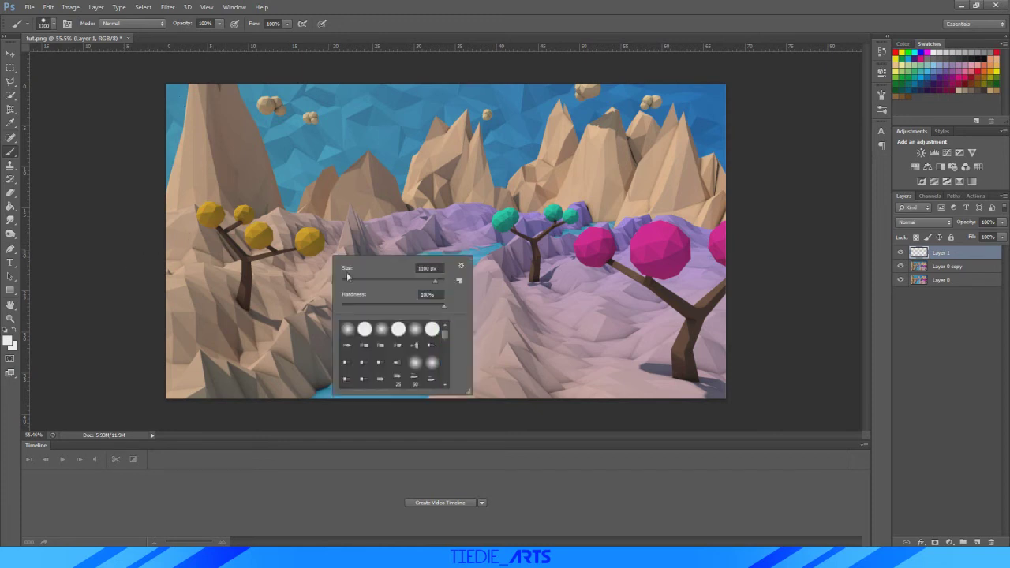
{"action": "left_click_drag", "start_coordinate": [438, 311], "coordinate": [385, 312]}
{"action": "key", "text": "Return"}
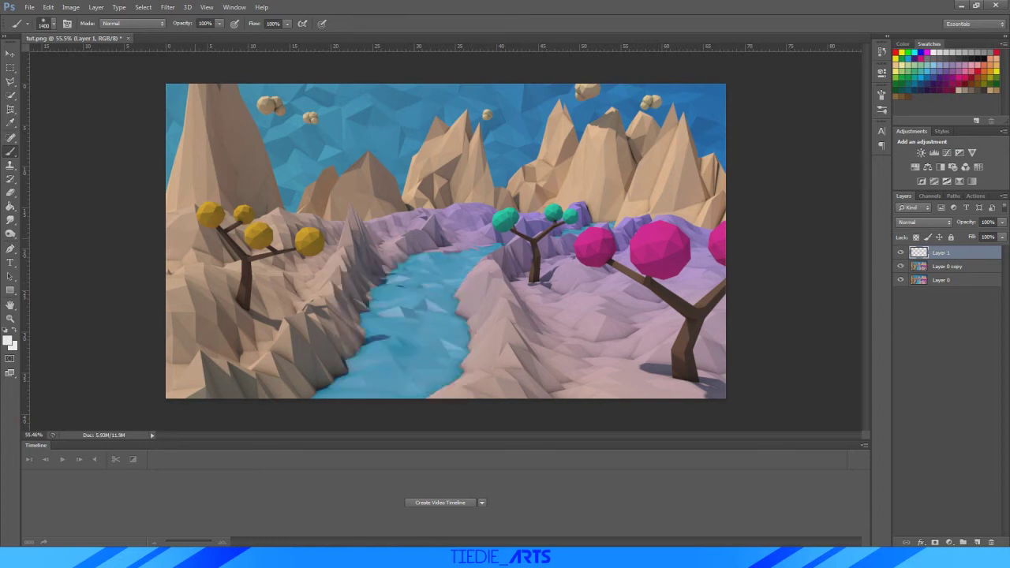
{"action": "key", "text": "bracketright"}
{"action": "right_click", "coordinate": [265, 253]}
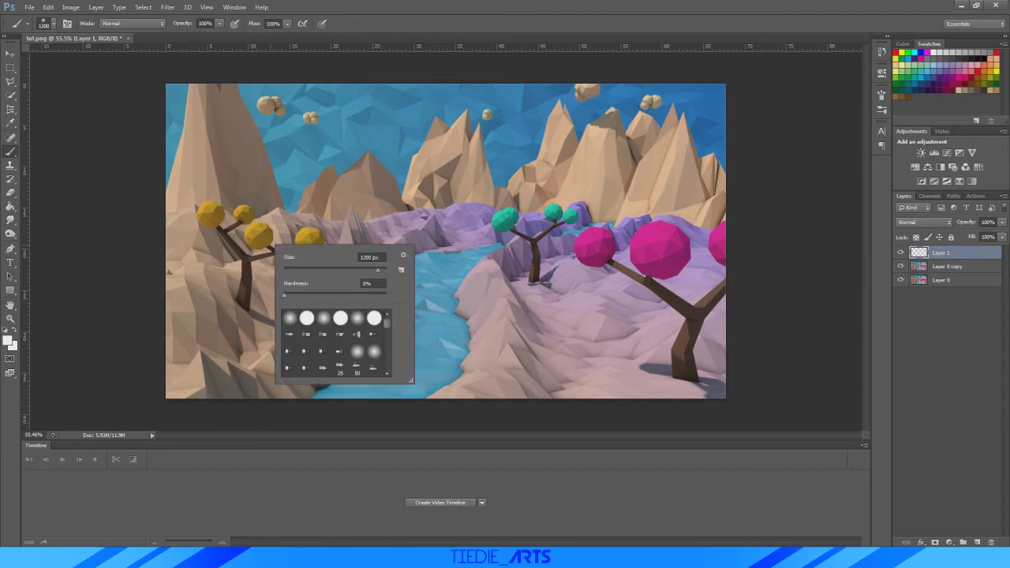
{"action": "left_click", "coordinate": [953, 255]}
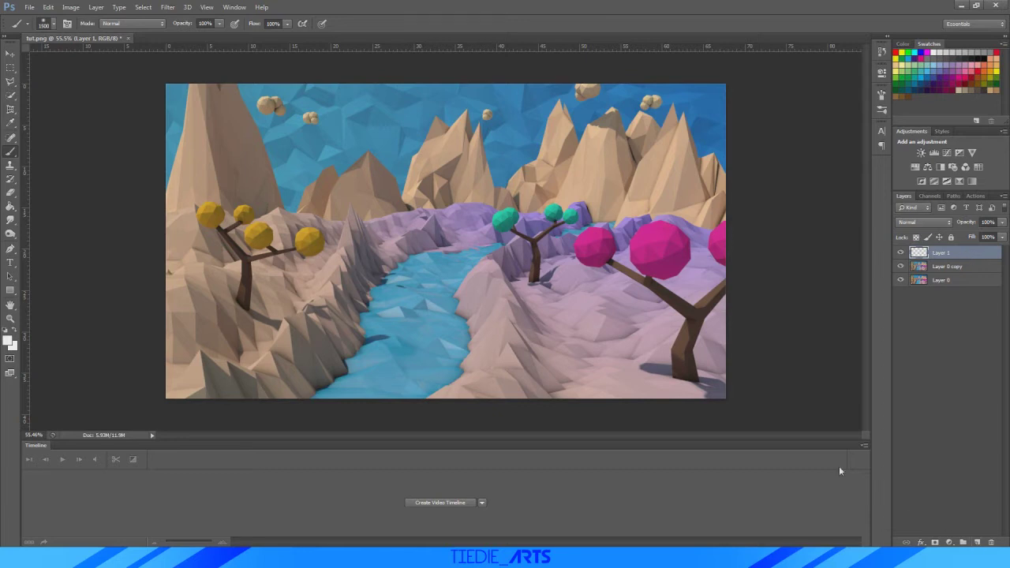
Paint soft white dabs over the left and right edges of the image on Layer 1
{"action": "scroll", "coordinate": [433, 325], "scroll_direction": "down", "scroll_amount": 2, "text": "alt"}
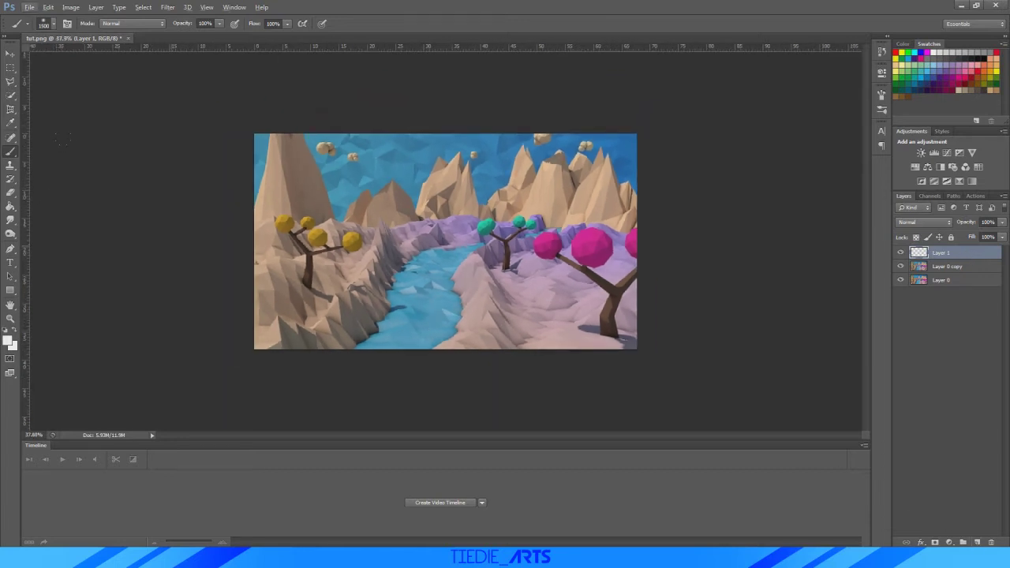
{"action": "left_click", "coordinate": [196, 245]}
{"action": "left_click", "coordinate": [198, 246]}
{"action": "left_click", "coordinate": [197, 245]}
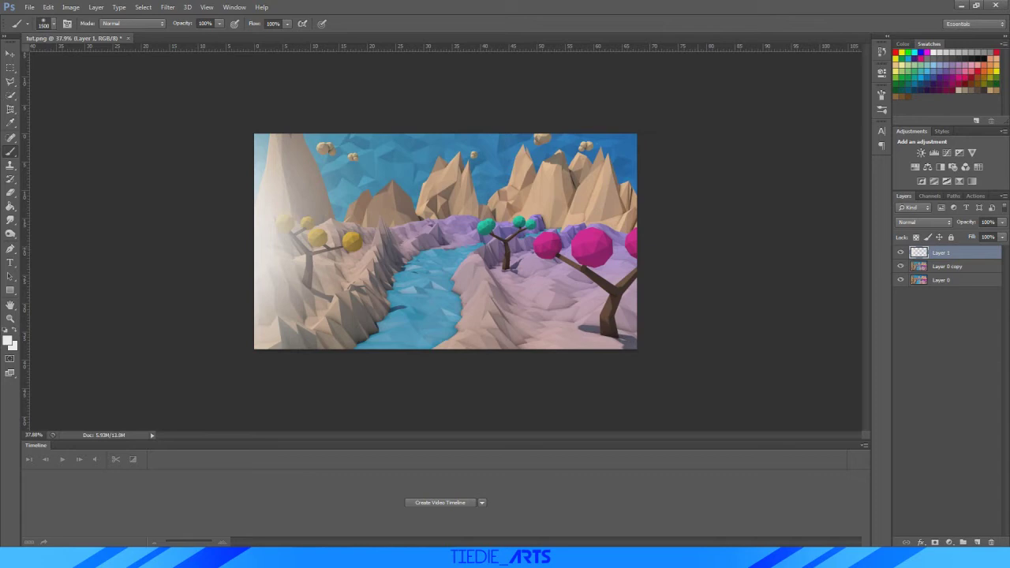
{"action": "left_click", "coordinate": [704, 296]}
{"action": "left_click", "coordinate": [704, 296]}
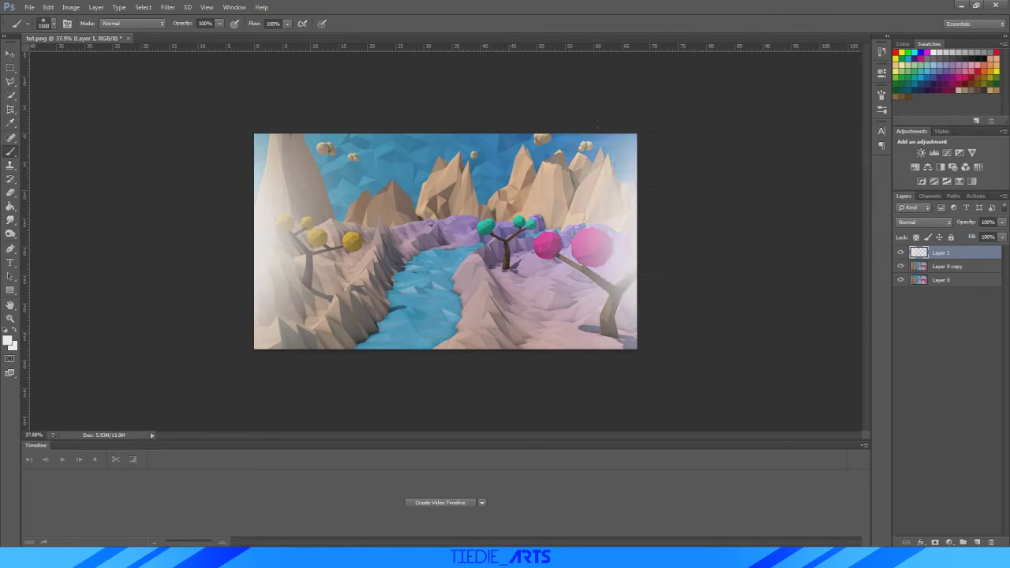
Set Layer 1's blend mode to Saturation, and undo the stray brush stroke over the image
{"action": "scroll", "coordinate": [549, 223], "scroll_direction": "up", "scroll_amount": 2, "text": "alt"}
{"action": "left_click", "coordinate": [956, 252]}
{"action": "left_click", "coordinate": [938, 226]}
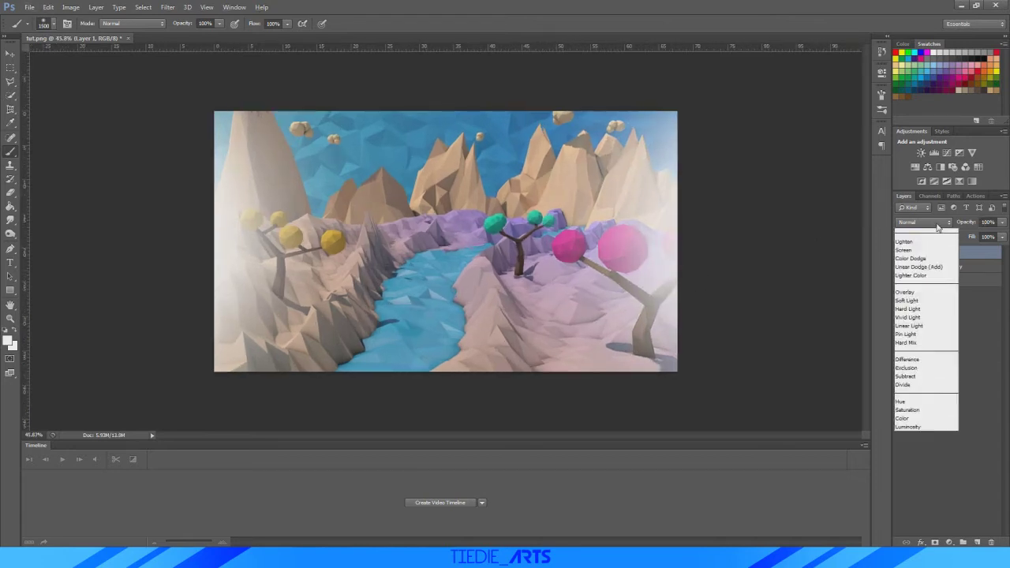
{"action": "left_click", "coordinate": [923, 479]}
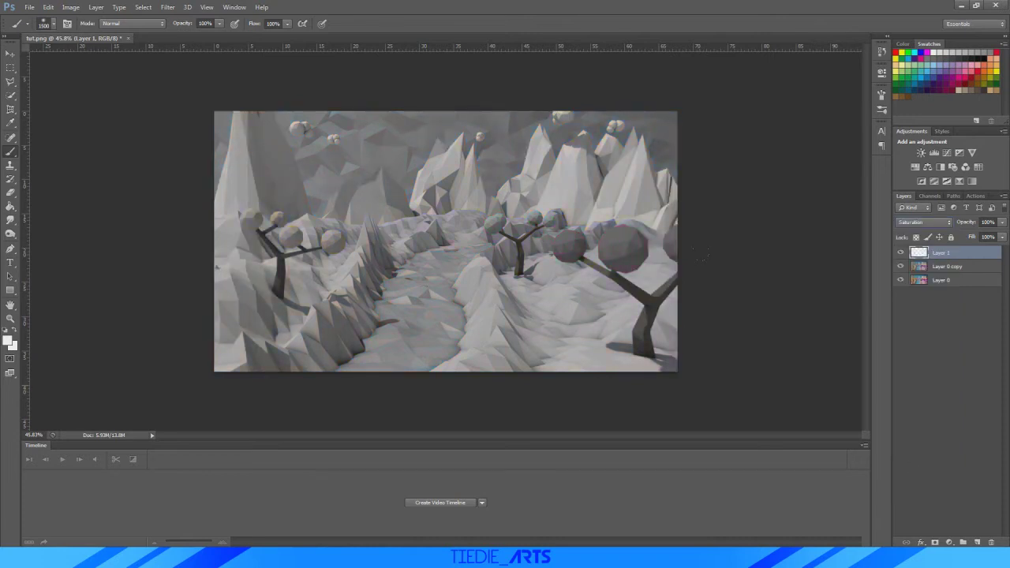
{"action": "key", "text": "ctrl+z"}
Erase the inner part of Layer 1's white paint with a large Eraser of about 900 px, keeping the effect near the edges
{"action": "key", "text": "e"}
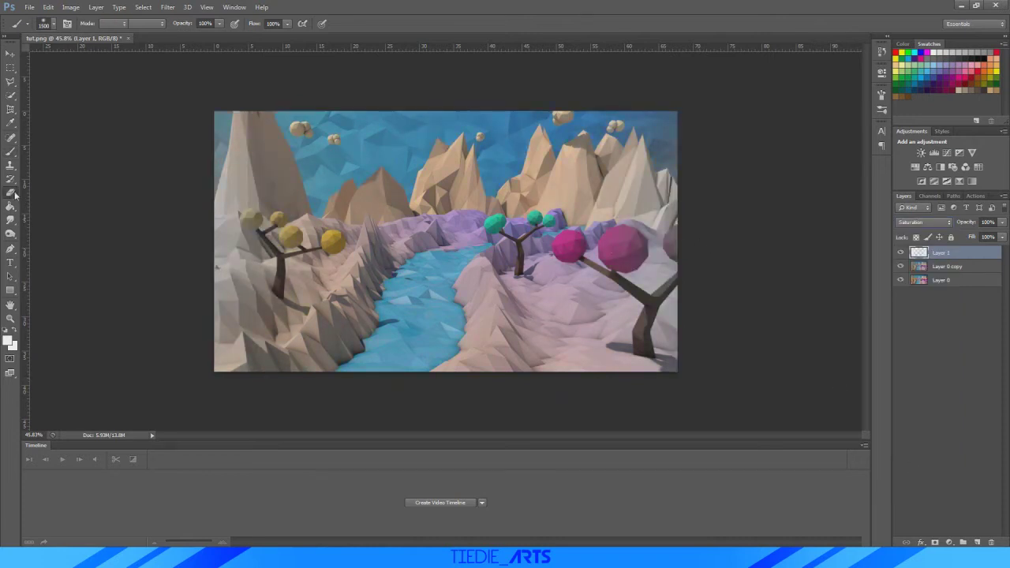
{"action": "key", "text": "bracketright"}
{"action": "key", "text": "bracketright"}
{"action": "key", "text": "bracketright"}
{"action": "key", "text": "bracketright"}
{"action": "key", "text": "bracketright"}
{"action": "key", "text": "bracketright"}
{"action": "key", "text": "bracketright"}
{"action": "key", "text": "bracketright"}
{"action": "key", "text": "bracketright"}
{"action": "key", "text": "bracketright"}
{"action": "key", "text": "bracketright"}
{"action": "key", "text": "bracketright"}
{"action": "key", "text": "bracketright"}
{"action": "key", "text": "bracketright"}
{"action": "key", "text": "bracketright"}
{"action": "key", "text": "bracketright"}
{"action": "key", "text": "bracketright"}
{"action": "key", "text": "bracketright"}
{"action": "key", "text": "bracketright"}
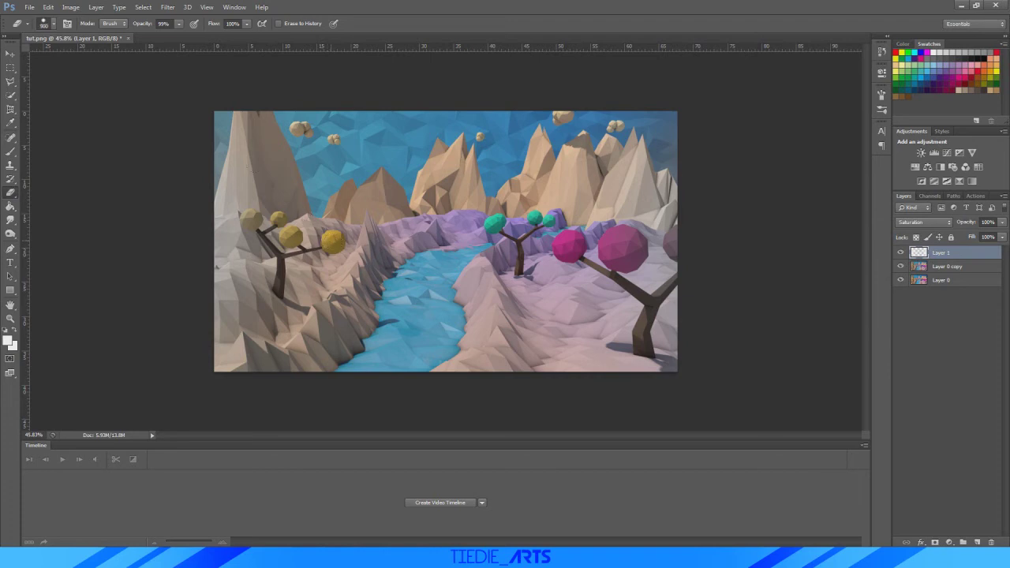
{"action": "left_click_drag", "start_coordinate": [265, 225], "coordinate": [636, 225]}
Add a new empty layer and place it directly beneath Layer 1
{"action": "left_click", "coordinate": [10, 151]}
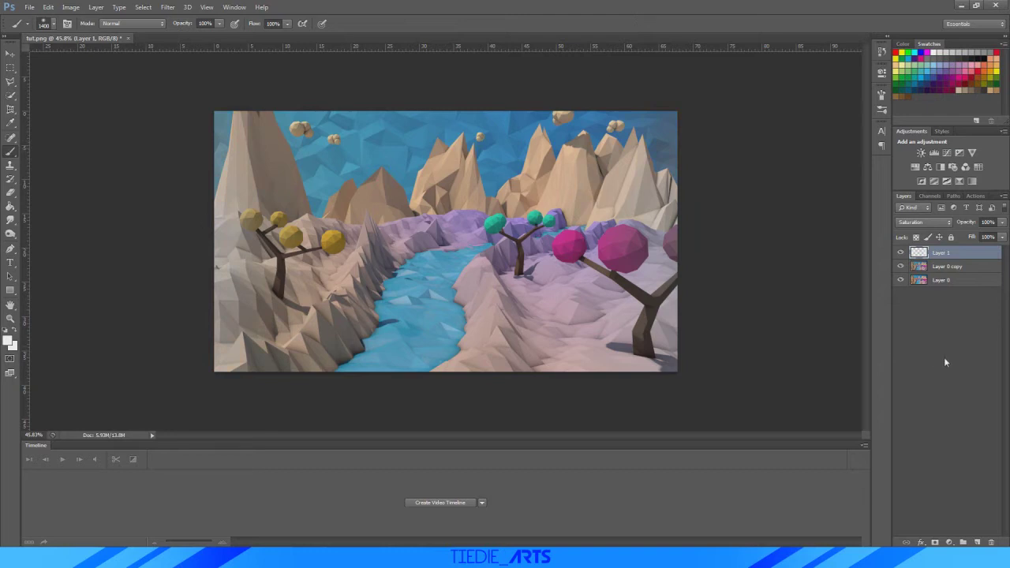
{"action": "left_click", "coordinate": [977, 542]}
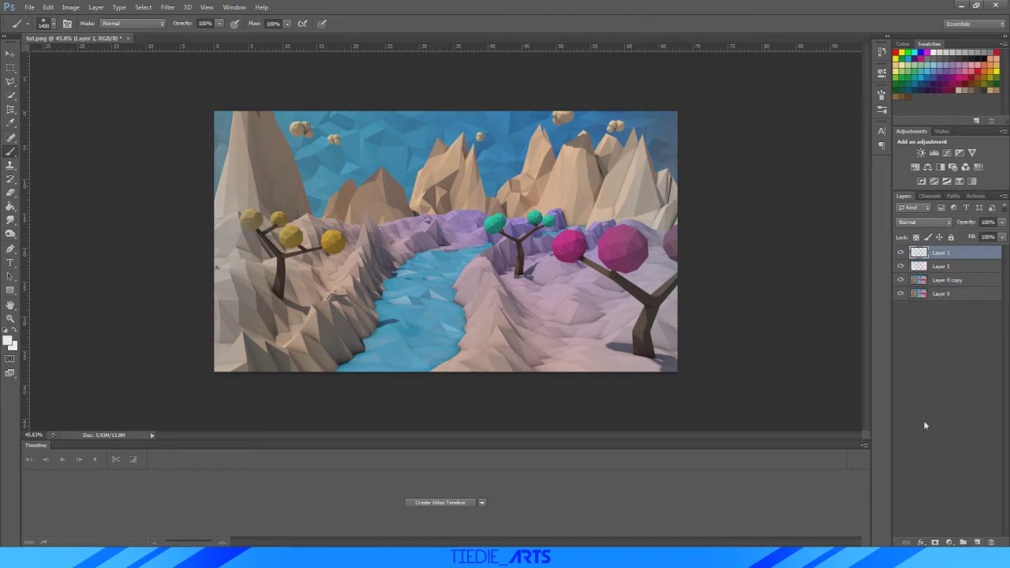
{"action": "left_click_drag", "start_coordinate": [953, 257], "coordinate": [953, 272]}
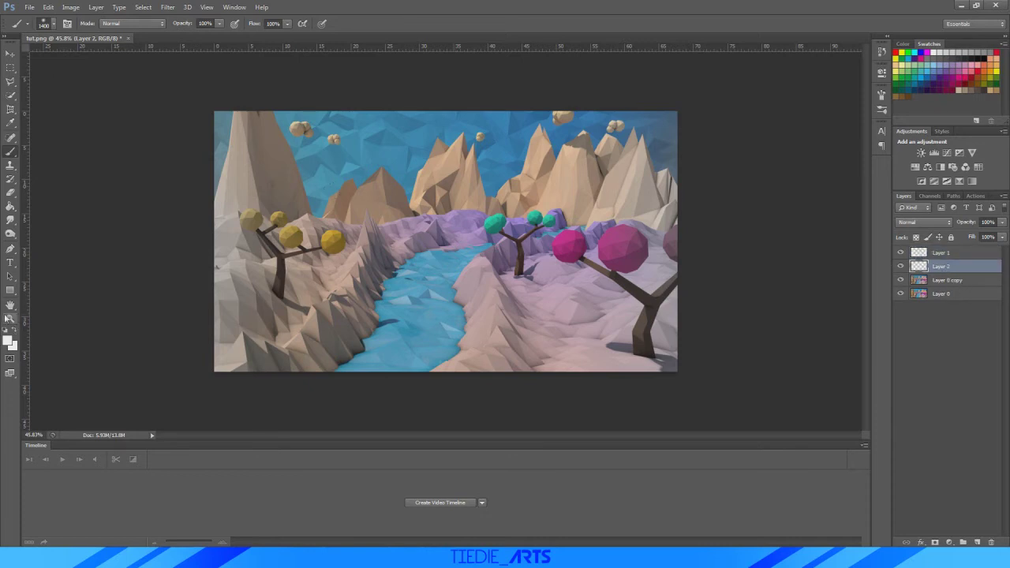
Set the foreground color to near-black and fill Layer 2 with it
{"action": "left_click", "coordinate": [8, 341]}
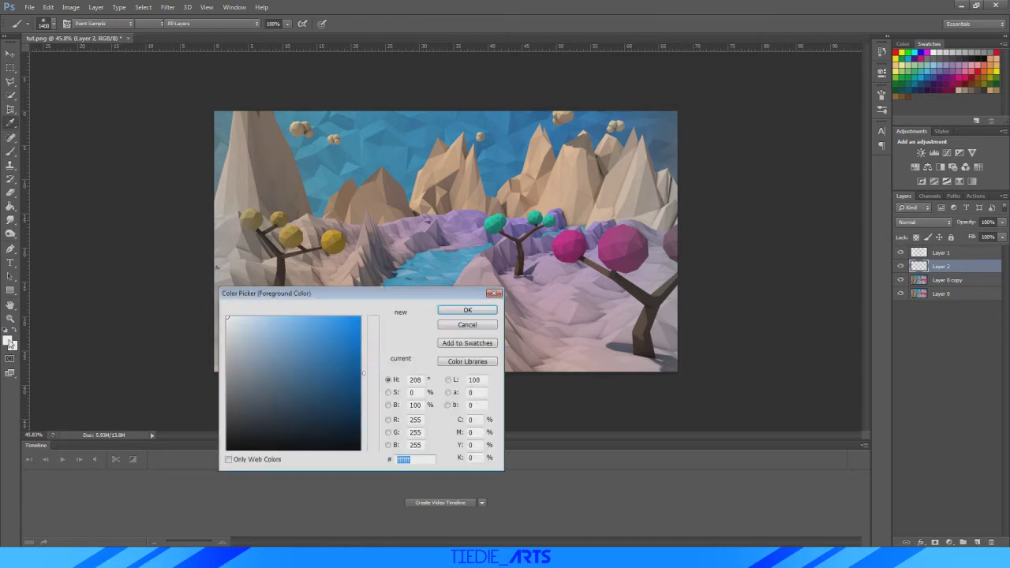
{"action": "left_click", "coordinate": [269, 397]}
{"action": "left_click_drag", "start_coordinate": [258, 404], "coordinate": [225, 452]}
{"action": "left_click", "coordinate": [445, 313]}
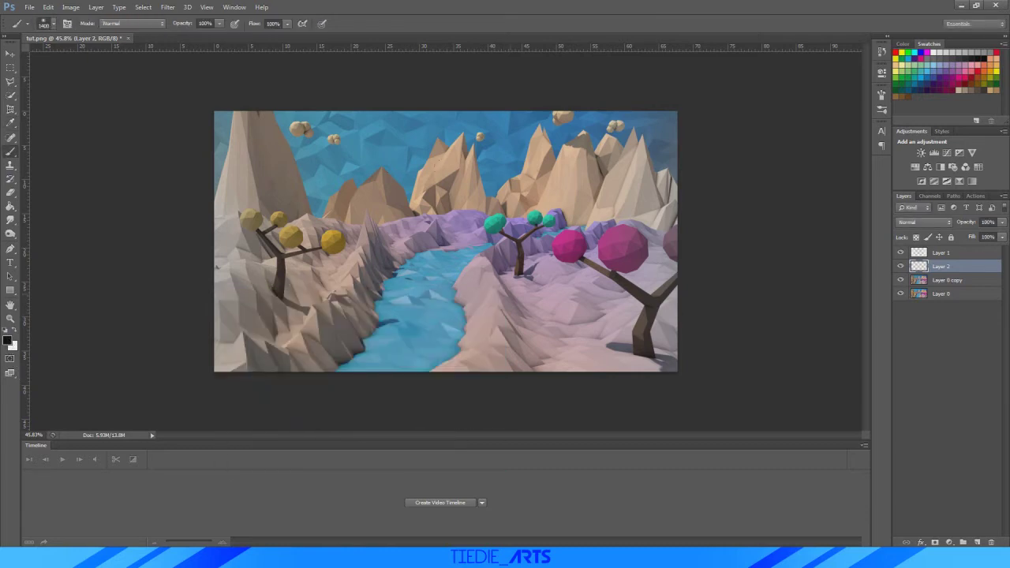
{"action": "key", "text": "alt+BackSpace"}
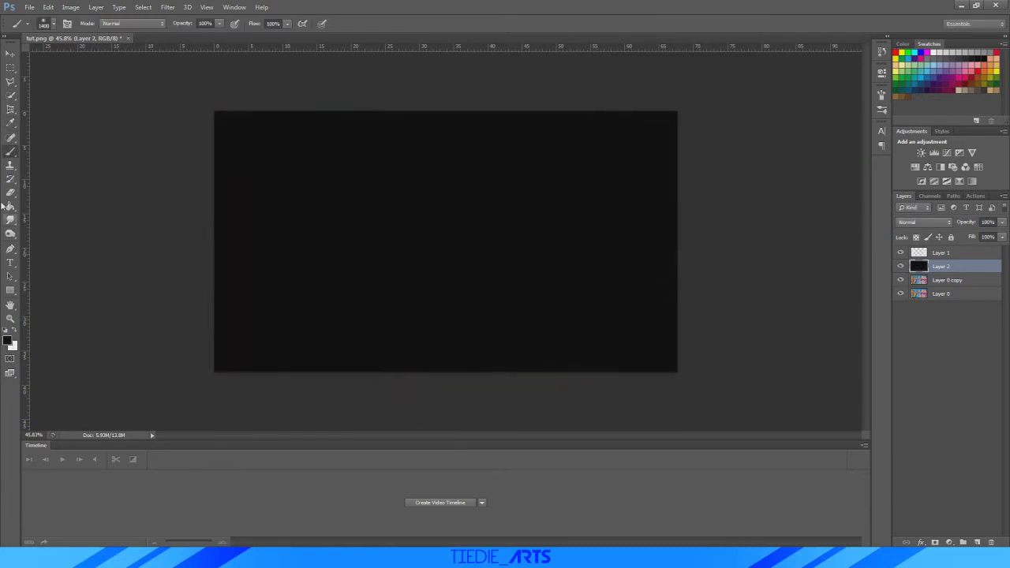
Erase the middle of Layer 2's near-black fill with a fully soft Eraser enlarged to about 1700 px, keeping the edges dark
{"action": "left_click", "coordinate": [11, 193]}
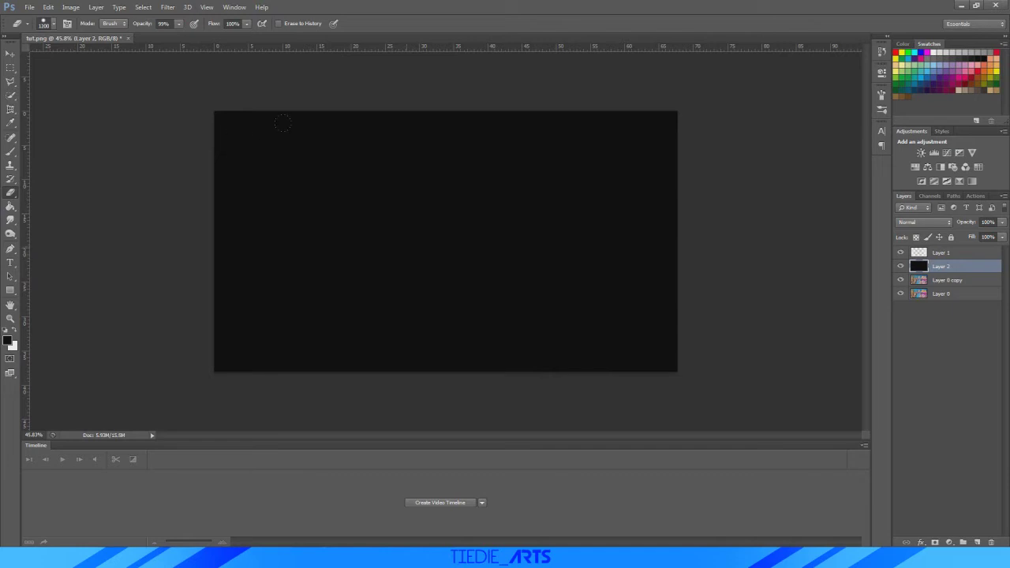
{"action": "right_click", "coordinate": [446, 238]}
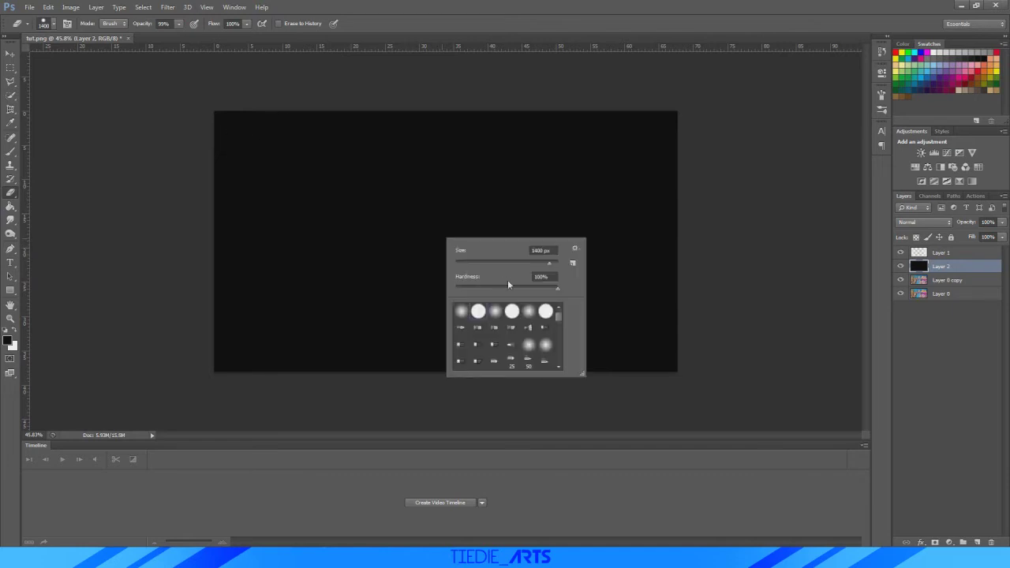
{"action": "left_click_drag", "start_coordinate": [557, 289], "coordinate": [455, 290]}
{"action": "key", "text": "Return"}
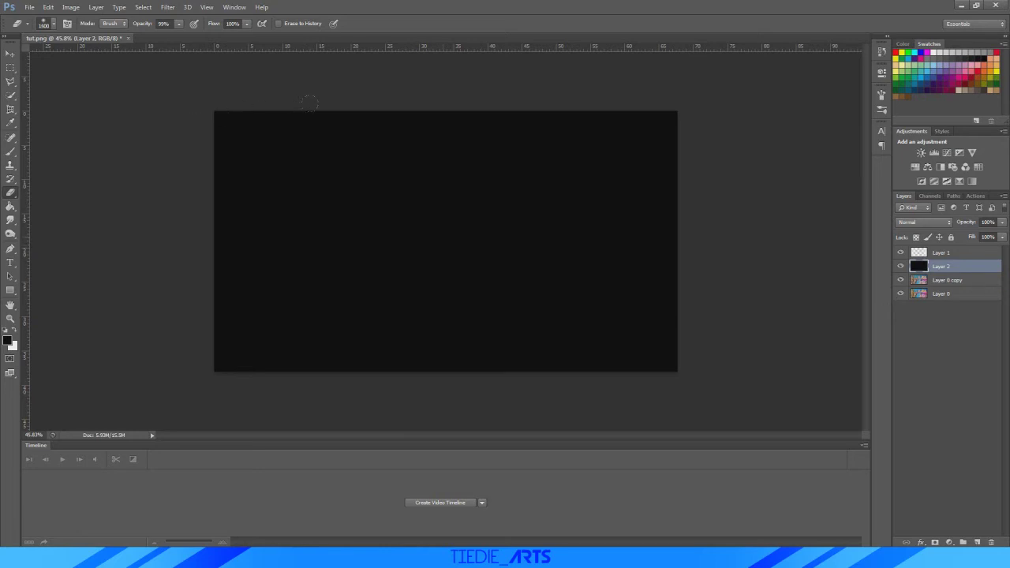
{"action": "left_click", "coordinate": [451, 242]}
{"action": "key", "text": "bracketright"}
{"action": "left_click", "coordinate": [451, 241]}
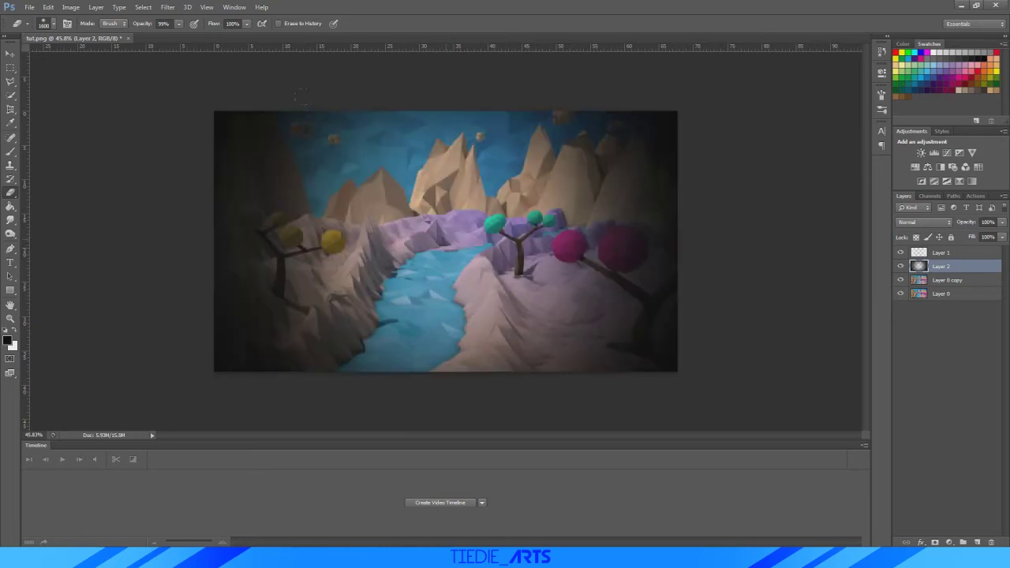
{"action": "key", "text": "bracketright"}
{"action": "left_click", "coordinate": [451, 242]}
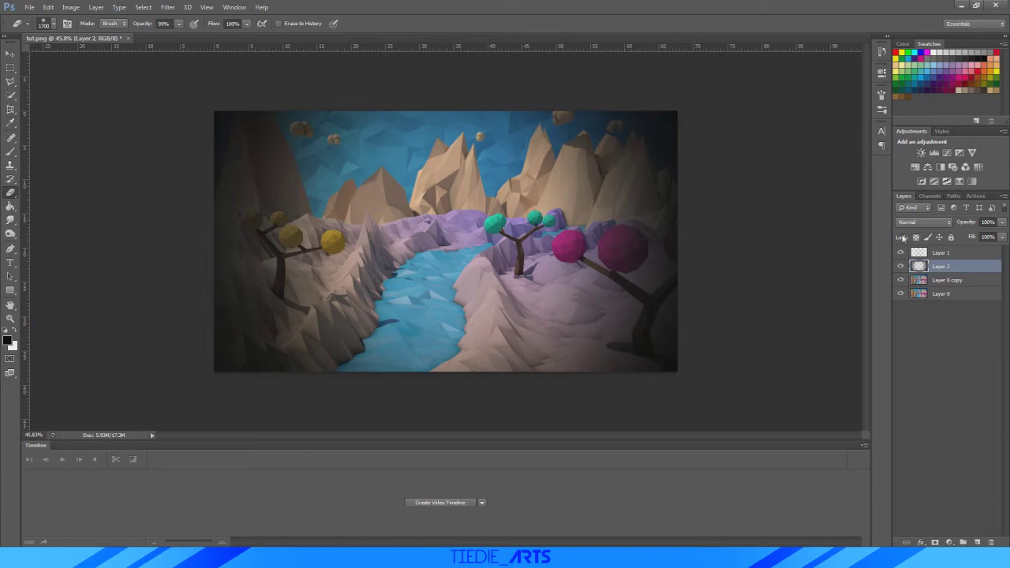
Set Layer 2's blend mode to Overlay and slightly lower its opacity
{"action": "left_click", "coordinate": [923, 222]}
{"action": "left_click", "coordinate": [924, 361]}
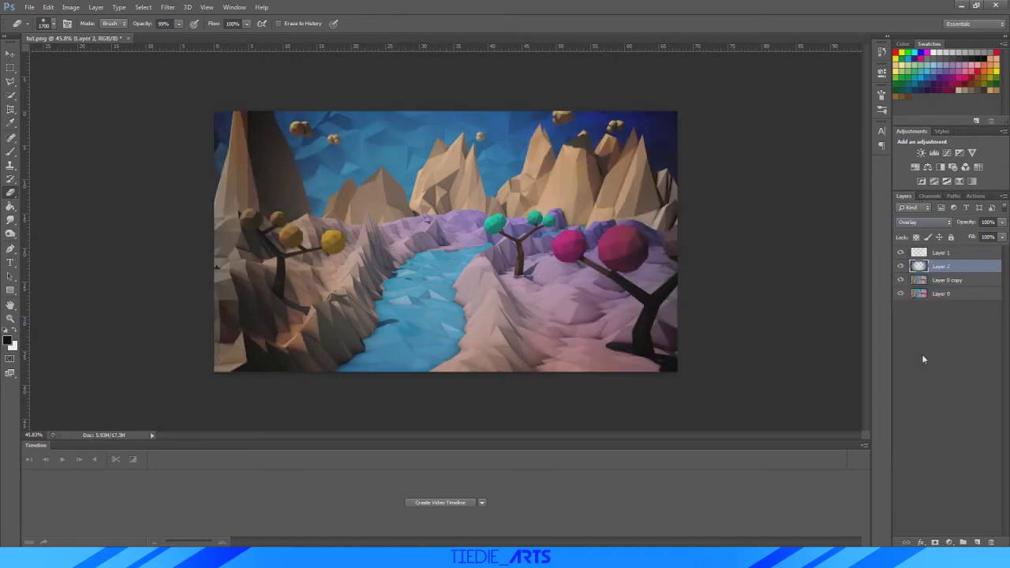
{"action": "key", "text": "Down"}
{"action": "key", "text": "Up"}
{"action": "left_click", "coordinate": [1003, 222]}
{"action": "left_click_drag", "start_coordinate": [998, 236], "coordinate": [988, 240]}
{"action": "left_click", "coordinate": [951, 338]}
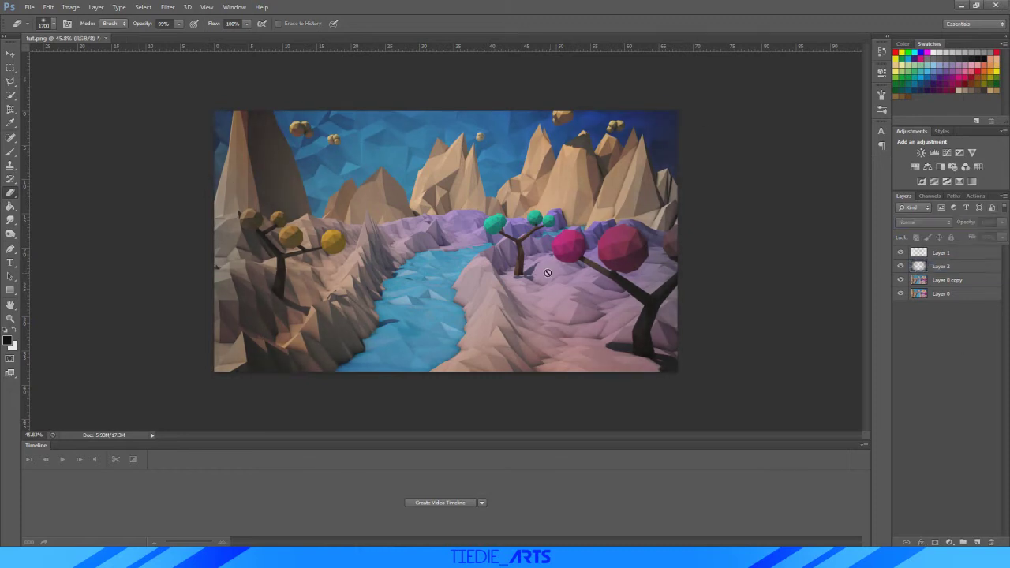
{"action": "scroll", "coordinate": [430, 251], "scroll_direction": "up", "scroll_amount": 3, "text": "alt"}
{"action": "scroll", "coordinate": [431, 251], "scroll_direction": "down", "scroll_amount": 3, "text": "alt"}
{"action": "scroll", "coordinate": [430, 251], "scroll_direction": "up", "scroll_amount": 1, "text": "alt"}
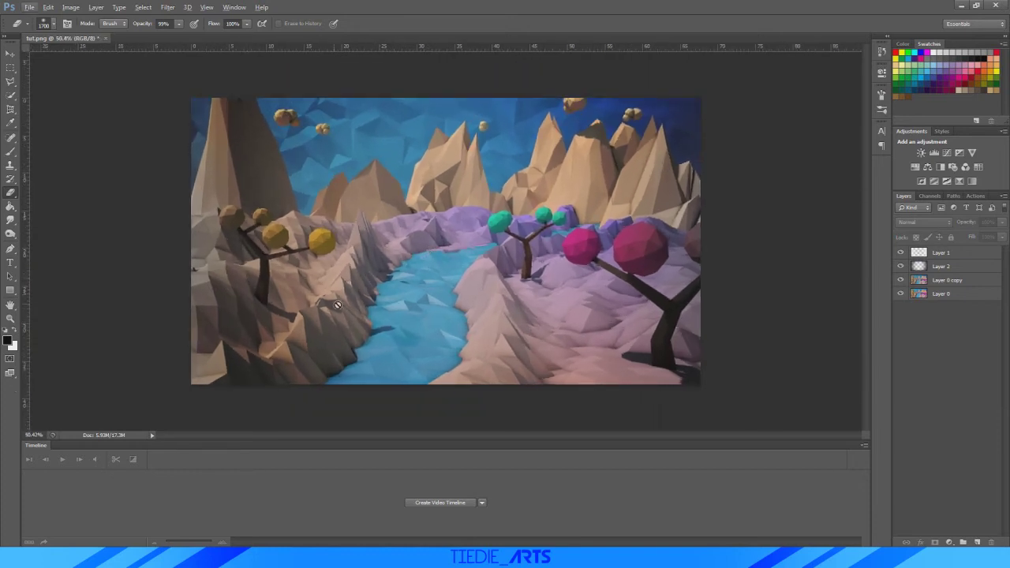
Find wildtextures-old-paper-texture-3 in the texture 1 subfolder of the desktop packs folder, preview it, and place it in the Photoshop document
{"action": "left_click", "coordinate": [961, 5]}
{"action": "double_click", "coordinate": [981, 436]}
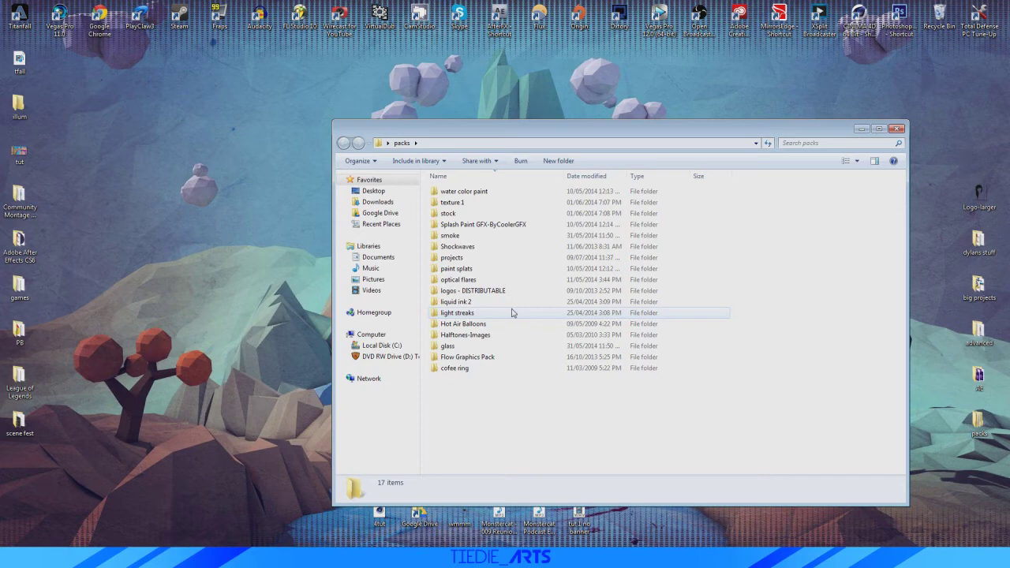
{"action": "double_click", "coordinate": [483, 203]}
{"action": "scroll", "coordinate": [667, 376], "scroll_direction": "down", "scroll_amount": 5}
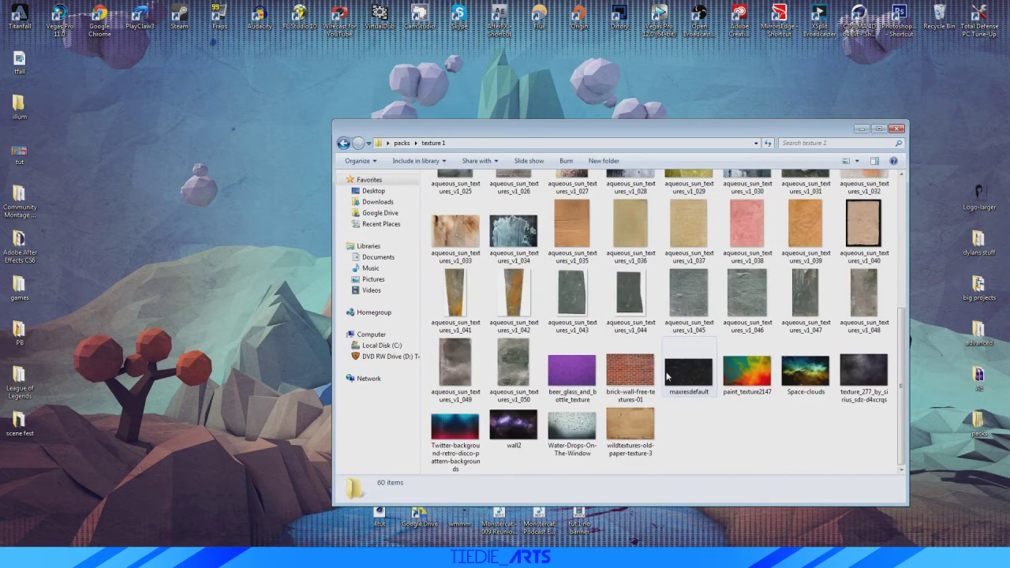
{"action": "double_click", "coordinate": [627, 426]}
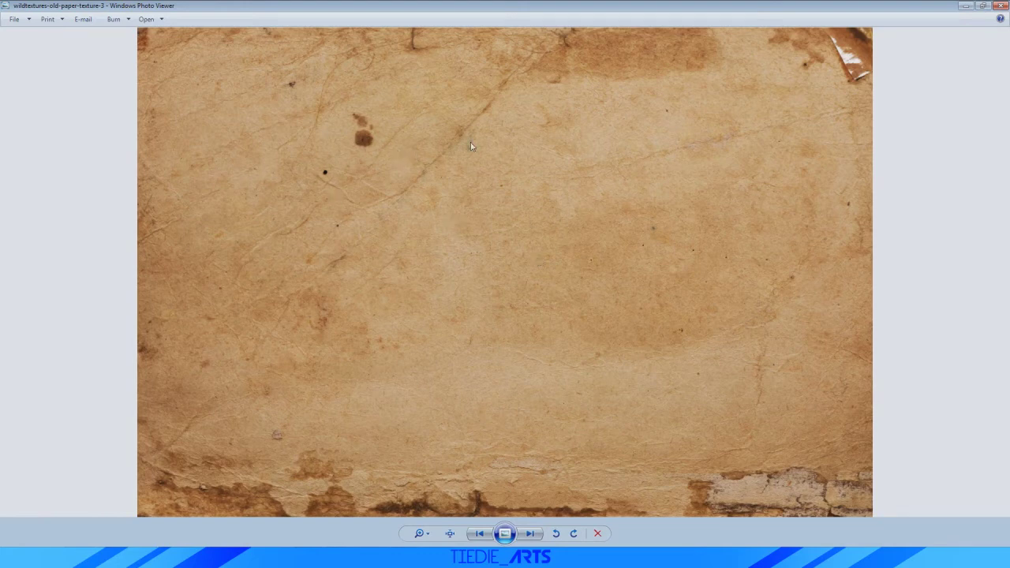
{"action": "left_click", "coordinate": [1000, 5]}
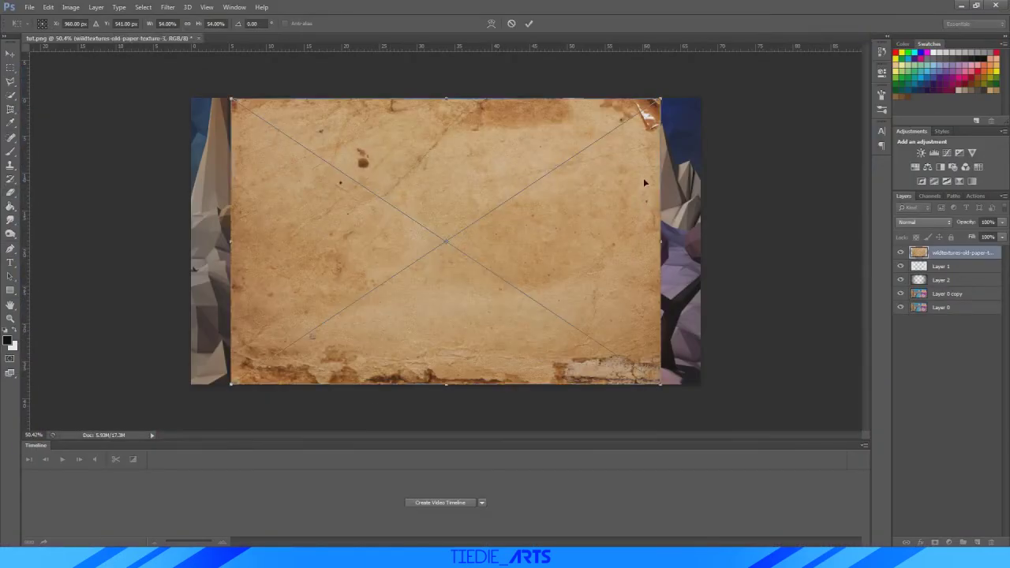
Scale the placed paper texture to about 74%, position it to cover the whole canvas, and commit the placement
{"action": "left_click_drag", "start_coordinate": [659, 99], "coordinate": [745, 64]}
{"action": "left_click_drag", "start_coordinate": [614, 207], "coordinate": [584, 230]}
{"action": "scroll", "coordinate": [683, 367], "scroll_direction": "down", "scroll_amount": 5, "text": "alt"}
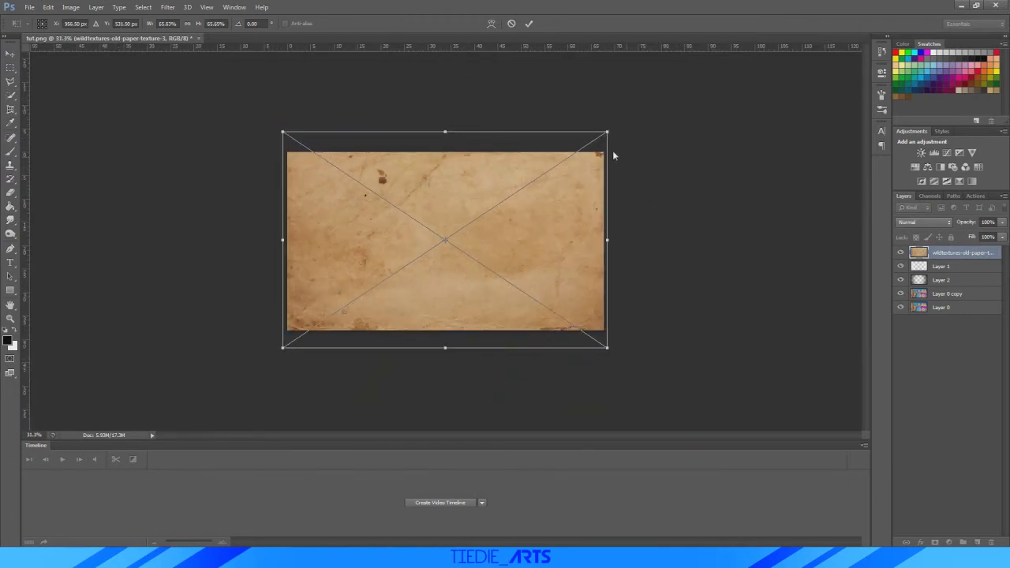
{"action": "left_click_drag", "start_coordinate": [609, 133], "coordinate": [652, 102]}
{"action": "left_click_drag", "start_coordinate": [527, 212], "coordinate": [508, 203]}
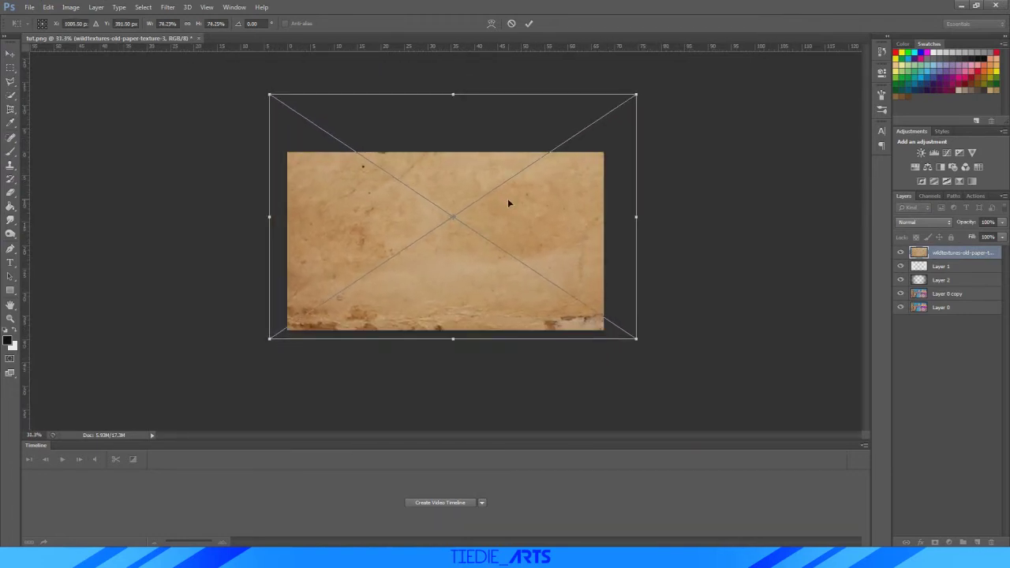
{"action": "left_click", "coordinate": [529, 24]}
{"action": "scroll", "coordinate": [423, 270], "scroll_direction": "up", "scroll_amount": 6, "text": "alt"}
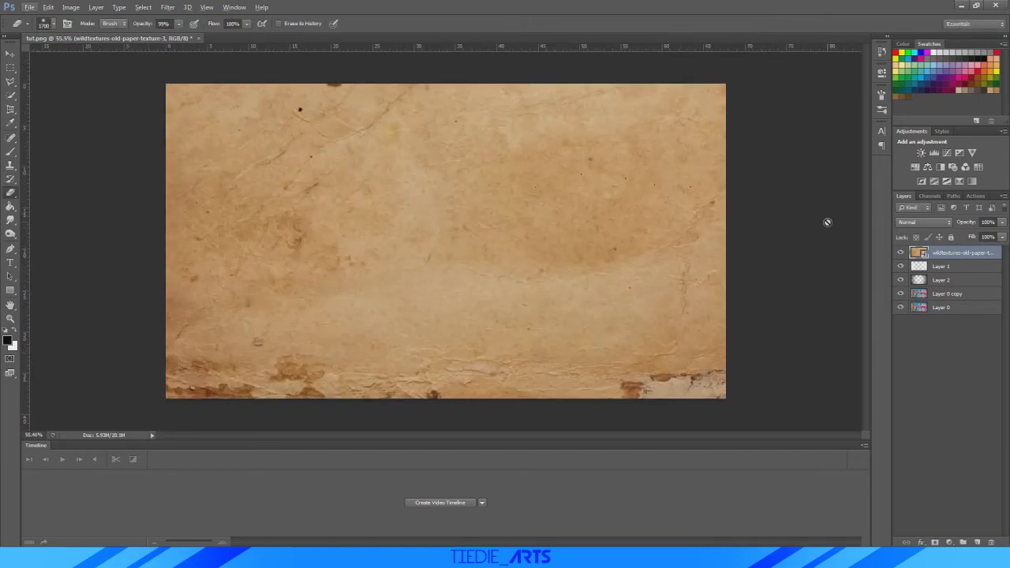
Move the paper texture layer directly beneath Layer 2 and set its blend mode to Soft Light
{"action": "left_click_drag", "start_coordinate": [940, 259], "coordinate": [953, 287]}
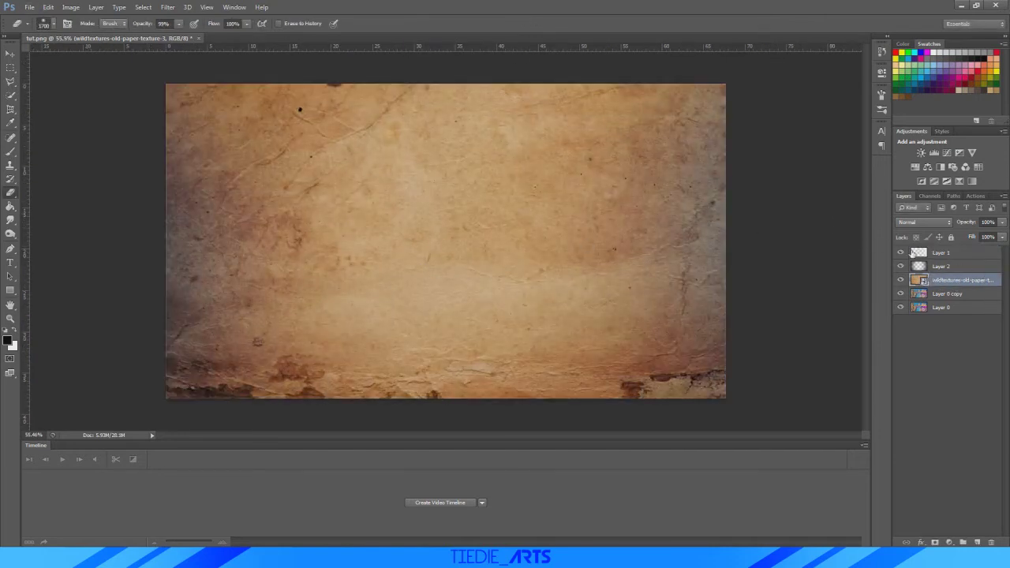
{"action": "left_click", "coordinate": [925, 222]}
{"action": "left_click", "coordinate": [917, 362]}
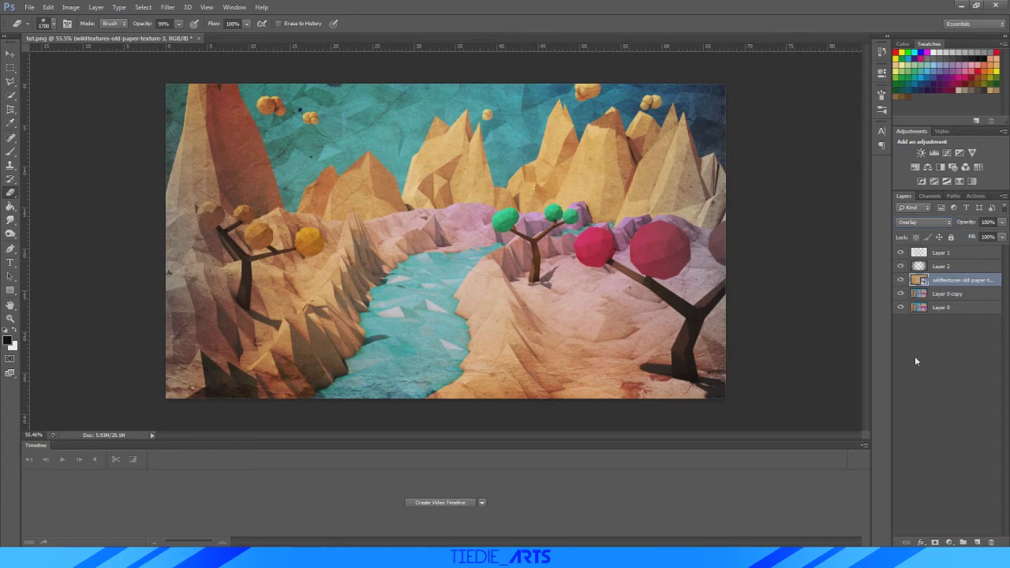
{"action": "key", "text": "Down"}
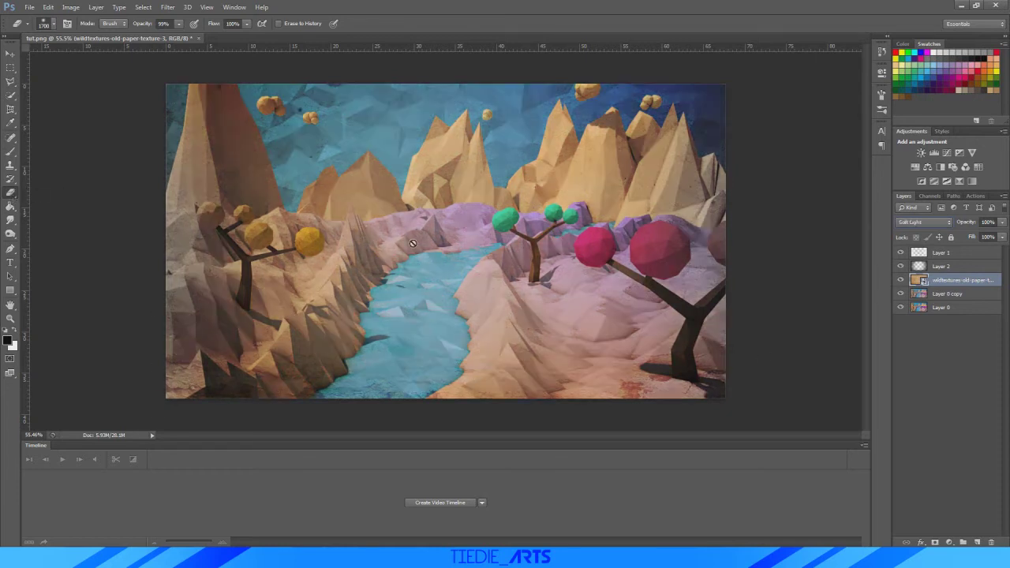
Rasterize the paper texture layer and erase its middle with the soft 1700 px Eraser, keeping the texture near the edges
{"action": "right_click", "coordinate": [971, 283]}
{"action": "left_click", "coordinate": [869, 249]}
{"action": "left_click", "coordinate": [447, 229]}
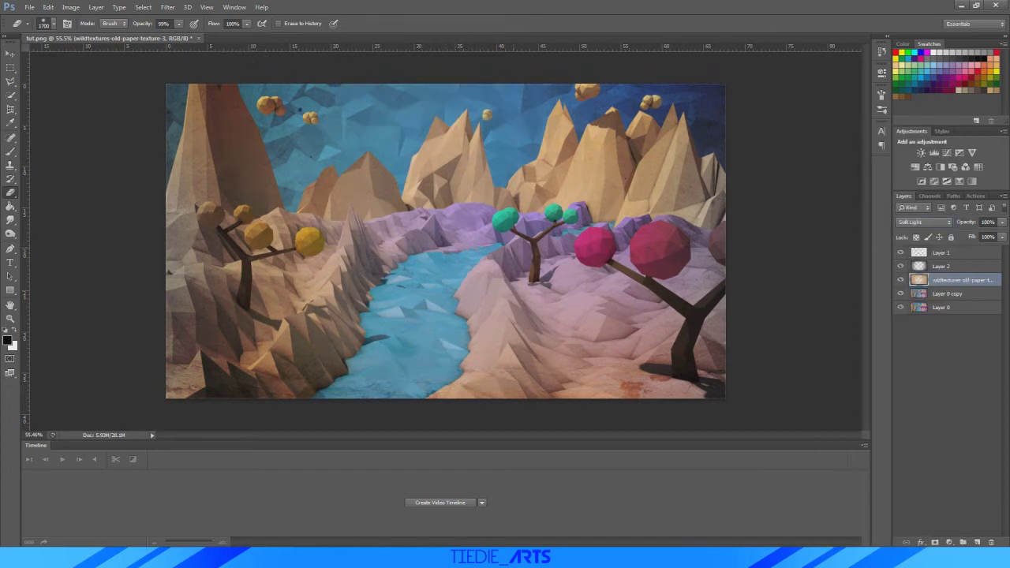
{"action": "left_click", "coordinate": [933, 377]}
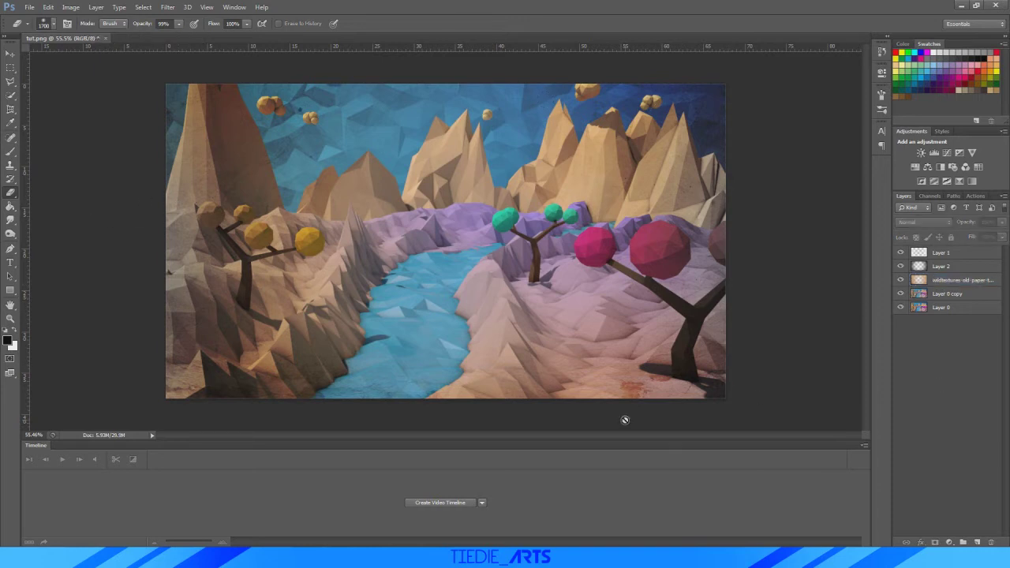
Return to the packs folder in the file browser and open its Halftones-Images folder
{"action": "left_click", "coordinate": [296, 558]}
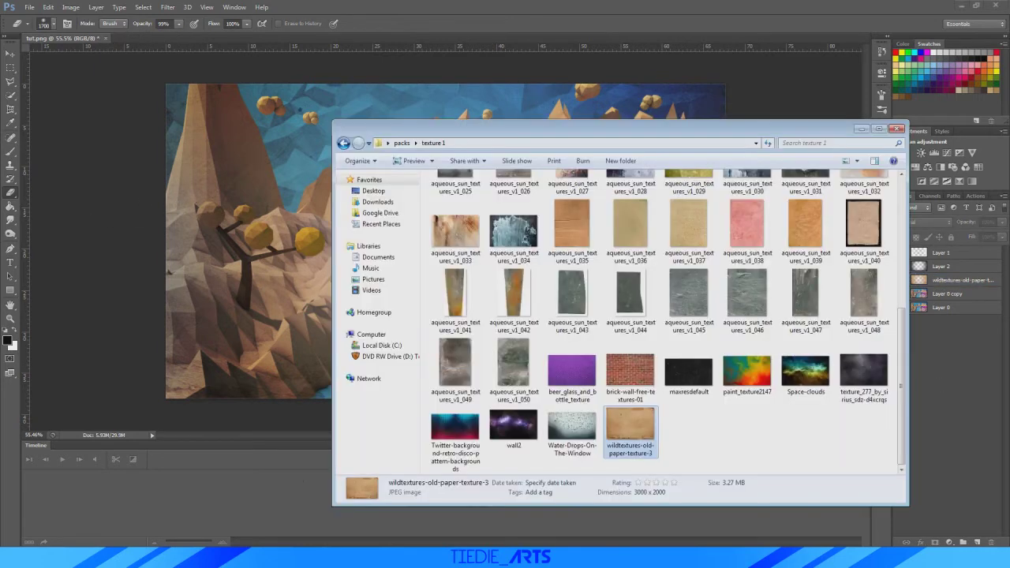
{"action": "left_click", "coordinate": [773, 452]}
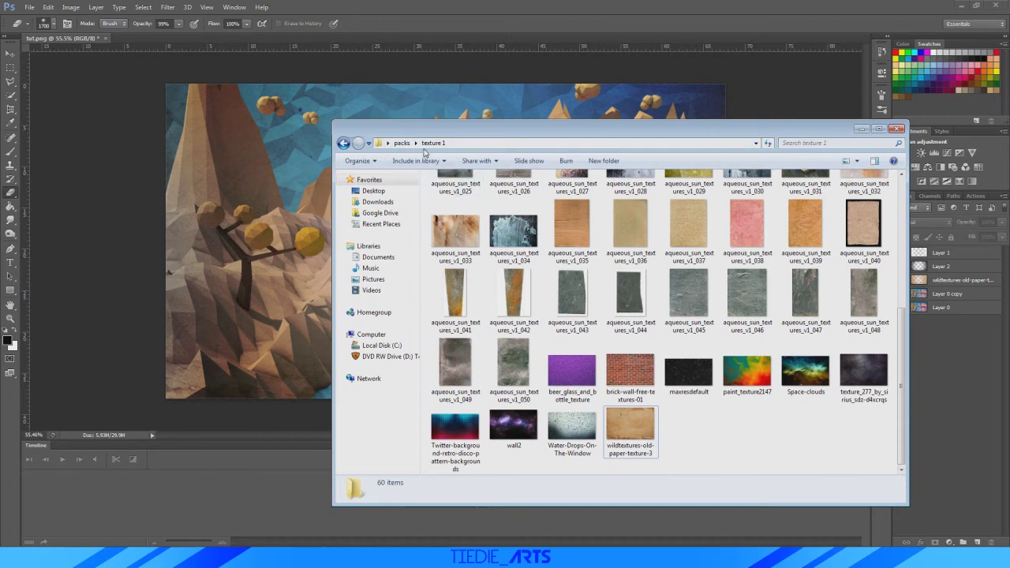
{"action": "left_click", "coordinate": [433, 143]}
{"action": "left_click", "coordinate": [401, 142]}
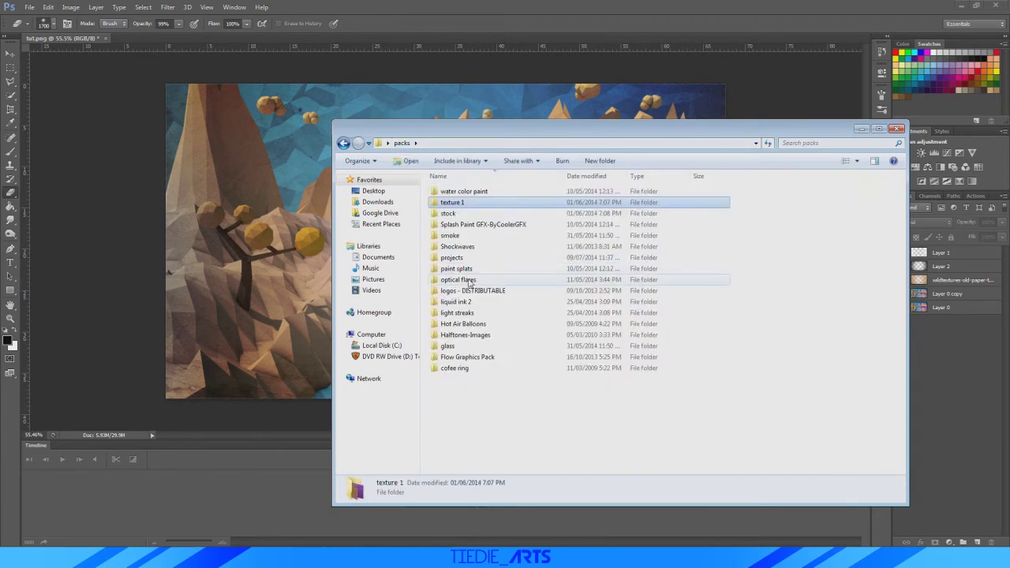
{"action": "double_click", "coordinate": [464, 336]}
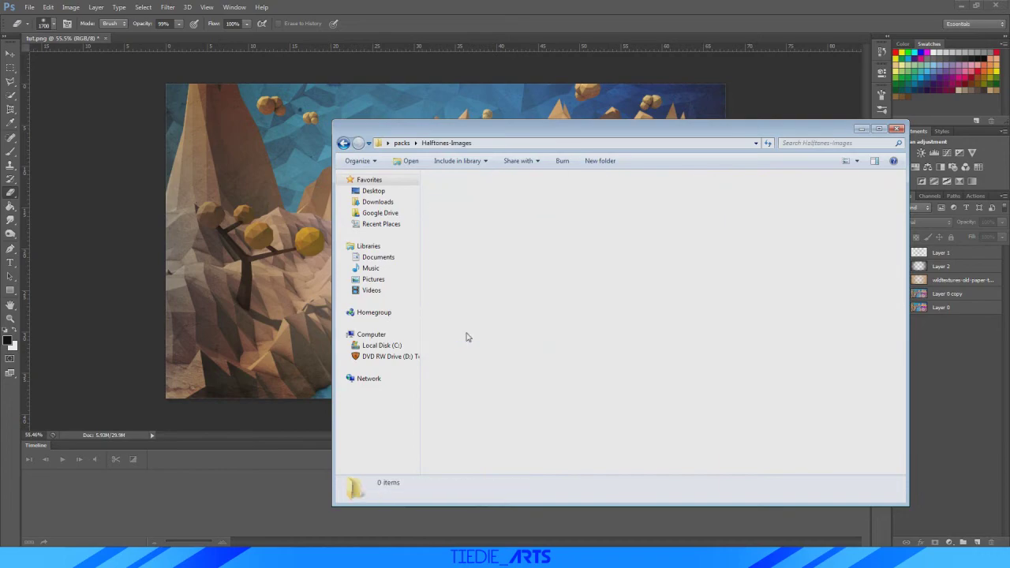
Examine the halftone pattern images in Halftones-Images, including media-militia-halftones-53, and close the previews
{"action": "double_click", "coordinate": [451, 203]}
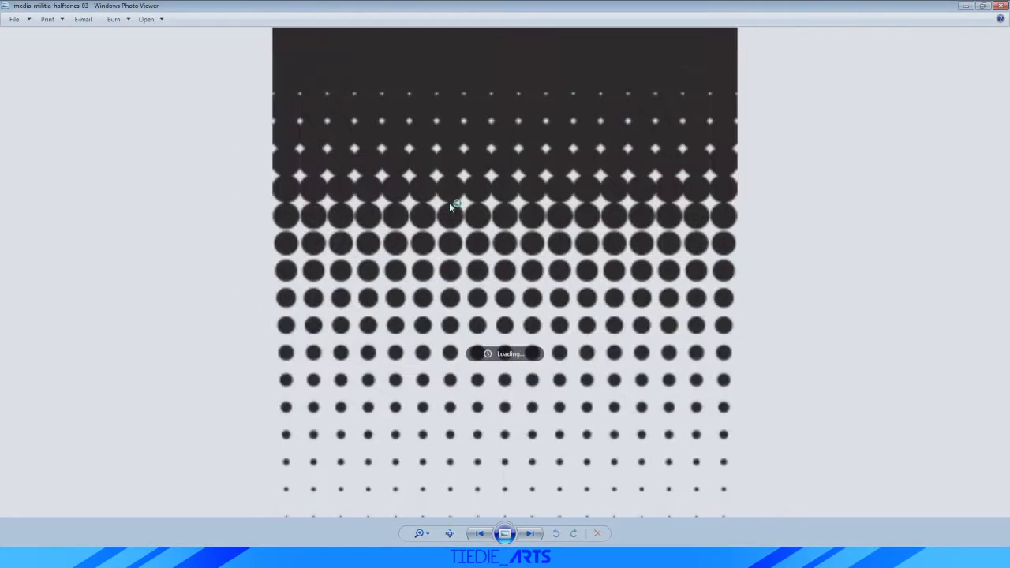
{"action": "key", "text": "Right"}
{"action": "key", "text": "Right"}
{"action": "key", "text": "Right"}
{"action": "key", "text": "Right"}
{"action": "key", "text": "Right"}
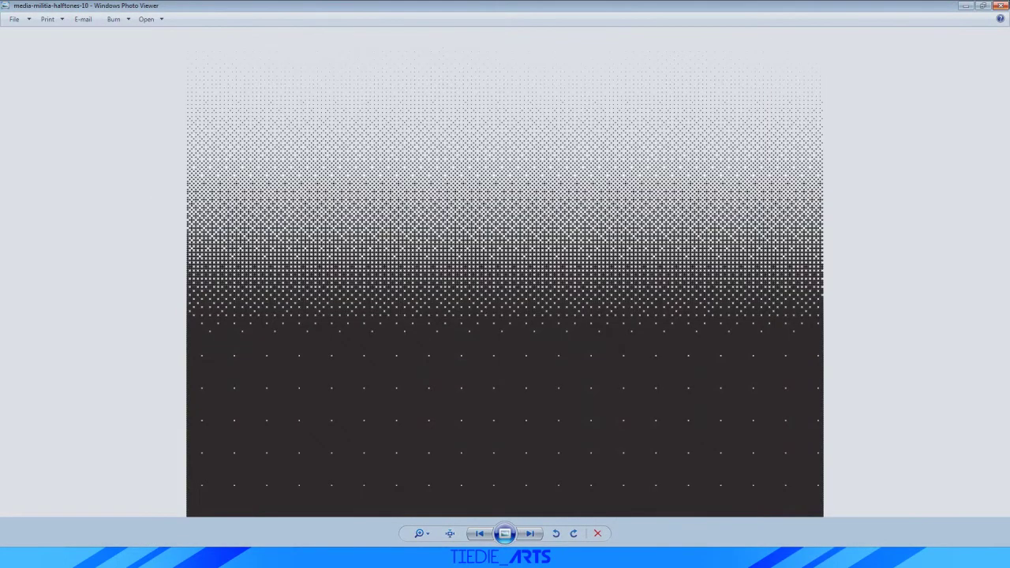
{"action": "left_click", "coordinate": [1002, 4]}
{"action": "scroll", "coordinate": [695, 371], "scroll_direction": "down", "scroll_amount": 3}
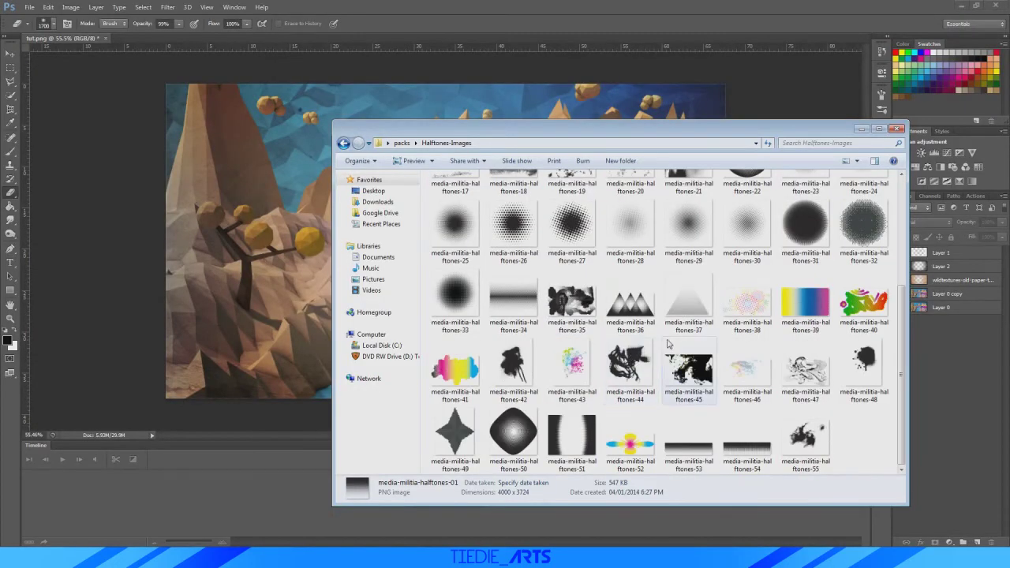
{"action": "double_click", "coordinate": [692, 438]}
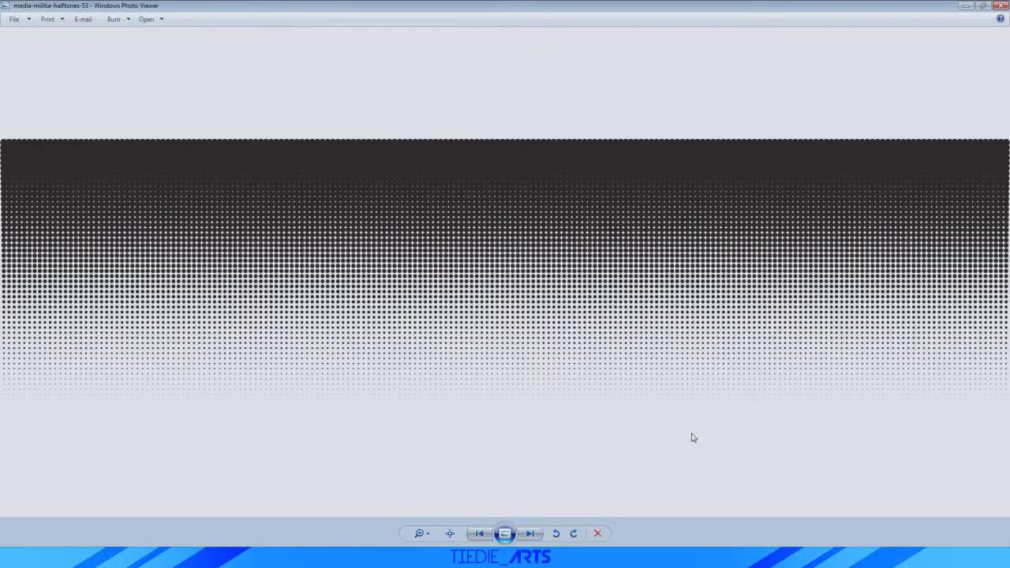
{"action": "key", "text": "Left"}
{"action": "left_click", "coordinate": [1001, 6]}
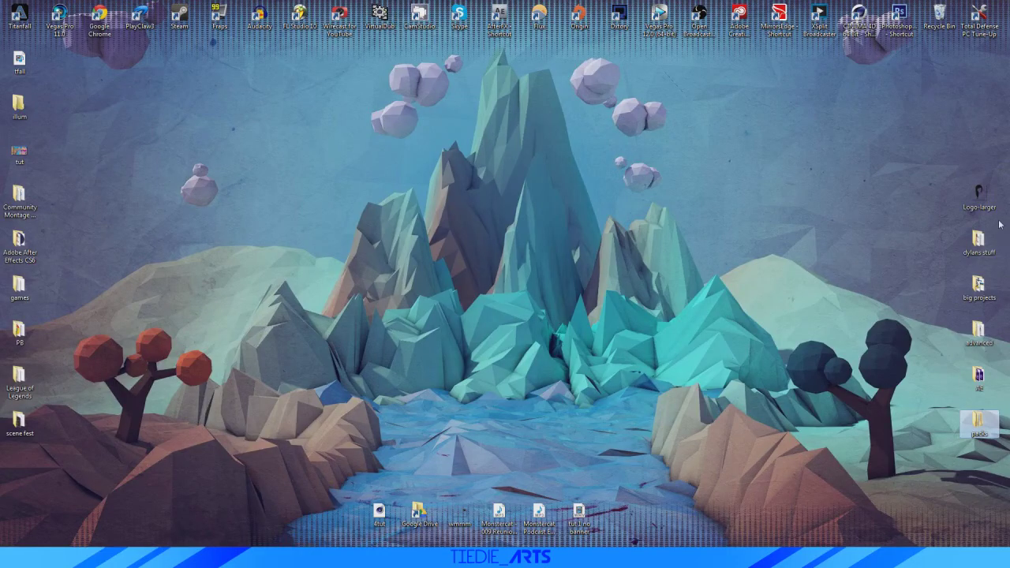
Browse the portfolio folder and examine omito-album-1, the-adventure-no-text and crystal-lake as style references, closing the previews and the folder
{"action": "double_click", "coordinate": [979, 241]}
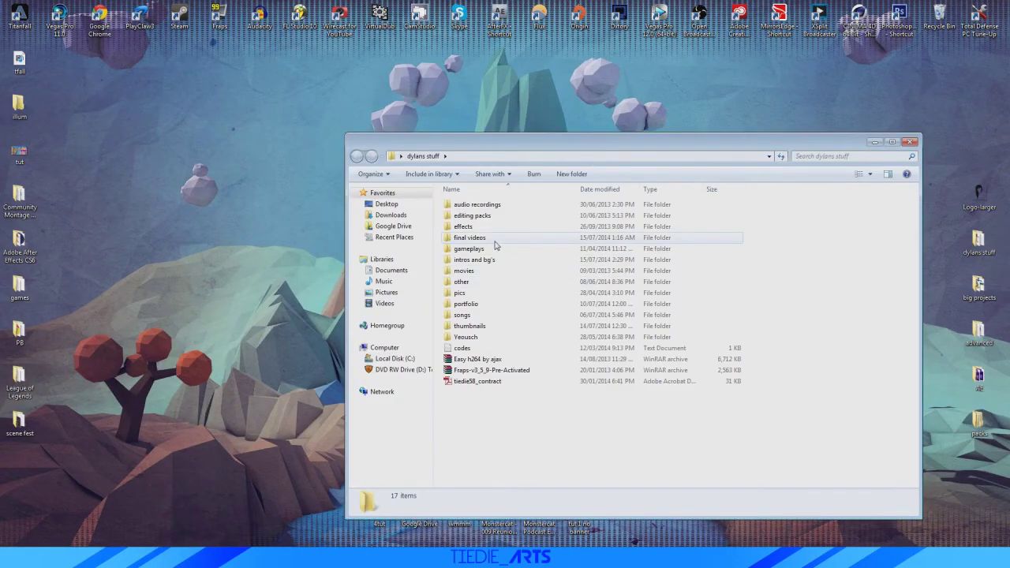
{"action": "double_click", "coordinate": [479, 305]}
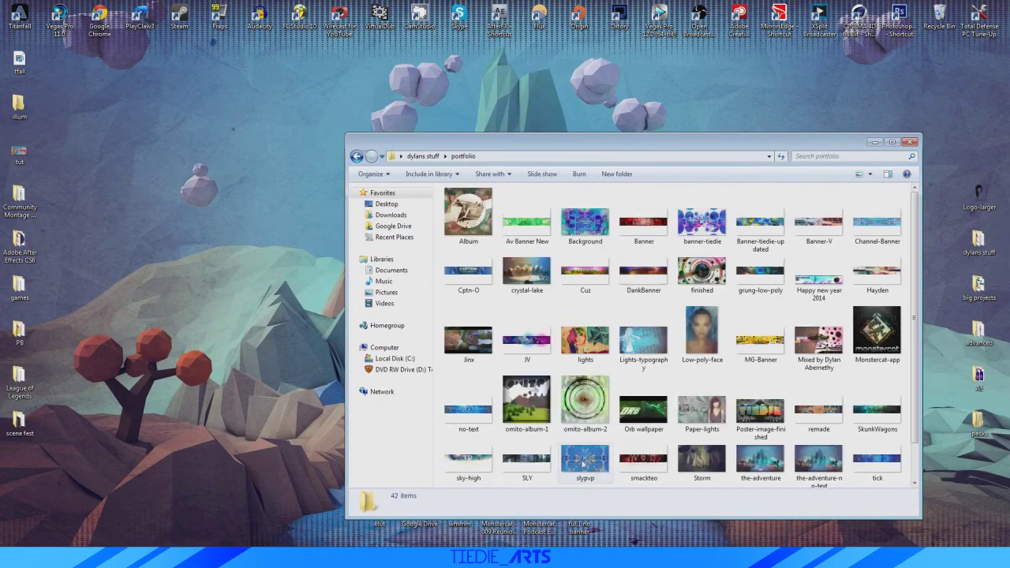
{"action": "double_click", "coordinate": [531, 418]}
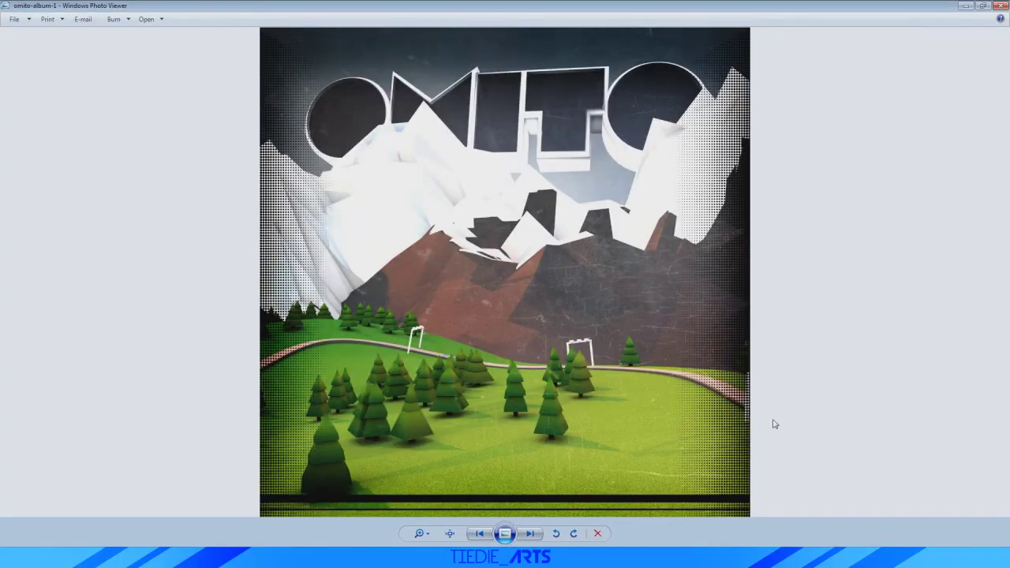
{"action": "left_click", "coordinate": [1002, 5]}
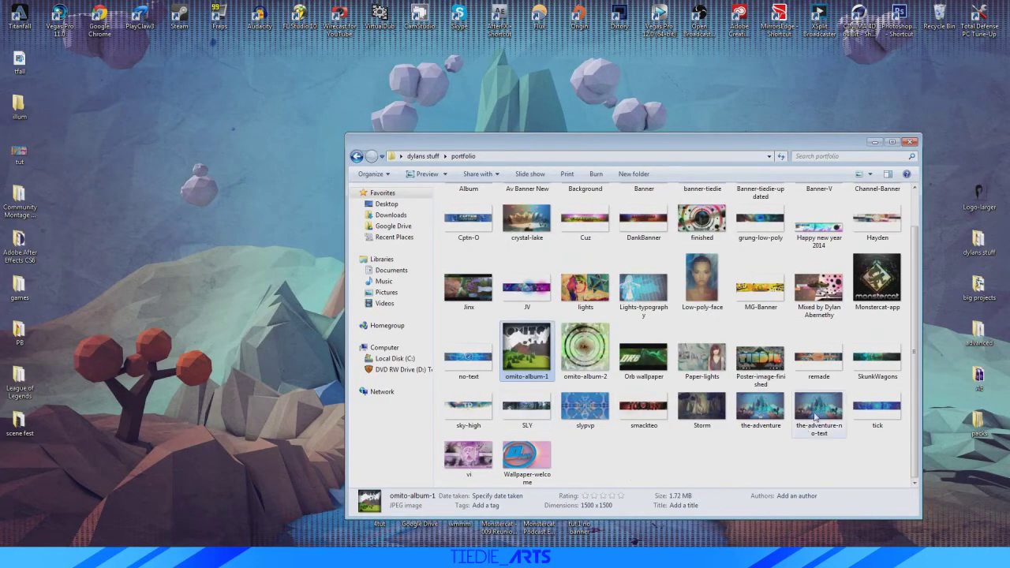
{"action": "double_click", "coordinate": [818, 411]}
{"action": "left_click", "coordinate": [1003, 6]}
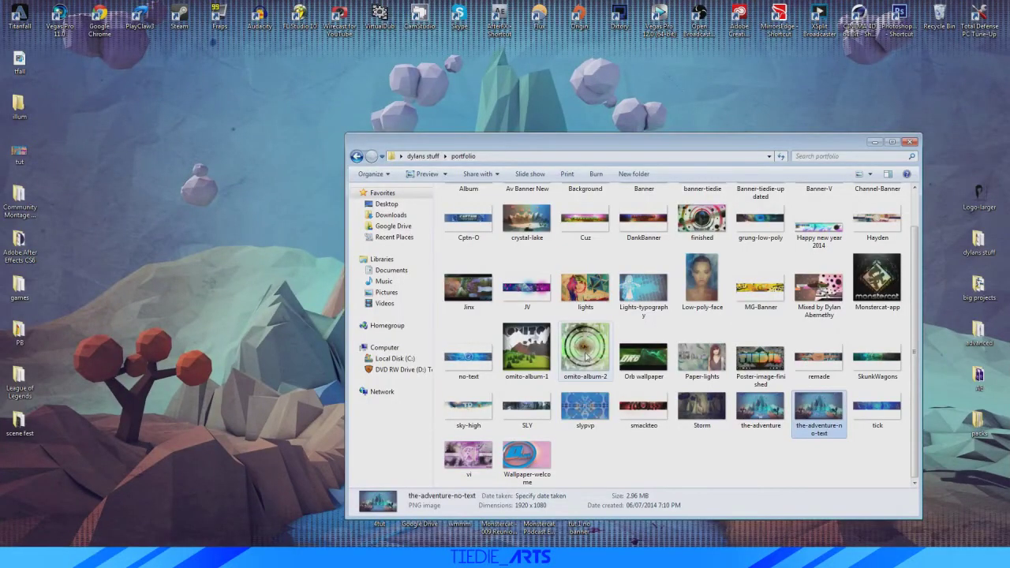
{"action": "double_click", "coordinate": [526, 273]}
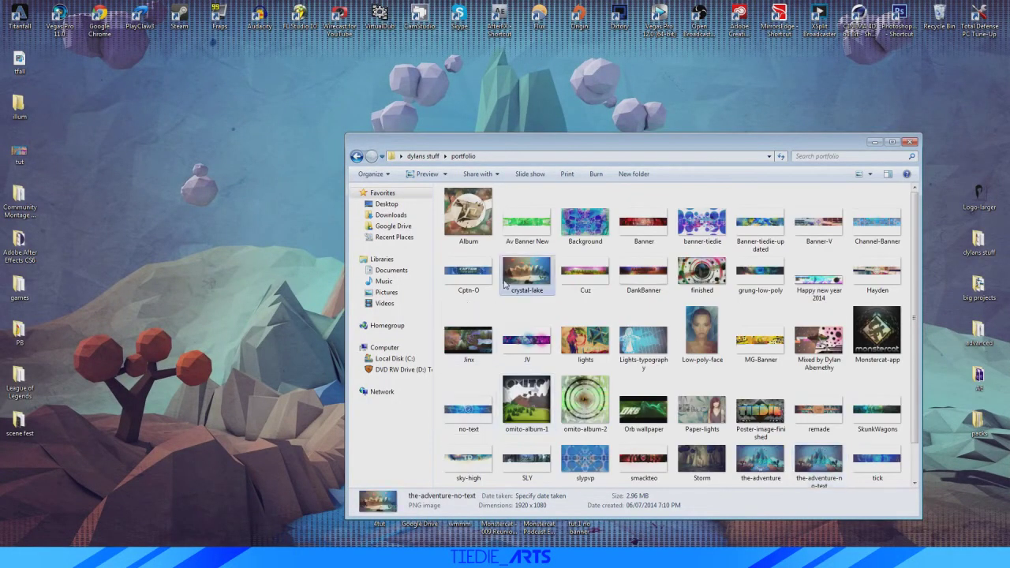
{"action": "left_click", "coordinate": [1003, 5]}
{"action": "double_click", "coordinate": [527, 272]}
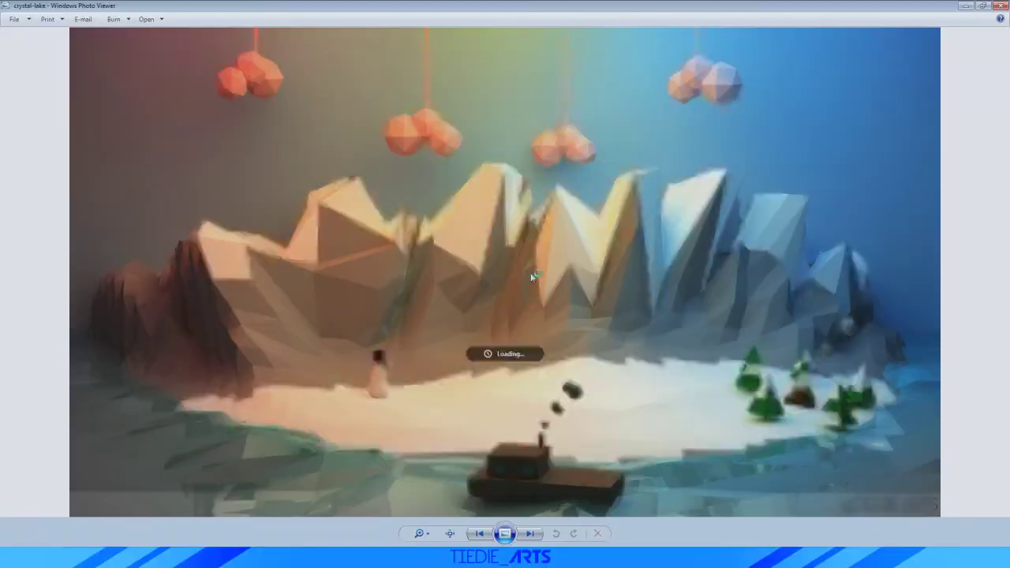
{"action": "left_click", "coordinate": [1003, 6]}
{"action": "left_click", "coordinate": [909, 143]}
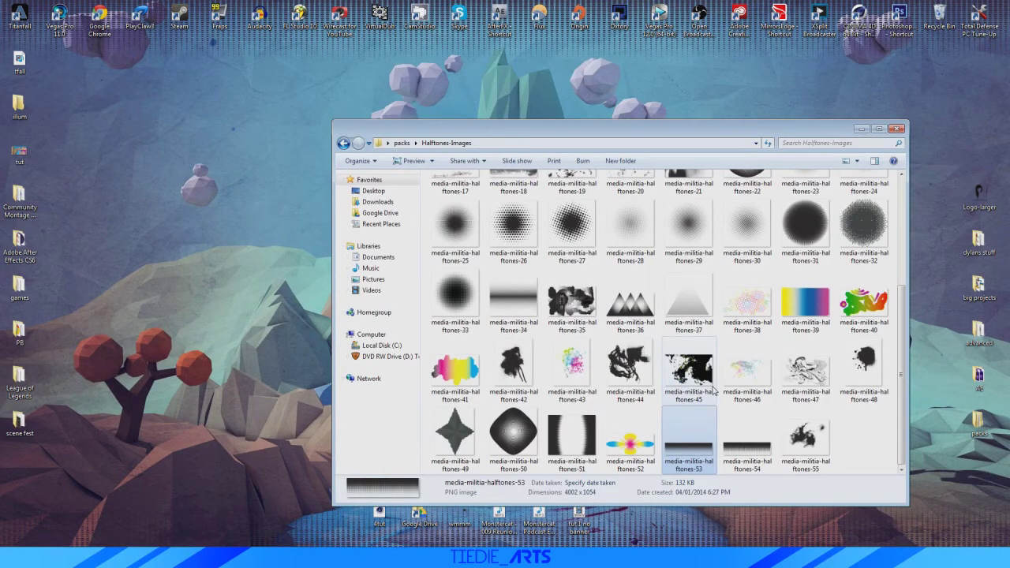
Place media-militia-halftones-53 in the Photoshop document, scaled to about 141%, rotated -90° and positioned along the image's left edge
{"action": "double_click", "coordinate": [685, 465]}
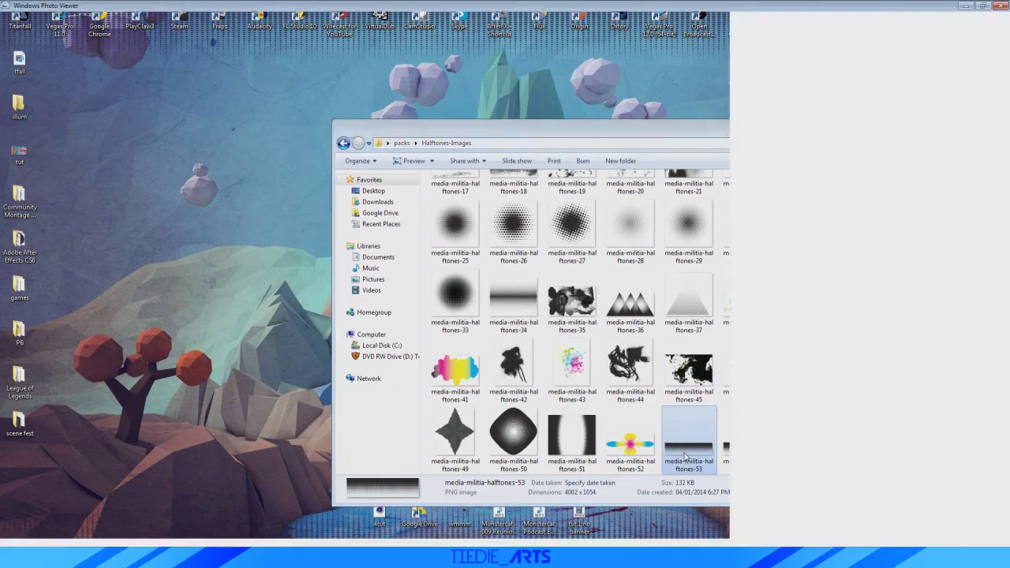
{"action": "left_click", "coordinate": [1003, 6]}
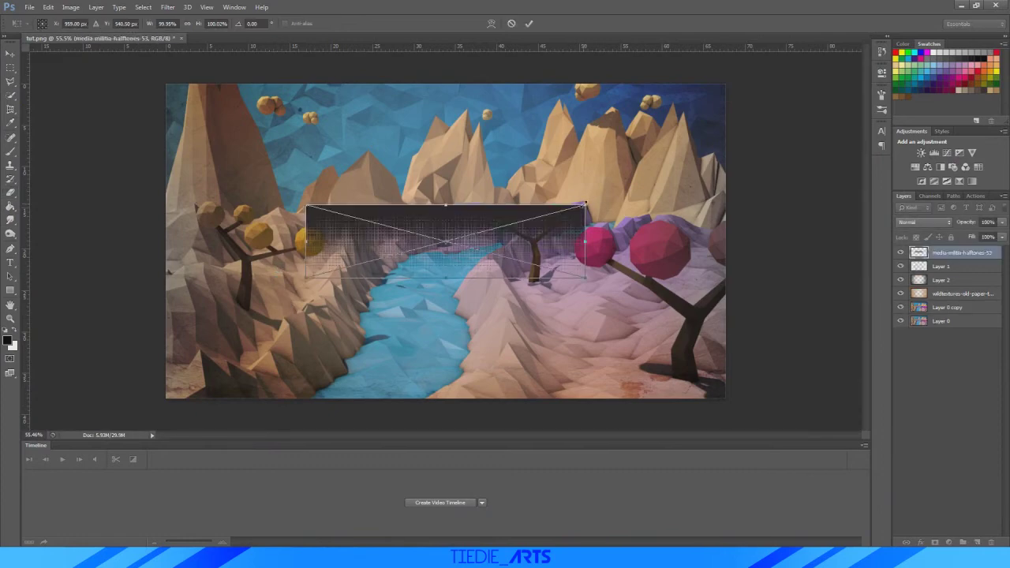
{"action": "left_click_drag", "start_coordinate": [586, 205], "coordinate": [497, 118], "text": "shift"}
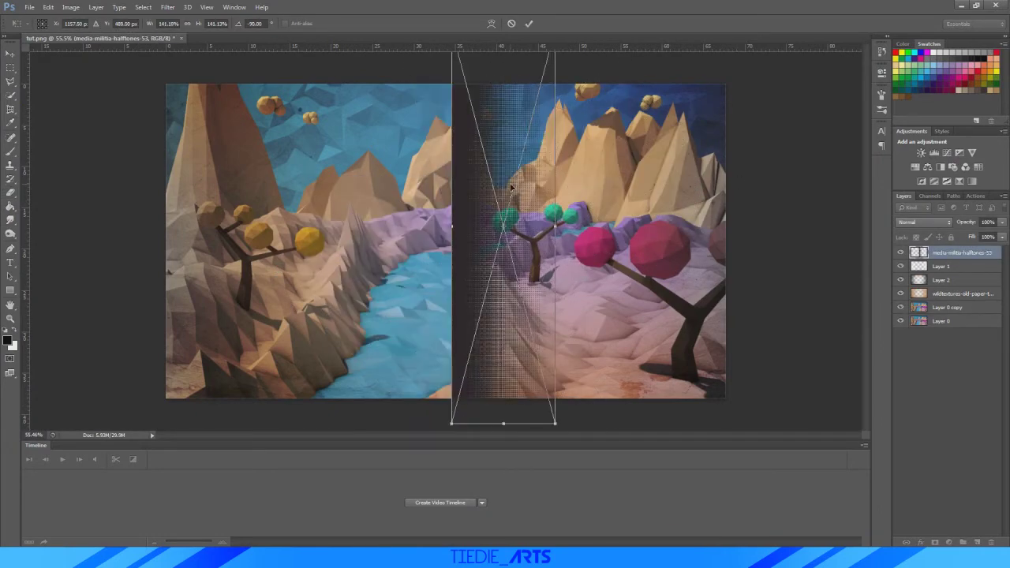
{"action": "left_click_drag", "start_coordinate": [511, 187], "coordinate": [173, 215]}
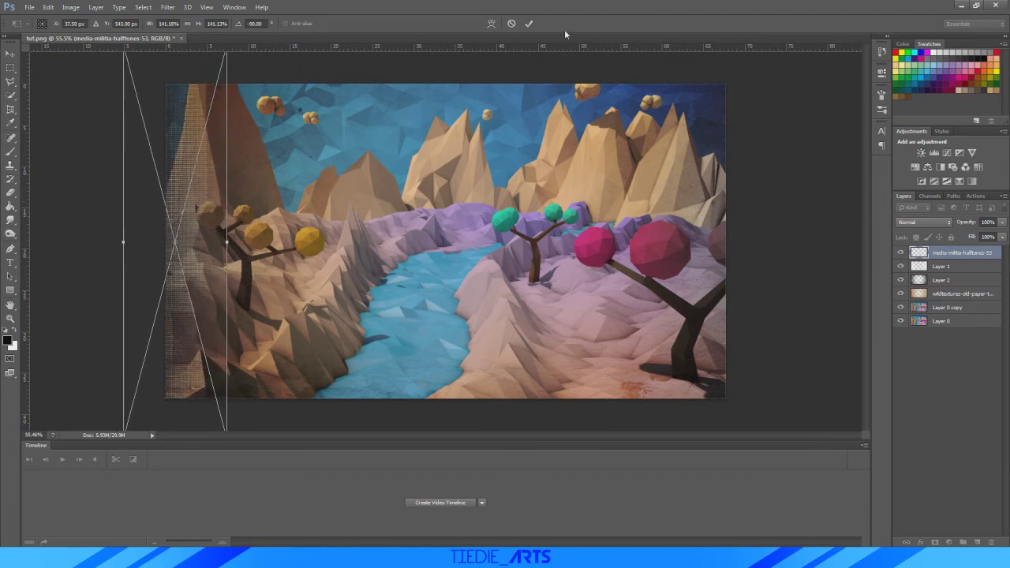
{"action": "left_click", "coordinate": [528, 24]}
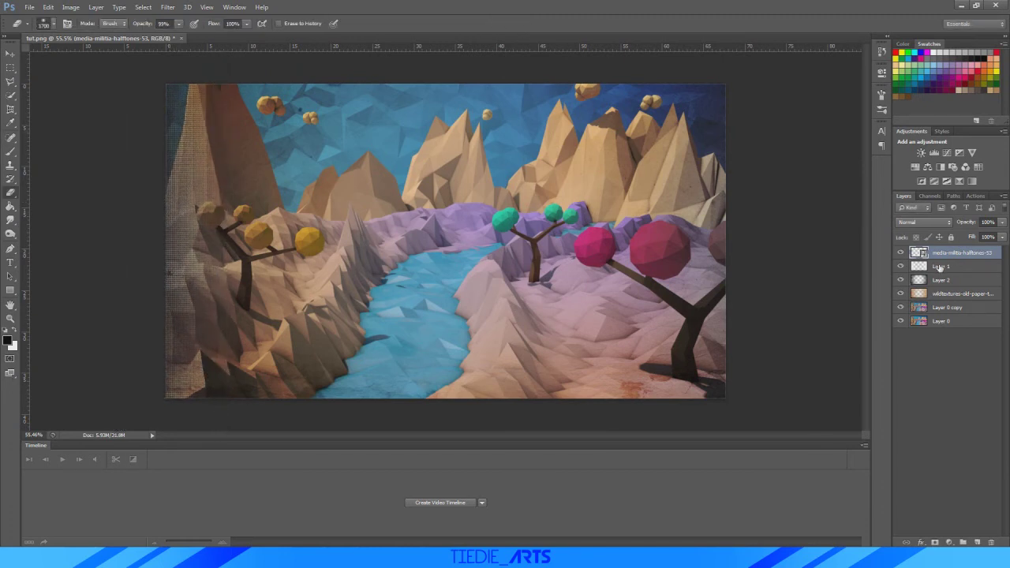
Duplicate the halftone layer, flip the copy horizontally and position it along the image's right edge
{"action": "key", "text": "ctrl+j"}
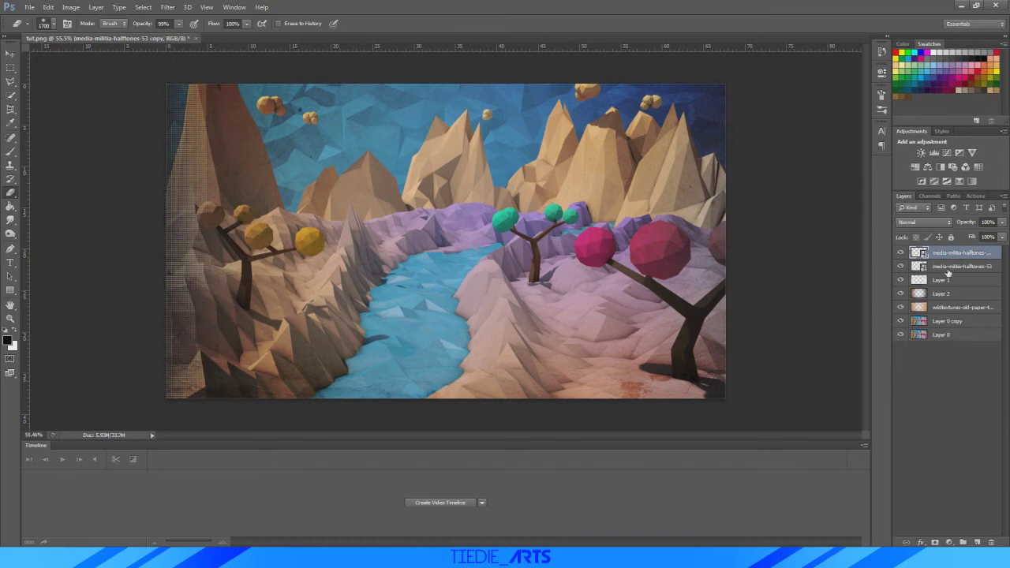
{"action": "key", "text": "ctrl+t"}
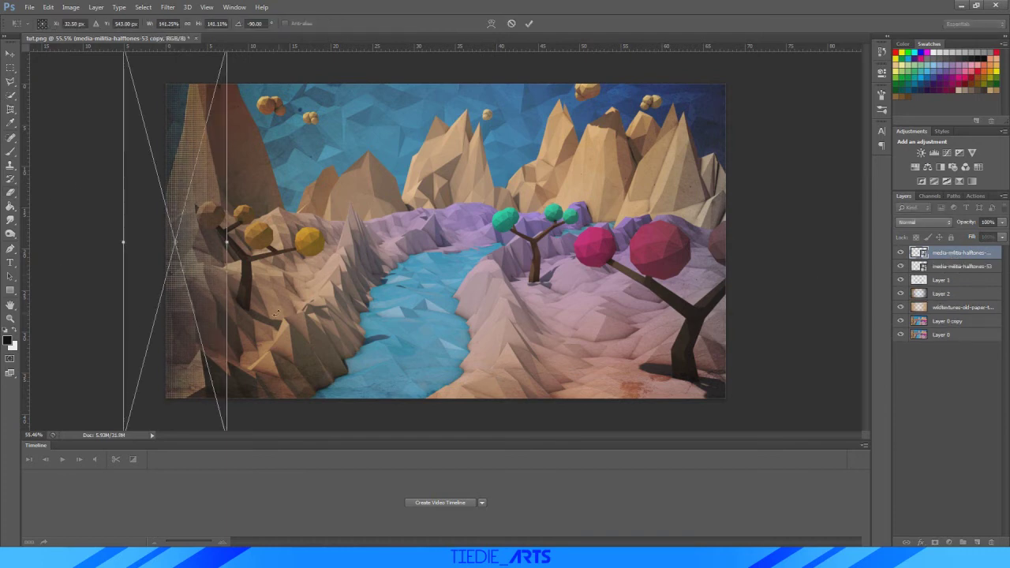
{"action": "right_click", "coordinate": [200, 252]}
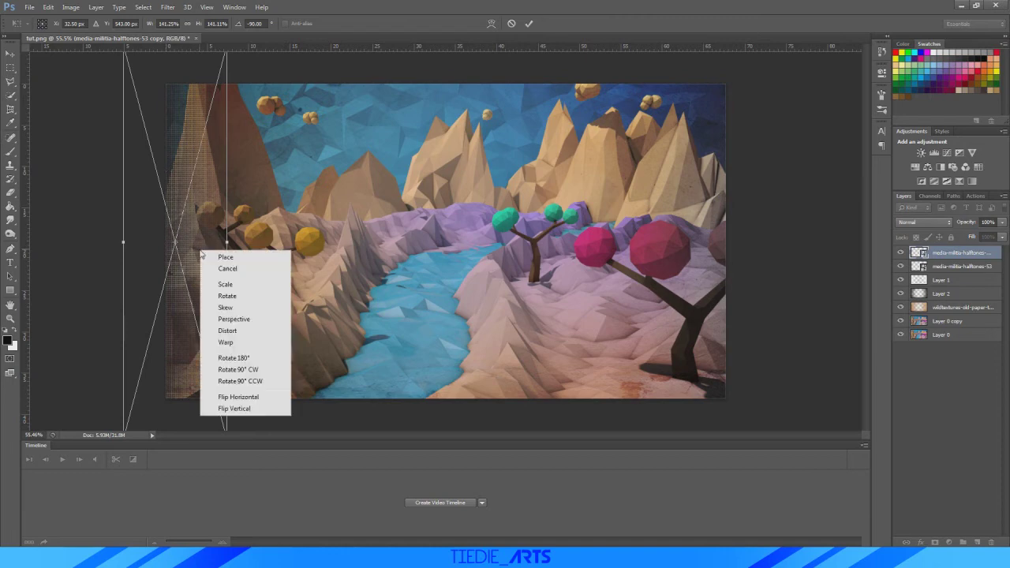
{"action": "left_click", "coordinate": [247, 400]}
{"action": "left_click_drag", "start_coordinate": [209, 299], "coordinate": [731, 308]}
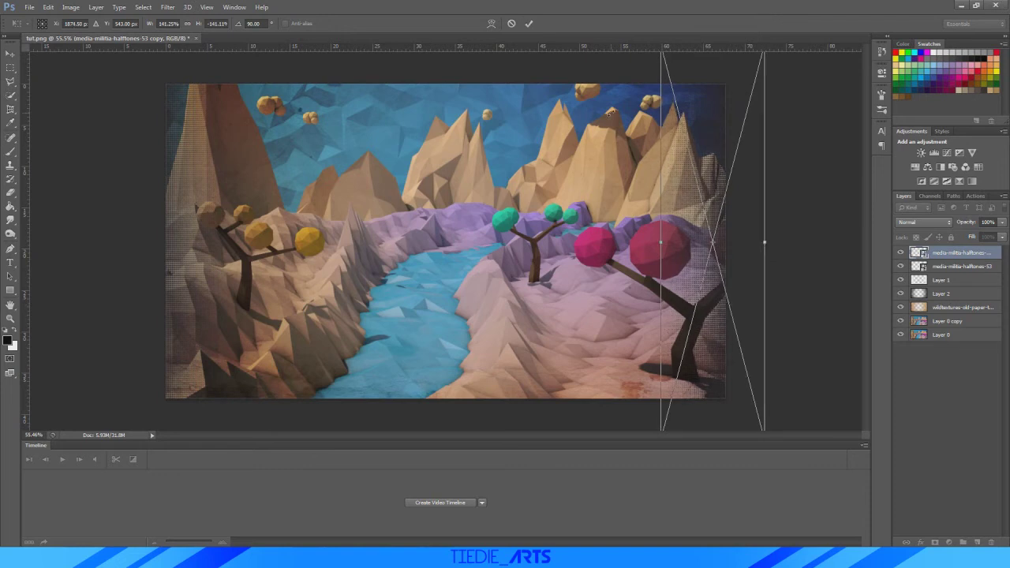
{"action": "left_click", "coordinate": [529, 23]}
Compare the image with the paper texture layer and Layer 1 hidden and shown
{"action": "key", "text": "e"}
{"action": "scroll", "coordinate": [521, 248], "scroll_direction": "down", "scroll_amount": 2, "text": "alt"}
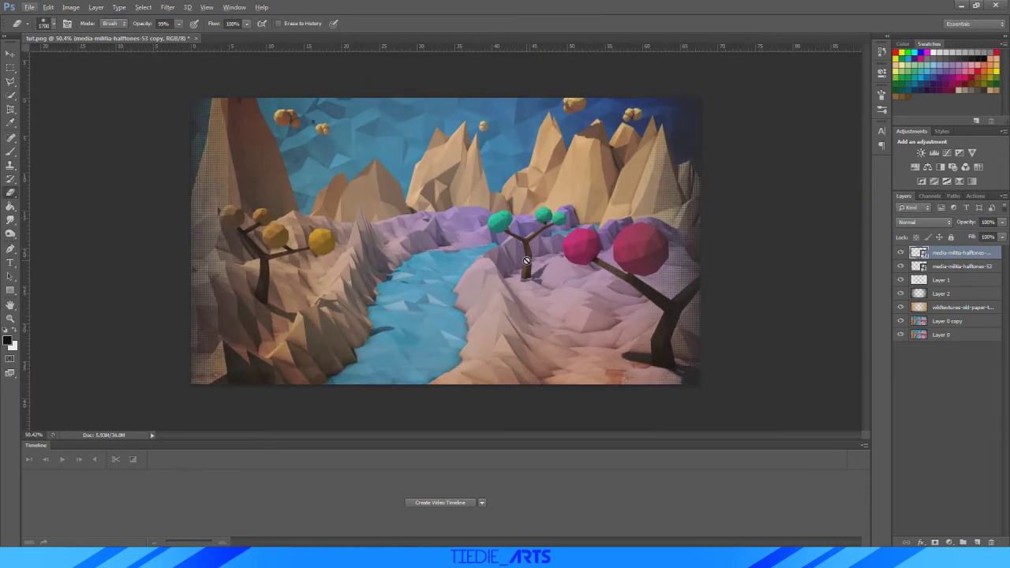
{"action": "scroll", "coordinate": [382, 301], "scroll_direction": "up", "scroll_amount": 1, "text": "alt"}
{"action": "left_click", "coordinate": [900, 308]}
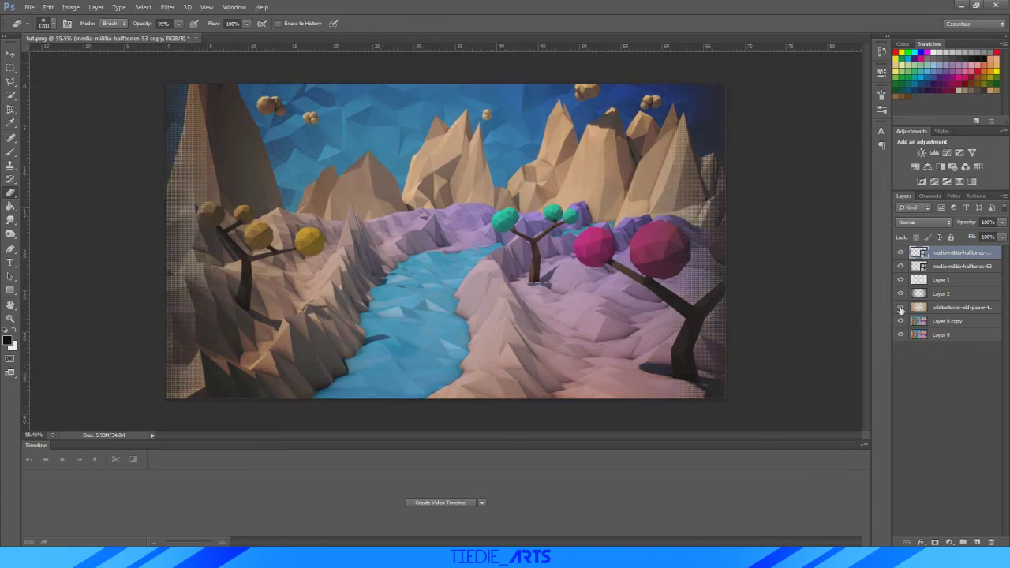
{"action": "left_click", "coordinate": [899, 280]}
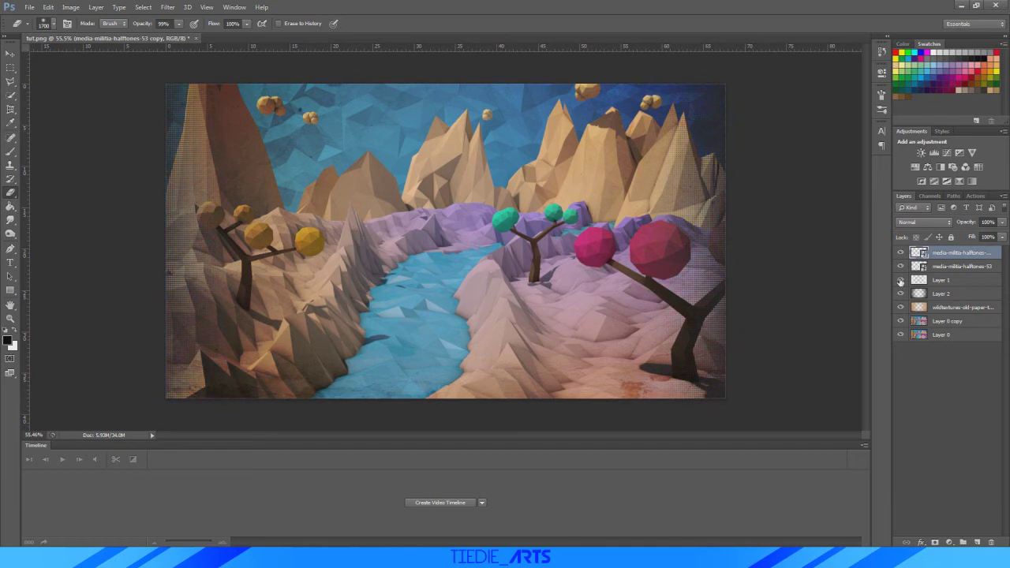
Select Layer 1 with the Brush tool, set the foreground colour to white and check the overall image
{"action": "left_click", "coordinate": [941, 281]}
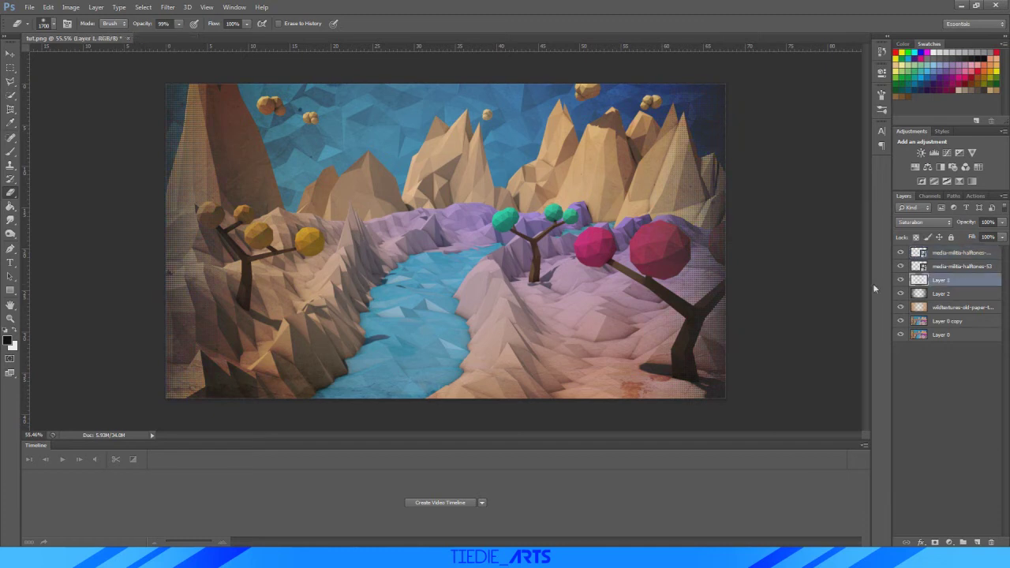
{"action": "left_click", "coordinate": [10, 152]}
{"action": "left_click", "coordinate": [9, 343]}
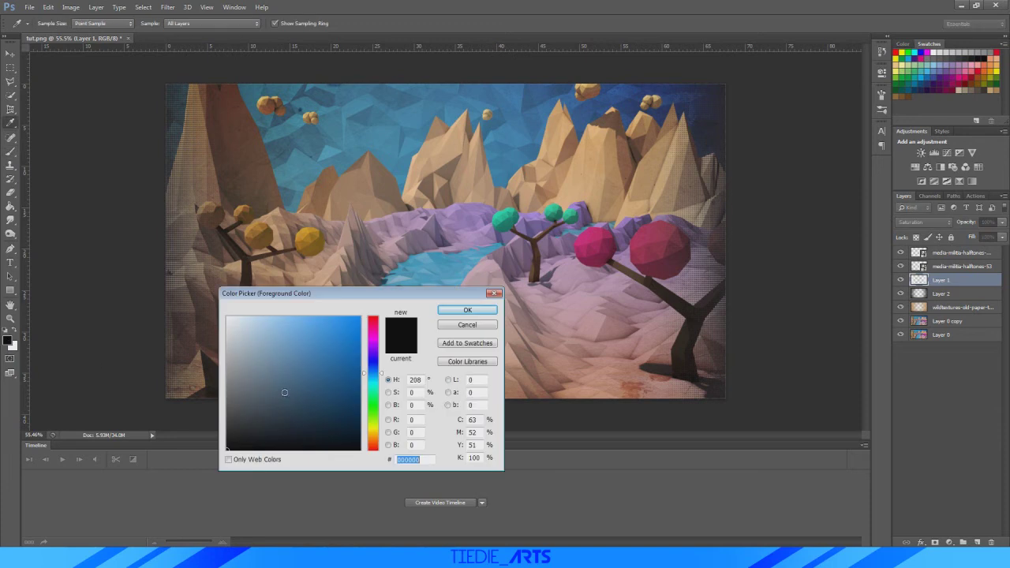
{"action": "left_click_drag", "start_coordinate": [285, 393], "coordinate": [114, 220]}
{"action": "left_click", "coordinate": [464, 313]}
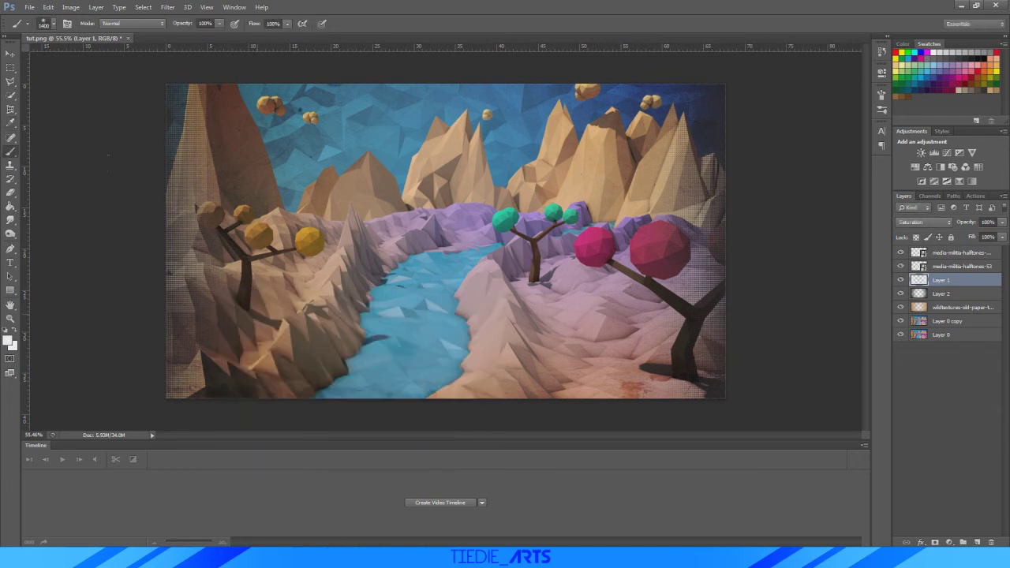
{"action": "scroll", "coordinate": [195, 274], "scroll_direction": "down", "scroll_amount": 3, "text": "alt"}
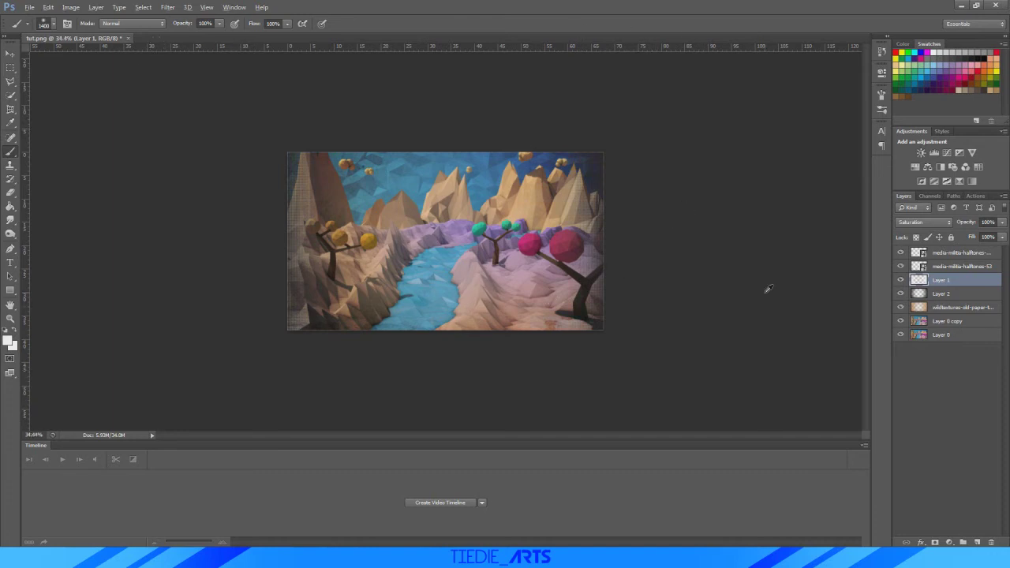
{"action": "scroll", "coordinate": [766, 288], "scroll_direction": "up", "scroll_amount": 3, "text": "alt"}
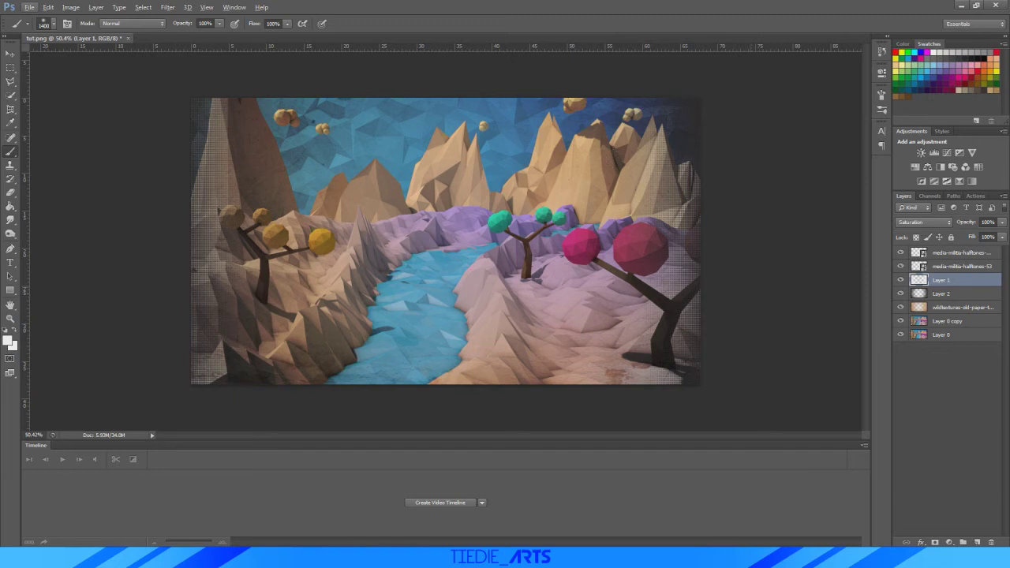
Add a Curves adjustment above the halftone layers, raising the Blue channel's shadow point and lowering its highlight point
{"action": "left_click", "coordinate": [941, 254]}
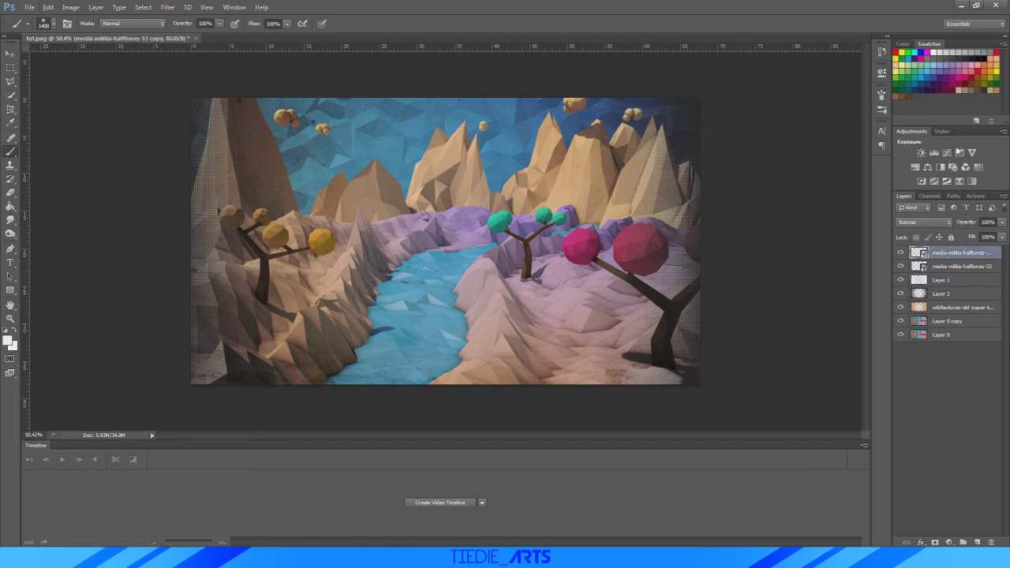
{"action": "left_click", "coordinate": [953, 153]}
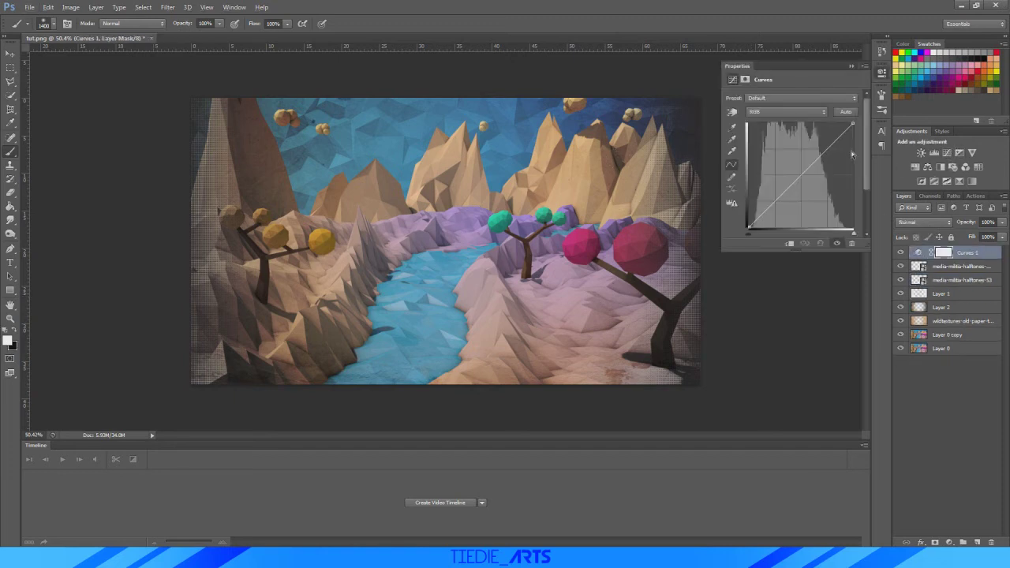
{"action": "left_click", "coordinate": [799, 112]}
{"action": "left_click", "coordinate": [786, 123]}
{"action": "left_click", "coordinate": [766, 117]}
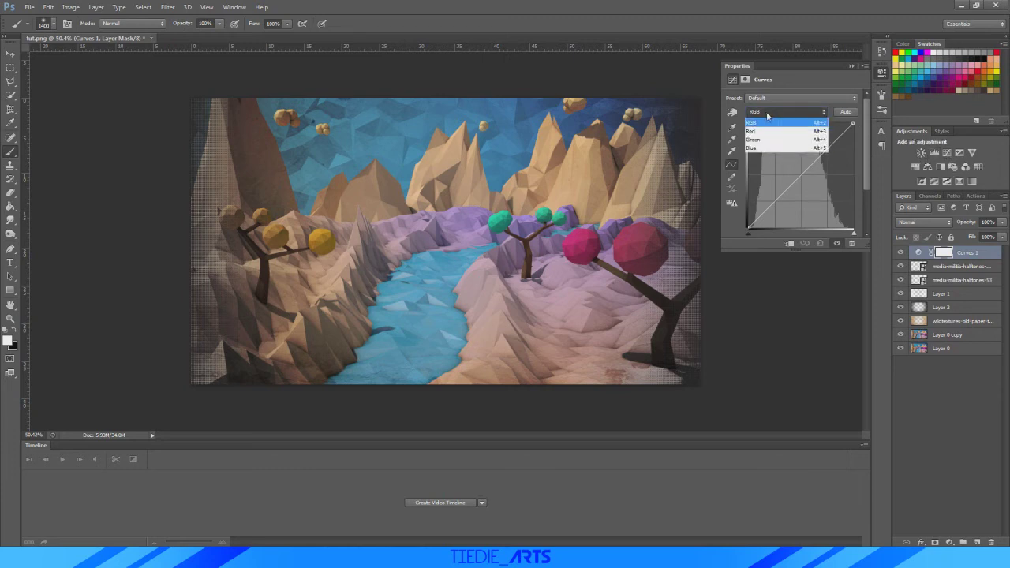
{"action": "left_click", "coordinate": [770, 150]}
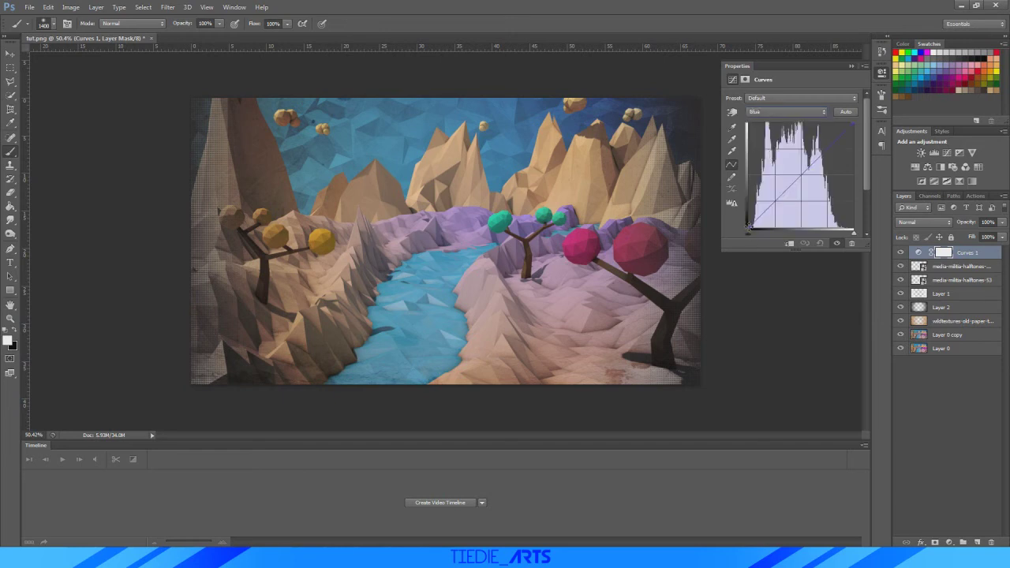
{"action": "mouse_move", "coordinate": [748, 229]}
{"action": "left_mouse_down"}
{"action": "mouse_move", "coordinate": [745, 213]}
{"action": "mouse_move", "coordinate": [747, 229]}
{"action": "left_mouse_up"}
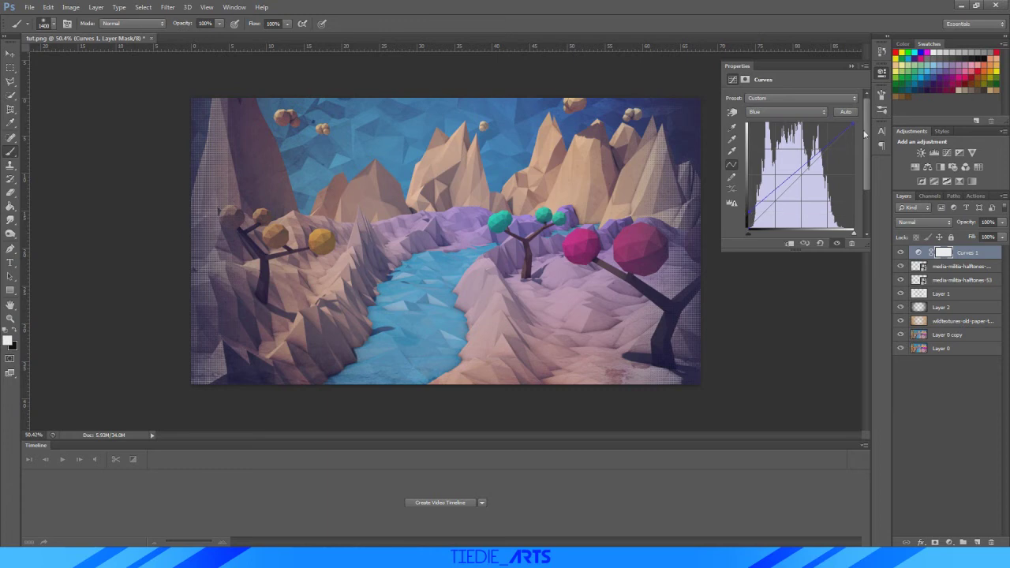
{"action": "left_click_drag", "start_coordinate": [854, 122], "coordinate": [856, 133]}
{"action": "left_click", "coordinate": [852, 67]}
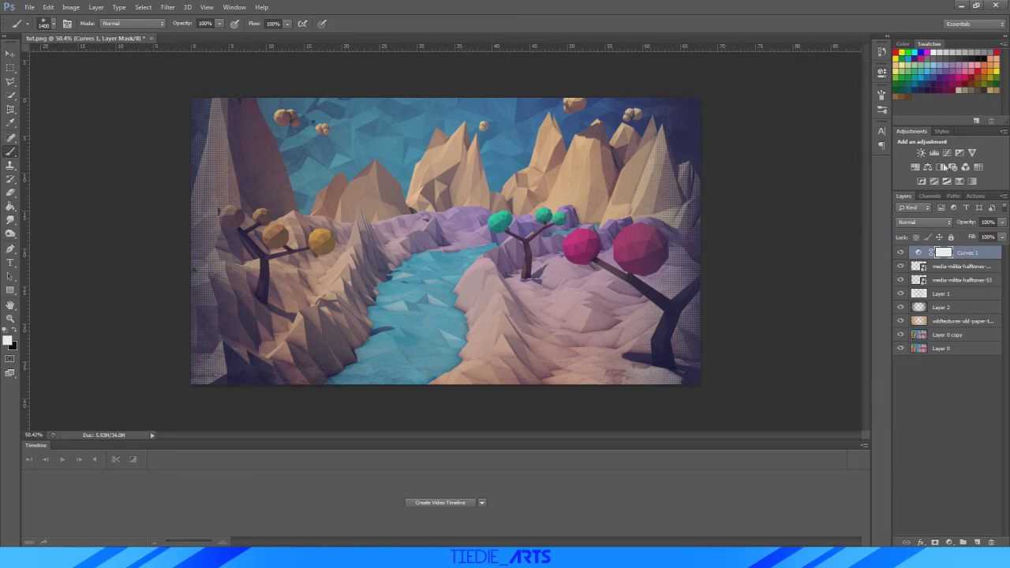
Add a Hue/Saturation adjustment above the Curves layer with Hue +2, Saturation -17 and Lightness -7
{"action": "left_click", "coordinate": [917, 168]}
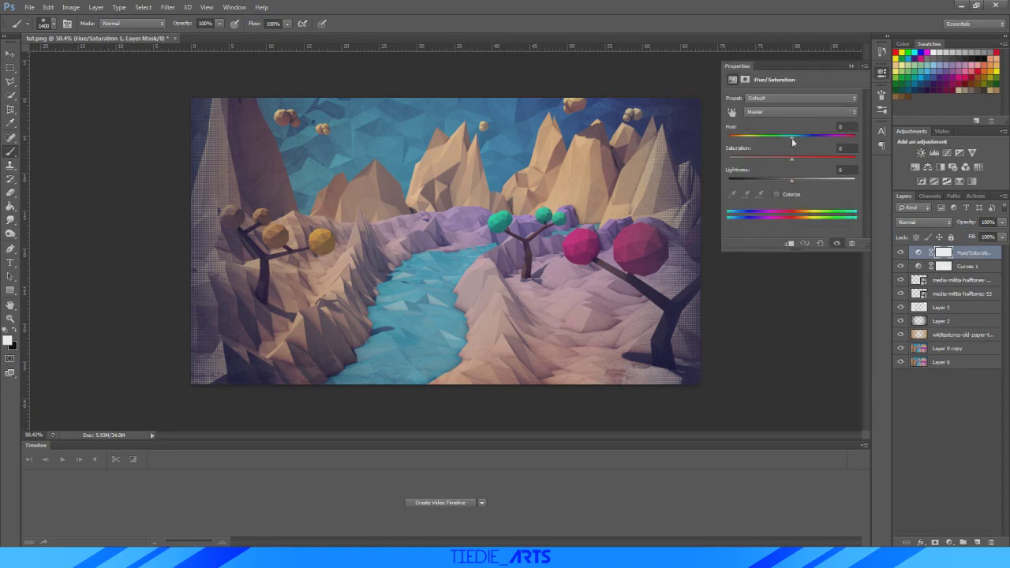
{"action": "left_click_drag", "start_coordinate": [792, 137], "coordinate": [704, 188]}
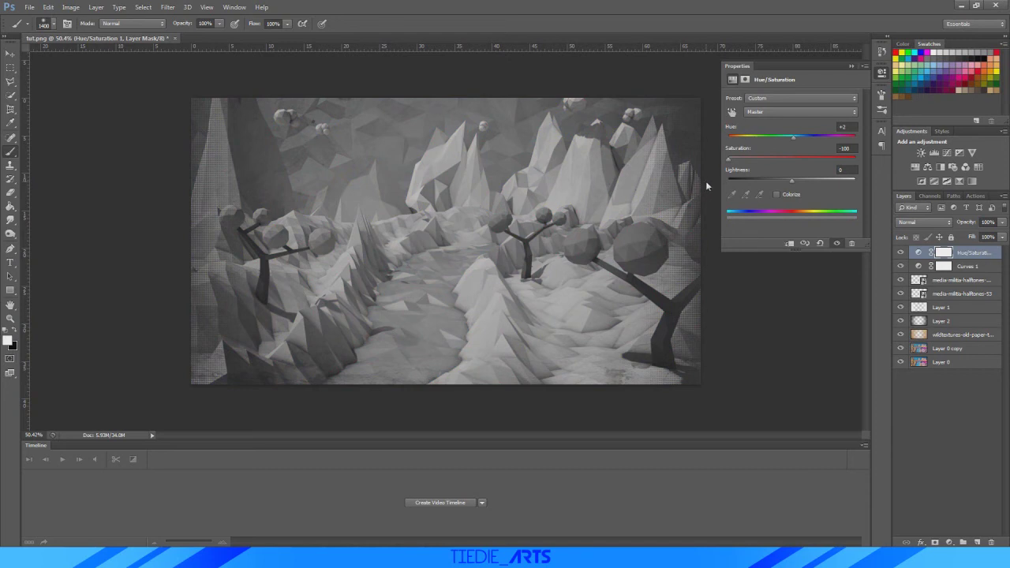
{"action": "left_click_drag", "start_coordinate": [707, 186], "coordinate": [752, 180]}
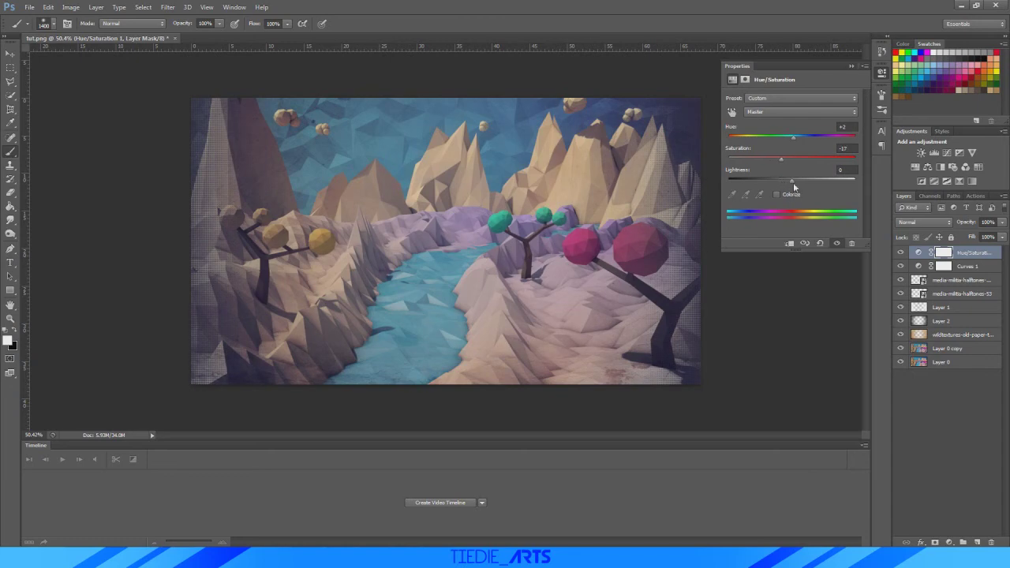
{"action": "mouse_move", "coordinate": [793, 182]}
{"action": "left_mouse_down"}
{"action": "mouse_move", "coordinate": [767, 187]}
{"action": "mouse_move", "coordinate": [787, 188]}
{"action": "left_mouse_up"}
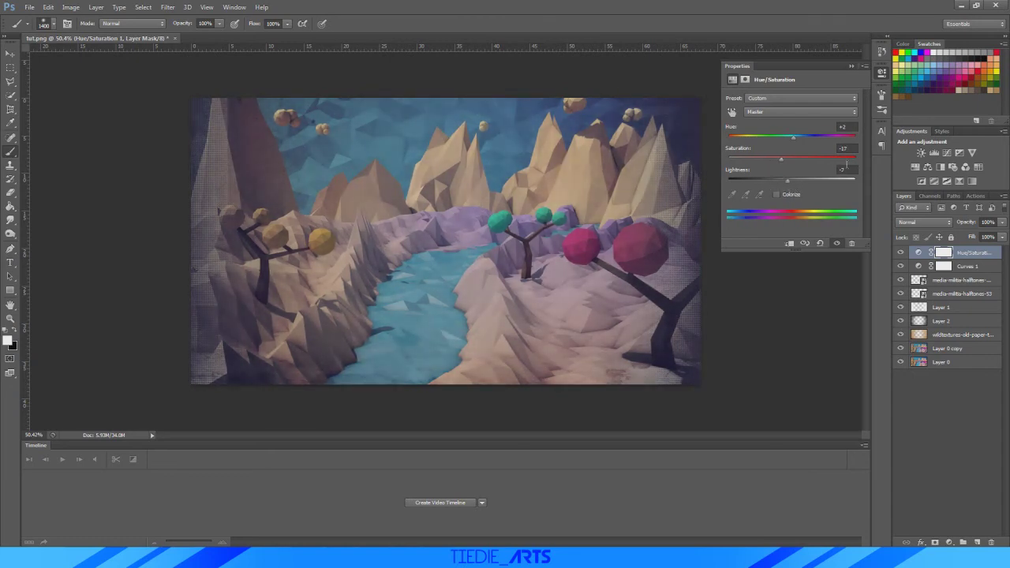
Reset the Lightness of the Hue/Saturation adjustment to 0 and collapse its properties
{"action": "left_click", "coordinate": [845, 169]}
{"action": "type", "text": "0"}
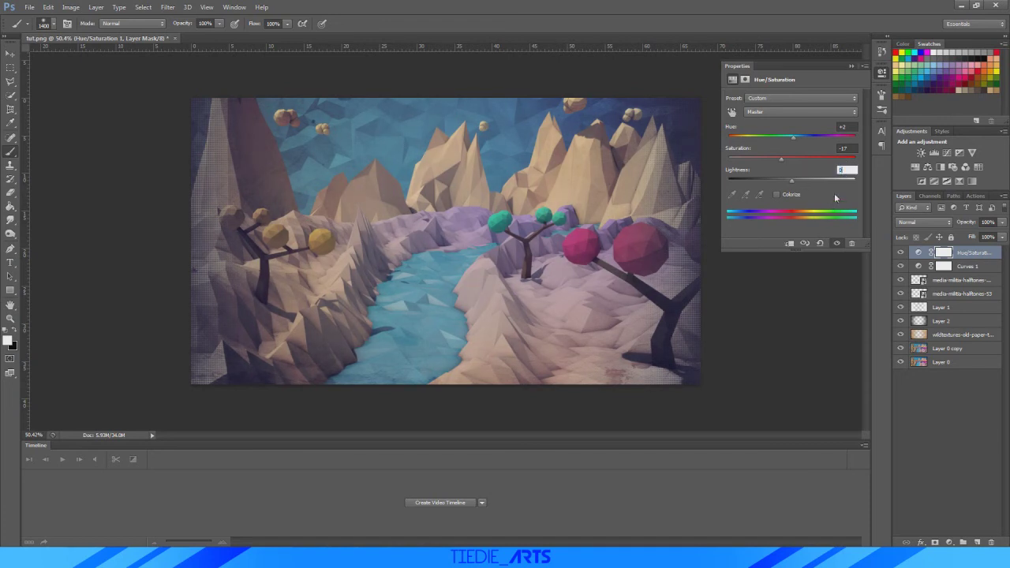
{"action": "left_click", "coordinate": [851, 67]}
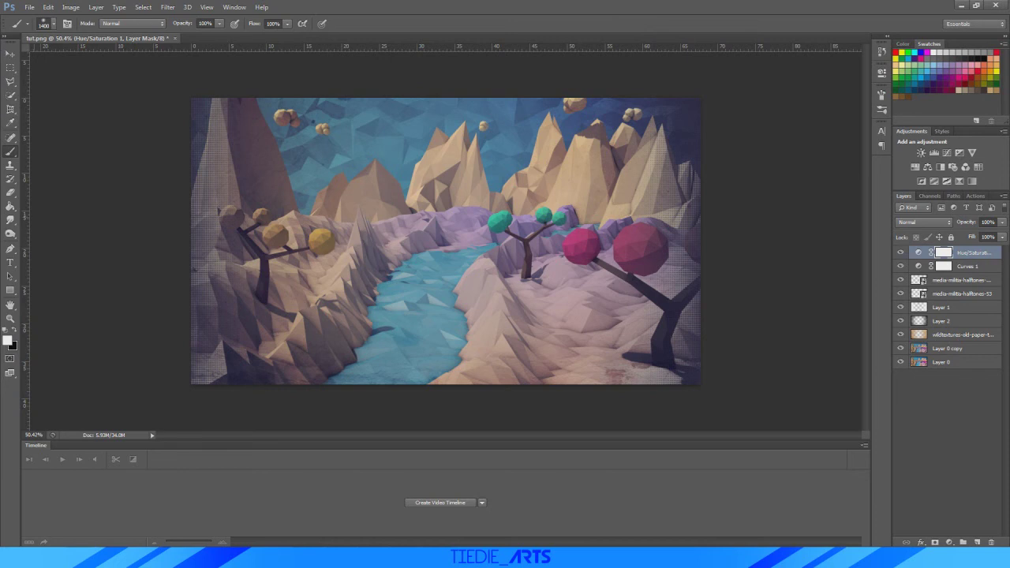
Set up the Type tool with the Lavanderia font in the Regular style
{"action": "left_click", "coordinate": [10, 265]}
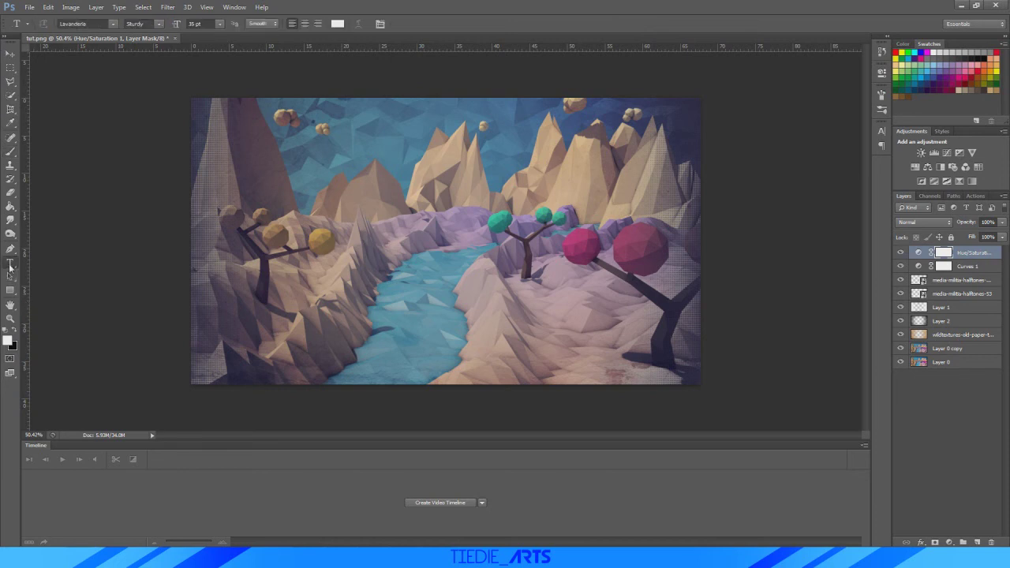
{"action": "left_click", "coordinate": [113, 25]}
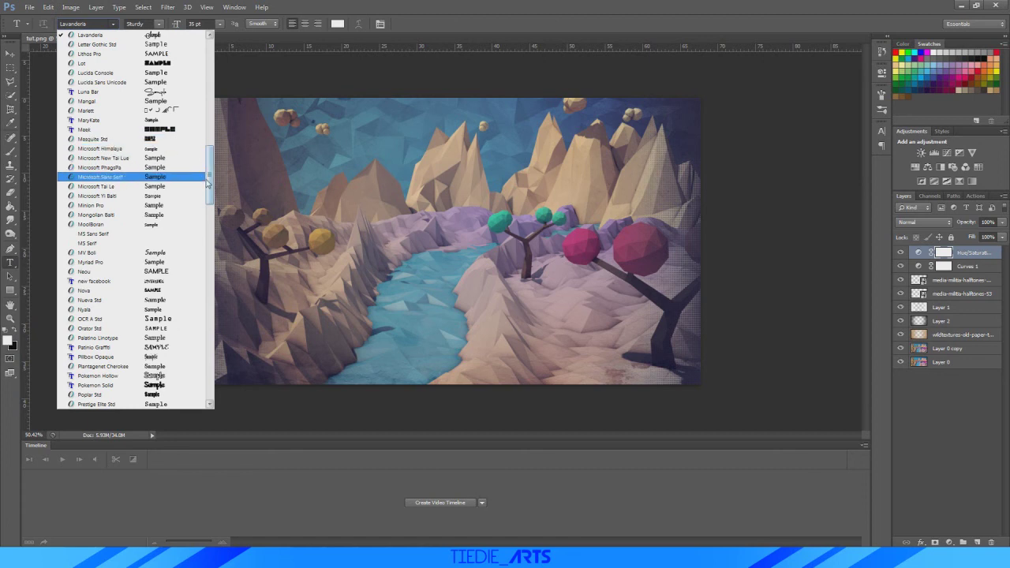
{"action": "scroll", "coordinate": [211, 183], "scroll_direction": "down", "scroll_amount": 1}
{"action": "left_click_drag", "start_coordinate": [211, 183], "coordinate": [211, 150]}
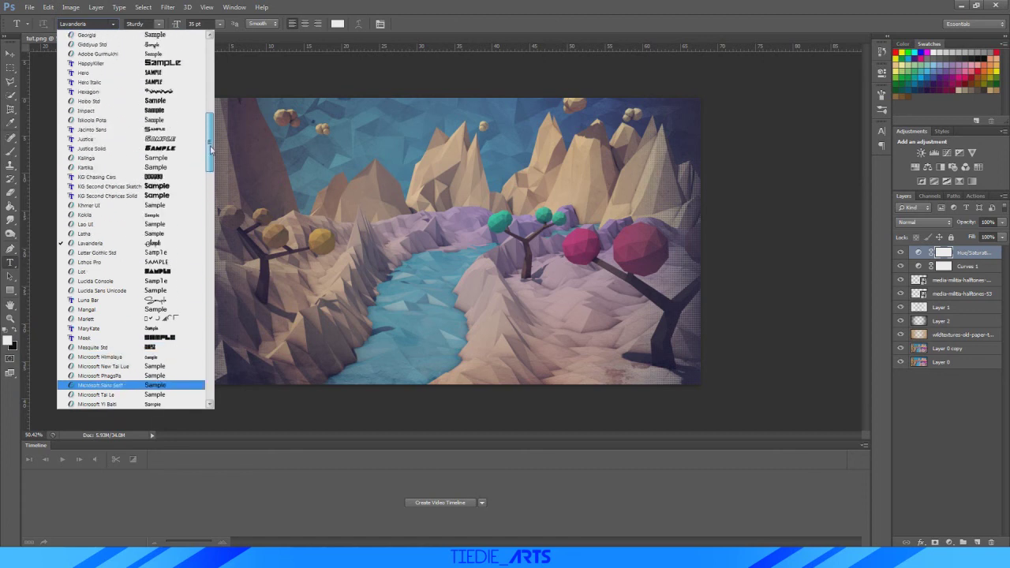
{"action": "left_click", "coordinate": [150, 243]}
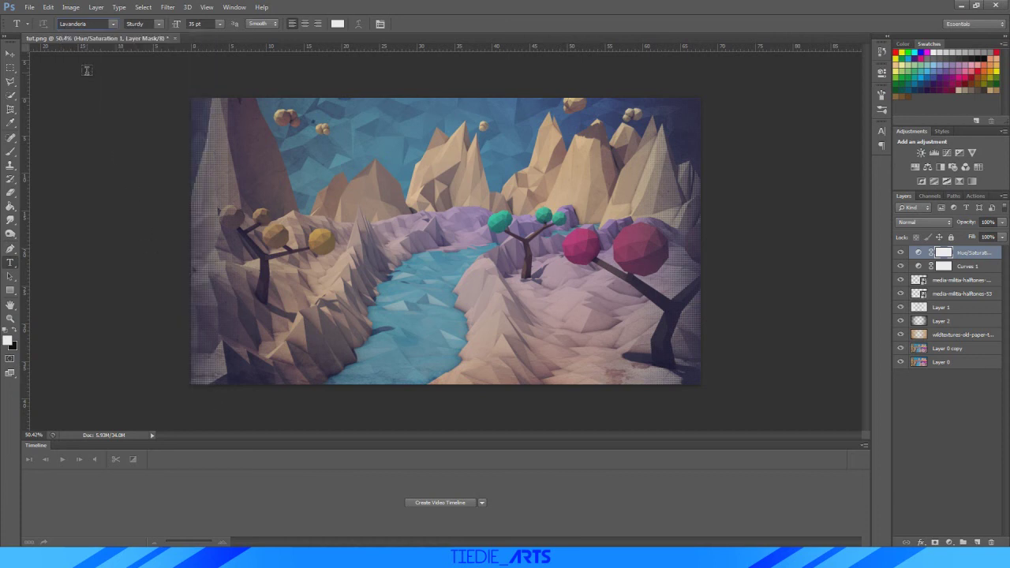
{"action": "left_click", "coordinate": [157, 25]}
{"action": "left_click", "coordinate": [153, 43]}
Place a vertical and a horizontal guide through the image centre and add the text "Low Poly" on the river's left bank
{"action": "left_click_drag", "start_coordinate": [24, 285], "coordinate": [450, 290]}
{"action": "left_click_drag", "start_coordinate": [497, 47], "coordinate": [504, 241]}
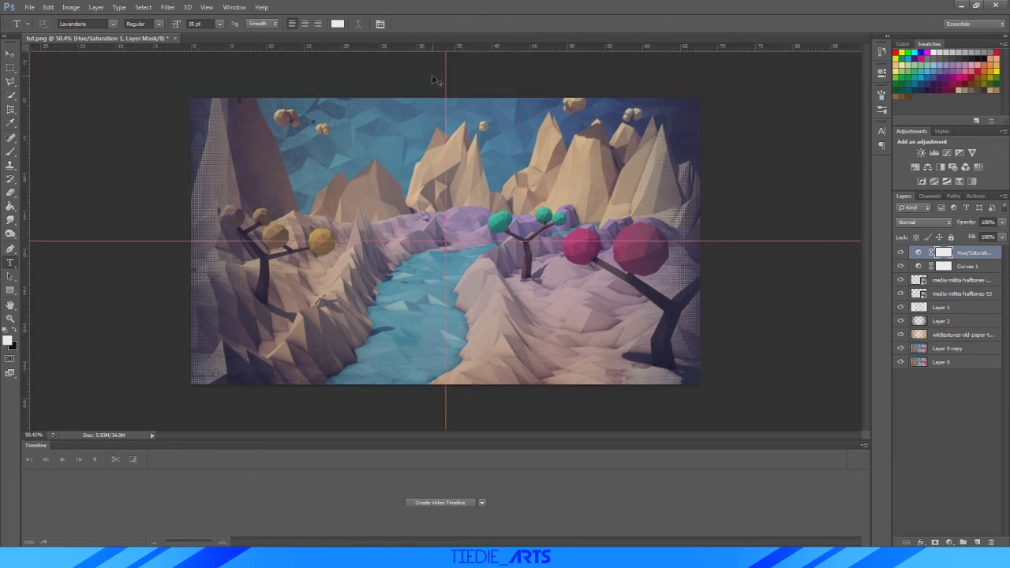
{"action": "left_click", "coordinate": [341, 300]}
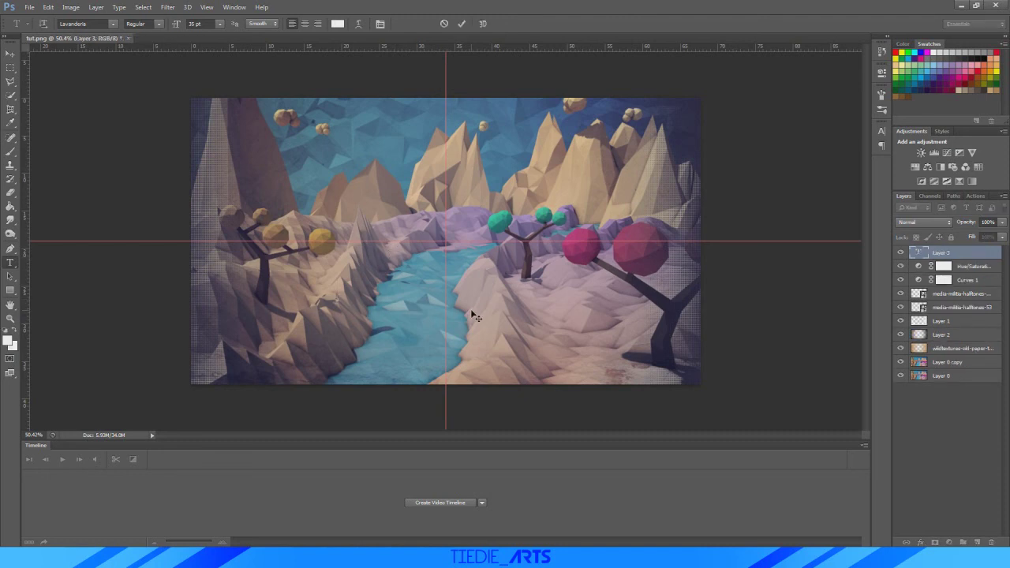
{"action": "type", "text": "The"}
{"action": "key", "text": "BackSpace"}
{"action": "key", "text": "BackSpace"}
{"action": "key", "text": "BackSpace"}
{"action": "type", "text": "he"}
{"action": "type", "text": " Poly"}
{"action": "left_click", "coordinate": [461, 23]}
Scale the "Low Poly" text to about 543% and centre it horizontally near the image's lower edge
{"action": "key", "text": "ctrl+t"}
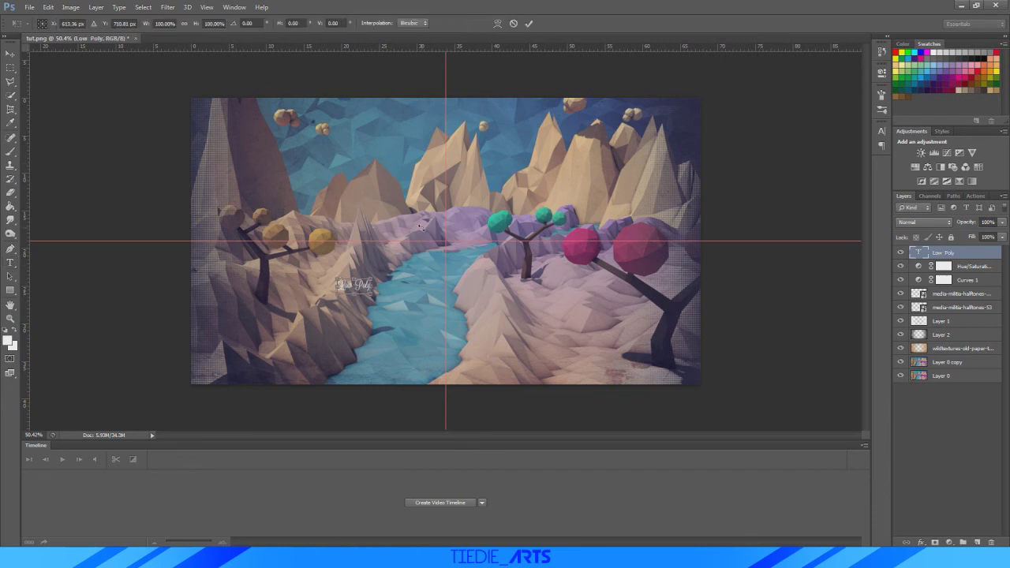
{"action": "left_click_drag", "start_coordinate": [372, 277], "coordinate": [616, 169]}
{"action": "left_click_drag", "start_coordinate": [560, 236], "coordinate": [530, 246]}
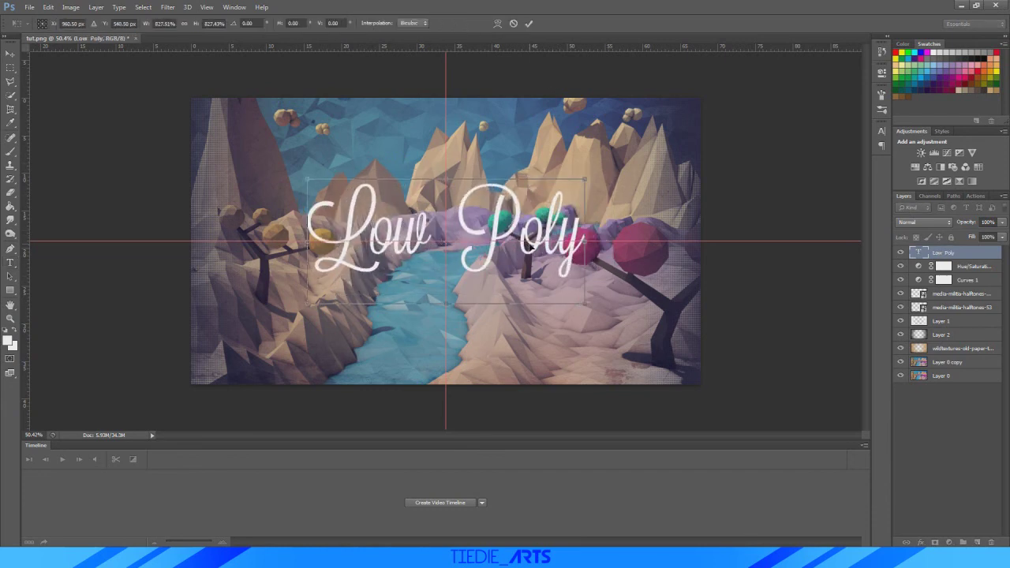
{"action": "left_click_drag", "start_coordinate": [587, 181], "coordinate": [491, 224], "text": "shift"}
{"action": "left_click_drag", "start_coordinate": [476, 258], "coordinate": [521, 337]}
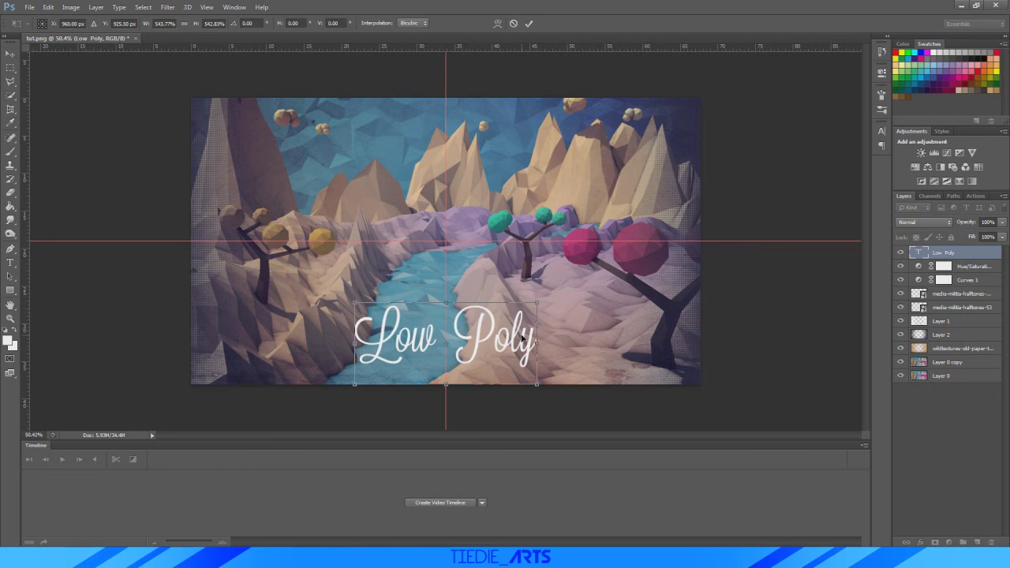
{"action": "left_click", "coordinate": [532, 24]}
Remove the vertical and horizontal centre guides from the canvas
{"action": "scroll", "coordinate": [517, 291], "scroll_direction": "up", "scroll_amount": 1, "text": "alt"}
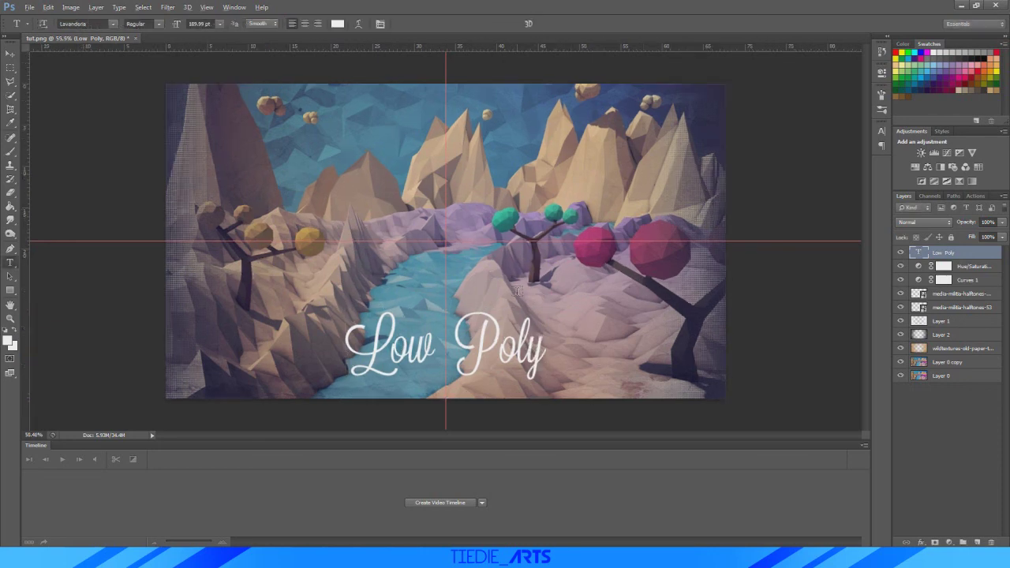
{"action": "scroll", "coordinate": [518, 291], "scroll_direction": "up", "scroll_amount": 2, "text": "alt"}
{"action": "scroll", "coordinate": [460, 295], "scroll_direction": "down", "scroll_amount": 4, "text": "alt"}
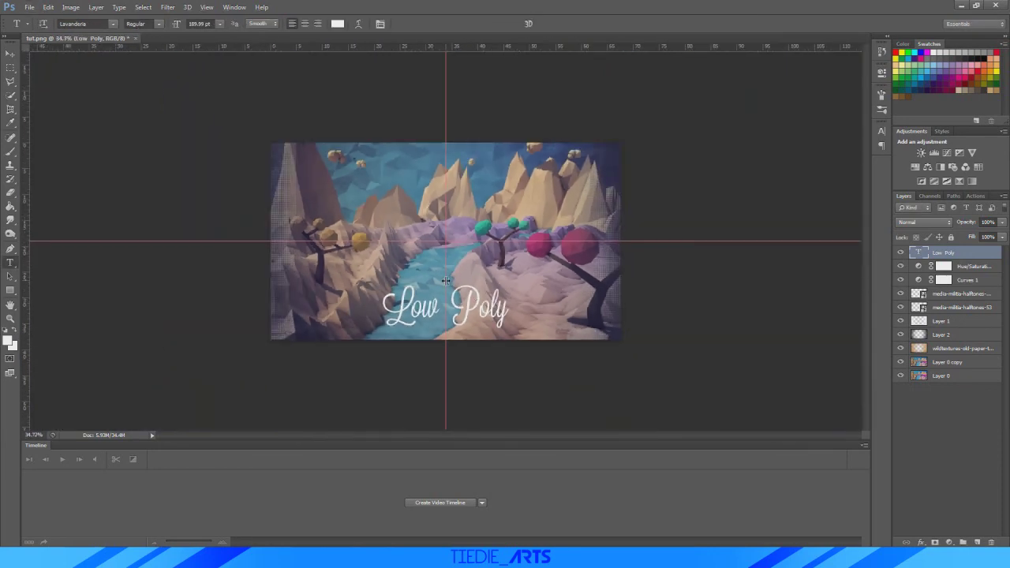
{"action": "left_click_drag", "start_coordinate": [447, 281], "coordinate": [4, 382], "text": "ctrl"}
{"action": "left_click_drag", "start_coordinate": [295, 241], "coordinate": [297, 6], "text": "ctrl"}
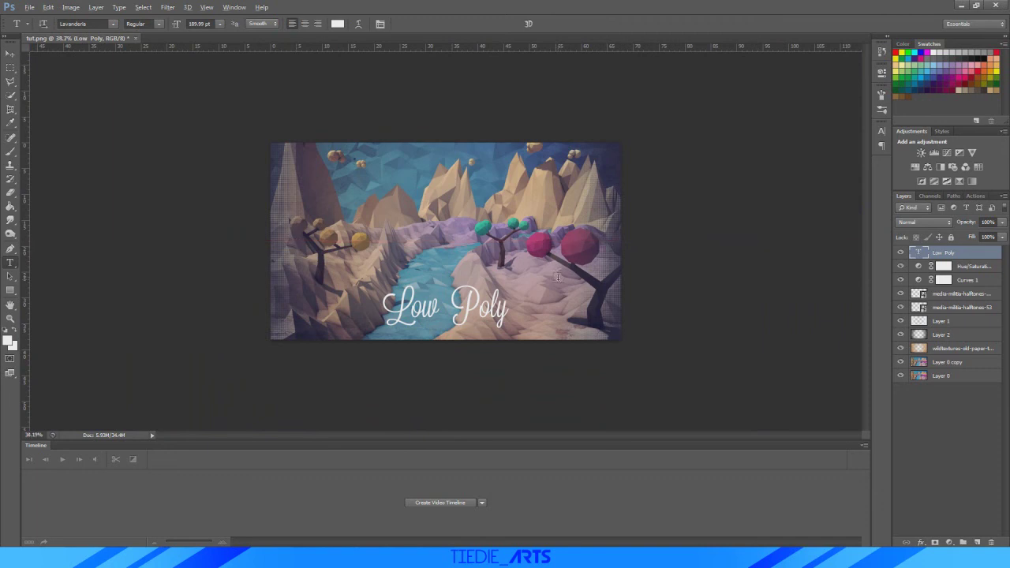
{"action": "scroll", "coordinate": [558, 278], "scroll_direction": "up", "scroll_amount": 5, "text": "alt"}
{"action": "scroll", "coordinate": [558, 279], "scroll_direction": "down", "scroll_amount": 2, "text": "alt"}
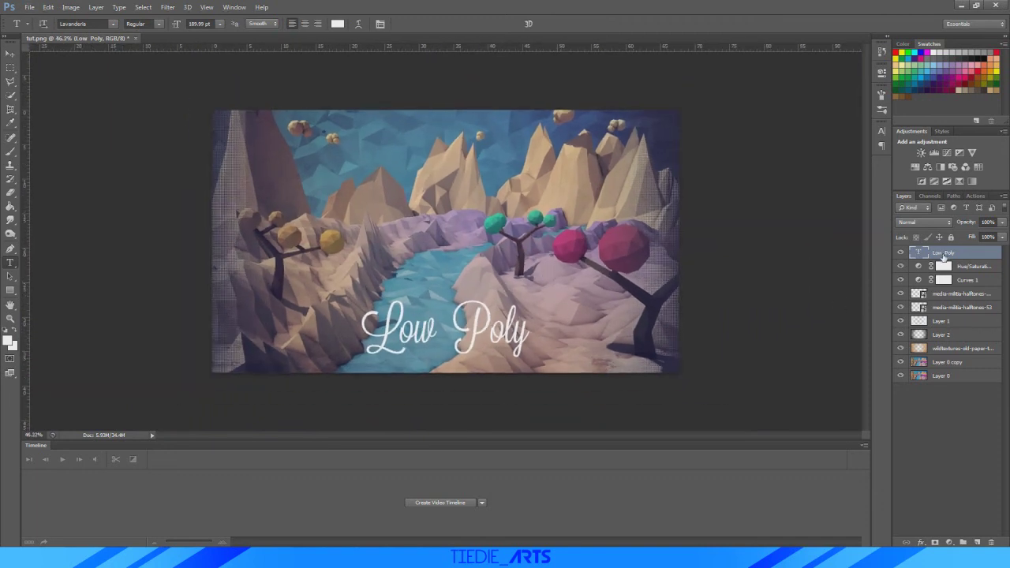
Scale the "Low Poly" text to about 92% slightly closer to the lower edge, and delete its text layer
{"action": "key", "text": "ctrl+t"}
{"action": "left_click_drag", "start_coordinate": [533, 294], "coordinate": [520, 301]}
{"action": "left_click_drag", "start_coordinate": [486, 334], "coordinate": [479, 348]}
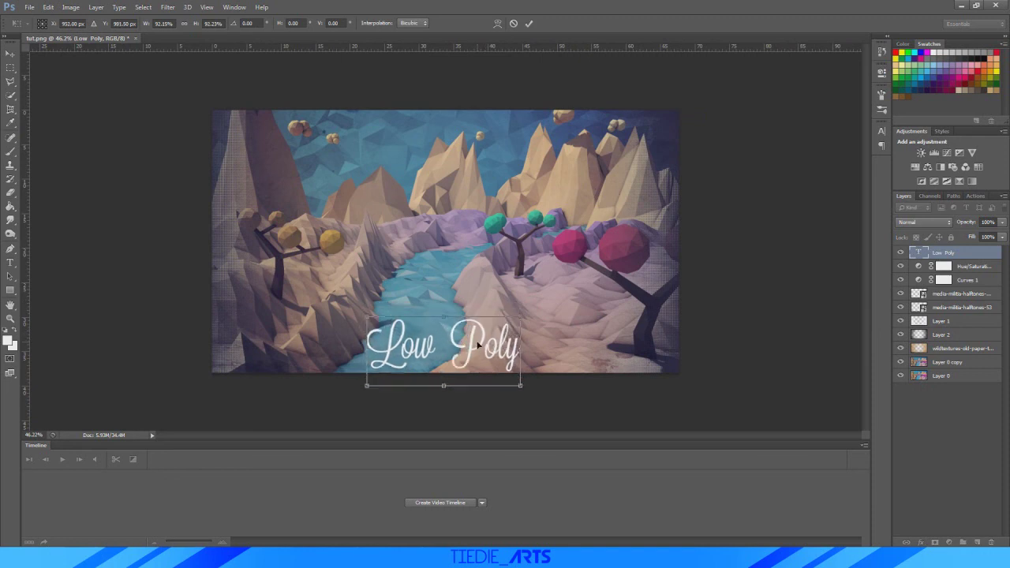
{"action": "left_click", "coordinate": [529, 23]}
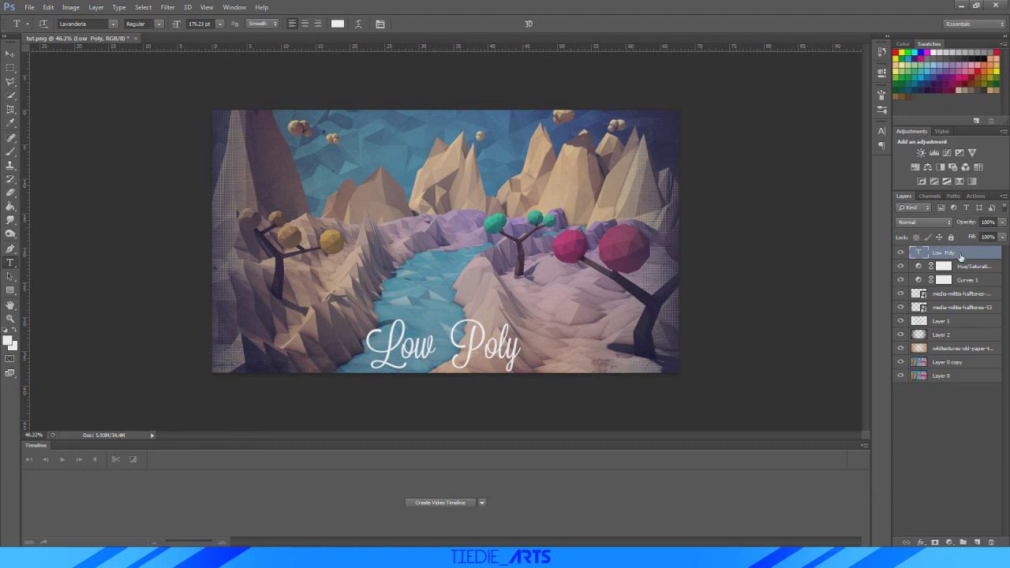
{"action": "key", "text": "Delete"}
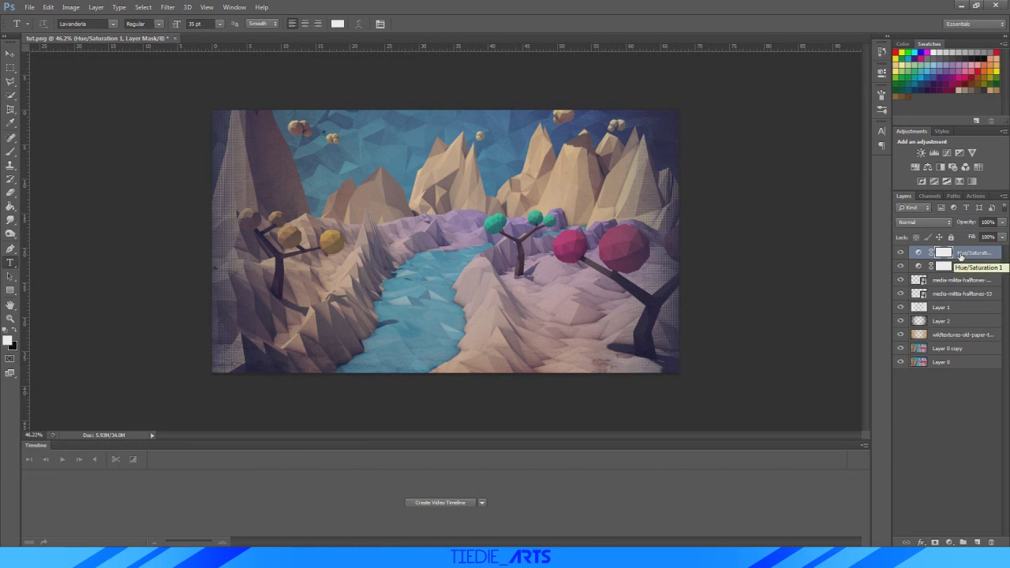